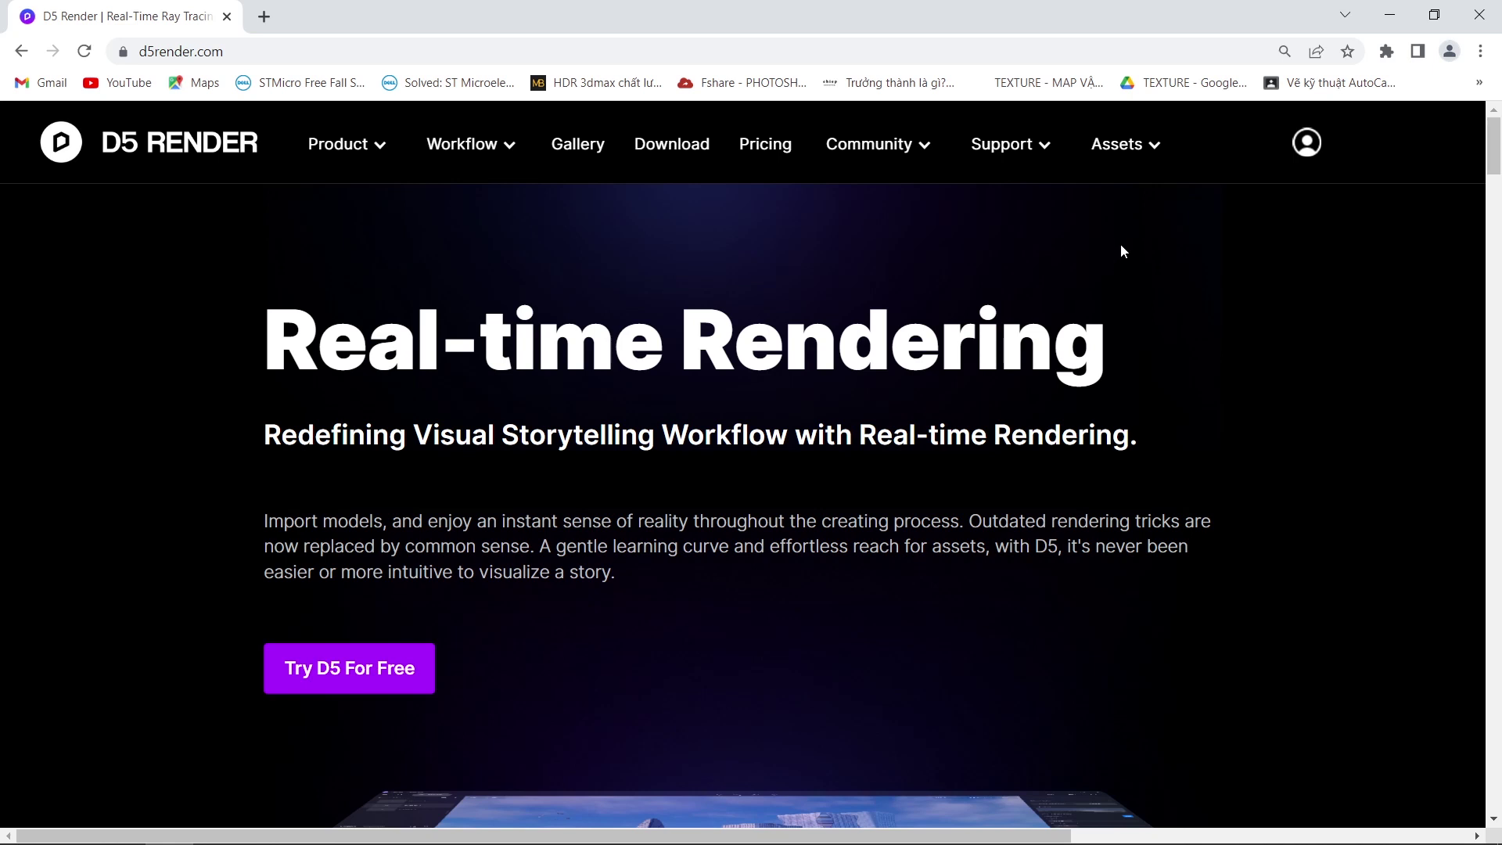
# Scroll the d5render.com home page to the 'Seamless Connection Across Different Modeling Software' section
pyautogui.scroll(-1, 1120, 246)
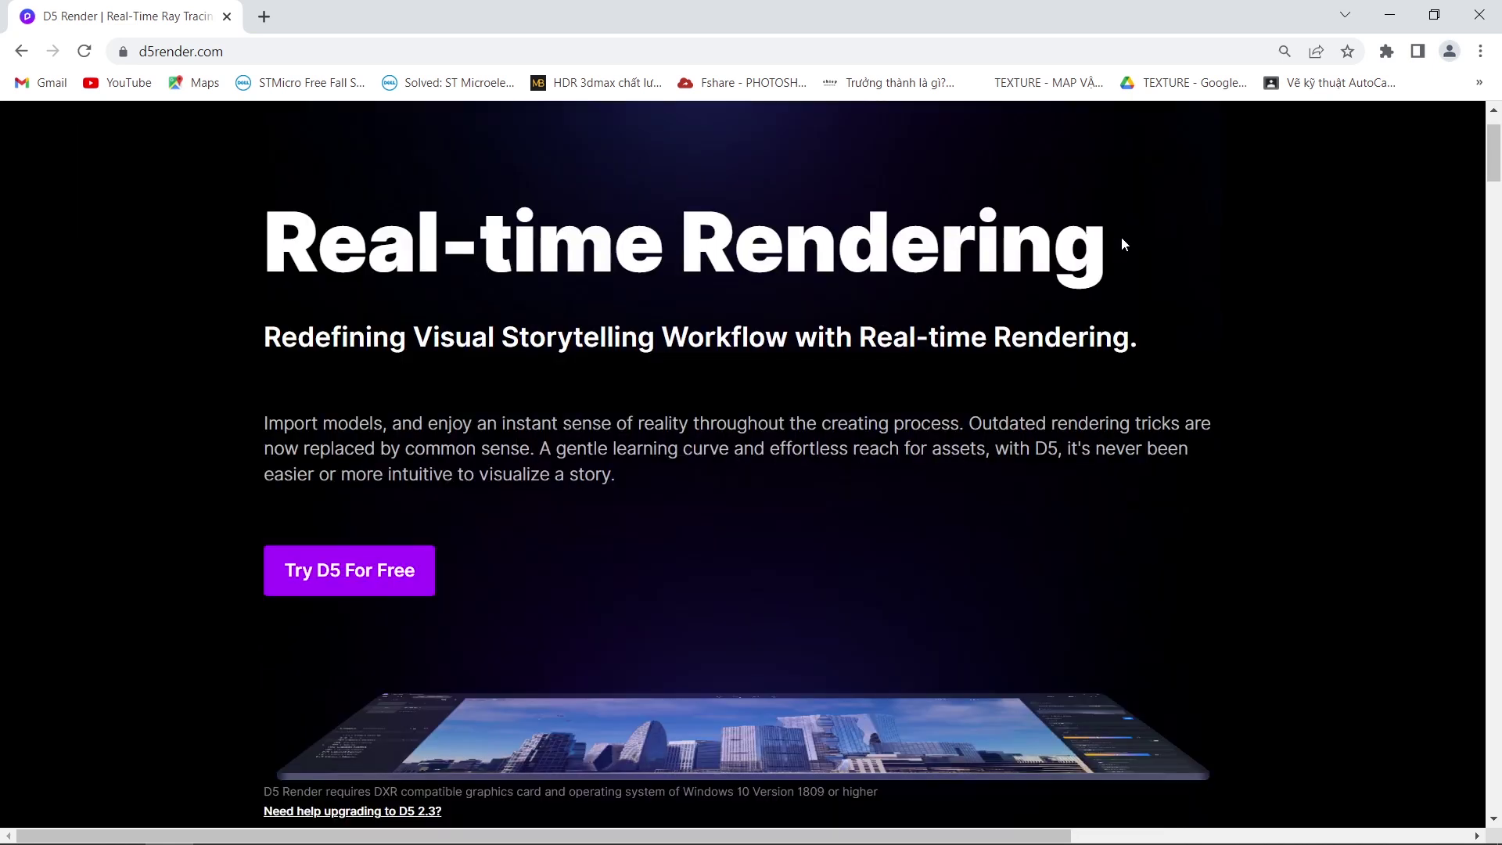
pyautogui.scroll(-2, 1122, 243)
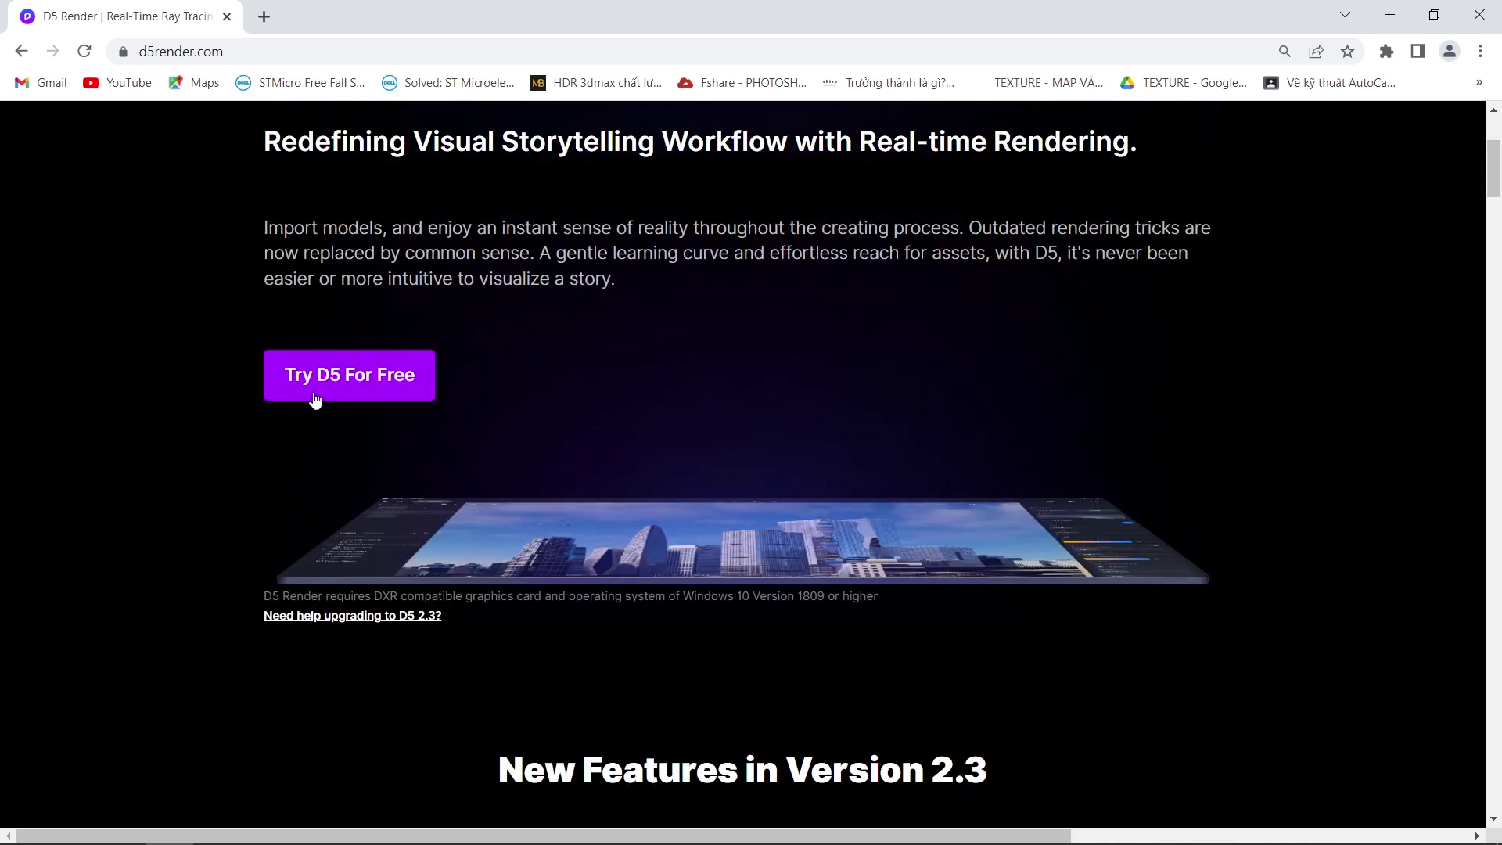
pyautogui.scroll(-1, 1105, 191)
pyautogui.scroll(-1, 1115, 186)
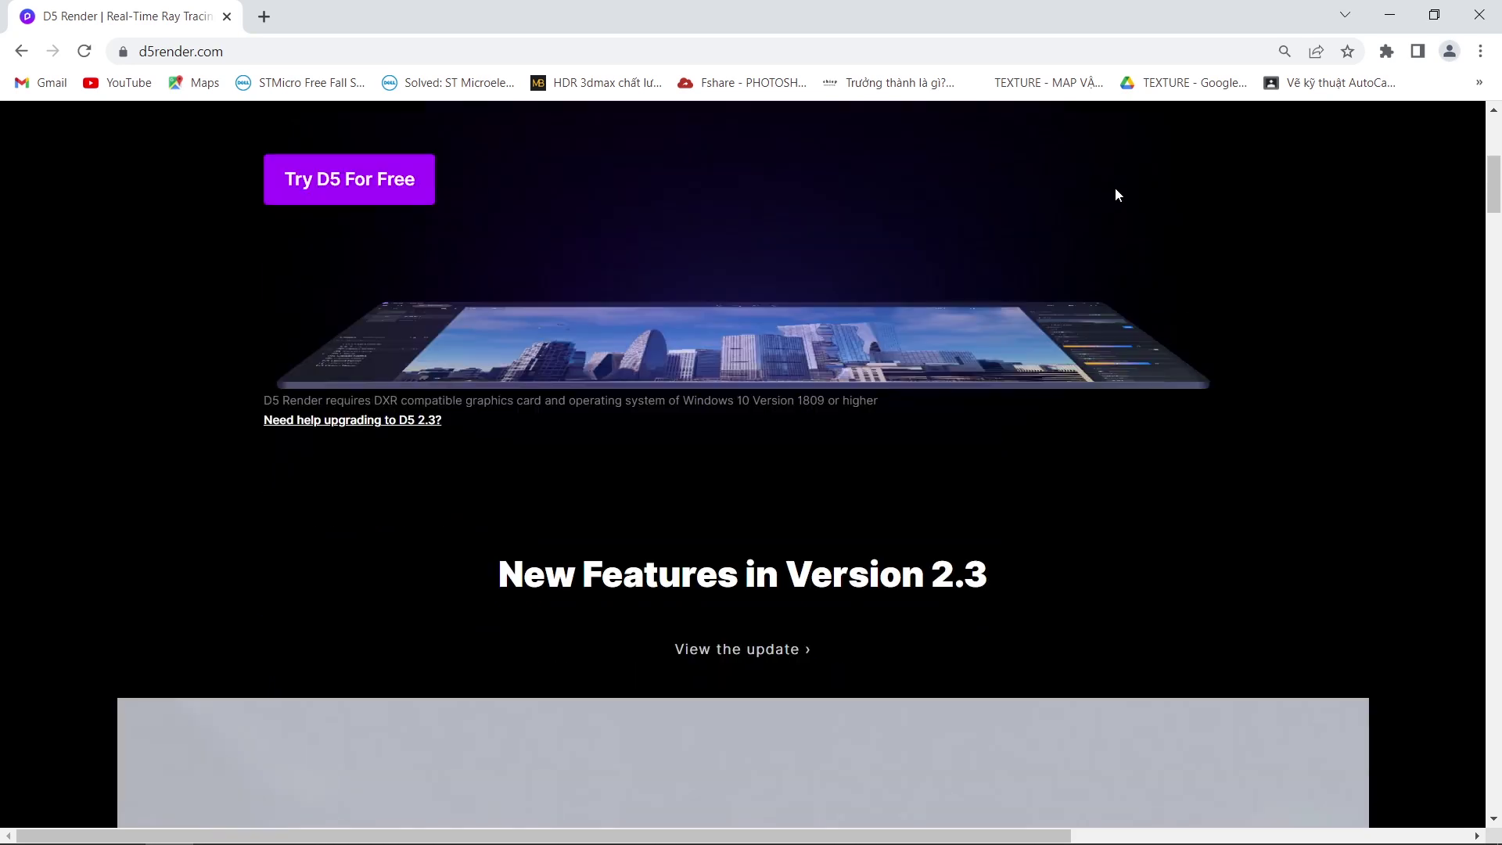
pyautogui.scroll(-5, 1116, 183)
pyautogui.scroll(-1, 1117, 188)
pyautogui.scroll(-4, 1115, 187)
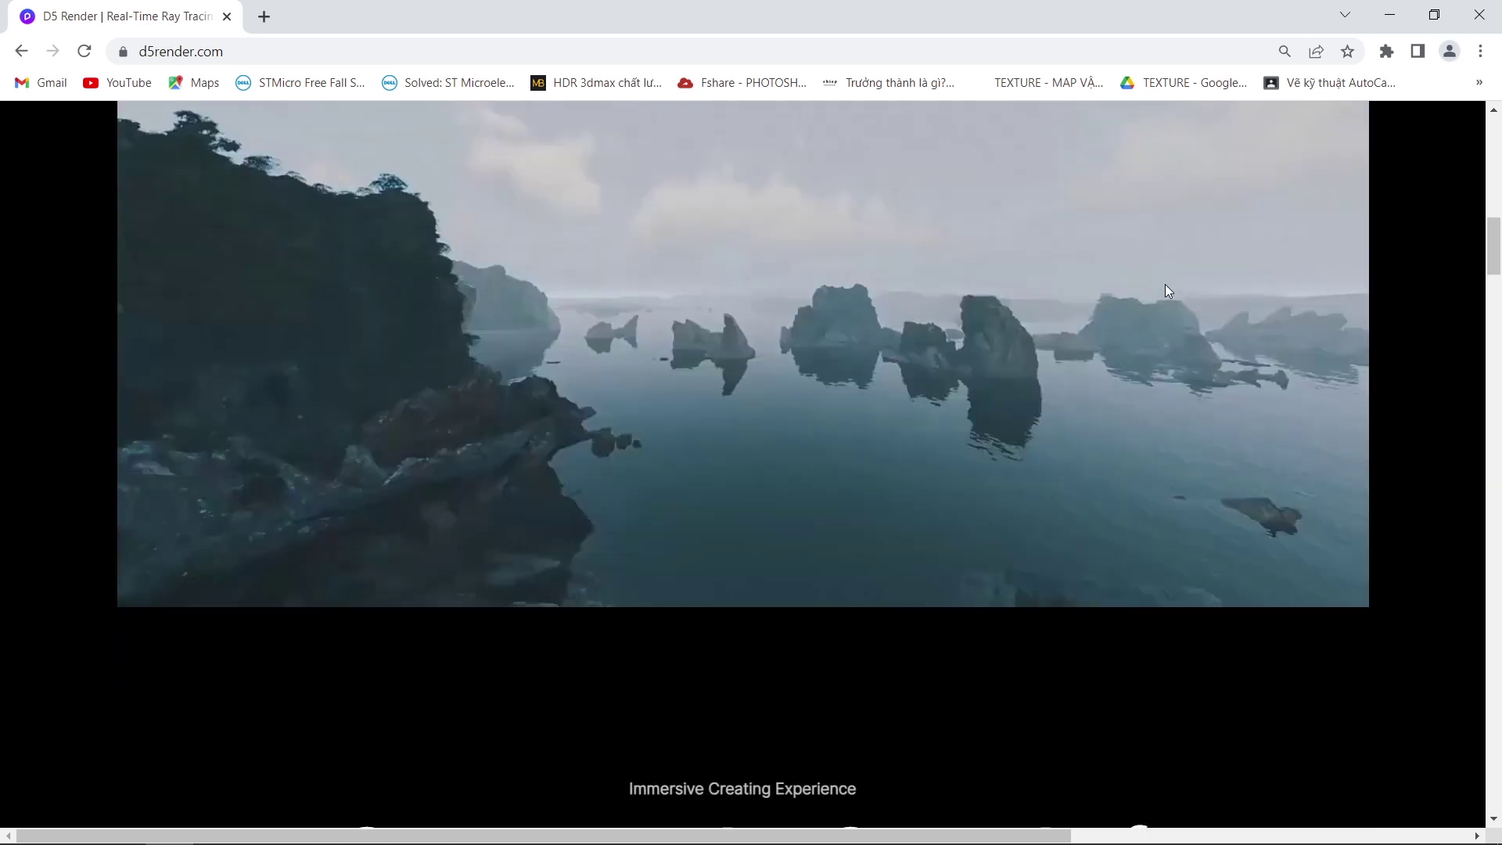
pyautogui.scroll(-3, 1151, 257)
pyautogui.scroll(-5, 1151, 257)
pyautogui.scroll(-4, 1151, 257)
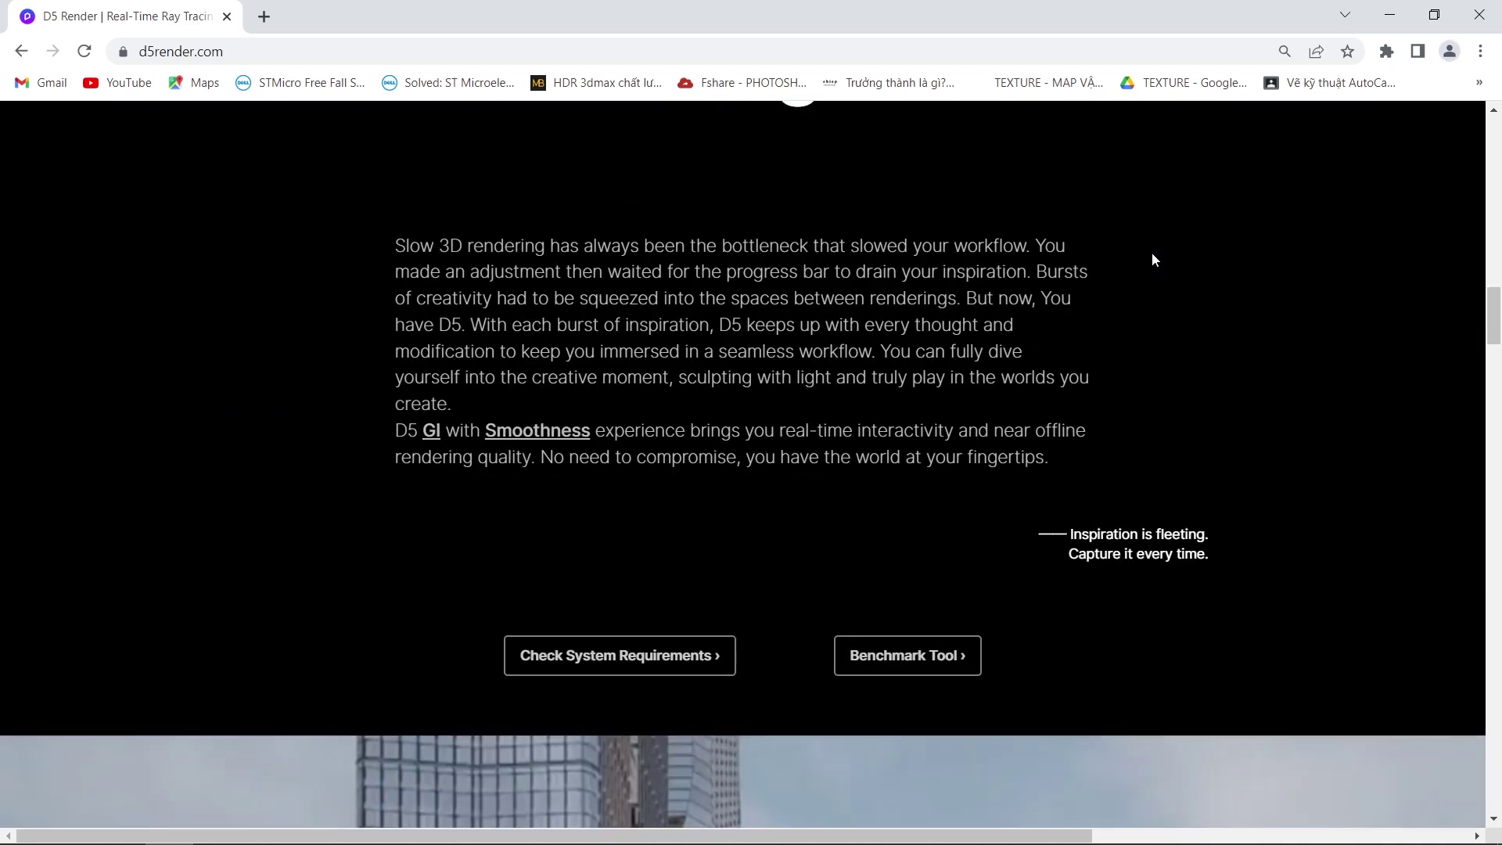
pyautogui.scroll(-5, 1153, 258)
pyautogui.scroll(-4, 1151, 258)
pyautogui.scroll(-4, 1153, 258)
pyautogui.scroll(-5, 1153, 258)
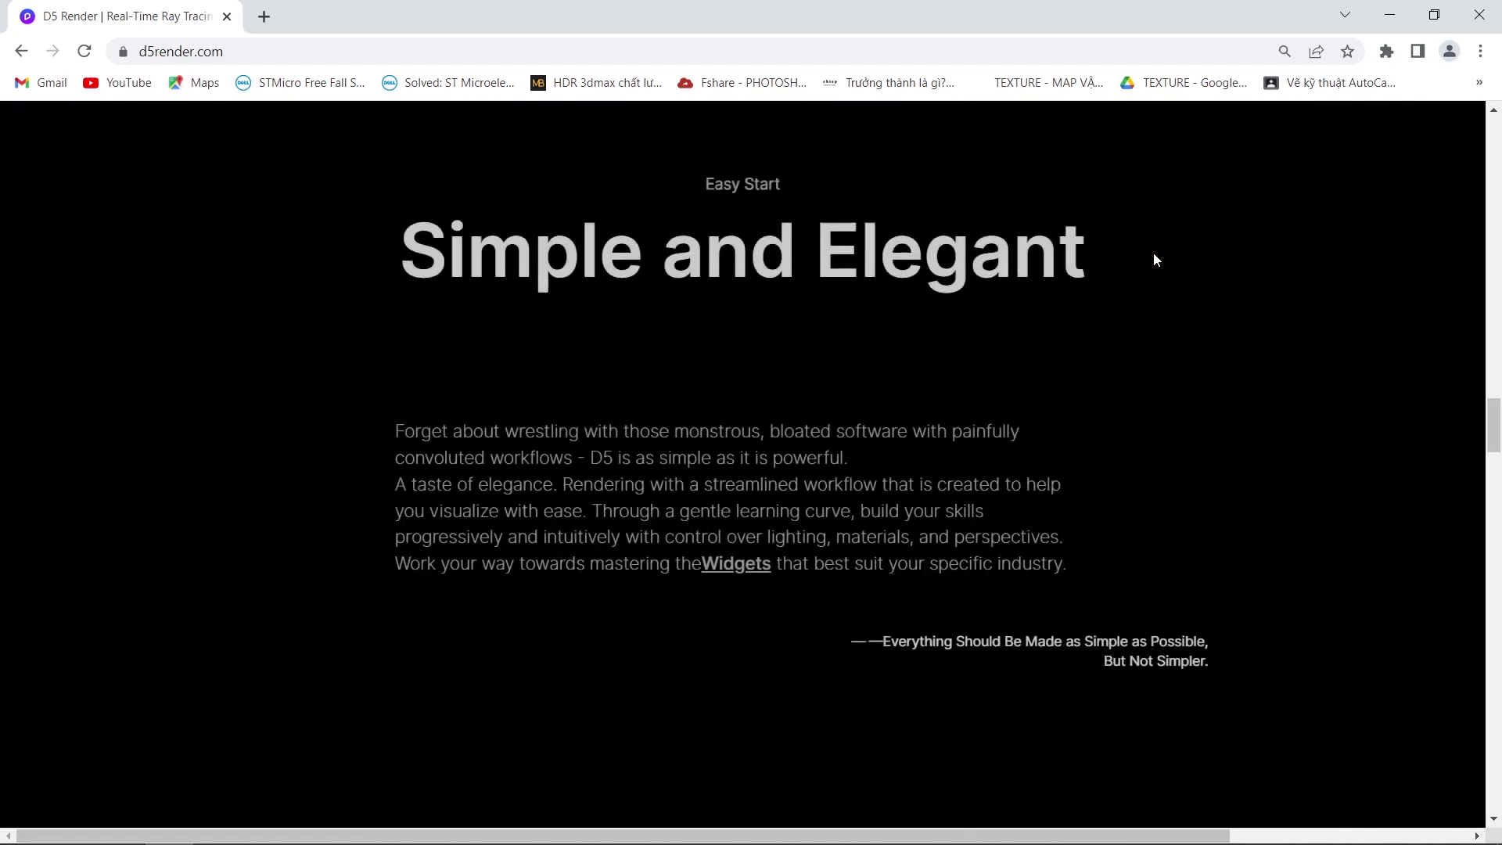
pyautogui.scroll(-5, 1153, 258)
pyautogui.scroll(-5, 1153, 258)
pyautogui.scroll(-5, 1153, 258)
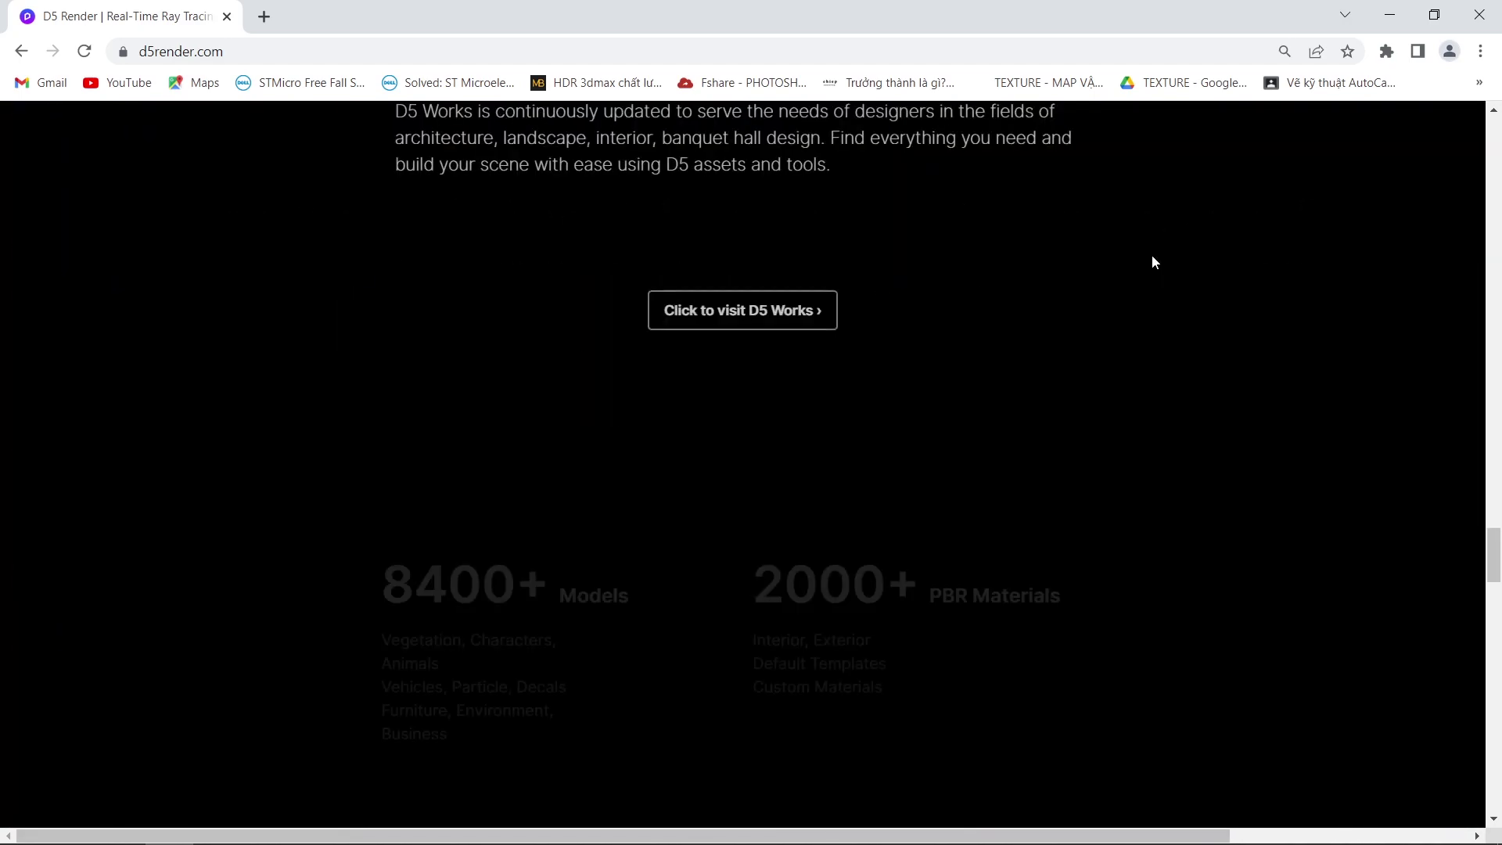
pyautogui.scroll(-6, 1152, 260)
pyautogui.scroll(-3, 1153, 261)
pyautogui.scroll(-1, 1127, 263)
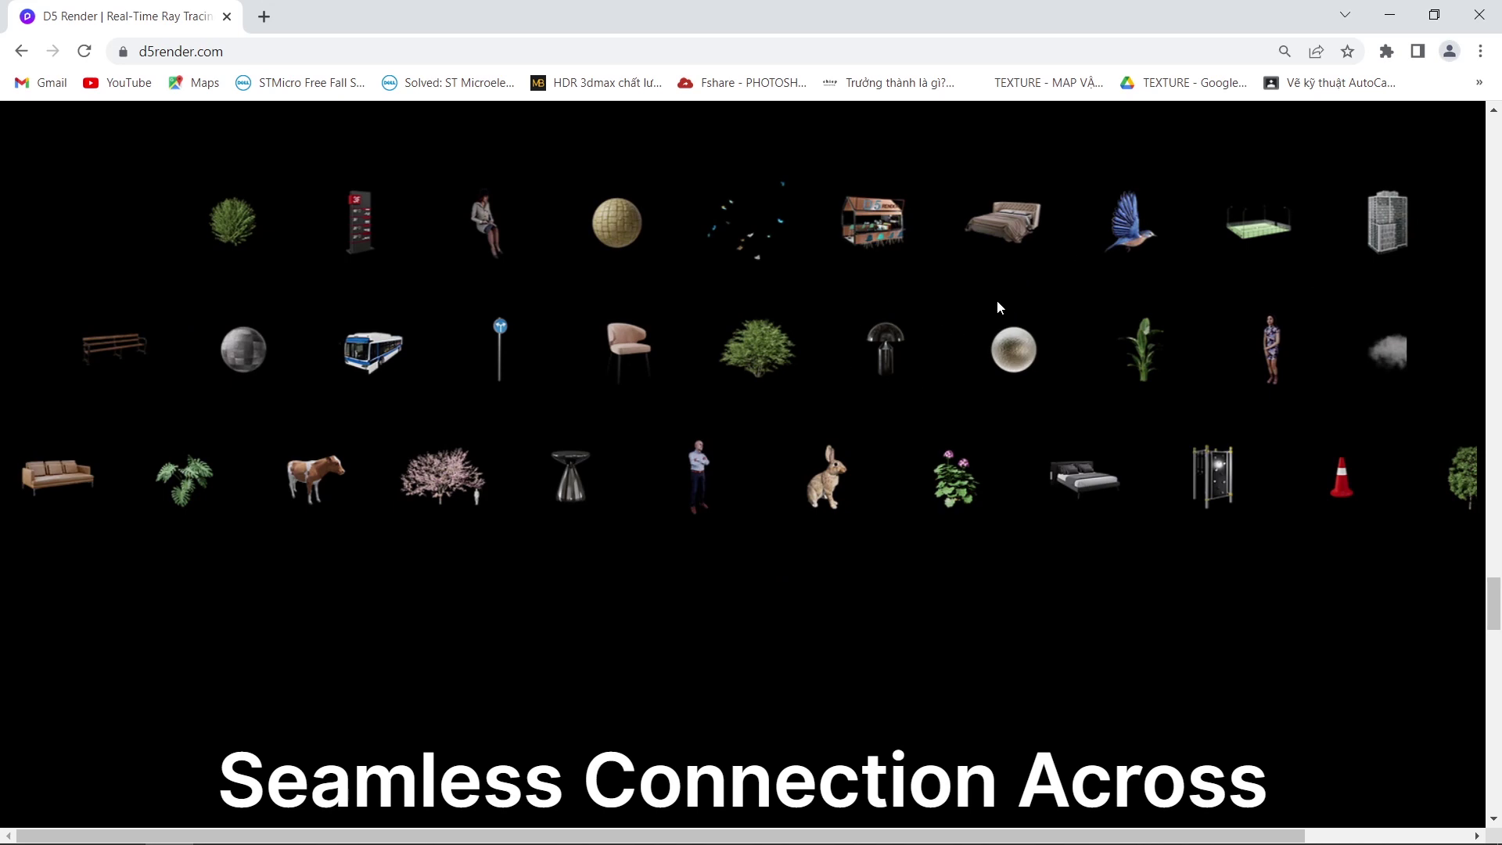
pyautogui.scroll(-3, 996, 302)
pyautogui.scroll(-1, 995, 302)
pyautogui.scroll(-1, 994, 302)
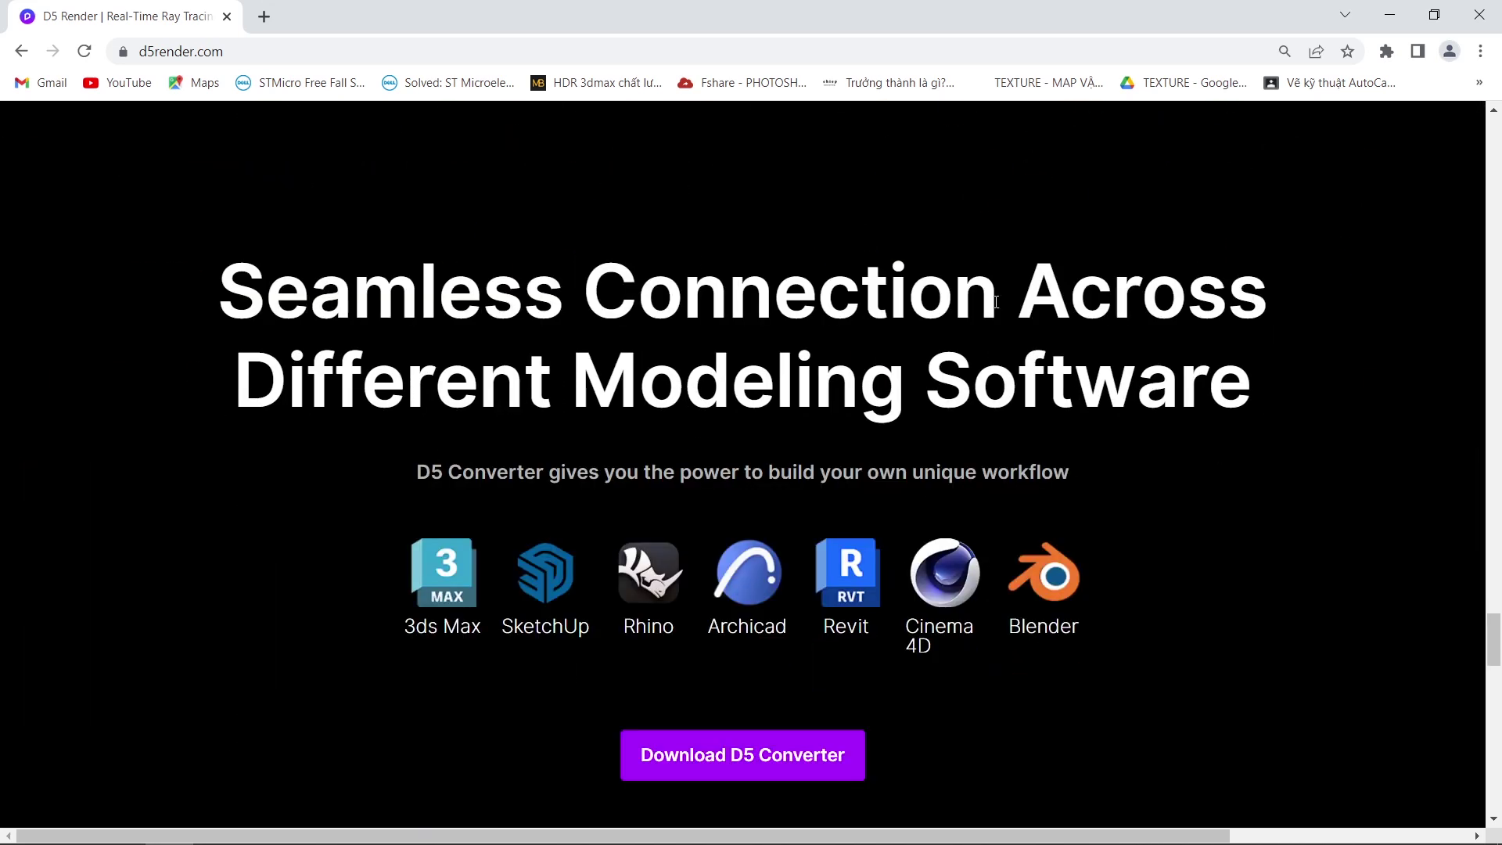
pyautogui.scroll(-1, 996, 302)
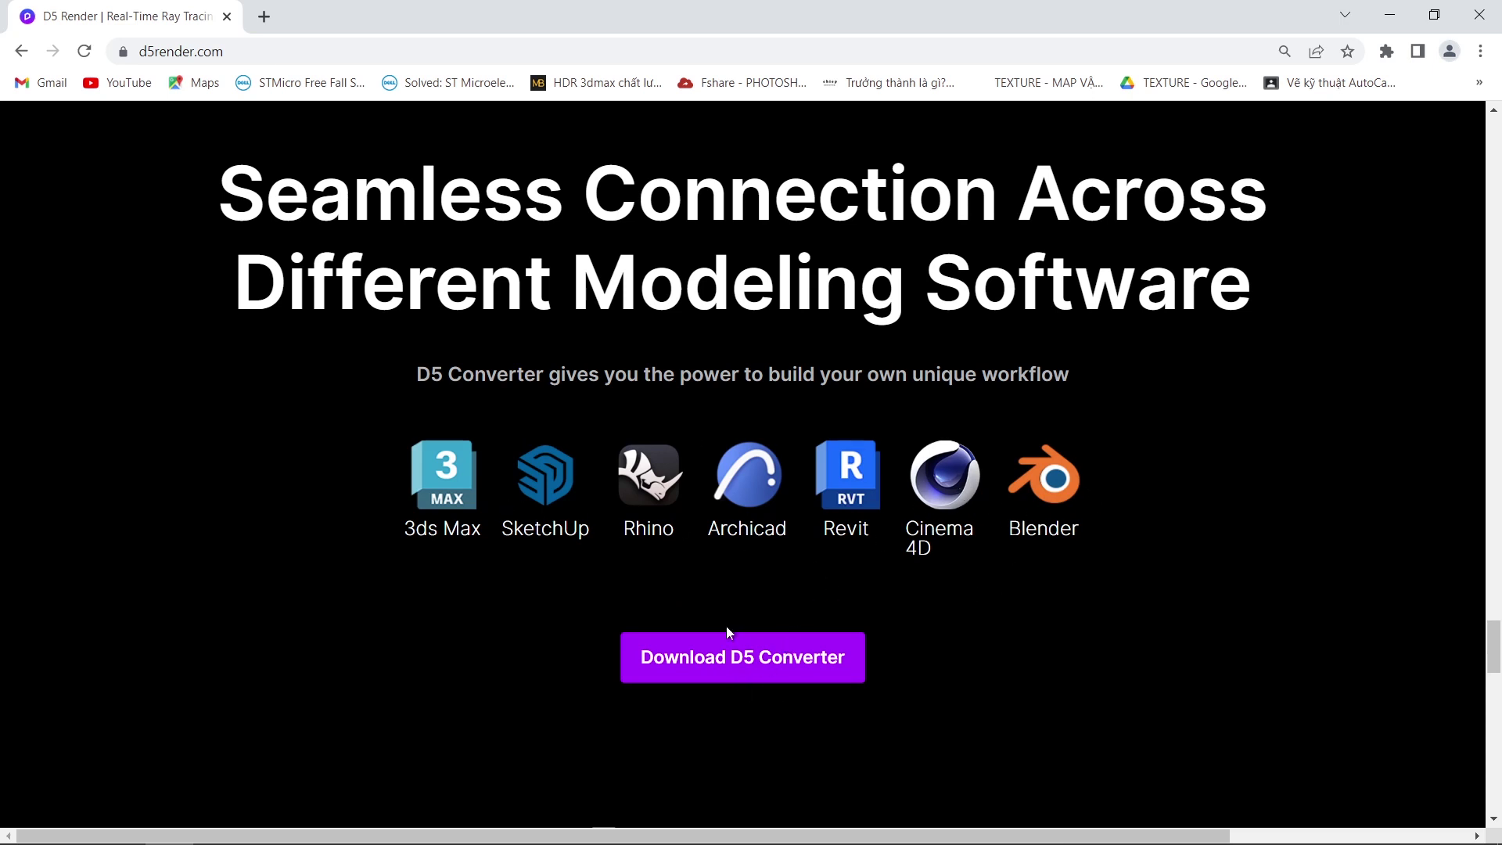
# Download the D5_Converter_3DsMax_usa_latest zip from the D5 Converters list, then minimise Chrome
pyautogui.click(717, 670)
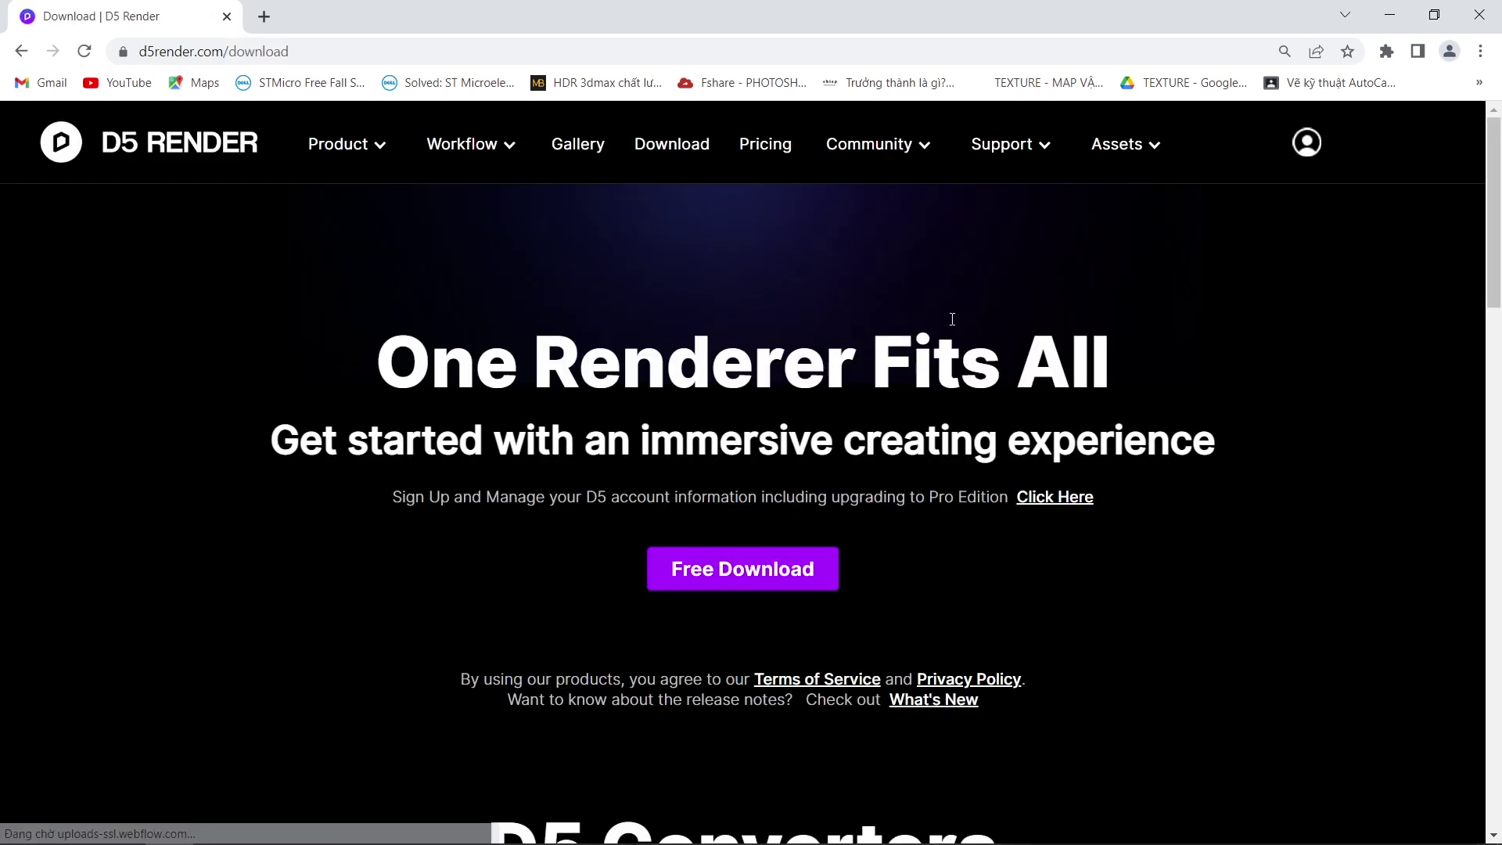
pyautogui.scroll(-3, 938, 329)
pyautogui.scroll(-3, 925, 338)
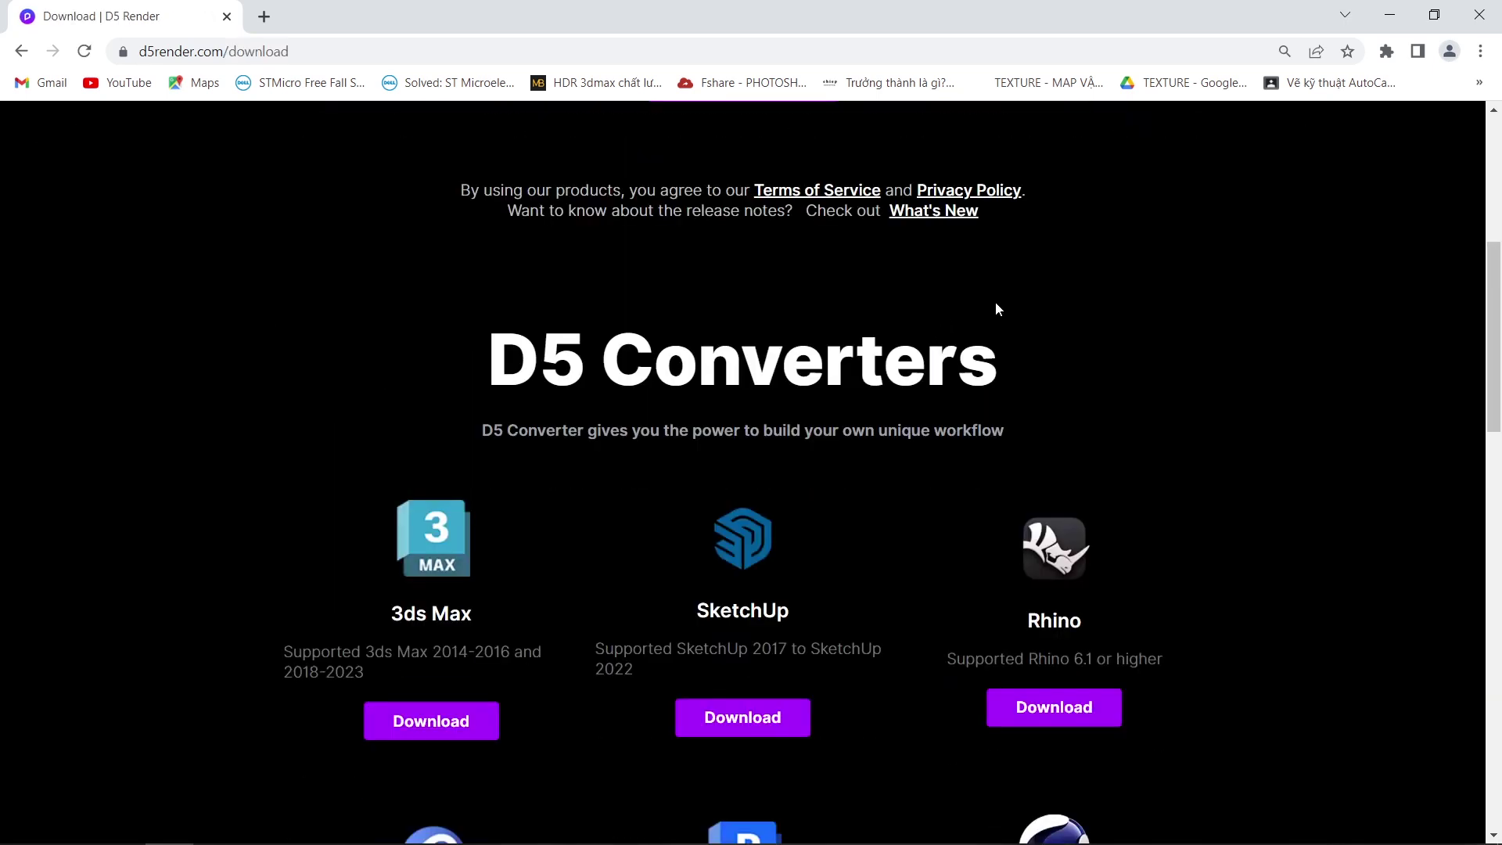
pyautogui.scroll(3, 997, 308)
pyautogui.scroll(-4, 990, 303)
pyautogui.scroll(-1, 987, 305)
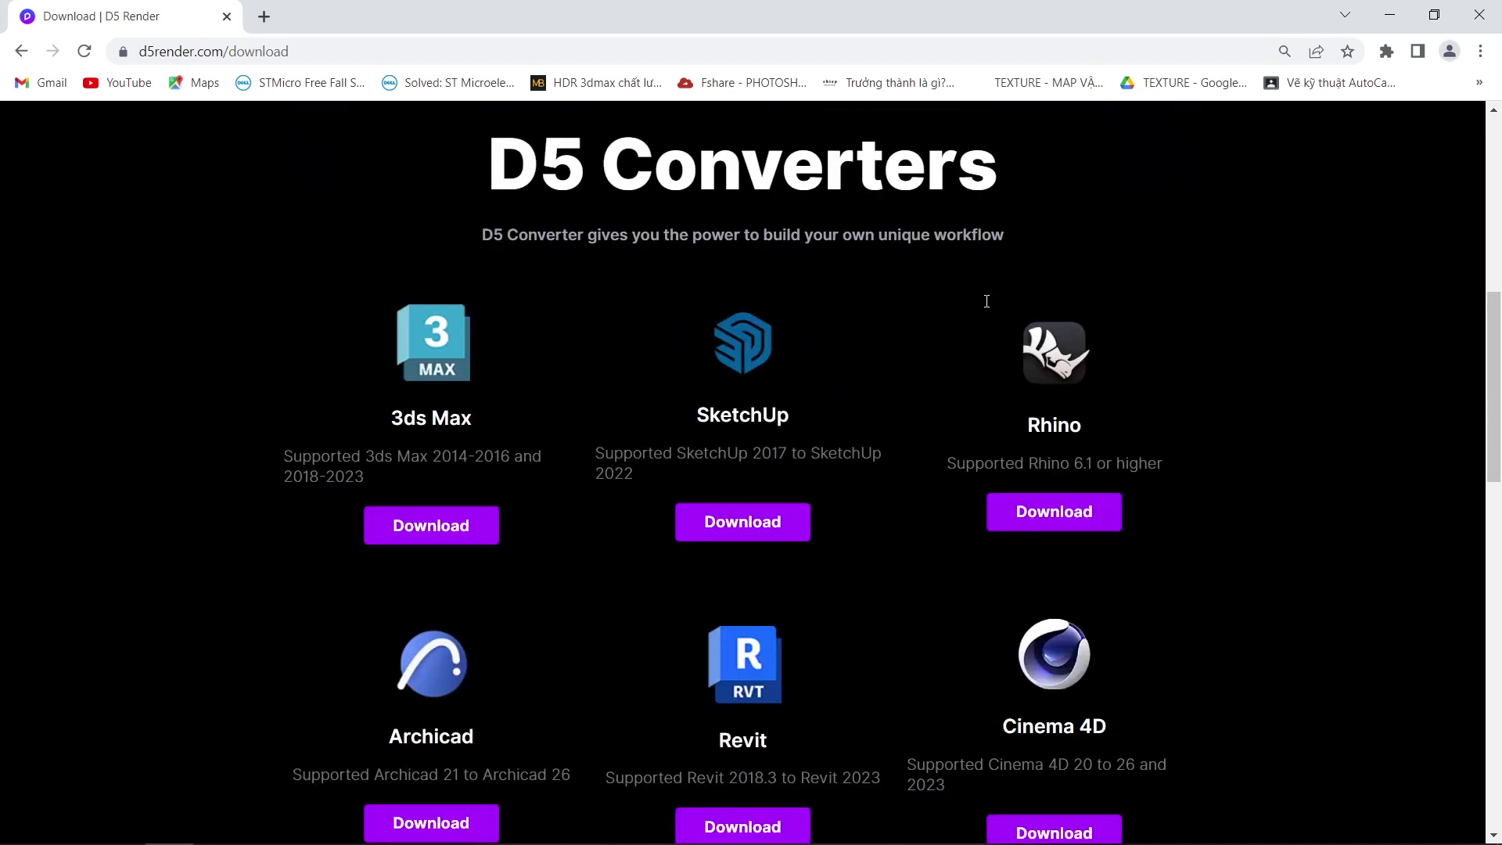
pyautogui.scroll(-1, 986, 307)
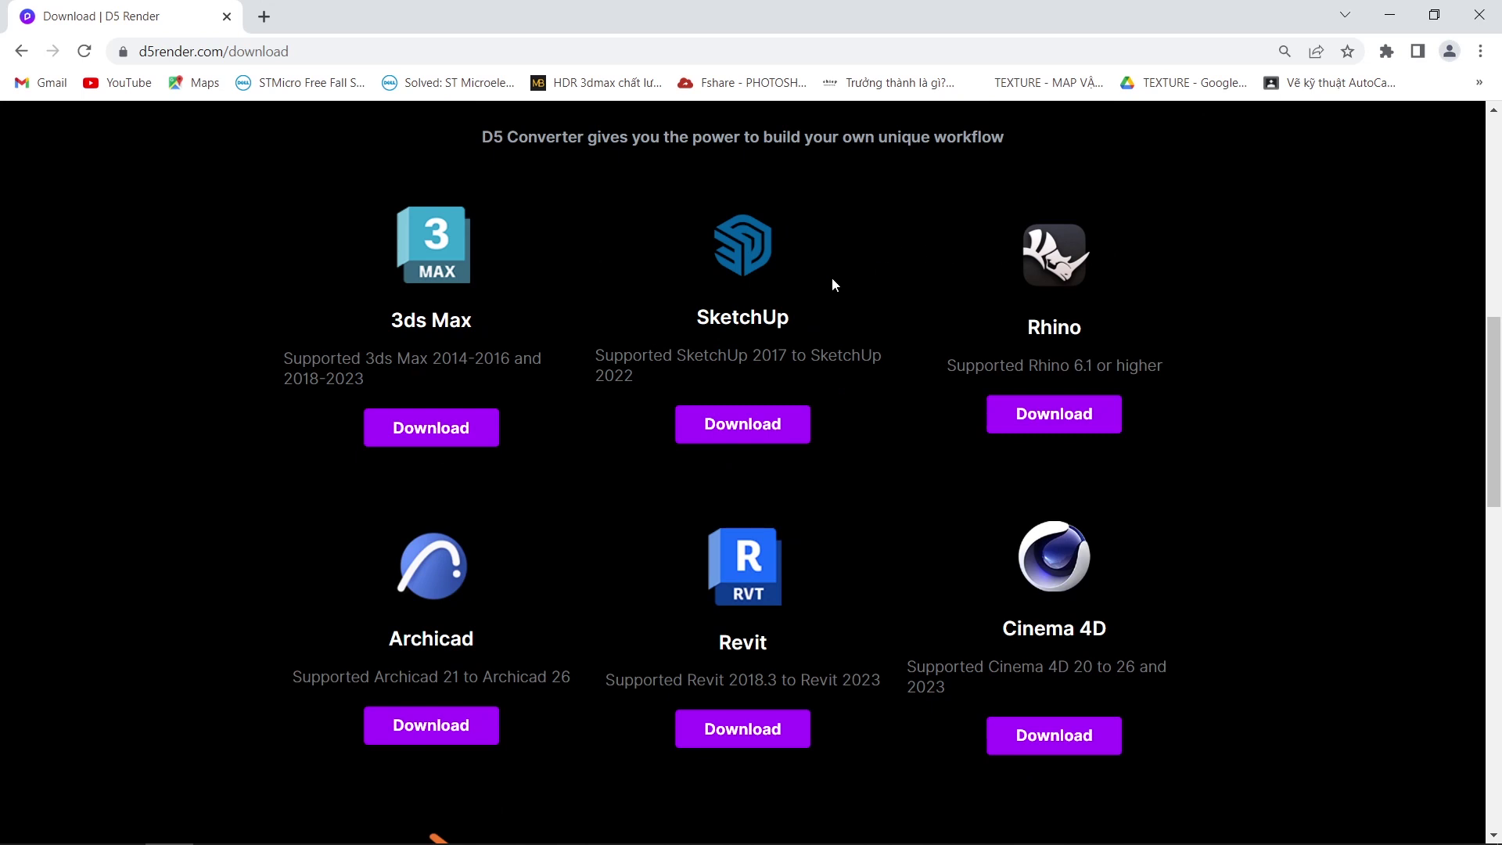
pyautogui.click(426, 445)
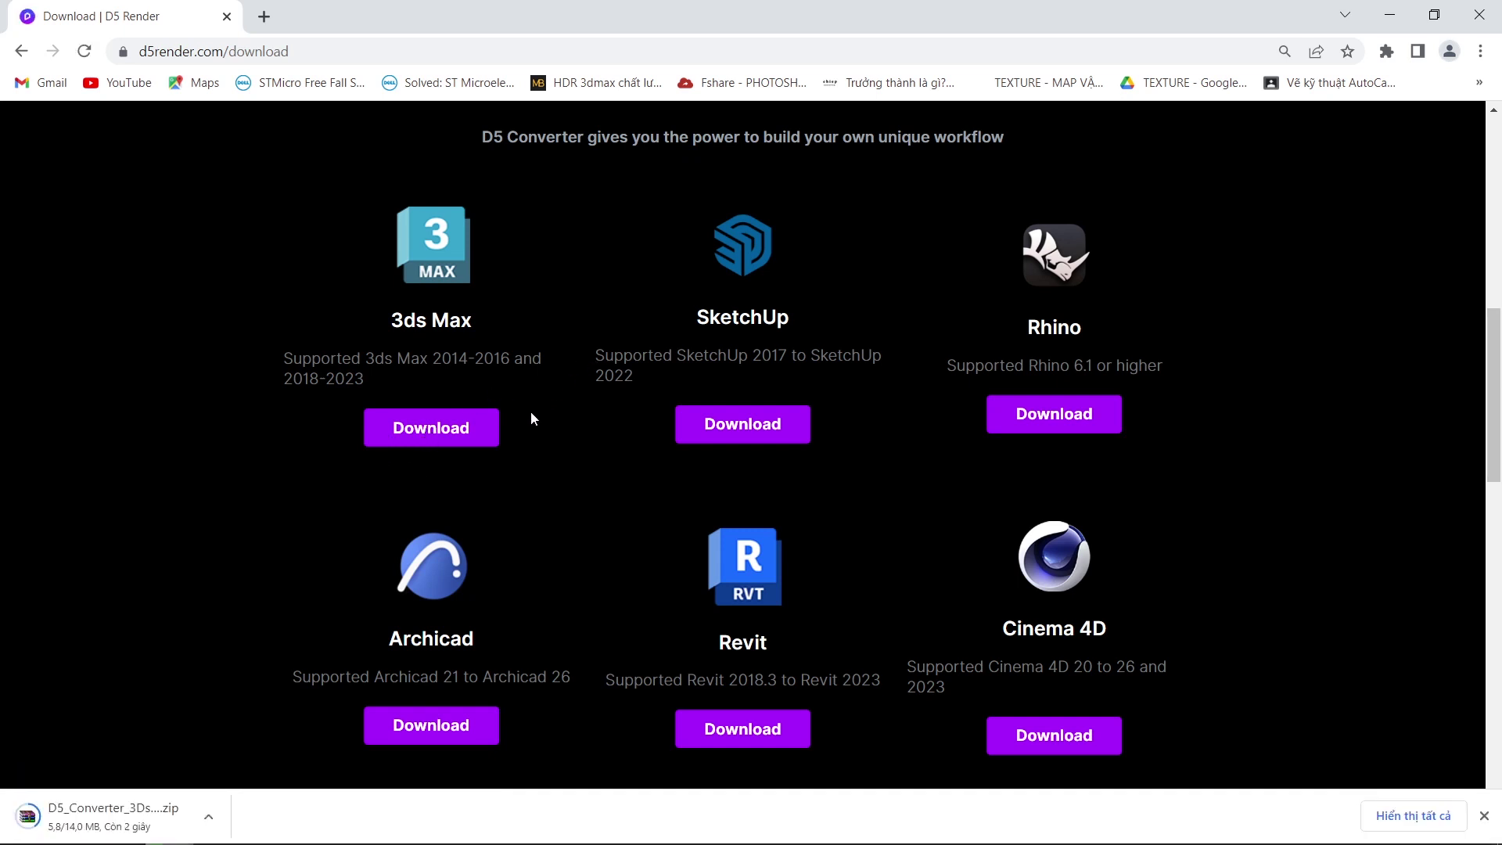
pyautogui.click(1389, 17)
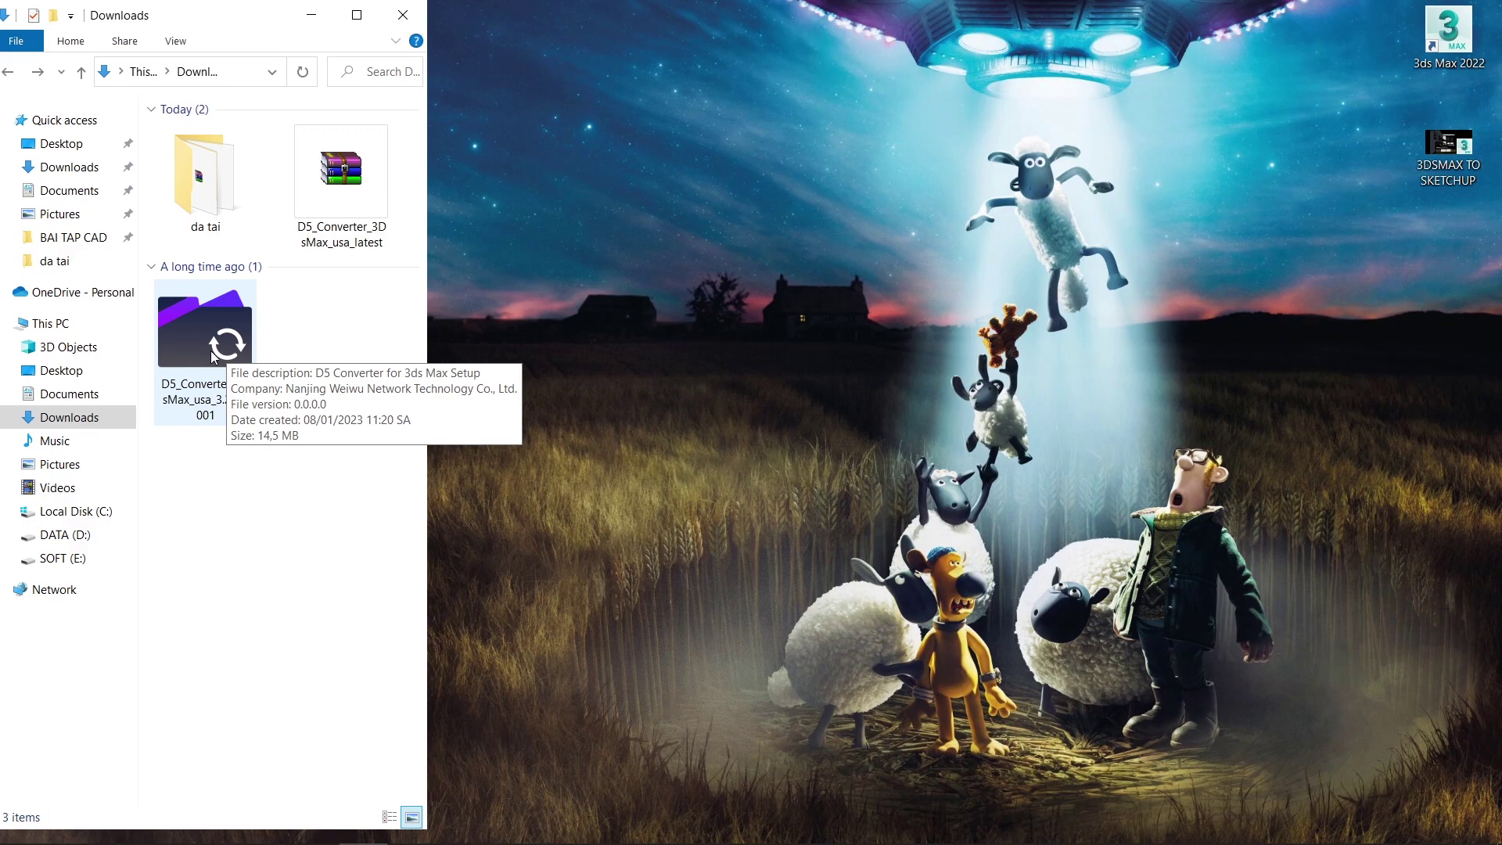
# Delete the old converter setup file from the Downloads folder
pyautogui.rightClick(341, 172)
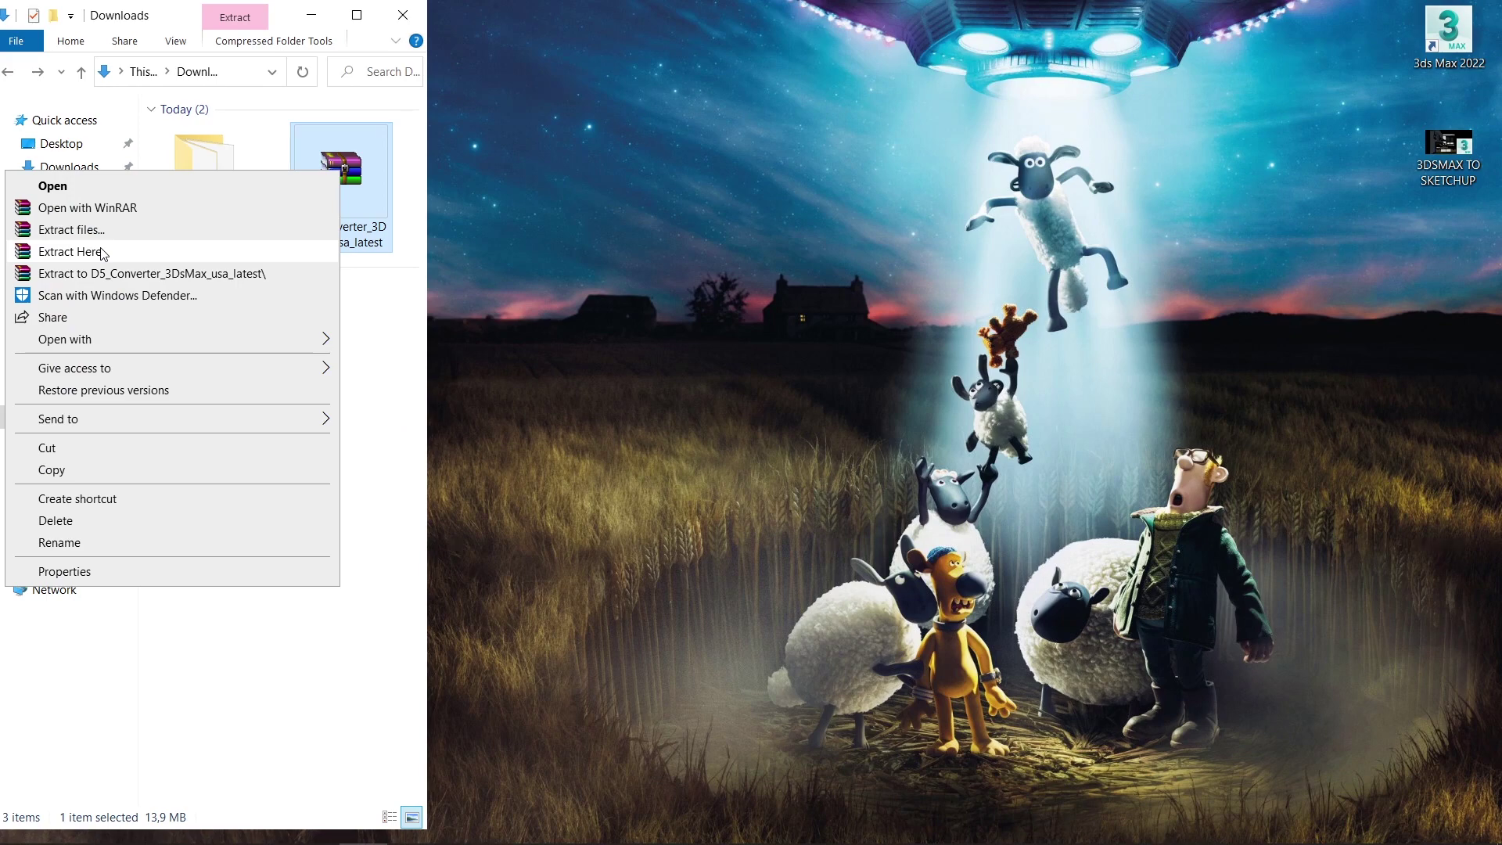
pyautogui.click(389, 395)
pyautogui.click(209, 364)
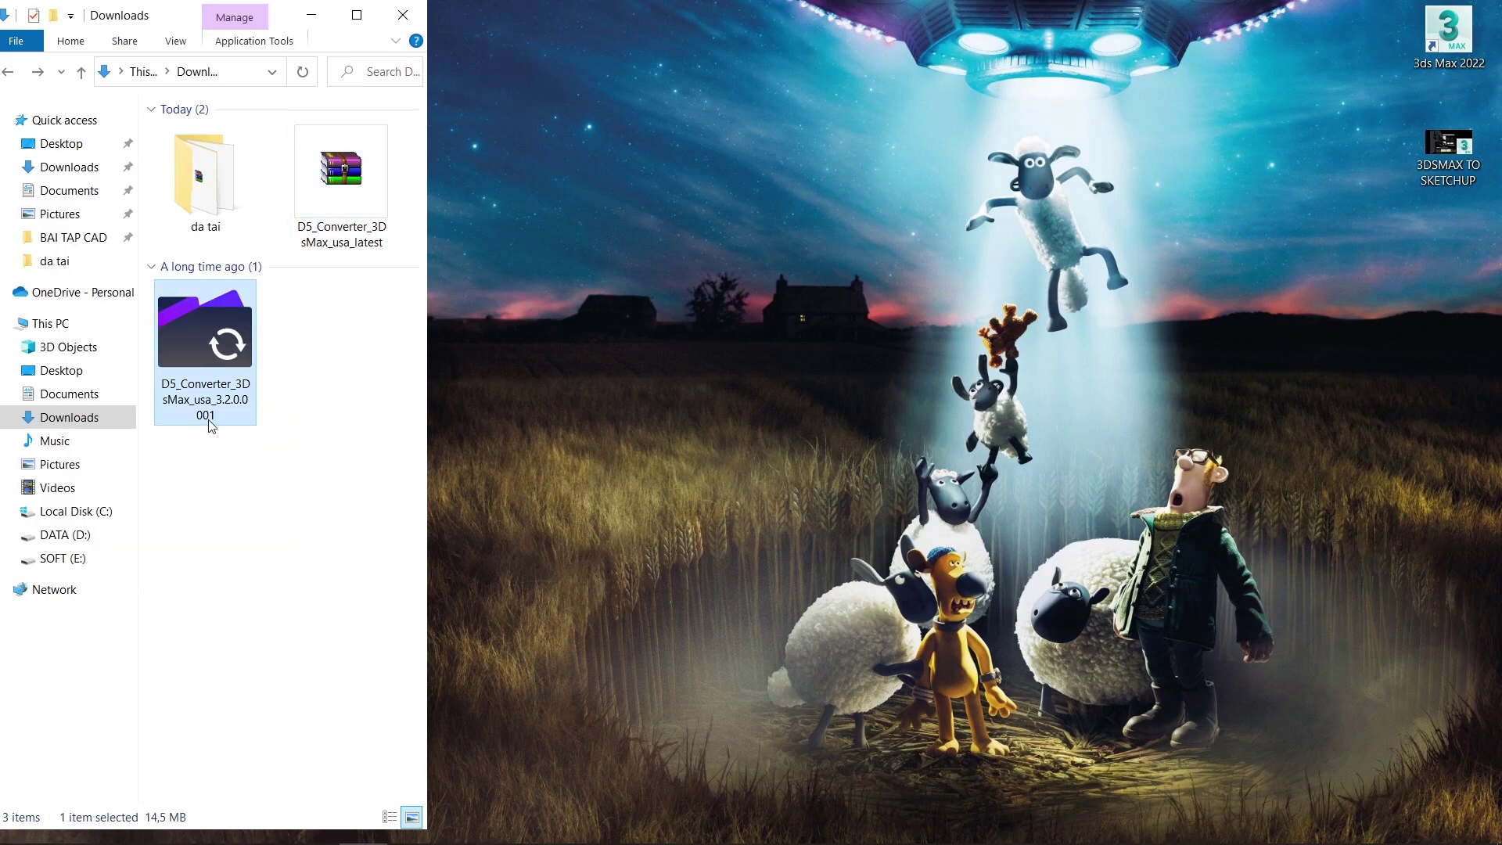
pyautogui.press('Delete')
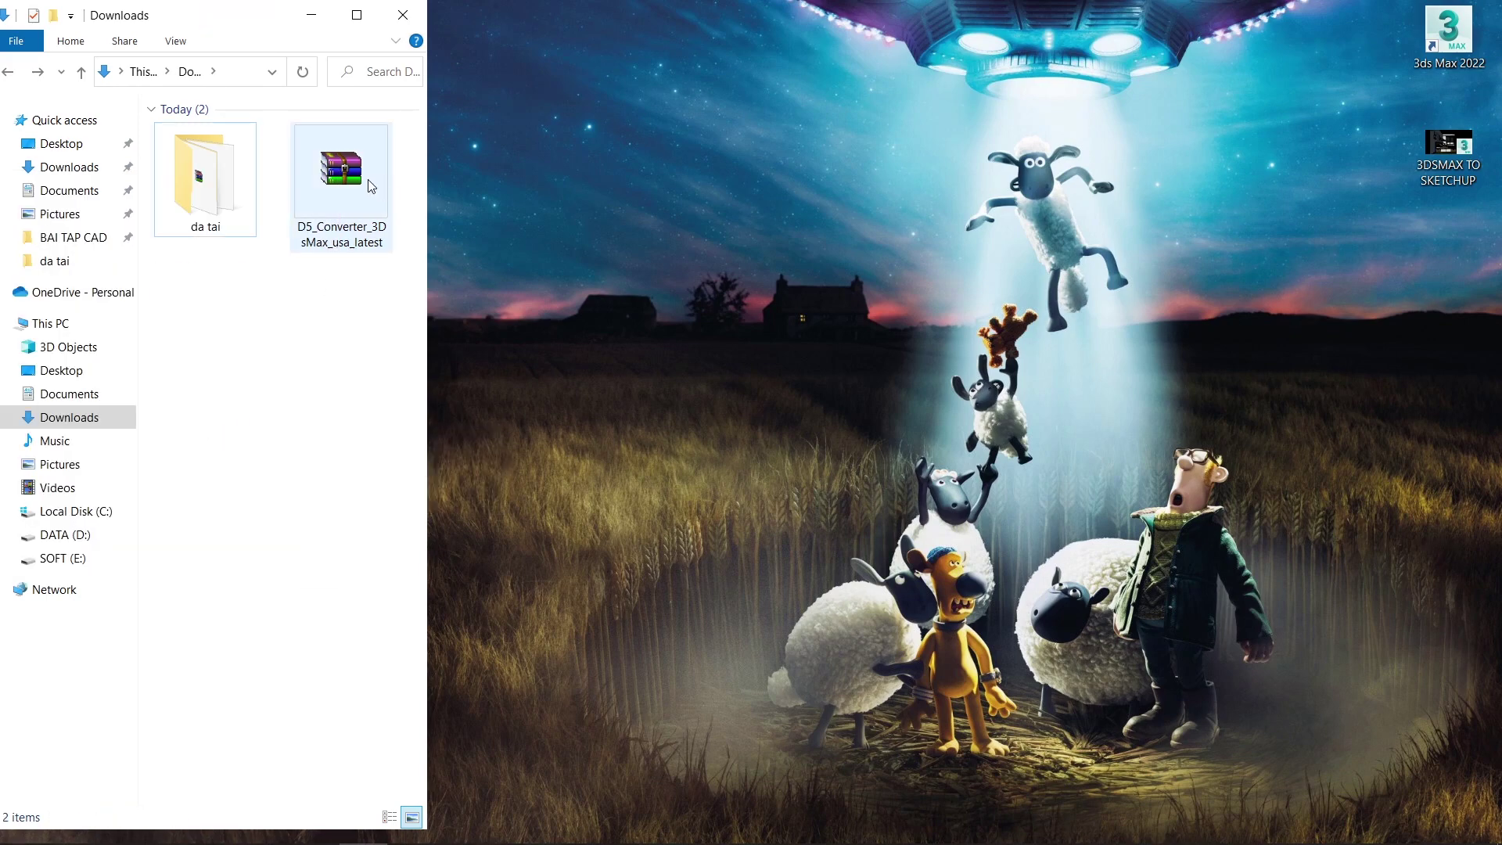
# Extract the converter zip here and launch the D5_Converter_3DsMax_usa_3.2.0.0001 installer
pyautogui.click(356, 176)
pyautogui.rightClick(356, 176)
pyautogui.click(166, 249)
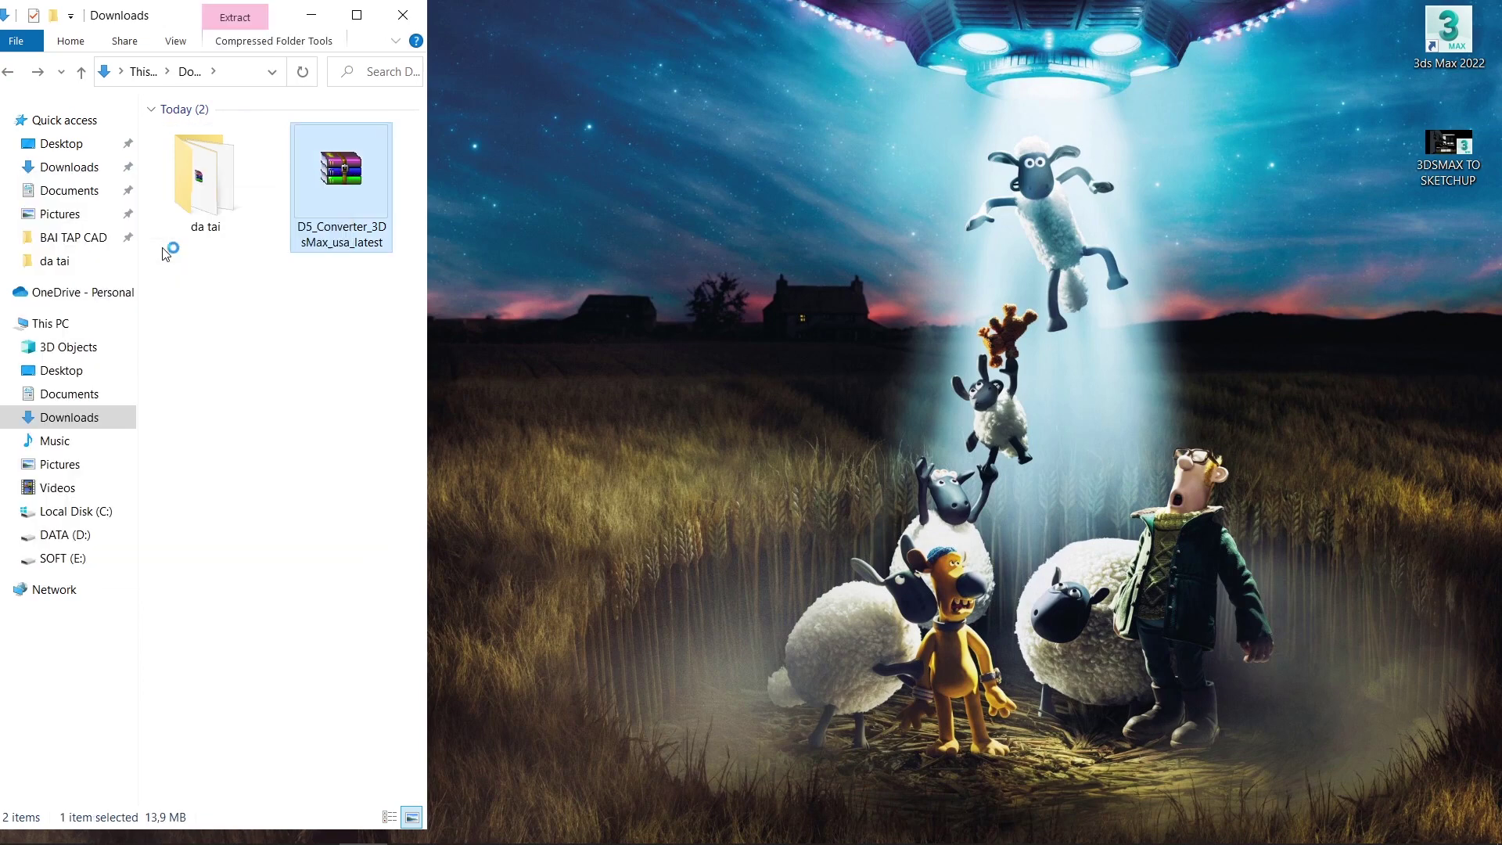
pyautogui.click(335, 429)
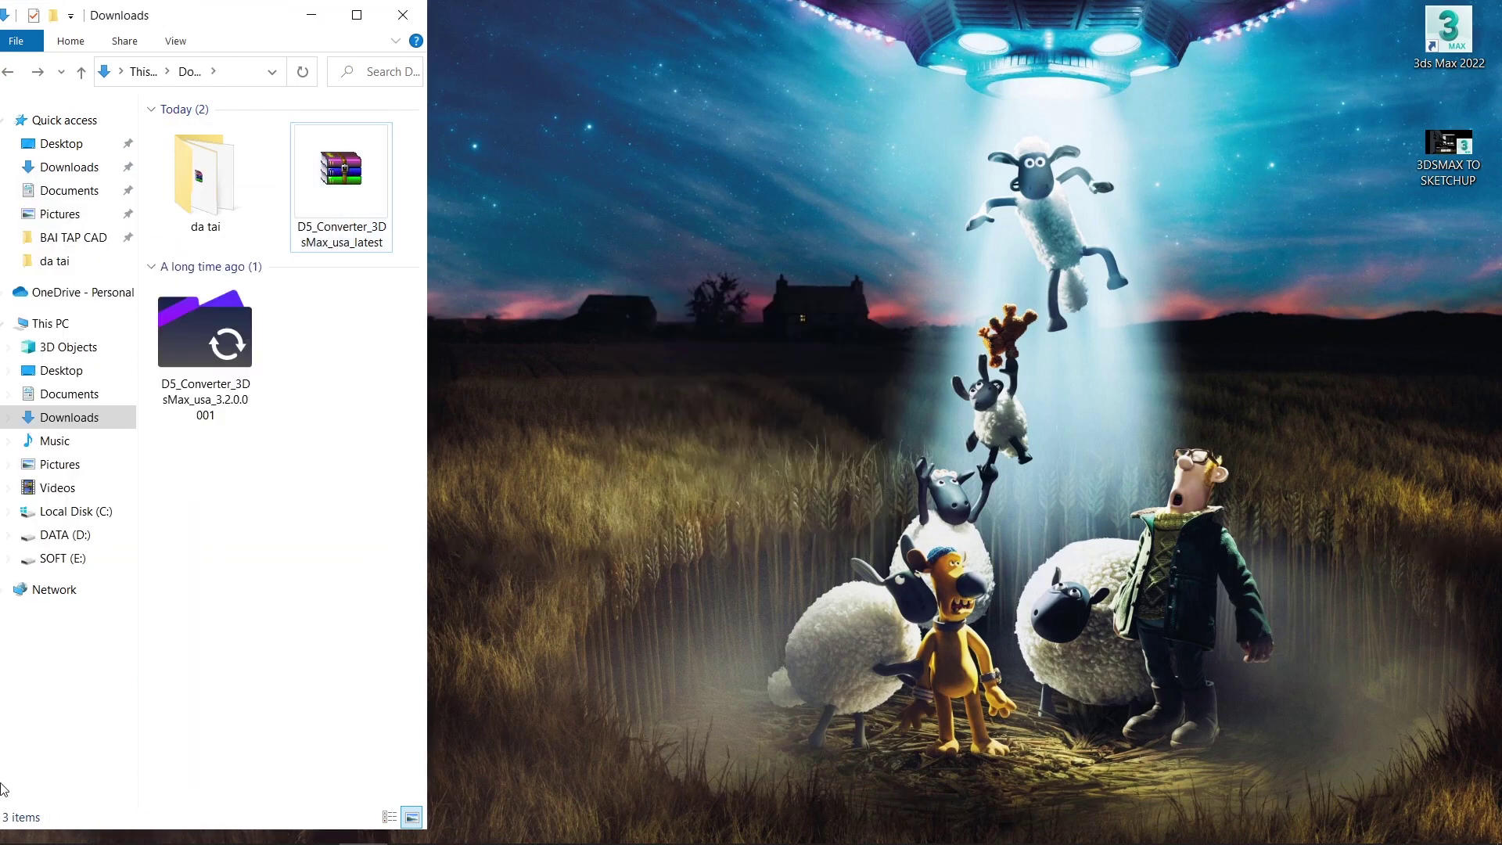
pyautogui.doubleClick(222, 344)
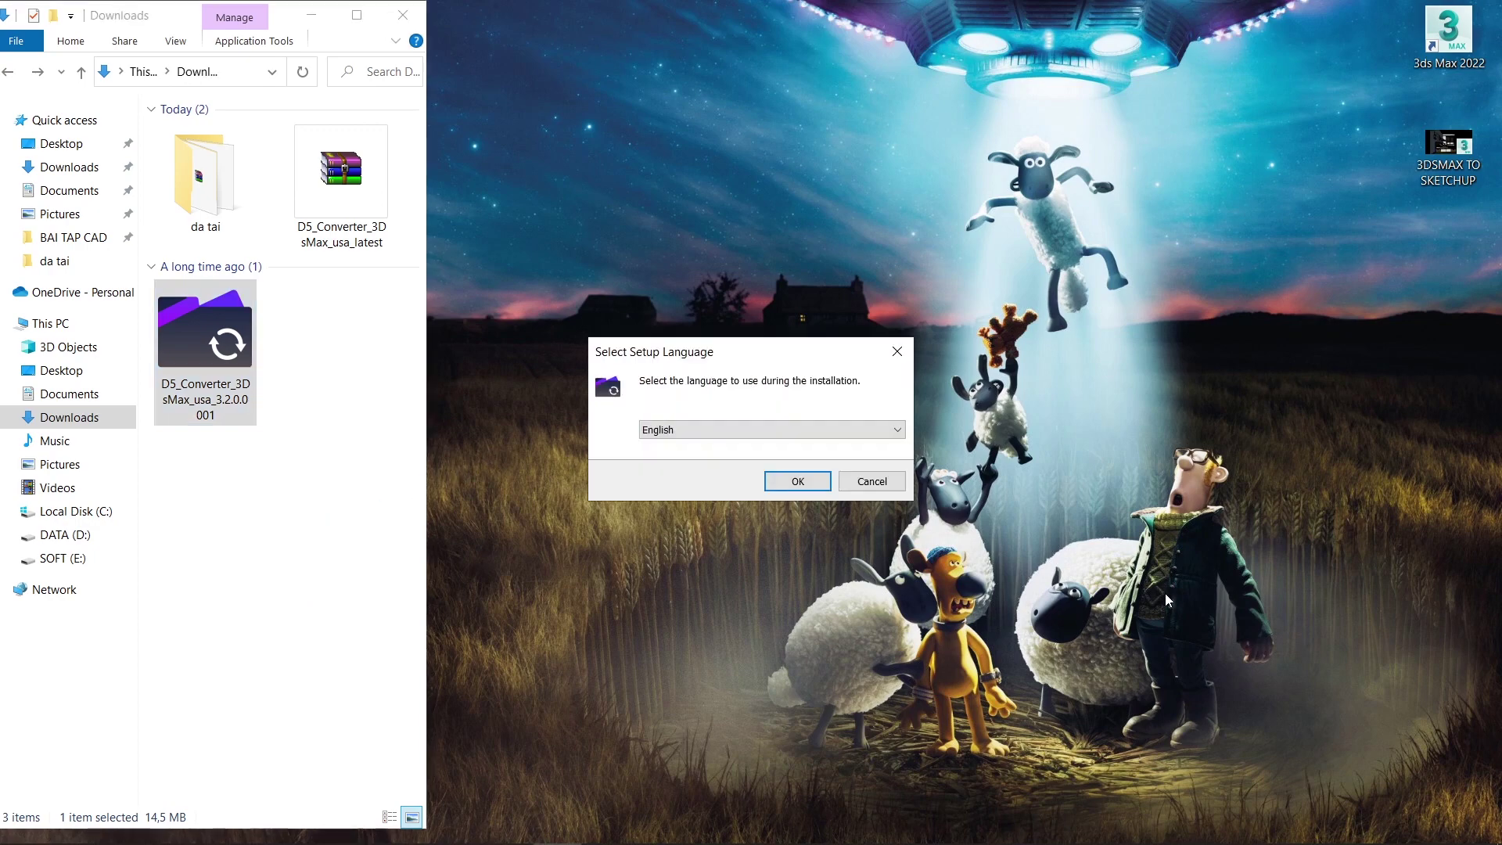
# Install D5 Converter in English, accepting the licence, into the 3ds Max 2022 folder, then finish
pyautogui.click(800, 481)
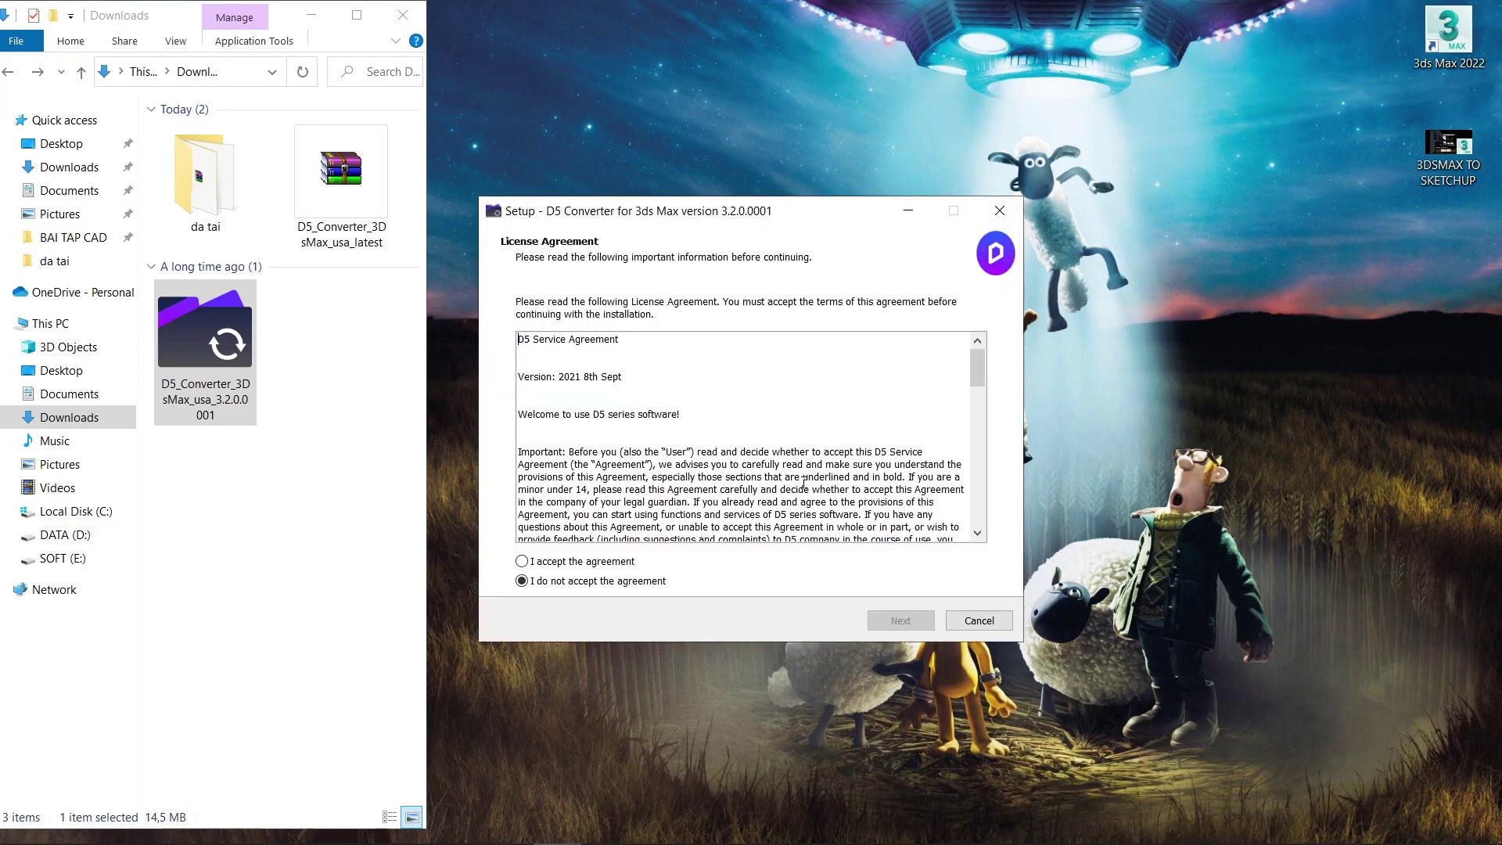
pyautogui.click(615, 564)
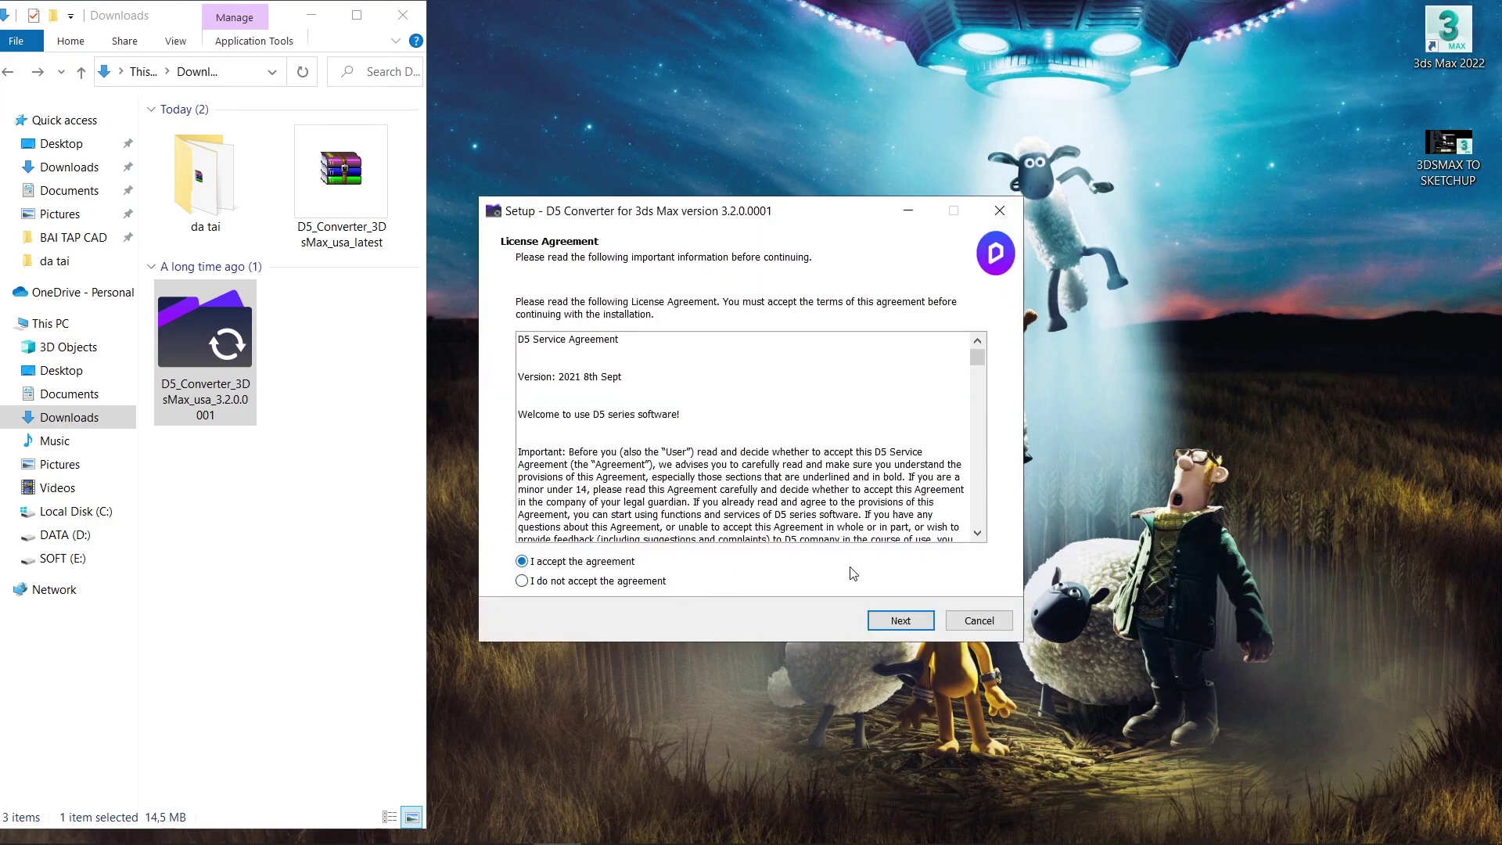
pyautogui.click(904, 625)
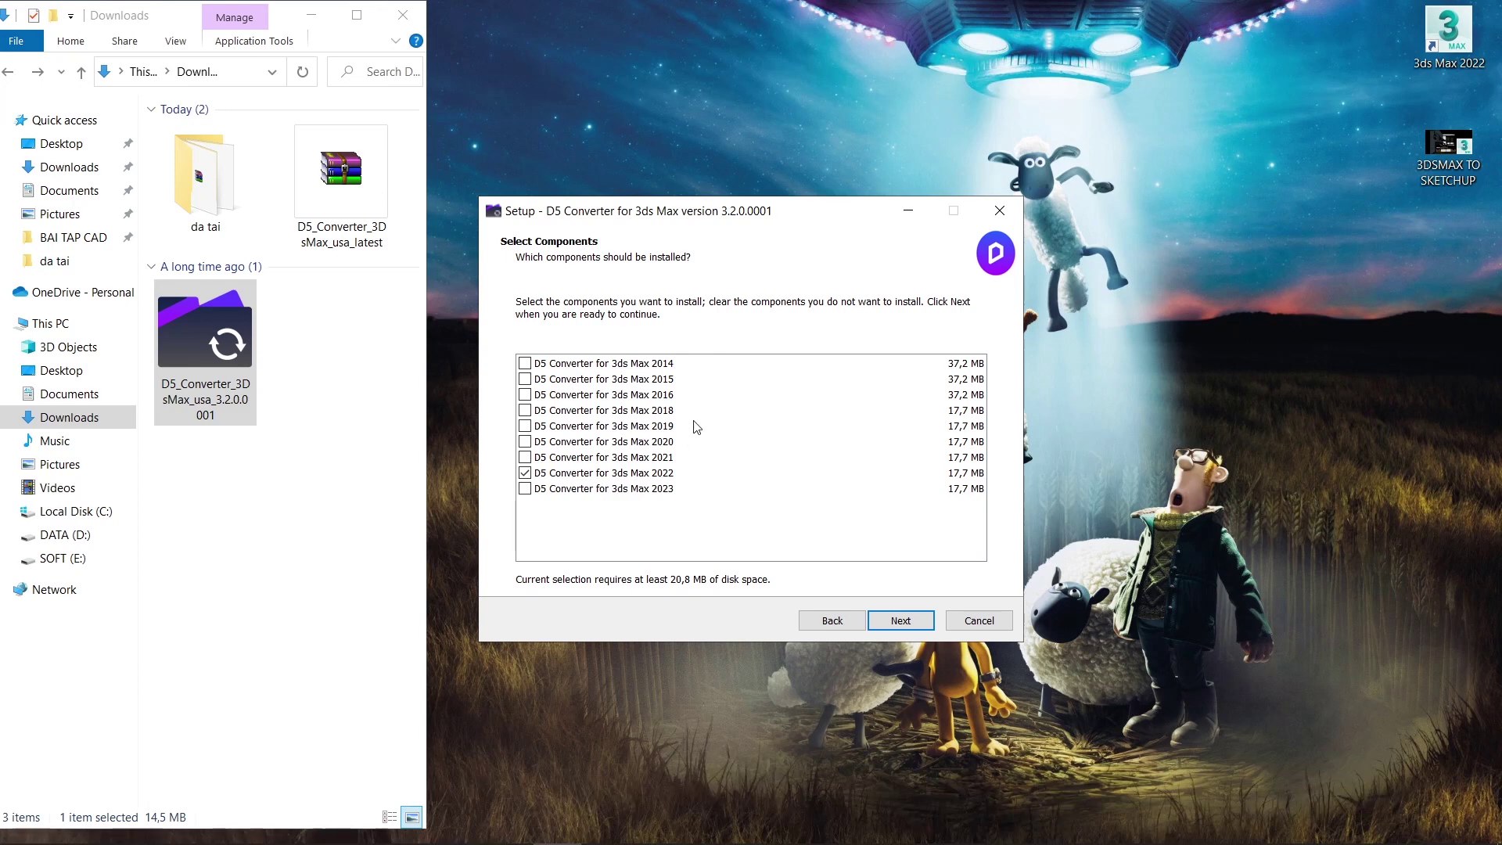
pyautogui.click(903, 633)
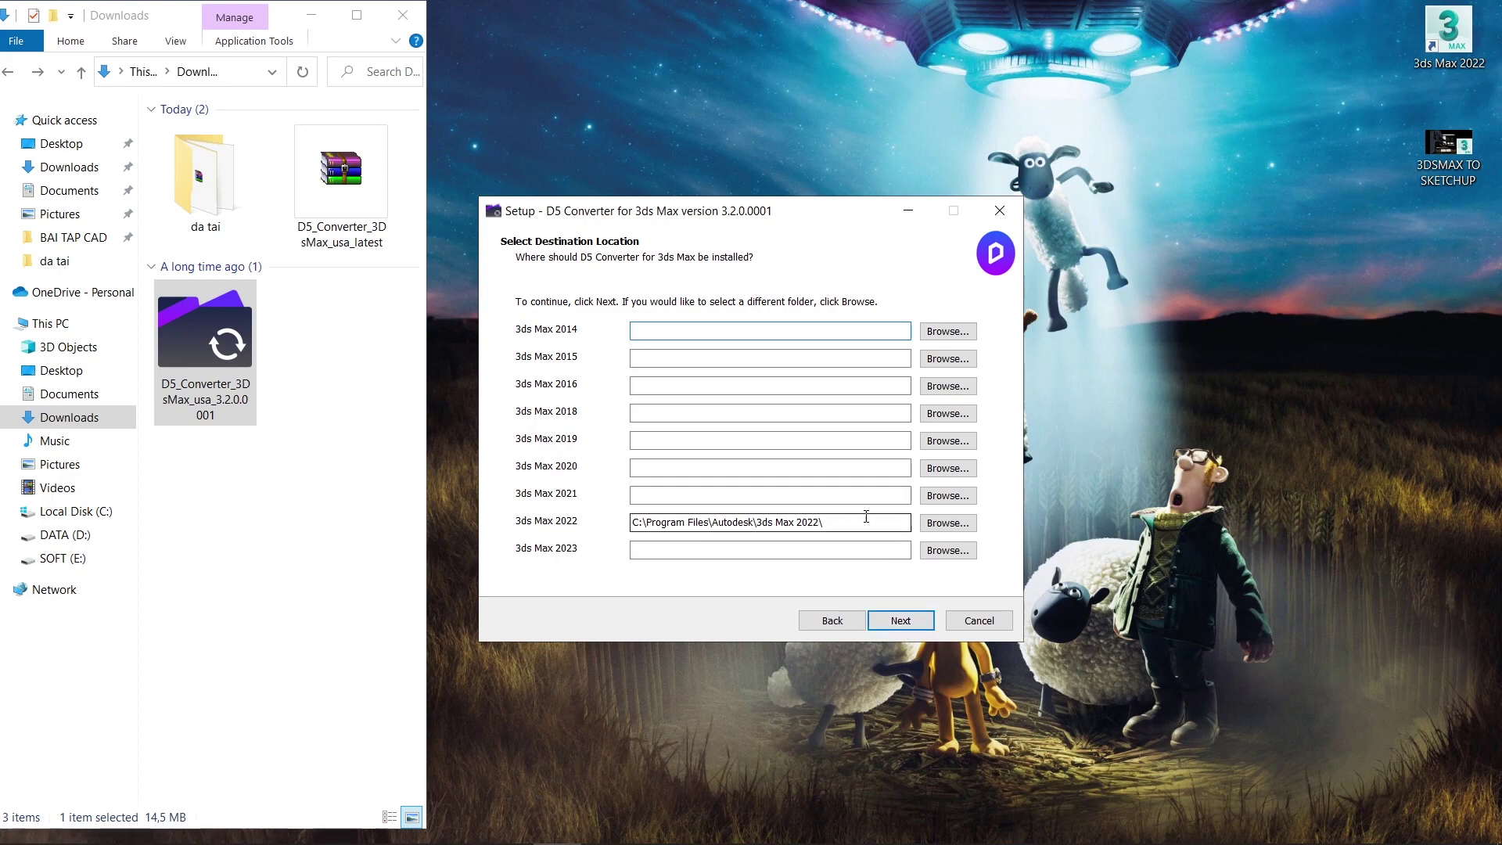
pyautogui.click(896, 626)
pyautogui.click(903, 623)
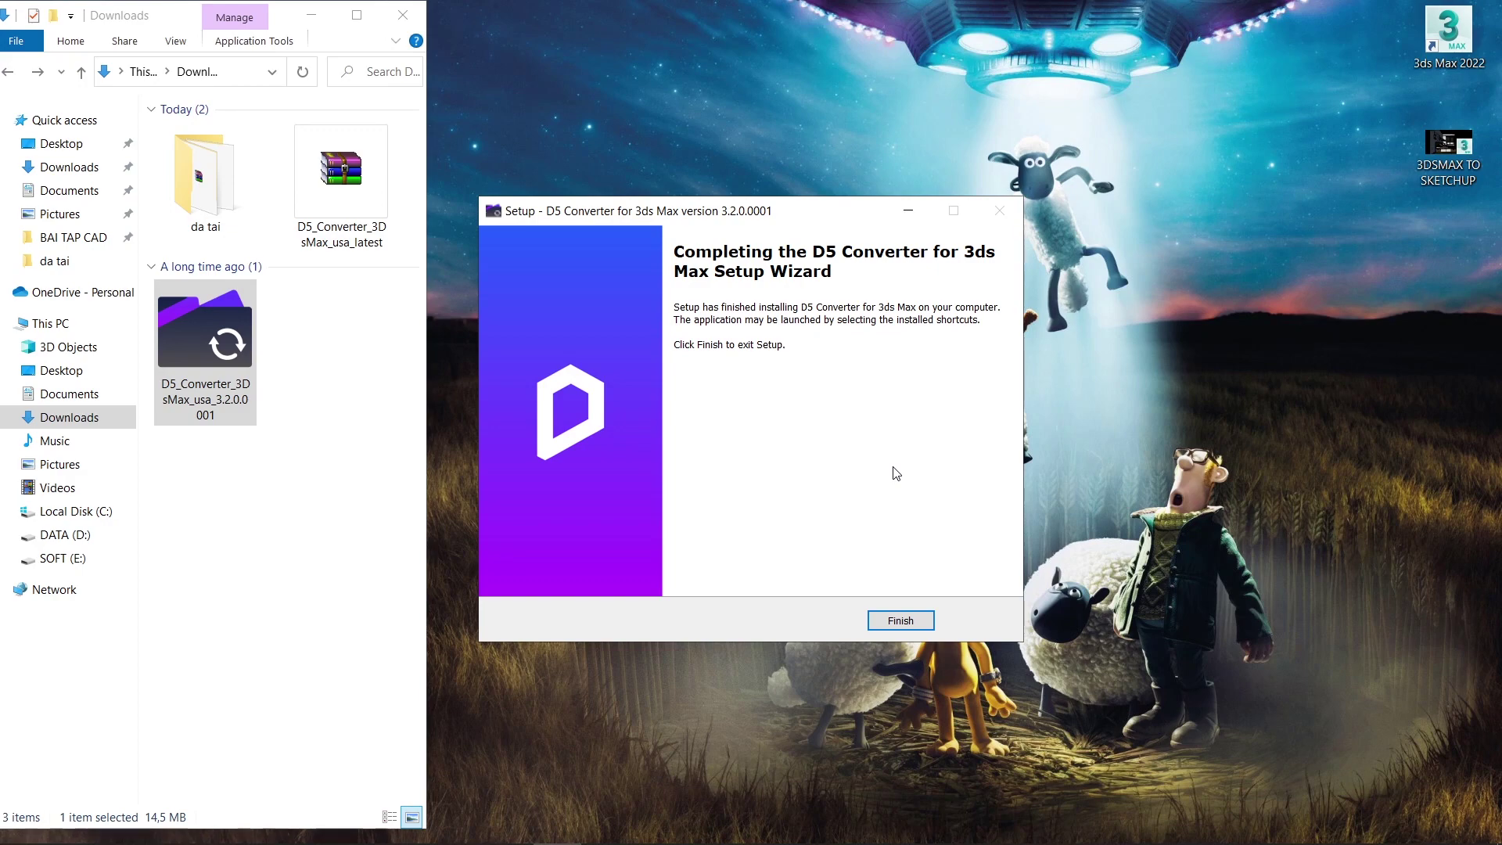
pyautogui.click(917, 609)
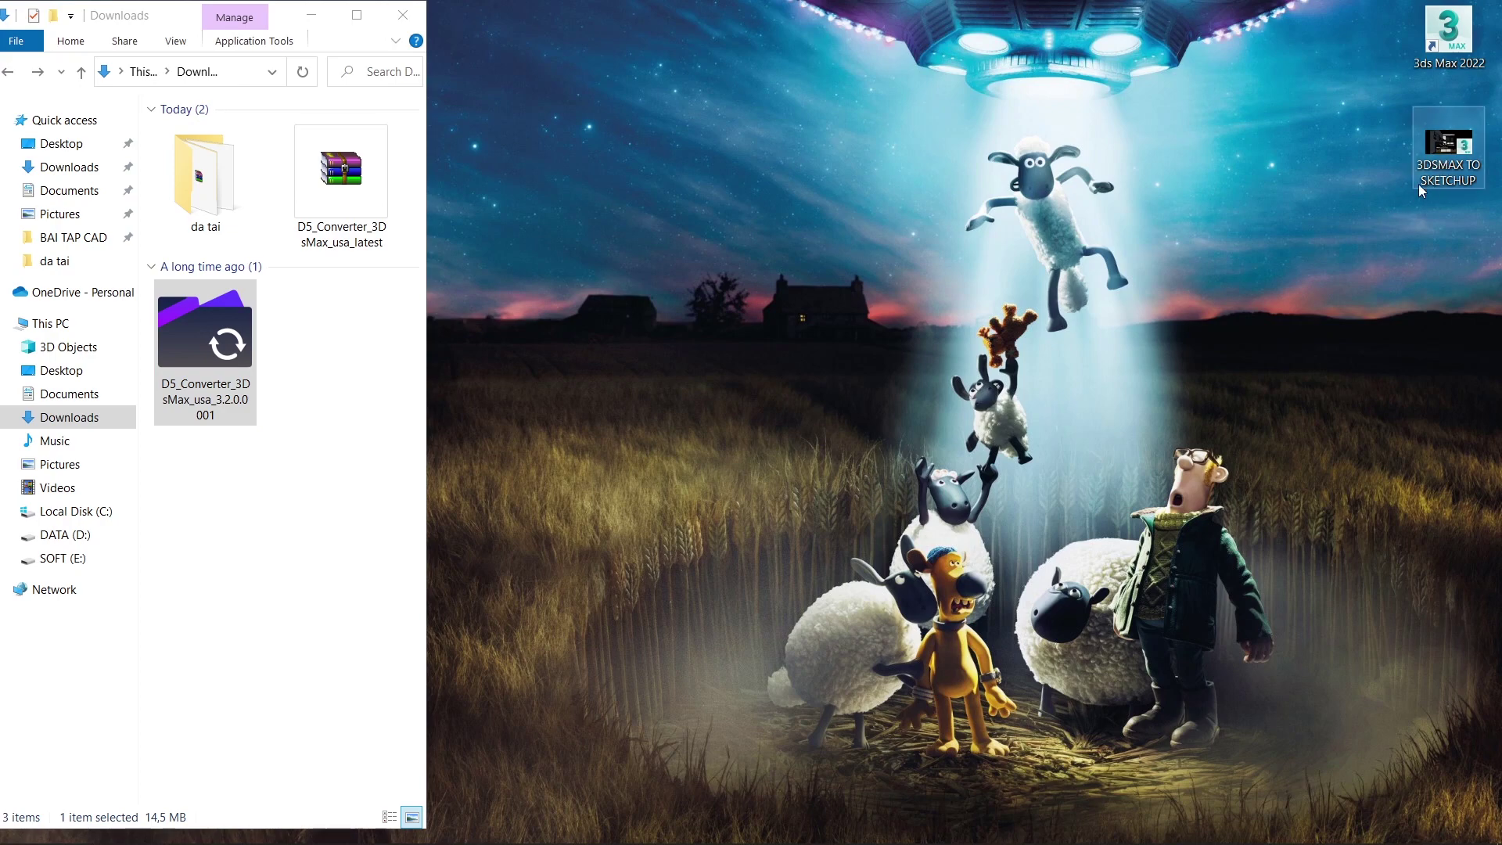
# Open 3DSMAX TO SKETCHUP.max, dismiss the security notice, and adopt the file's gamma and millimetre units
pyautogui.doubleClick(1441, 152)
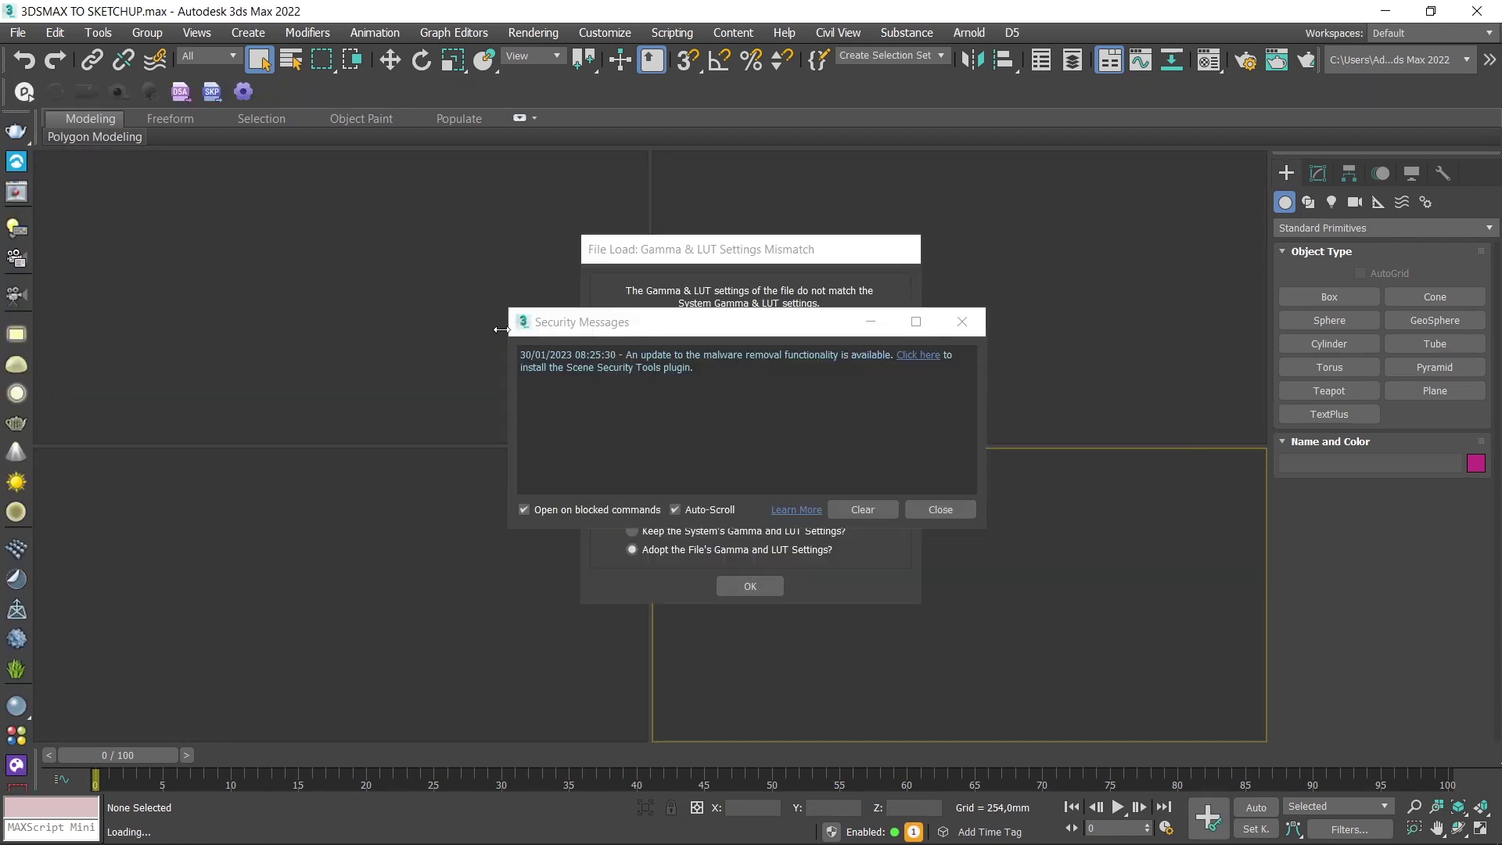
pyautogui.click(967, 509)
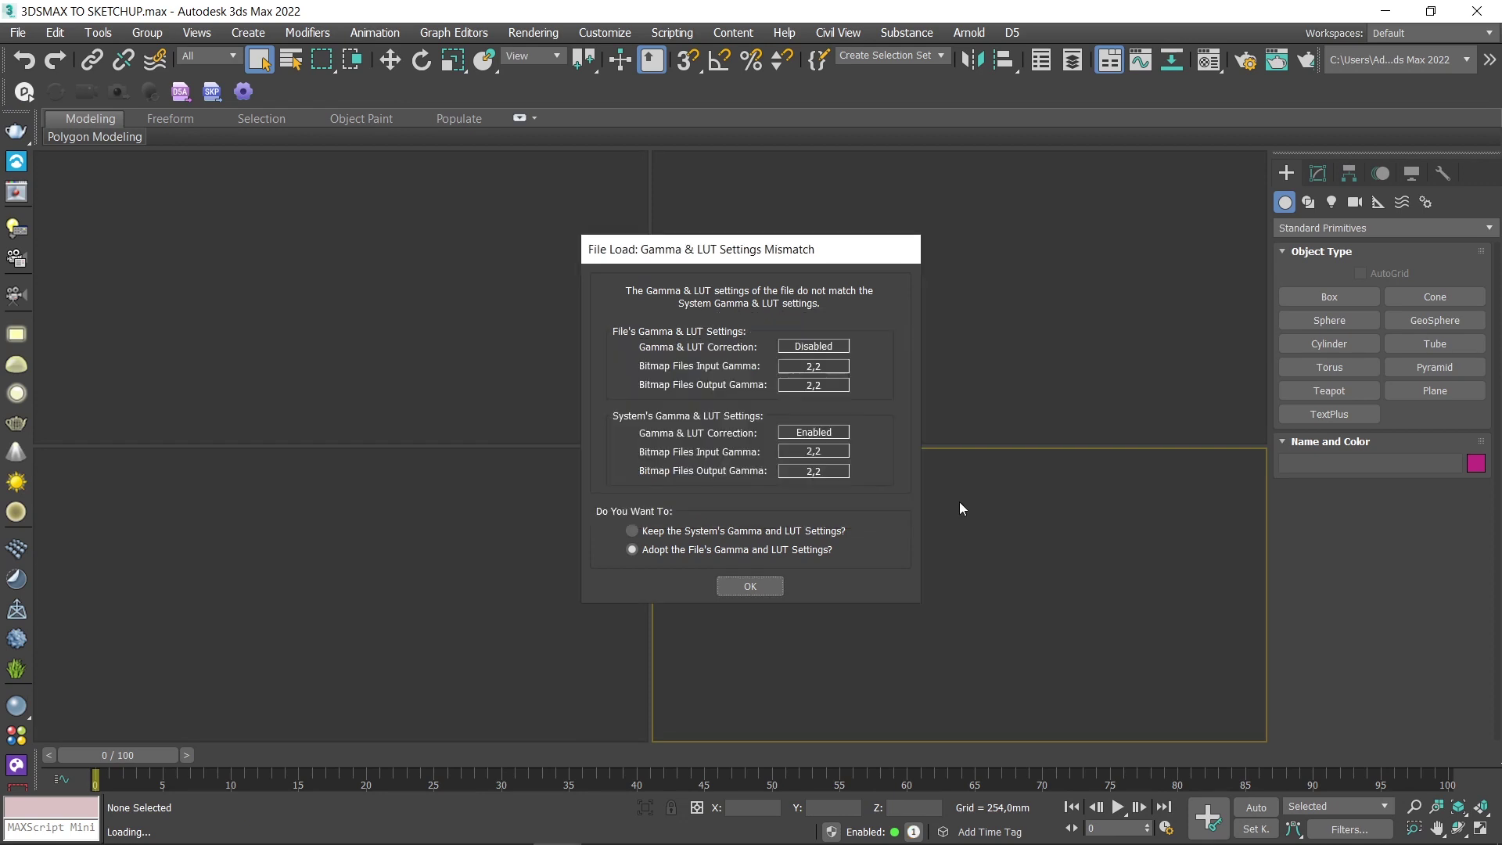
pyautogui.click(749, 593)
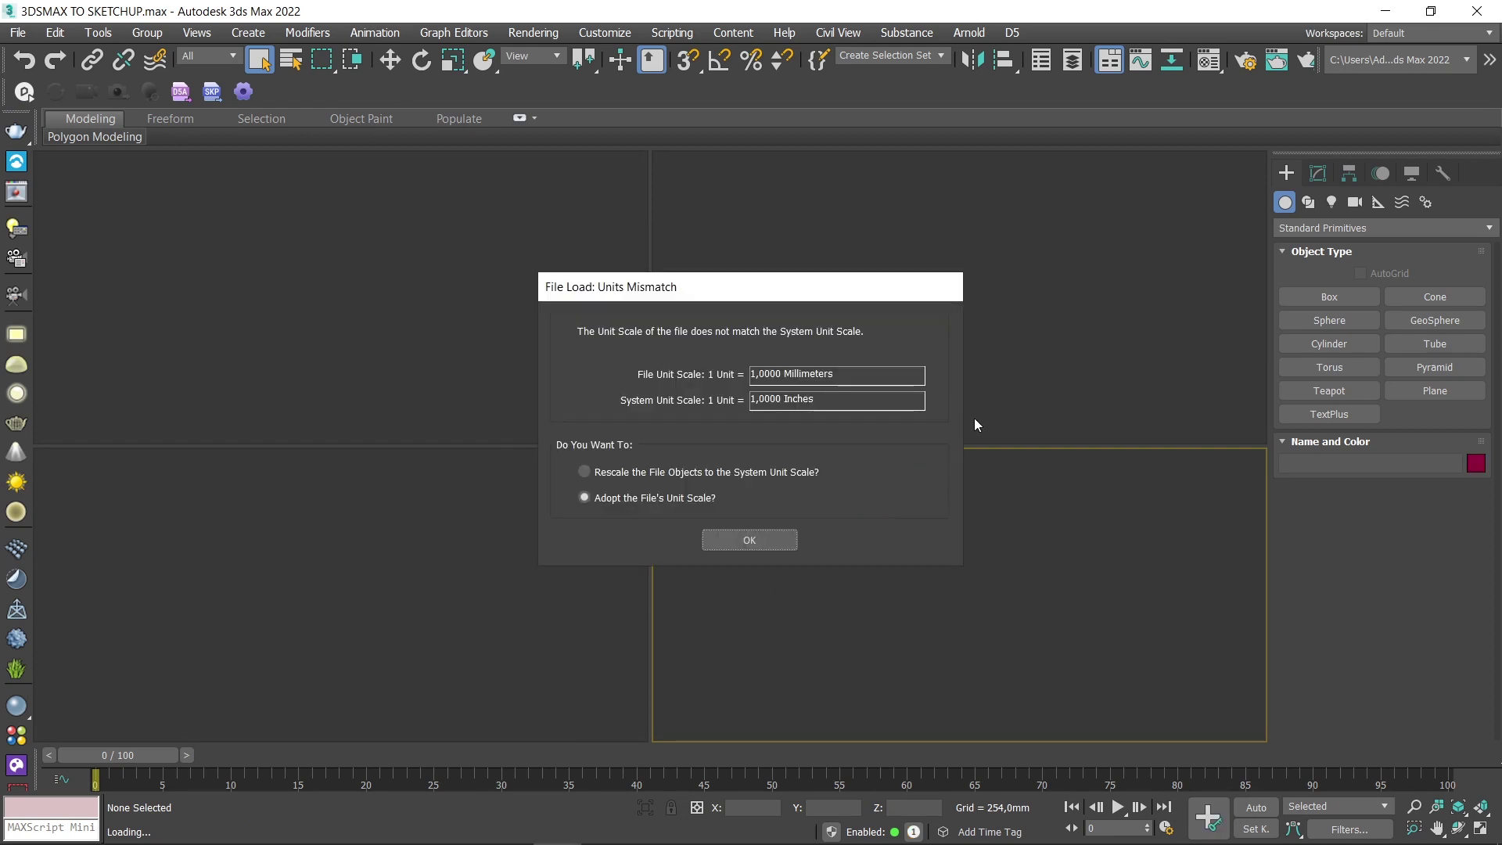
pyautogui.click(779, 538)
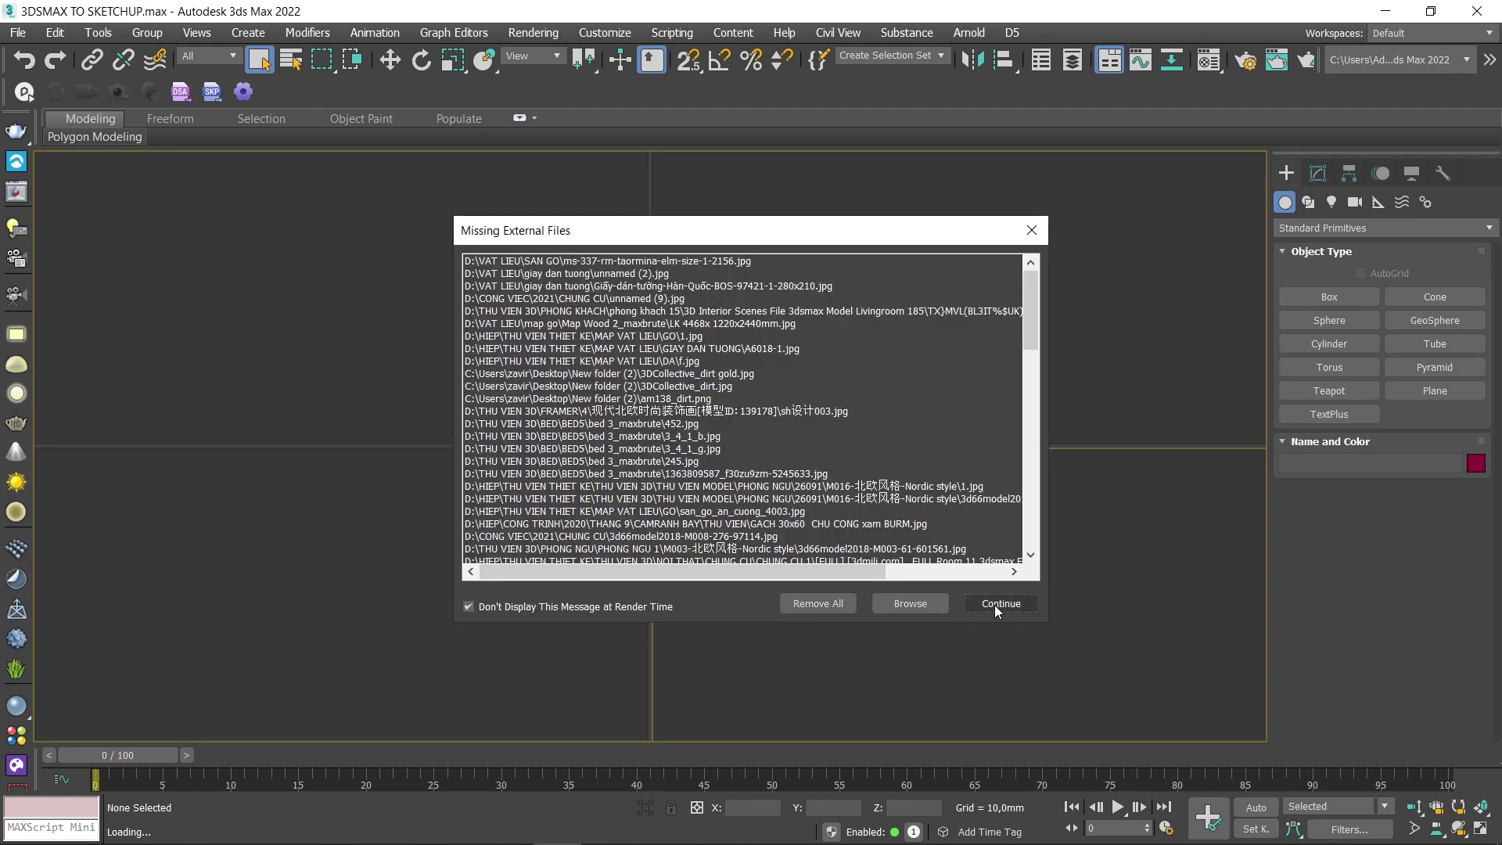
# Skip the missing texture files, then switch the viewport to wireframe Top view
pyautogui.click(995, 606)
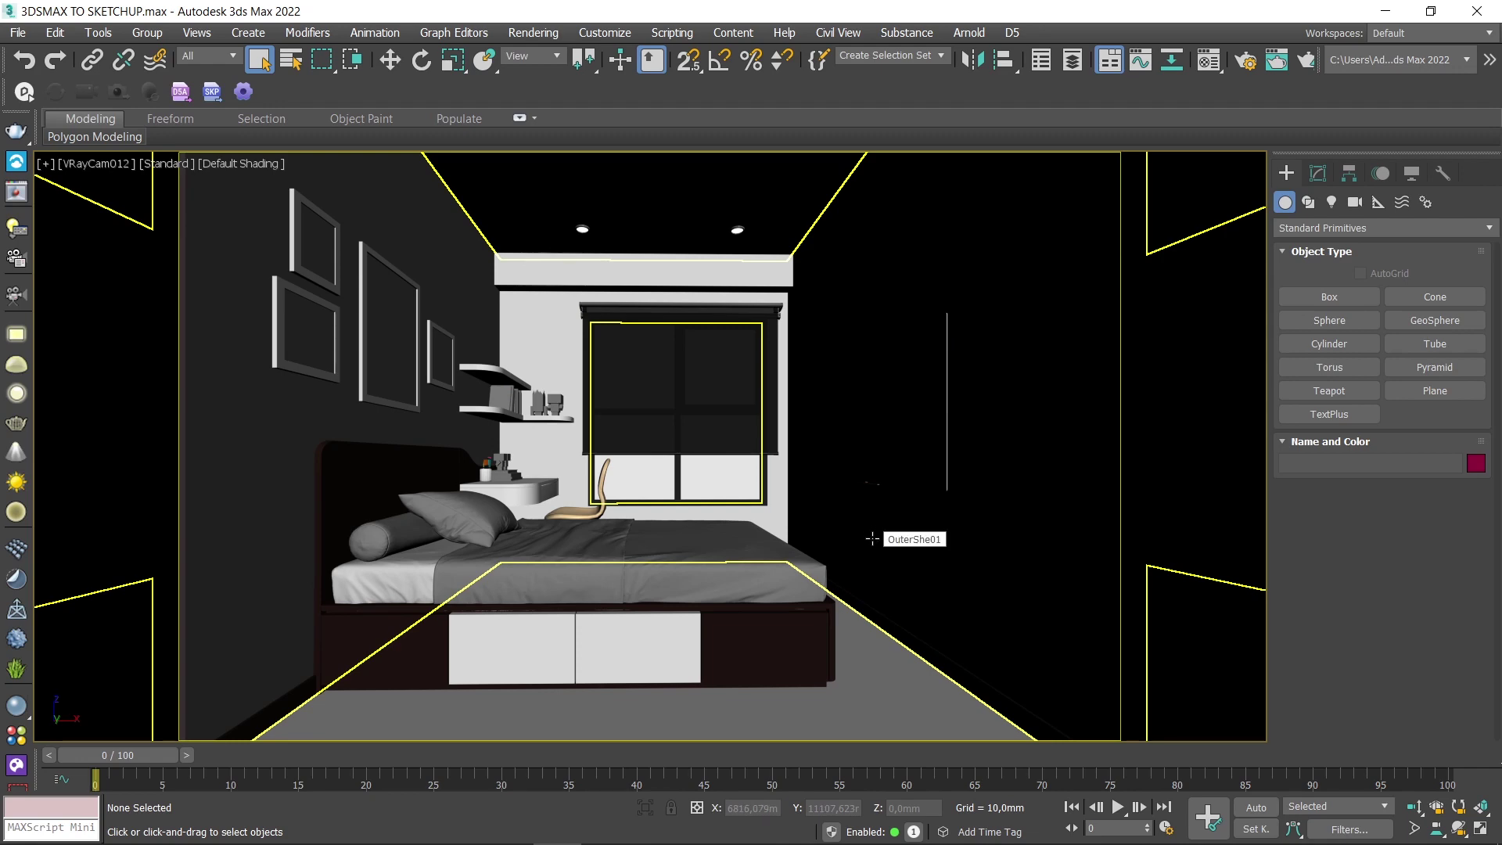
pyautogui.press('F3')
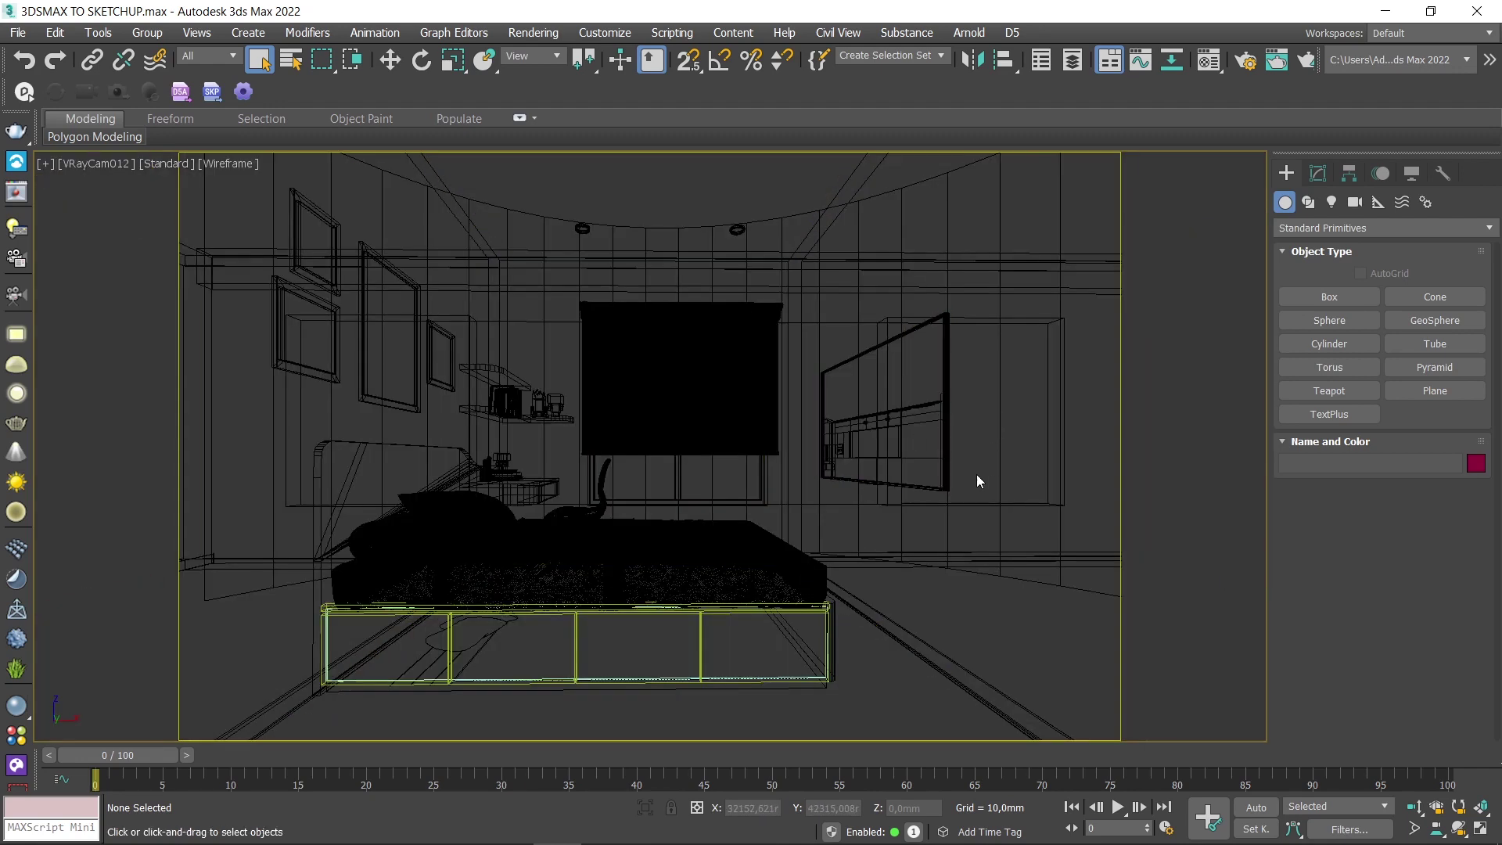
pyautogui.press('t')
pyautogui.press('z')
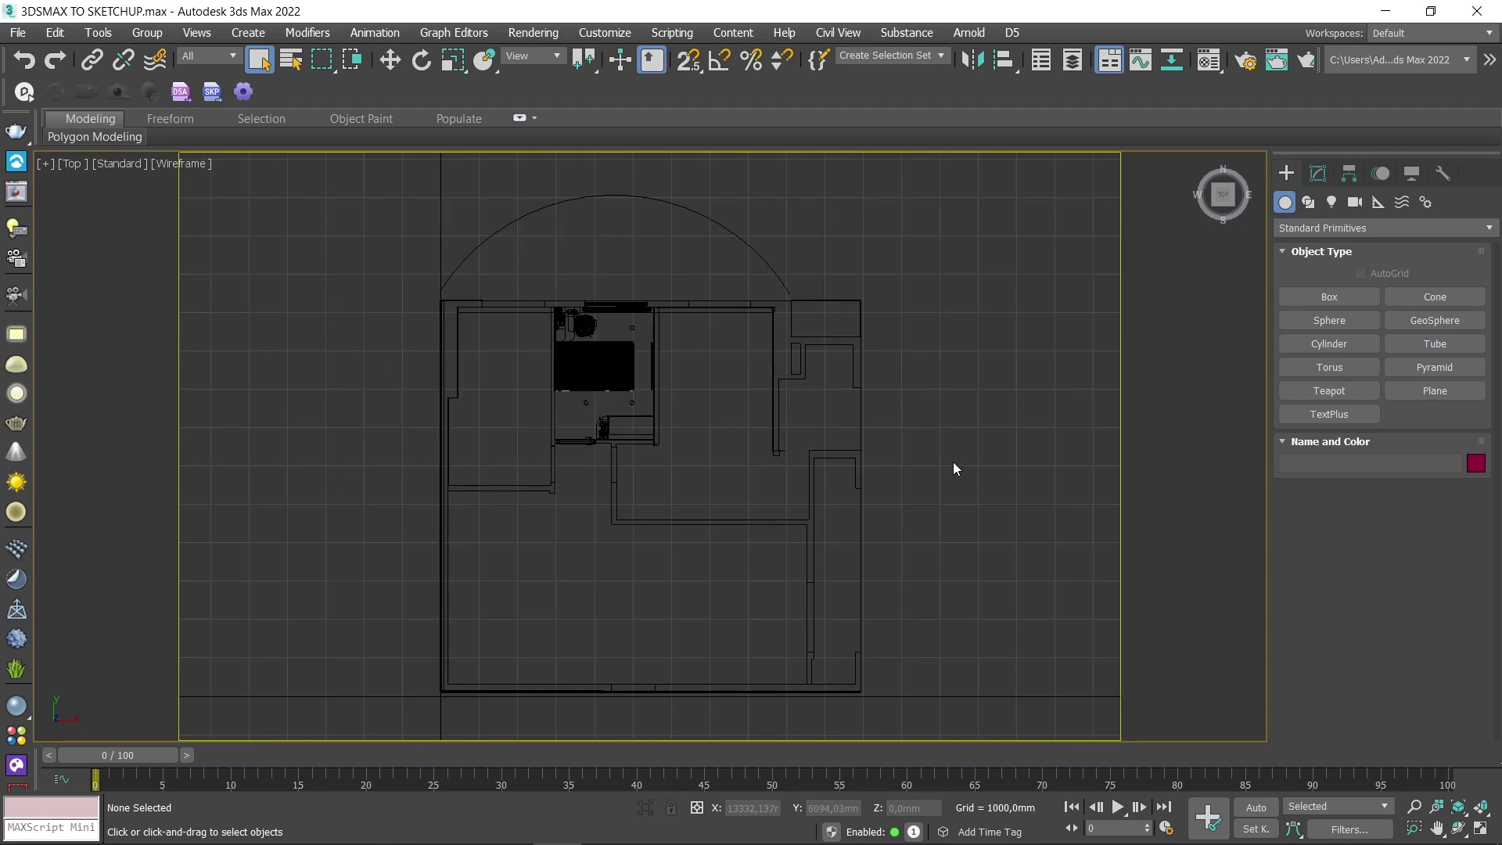
# Look through camera VRayCam012, then switch the view to camera VRayCam009
pyautogui.press('c')
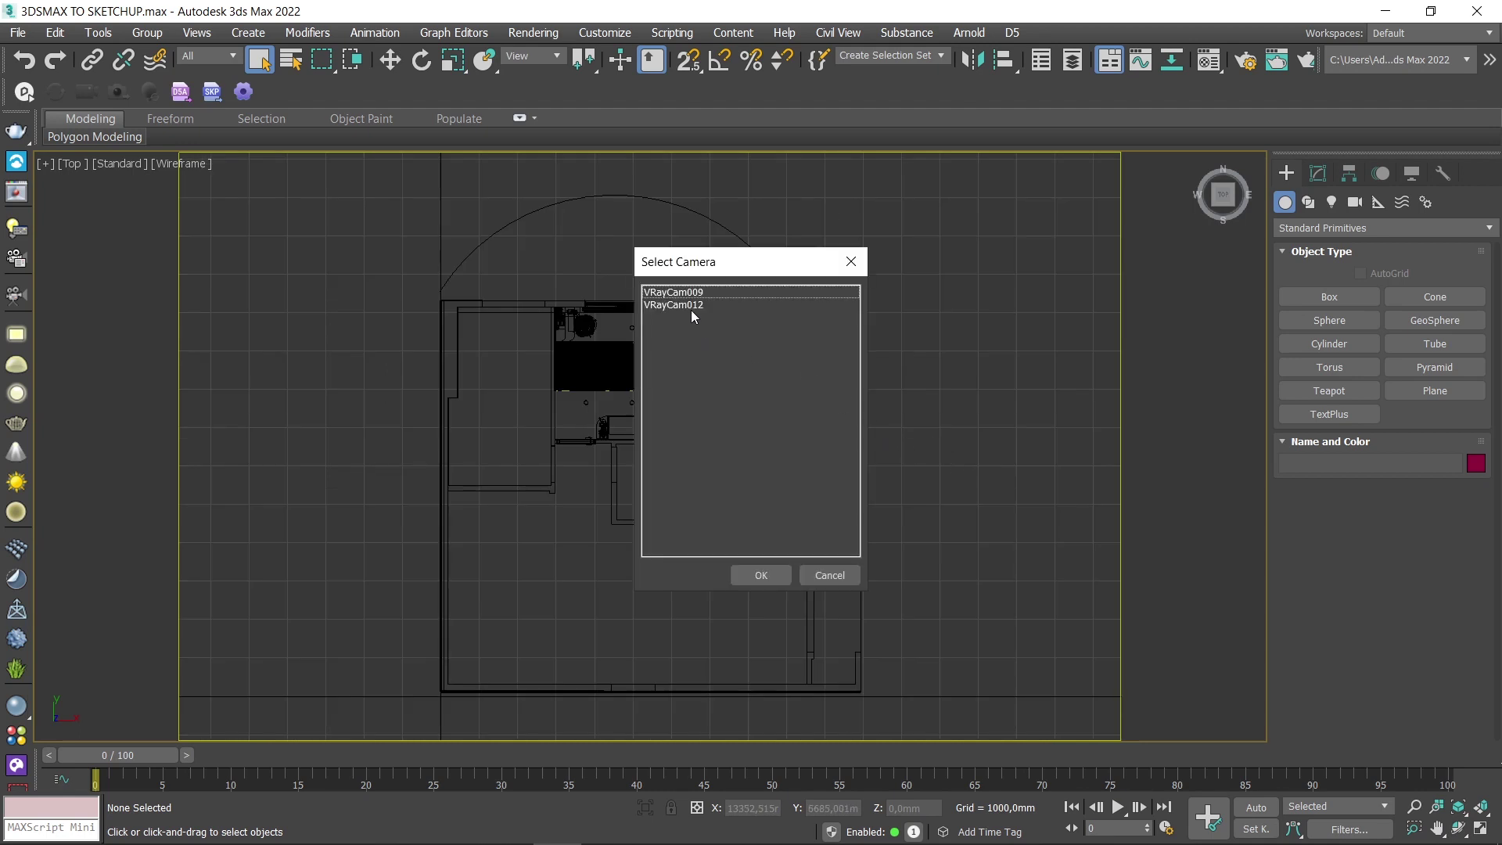
pyautogui.click(692, 305)
pyautogui.click(760, 575)
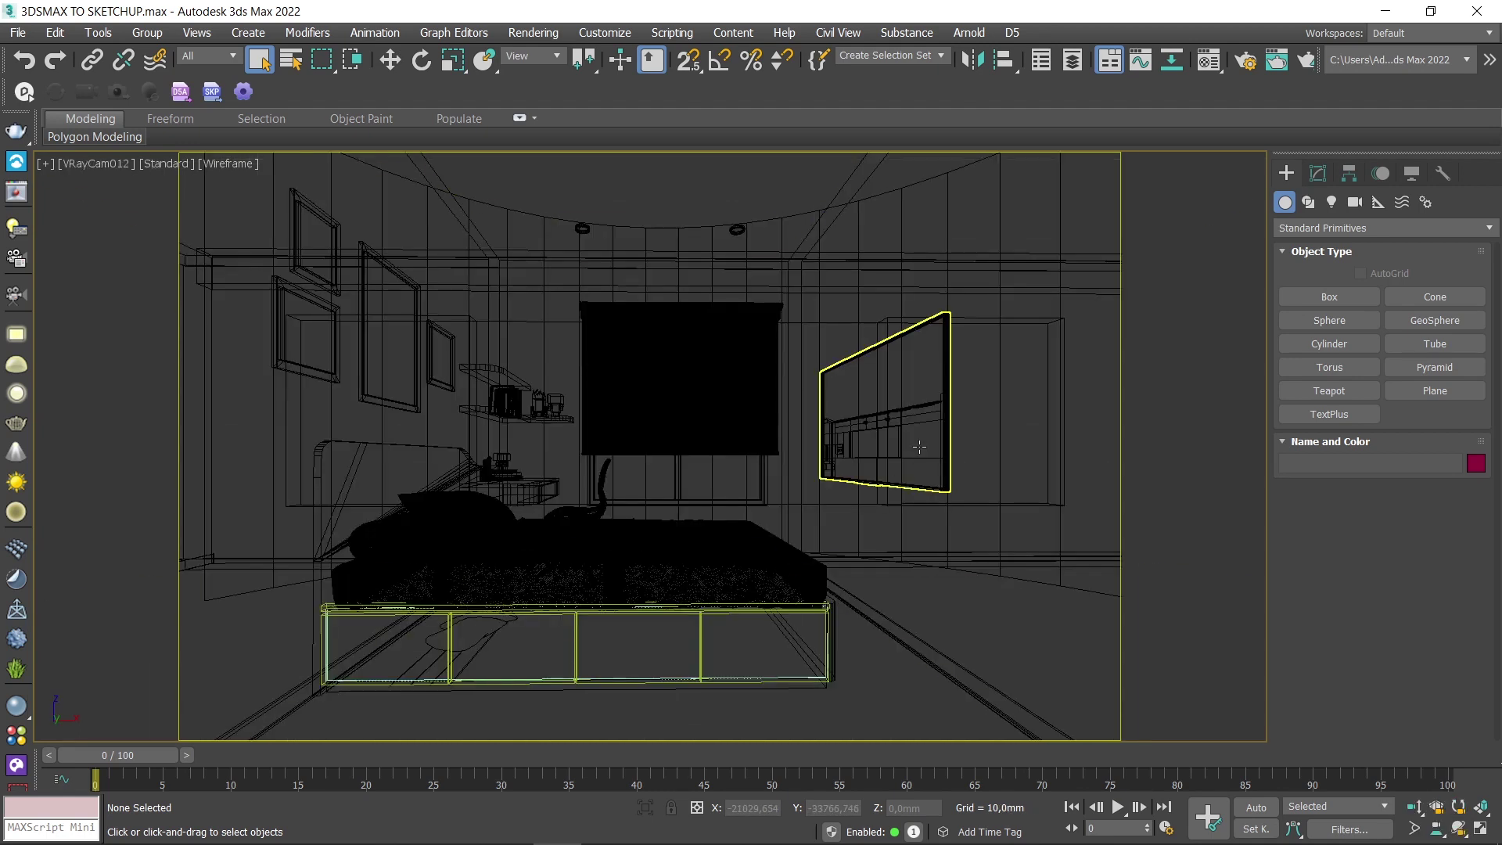
pyautogui.press('c')
pyautogui.click(699, 291)
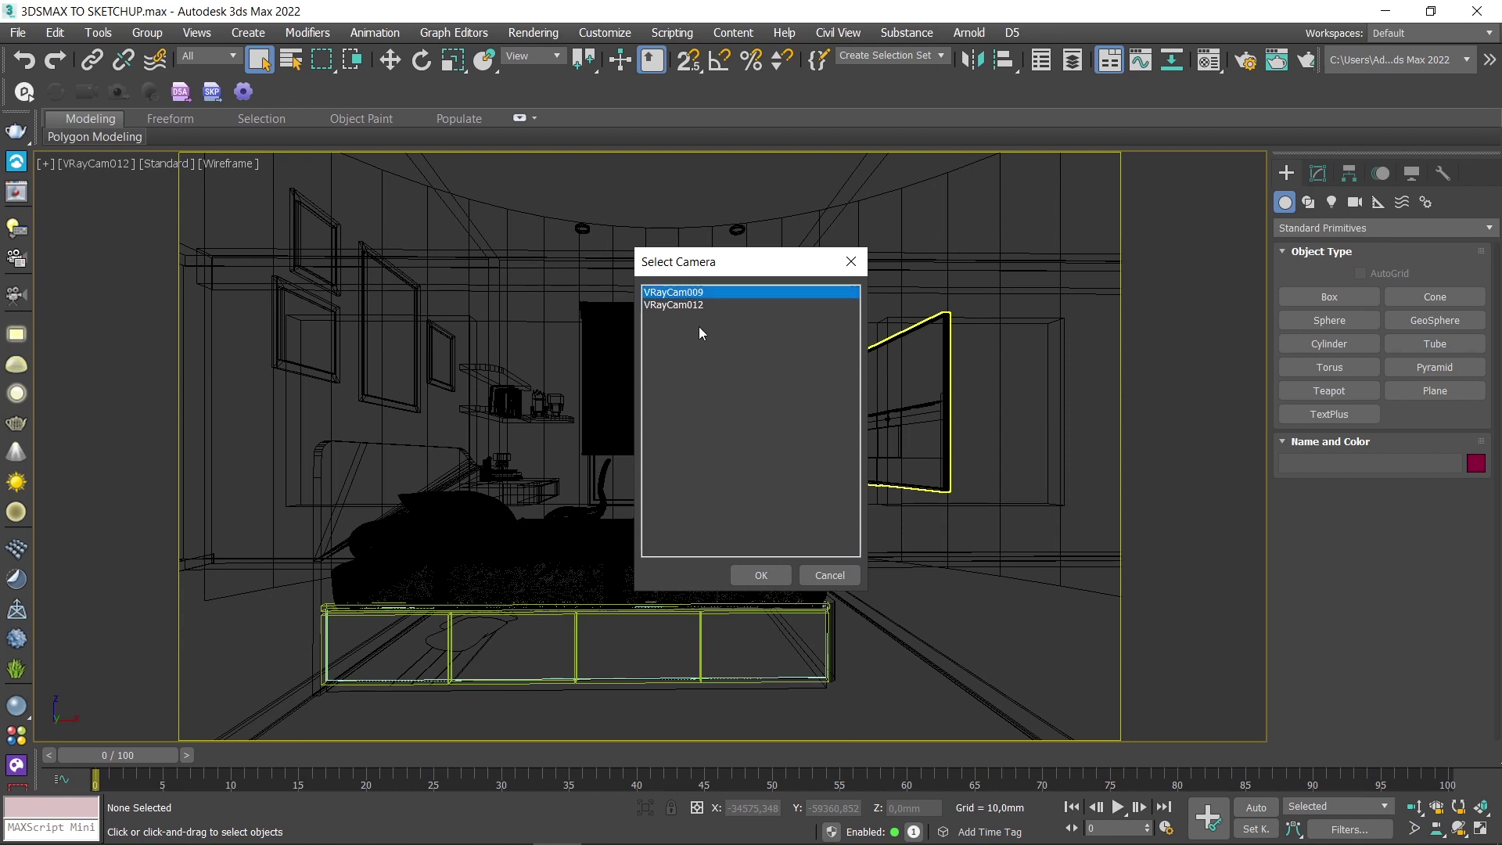
pyautogui.click(754, 574)
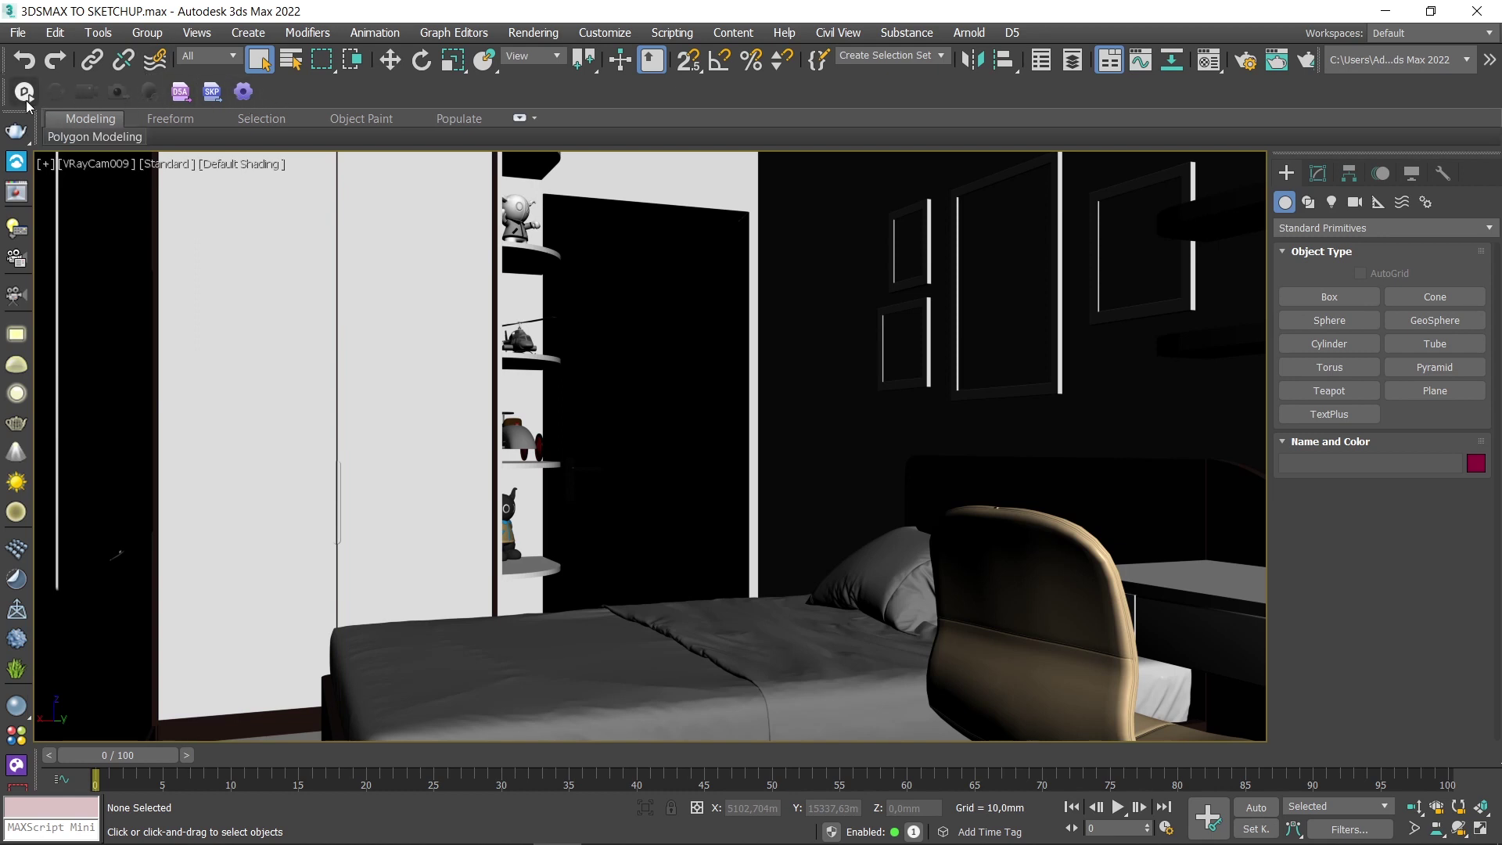
# Export the scene with D5 Export .Skp as XUAT 3ESMAX SANG SKETCHUP on the Desktop
pyautogui.click(210, 94)
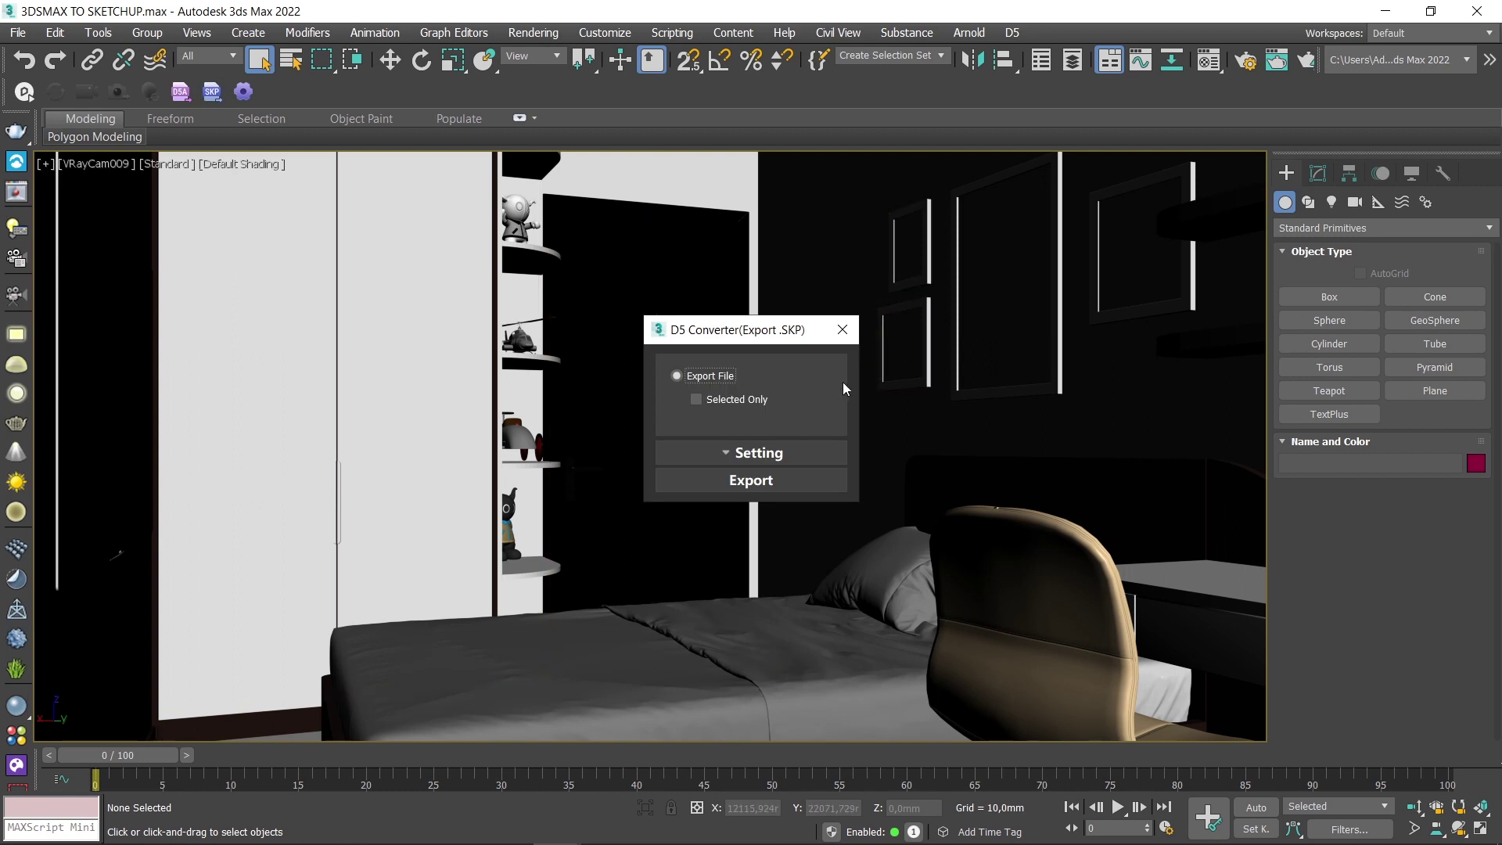
pyautogui.click(726, 452)
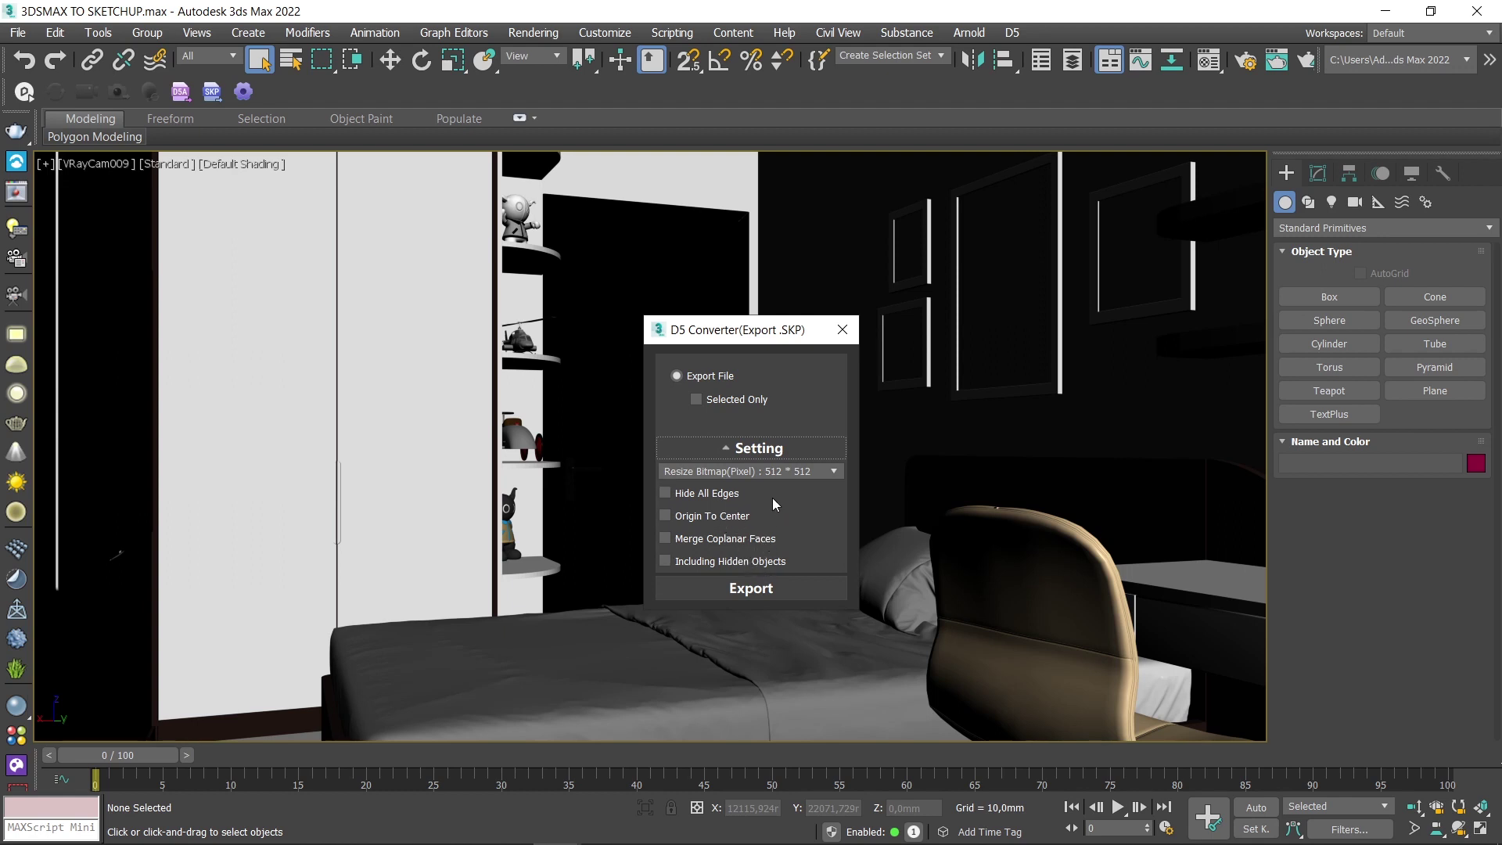
pyautogui.click(735, 449)
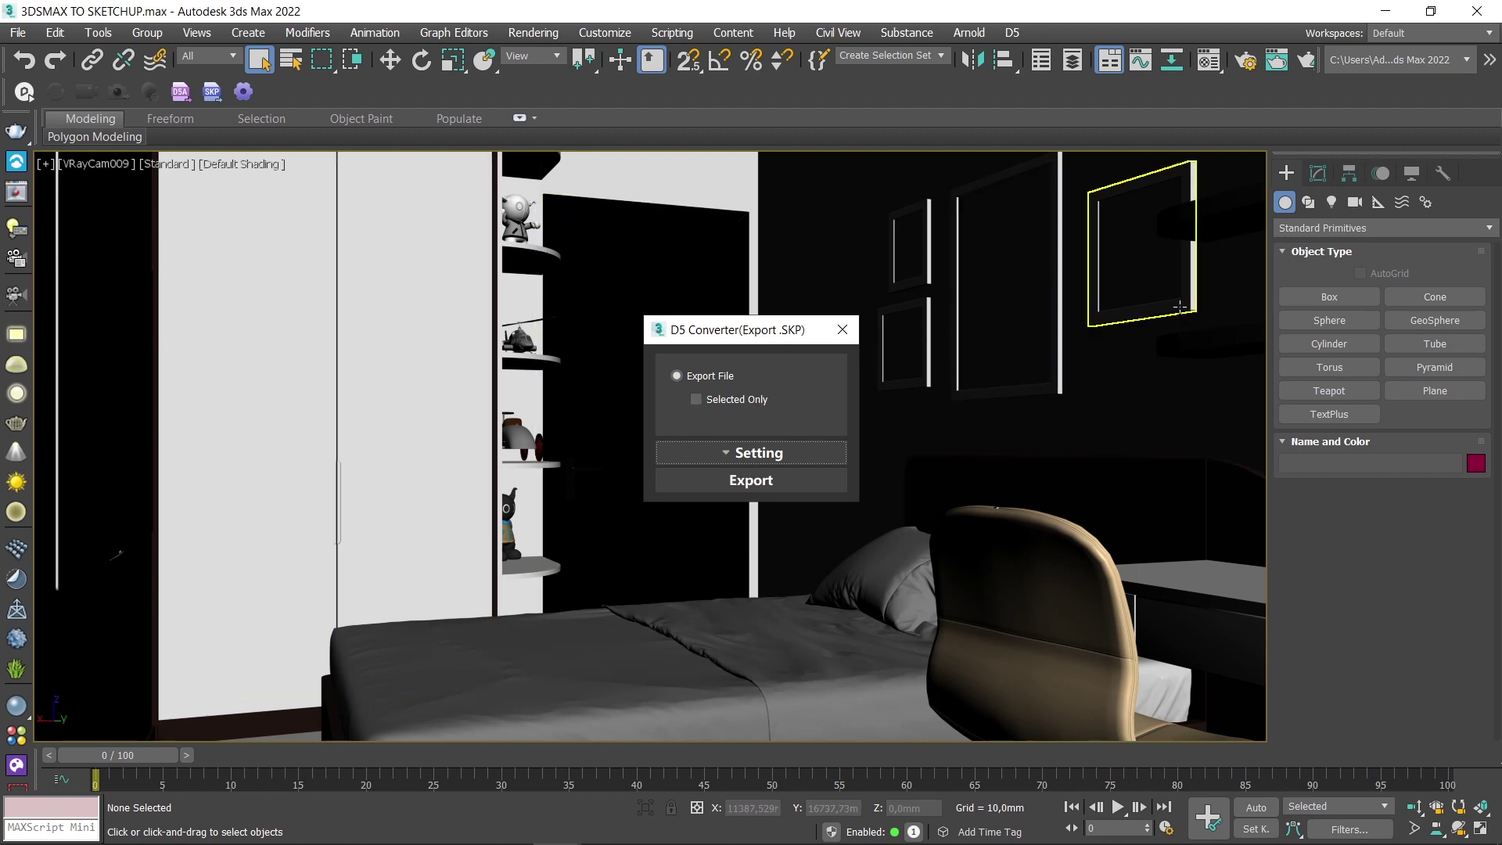
pyautogui.click(767, 481)
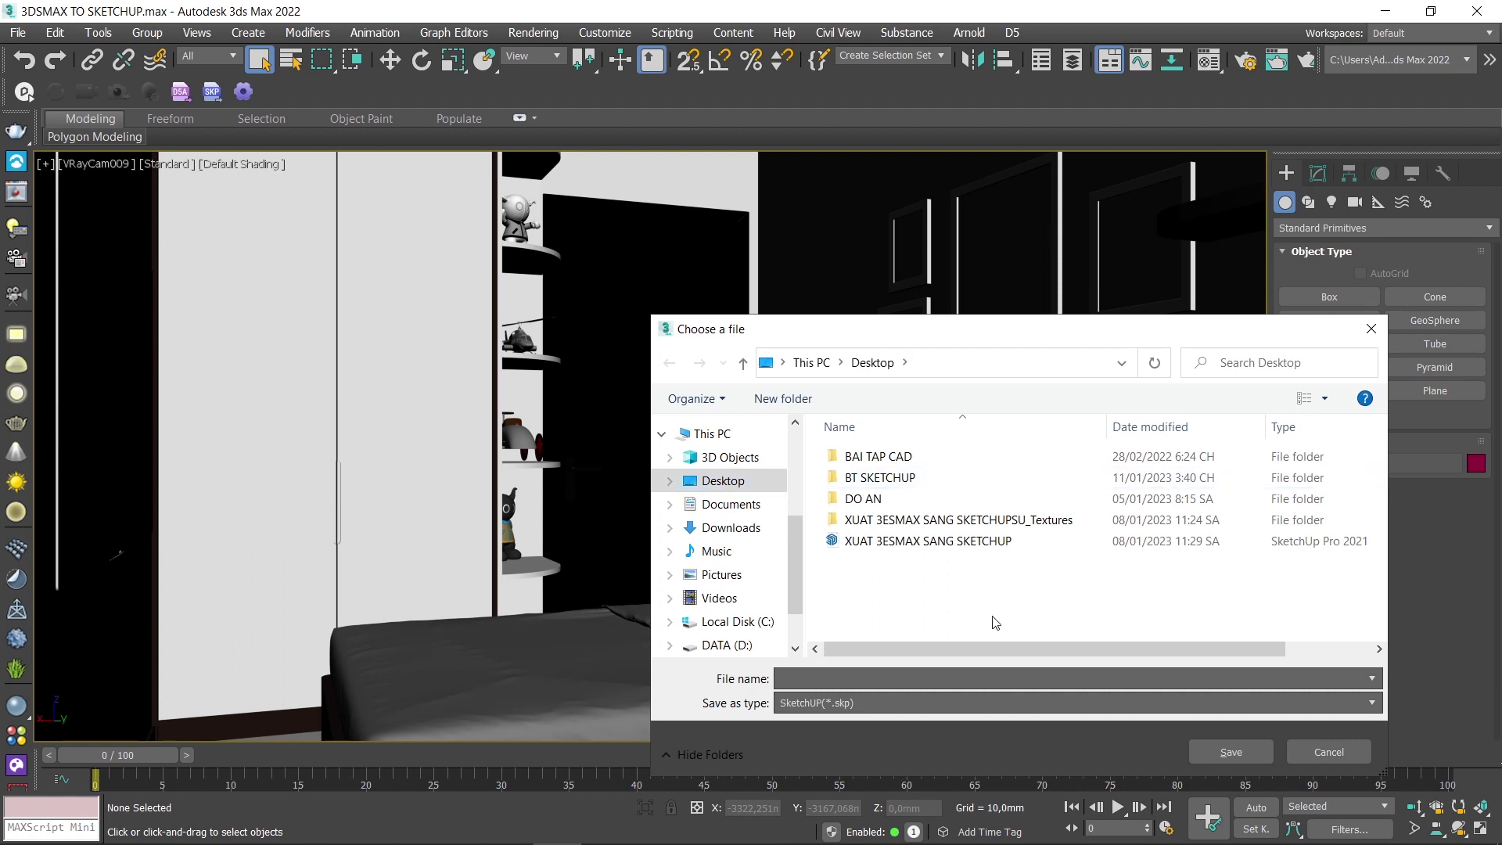
pyautogui.click(938, 542)
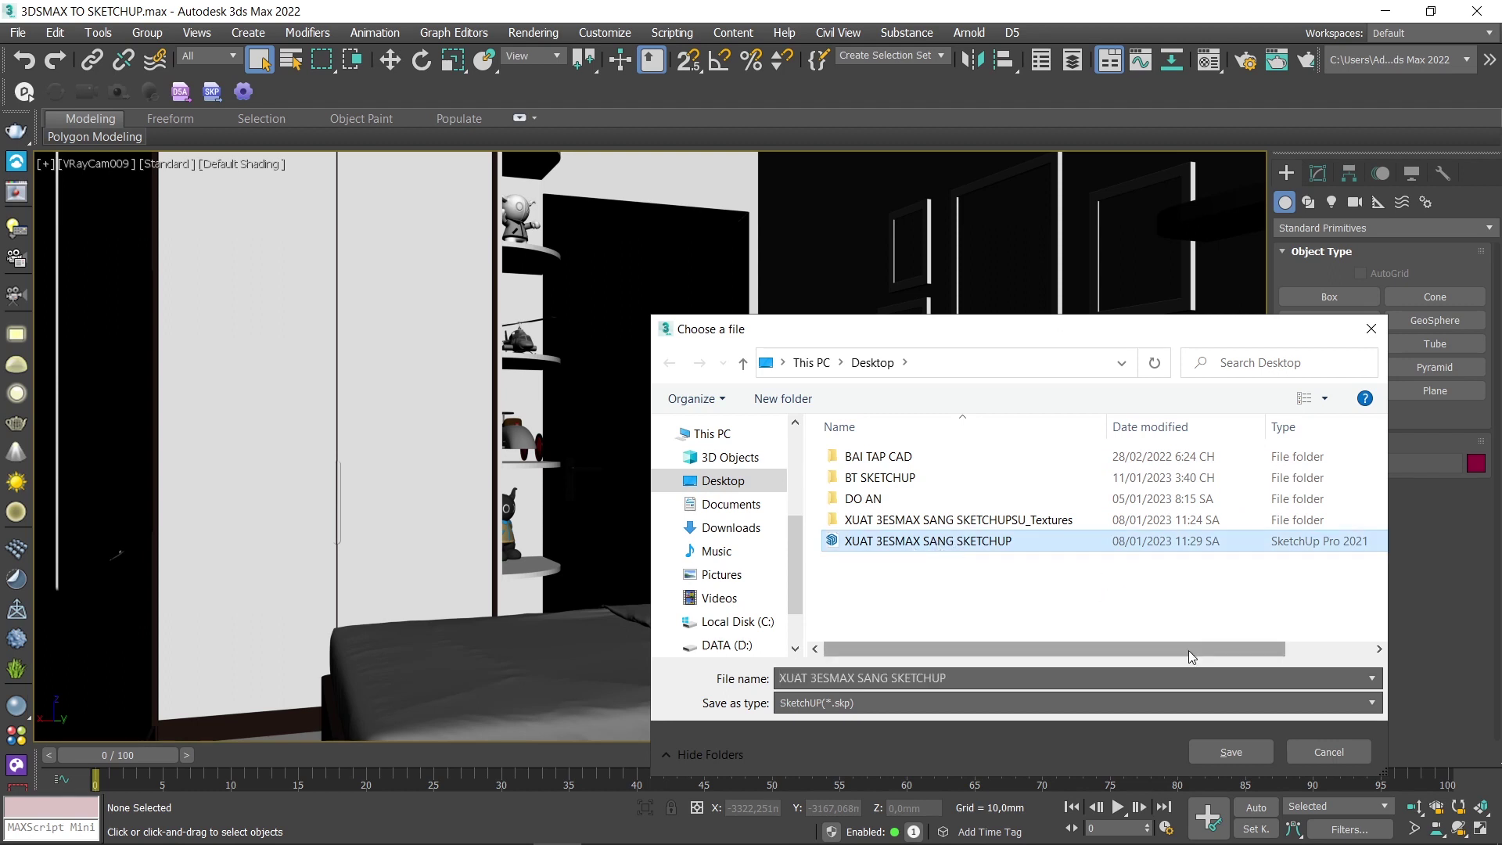
pyautogui.click(1240, 753)
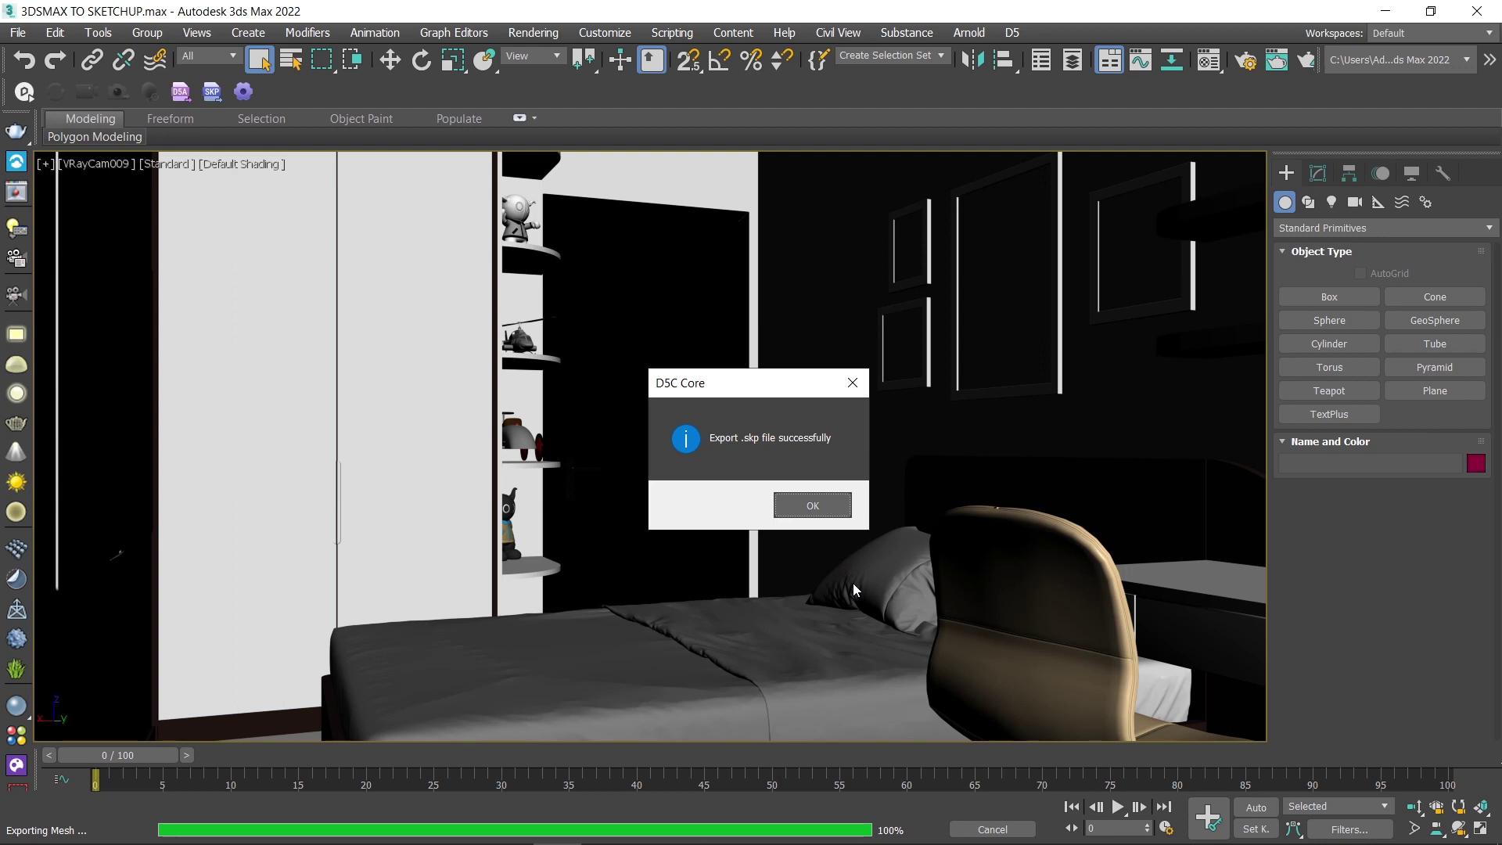
# Dismiss the D5C Core export-successful message once the mesh export finishes
pyautogui.click(811, 508)
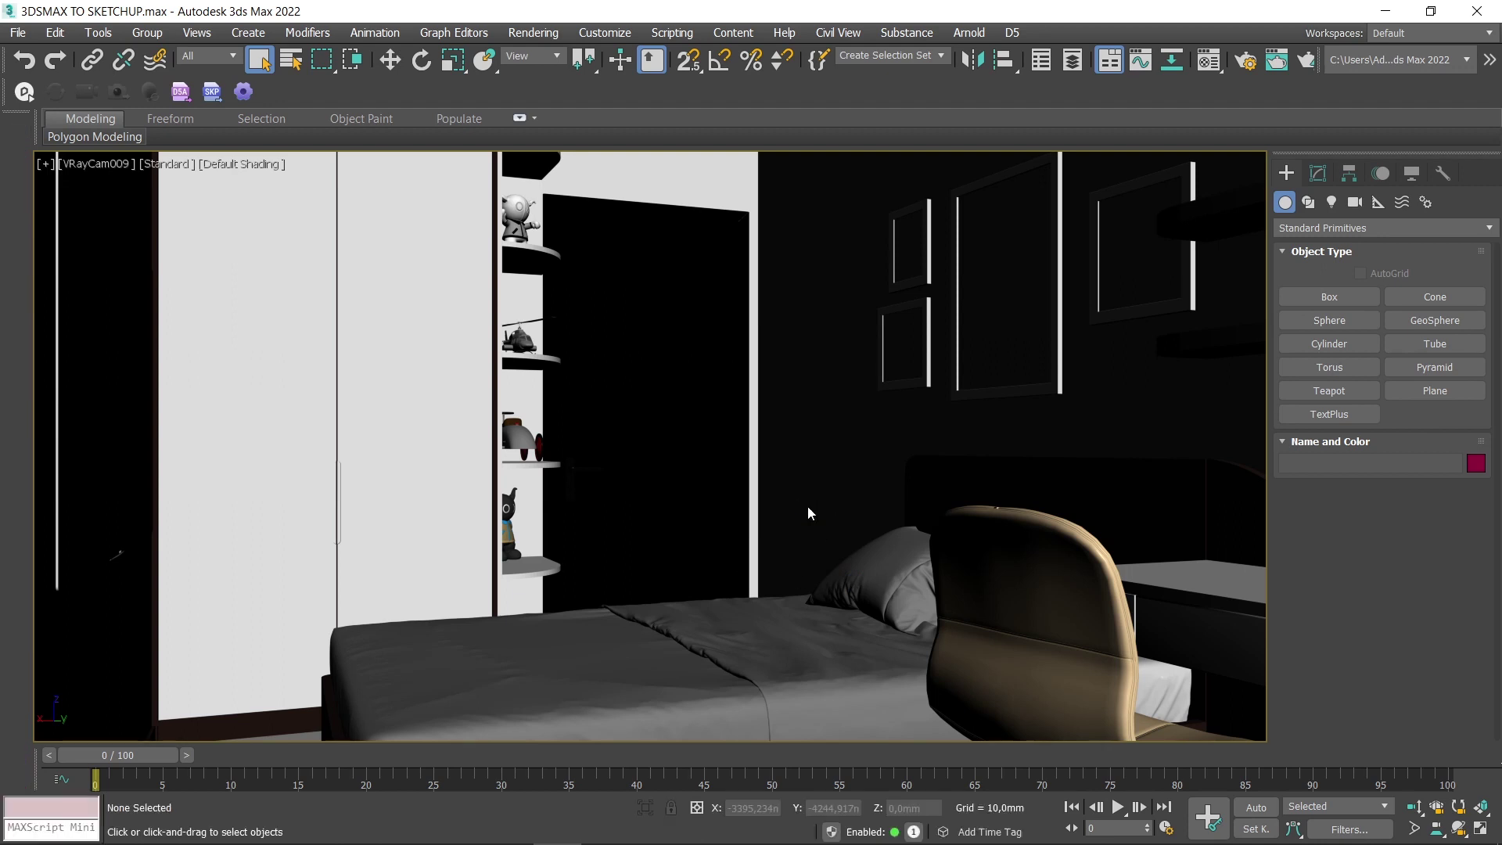
# Browse to the Desktop in File Explorer and select the exported XUAT 3ESMAX SANG SKETCHUP file
pyautogui.click(367, 825)
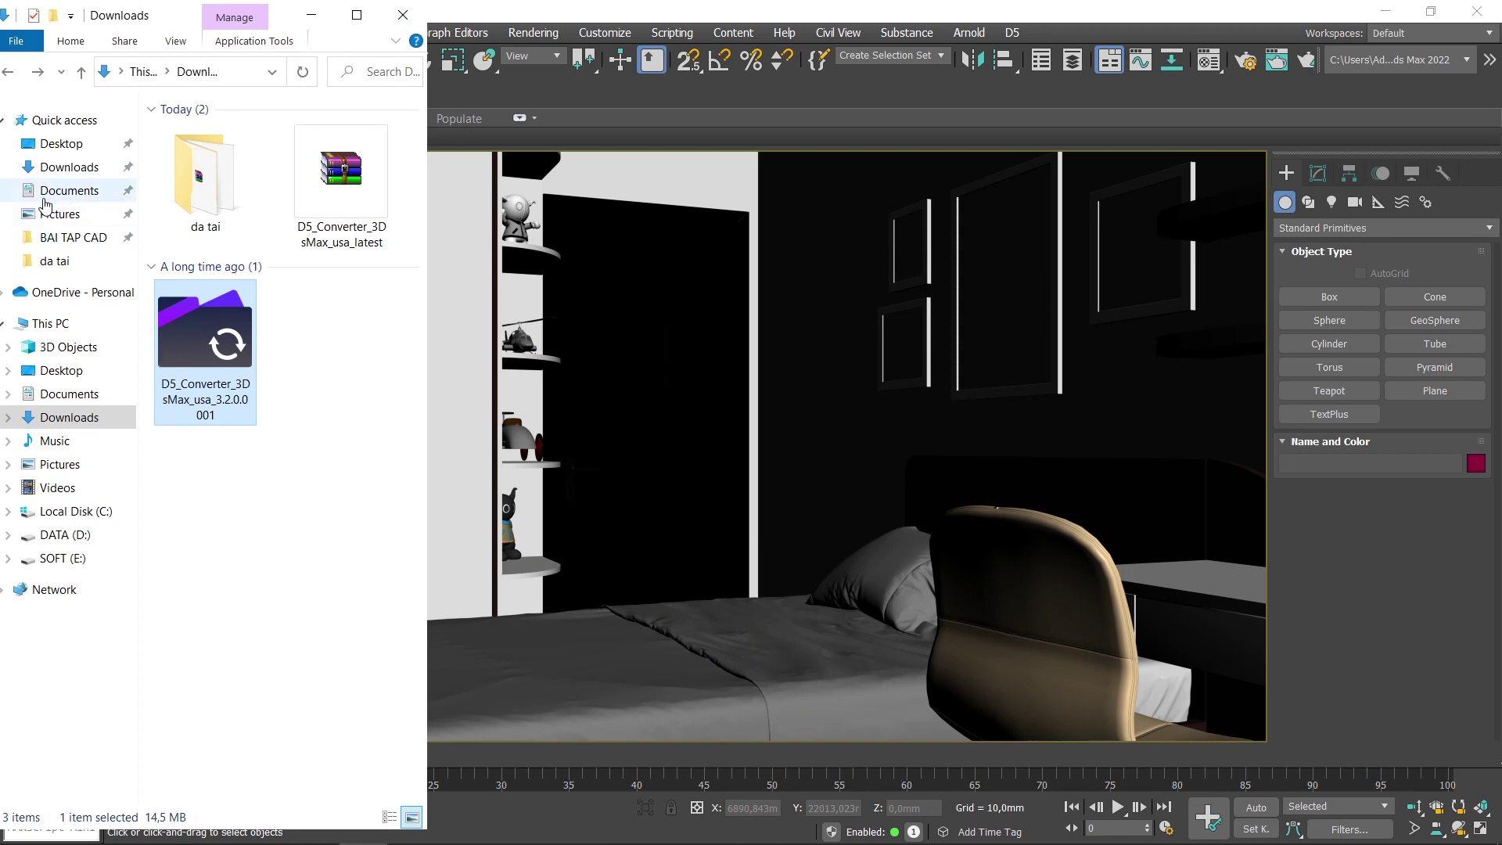
pyautogui.click(72, 144)
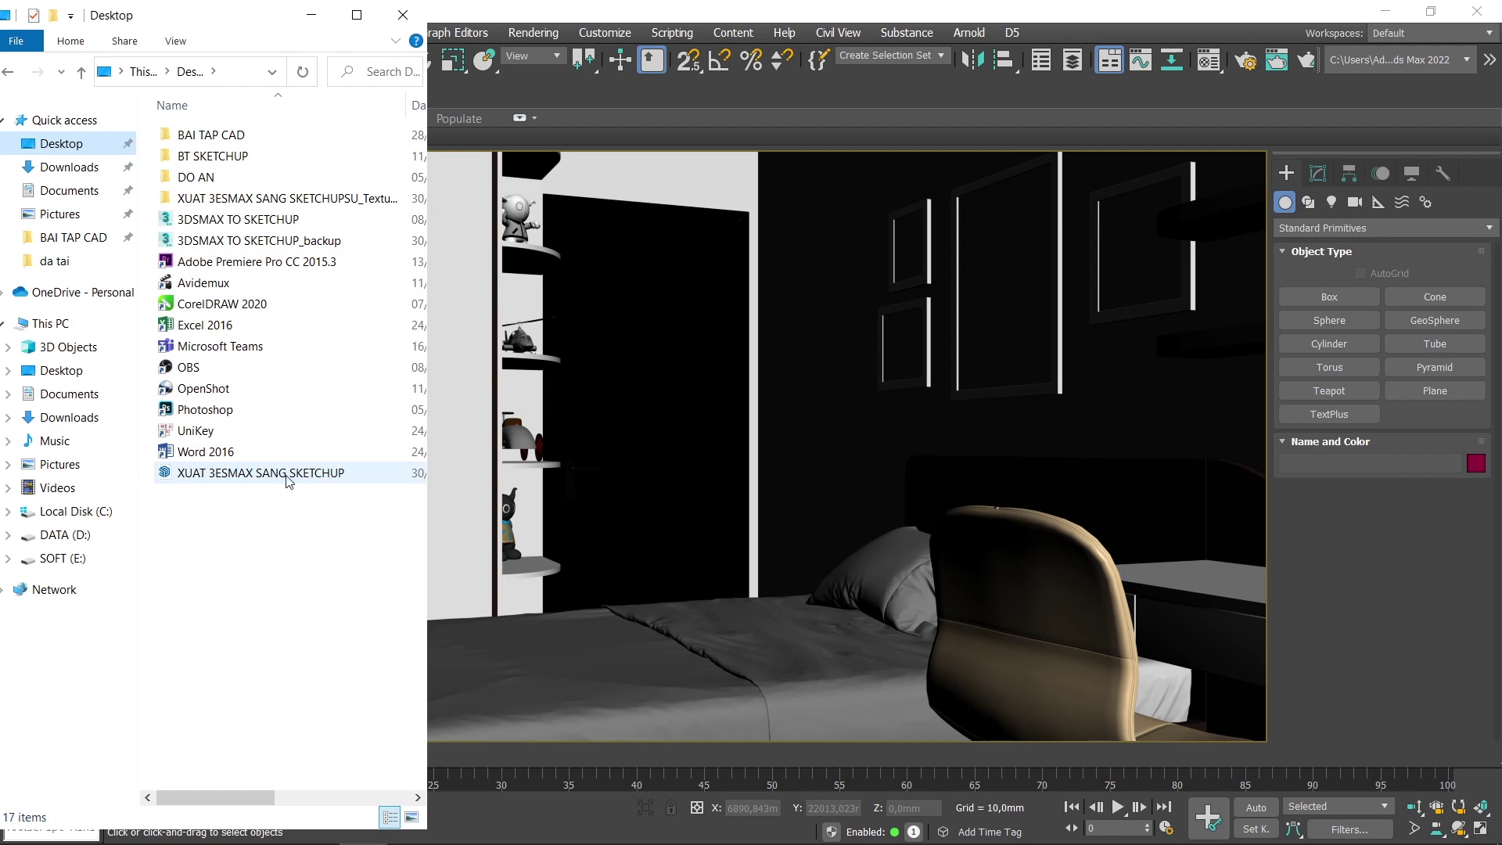
pyautogui.doubleClick(261, 201)
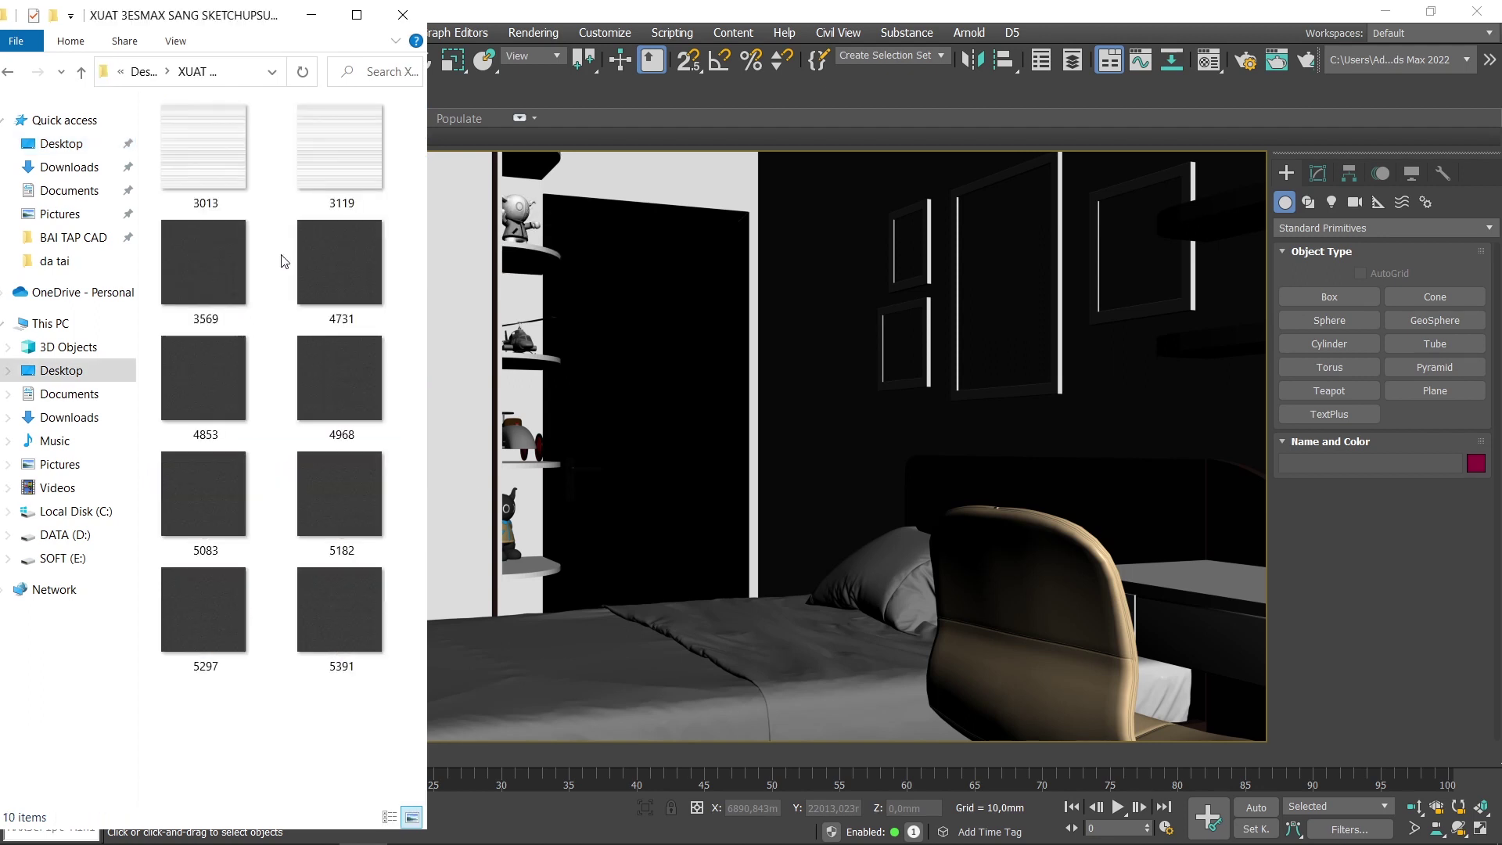
pyautogui.click(8, 71)
pyautogui.click(260, 476)
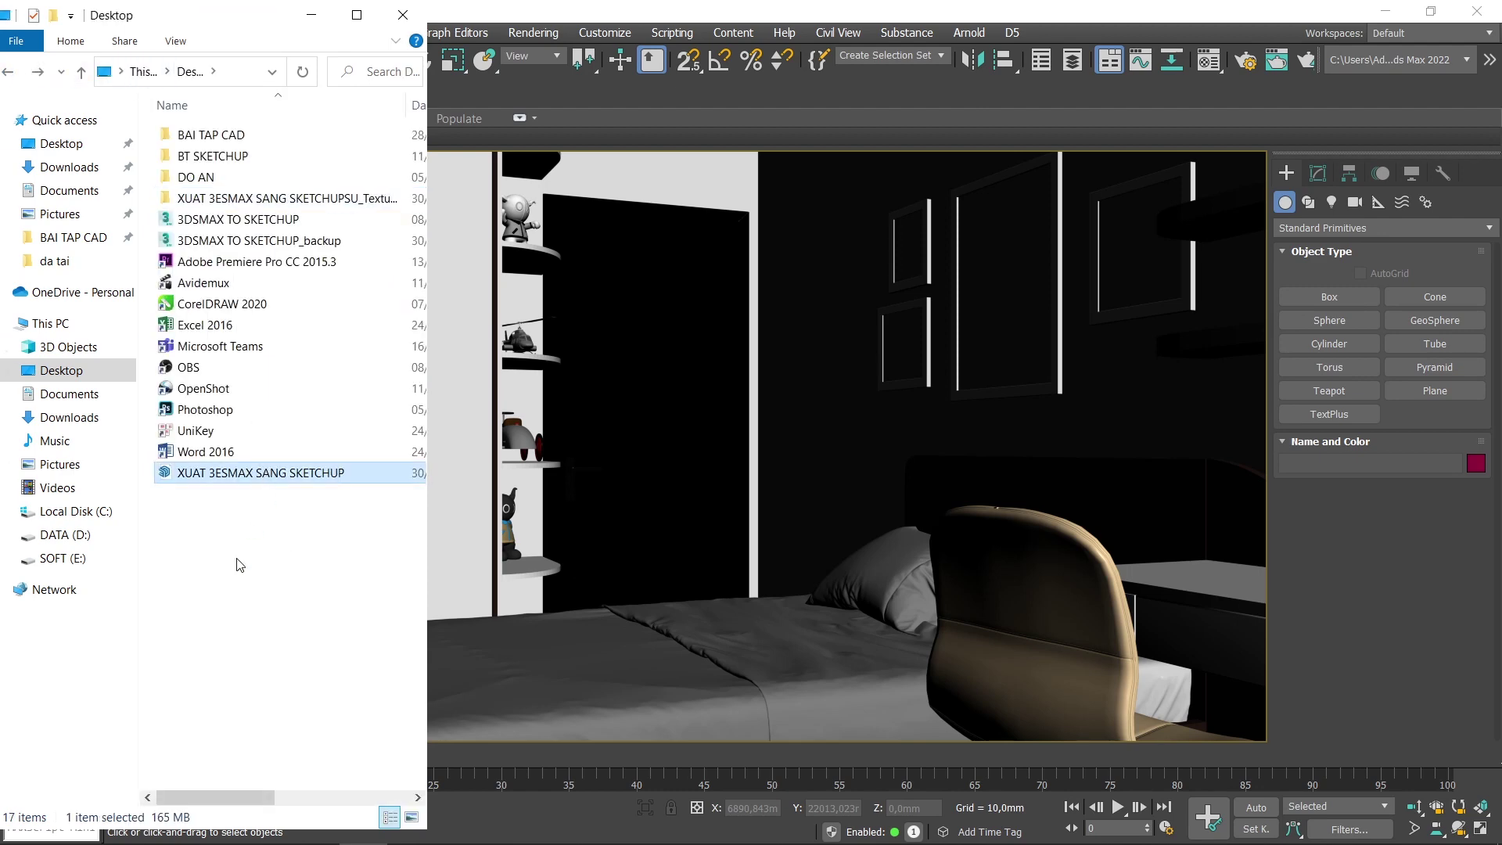
# Paste the SketchUp file into the XUAT 3ESMAX SANG SKETCHUPSU_Textures folder and select it there
pyautogui.doubleClick(298, 197)
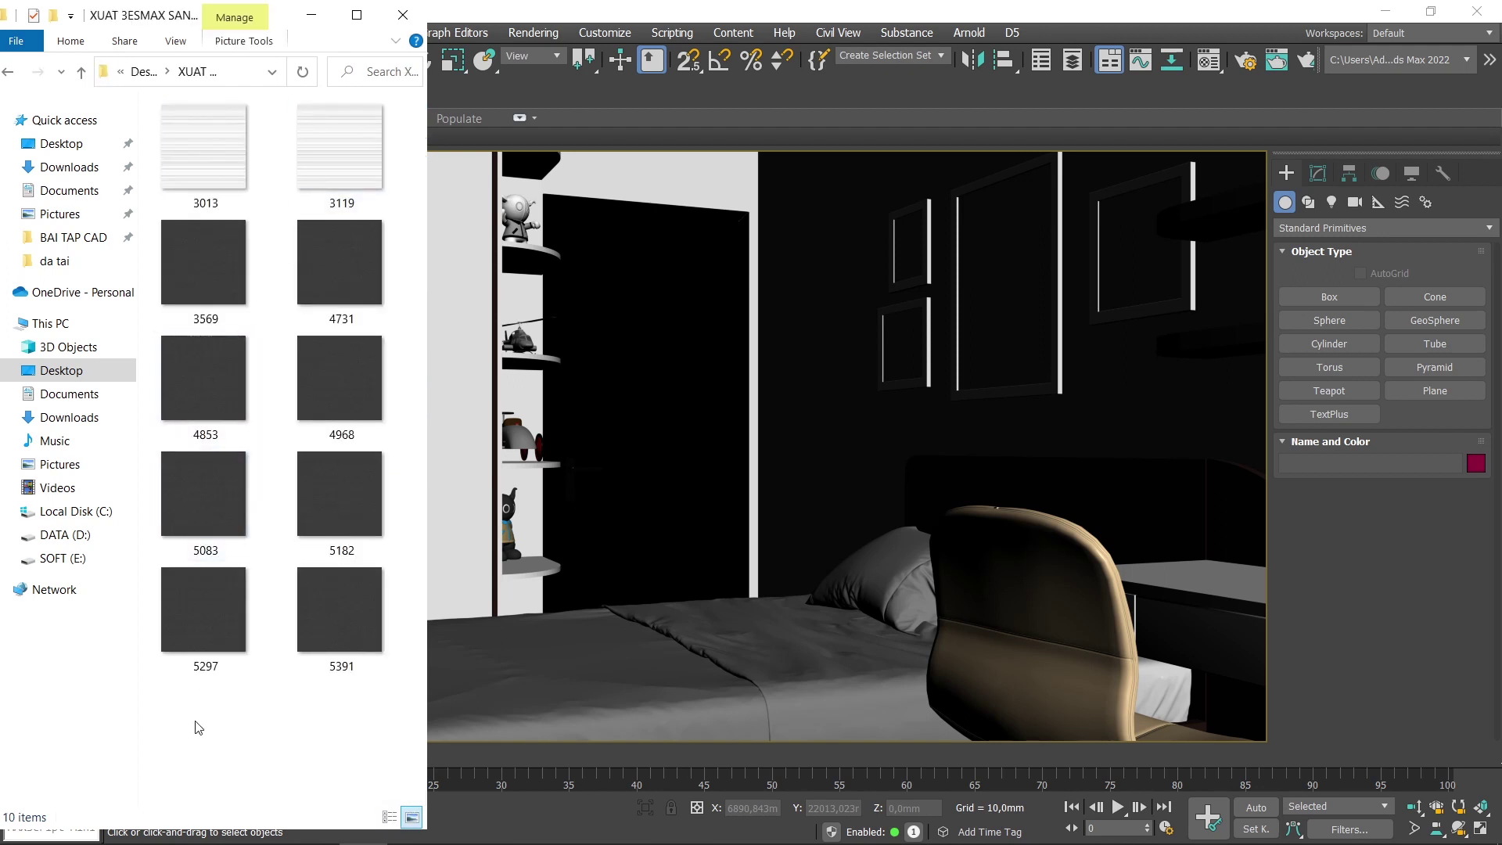
pyautogui.hotkey('ctrl', 'v')
pyautogui.click(318, 726)
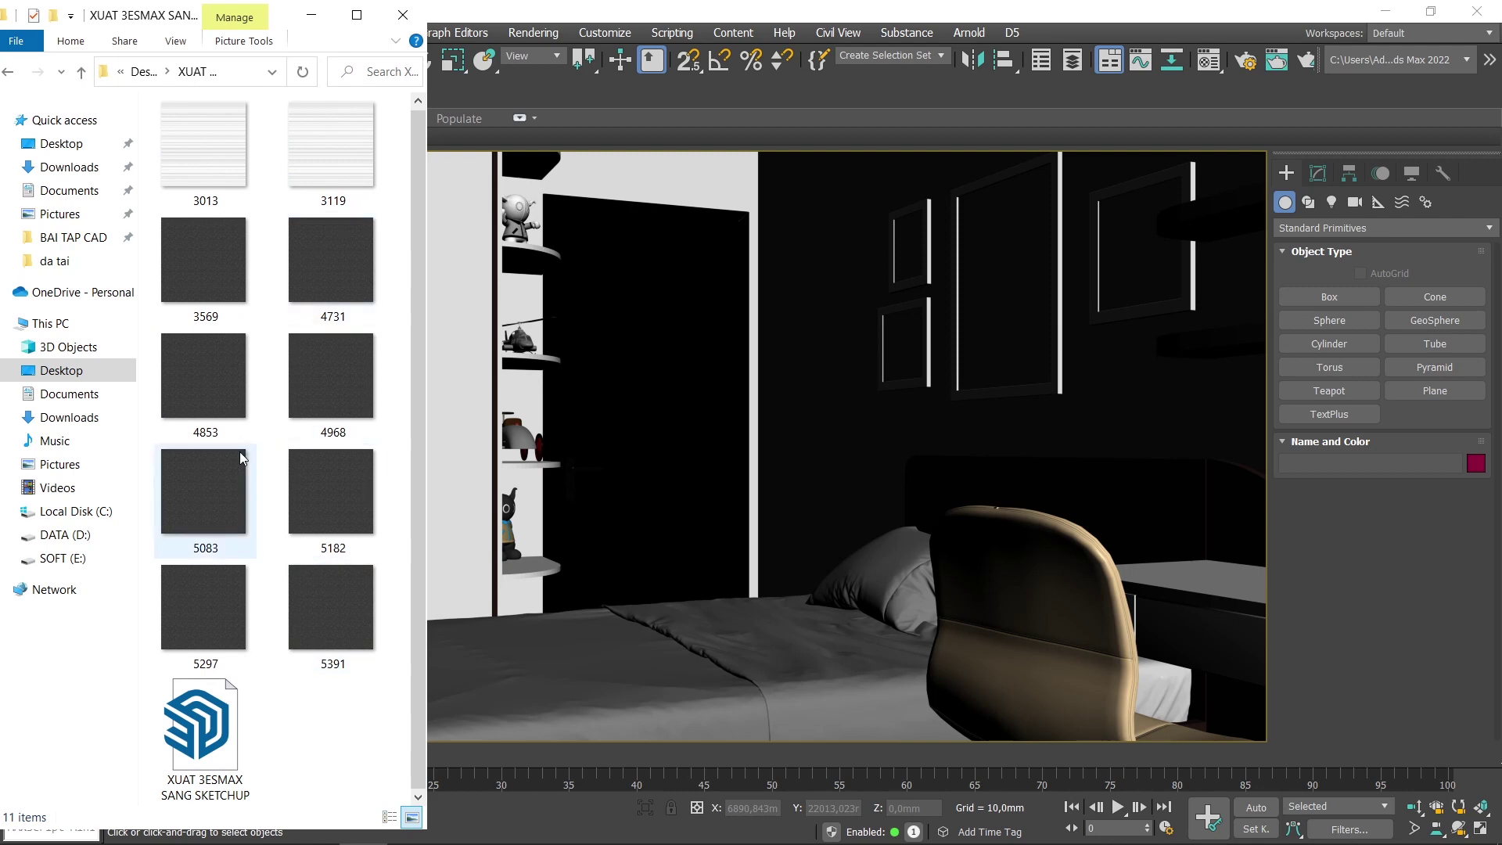
pyautogui.click(214, 724)
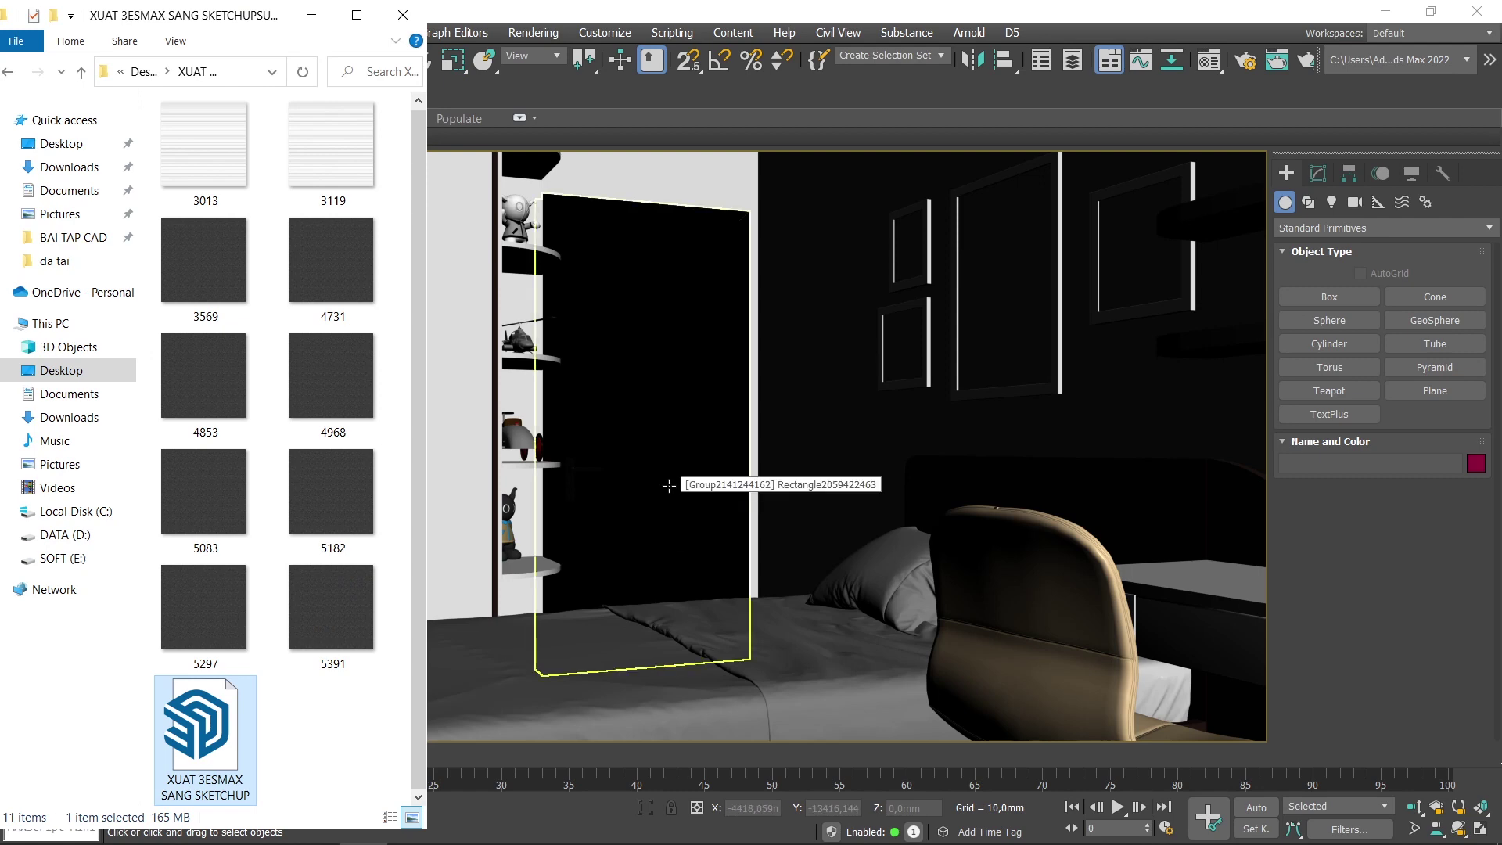
pyautogui.click(668, 485)
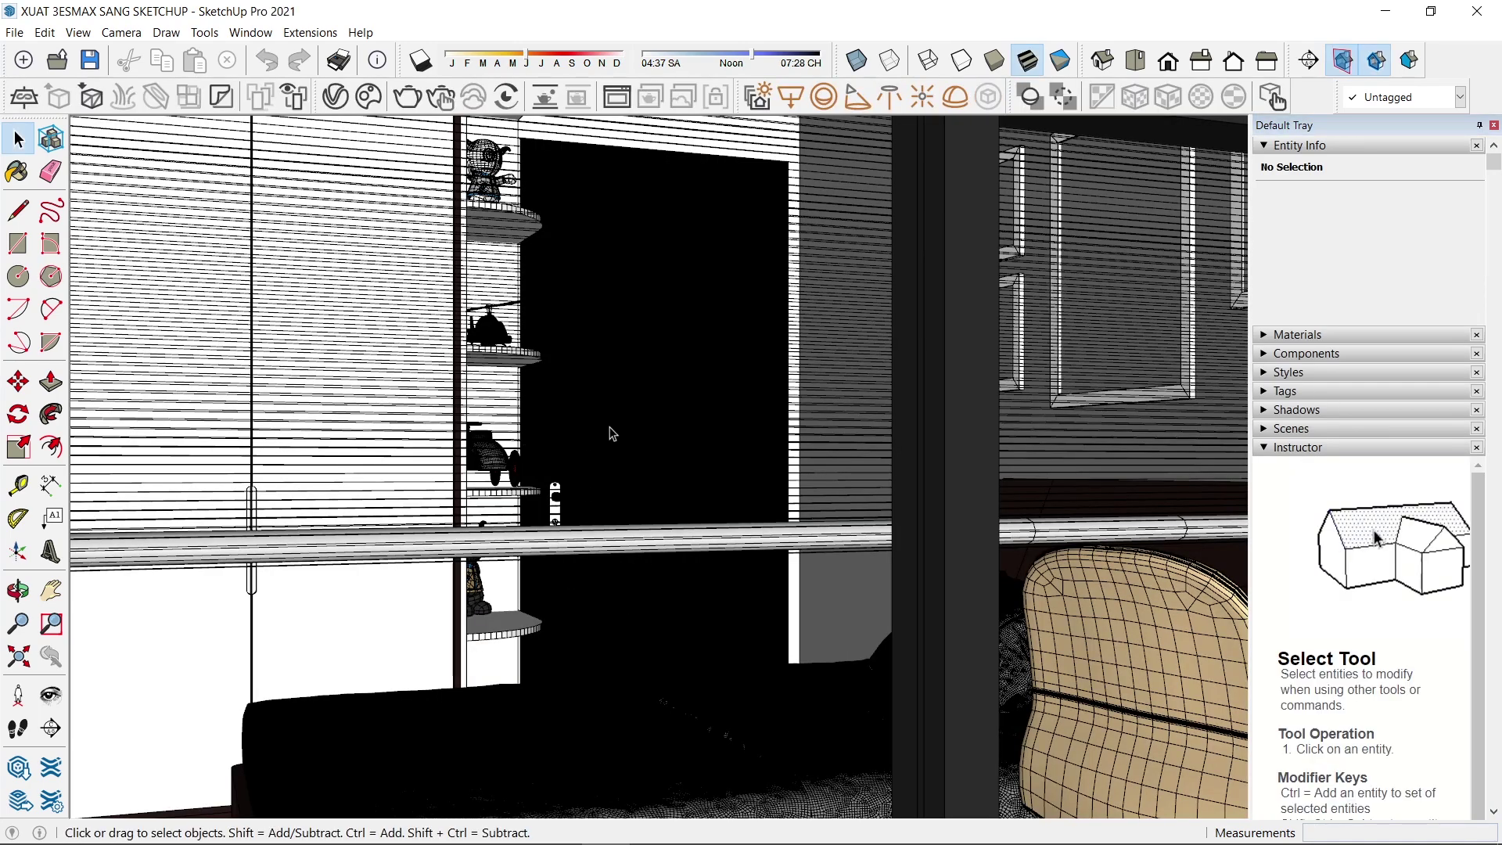
# Zoom out and orbit to an exterior view of the curved-walled building under its flat roof
pyautogui.scroll(-2, 626, 419)
pyautogui.scroll(-1, 650, 423)
pyautogui.scroll(-1, 655, 434)
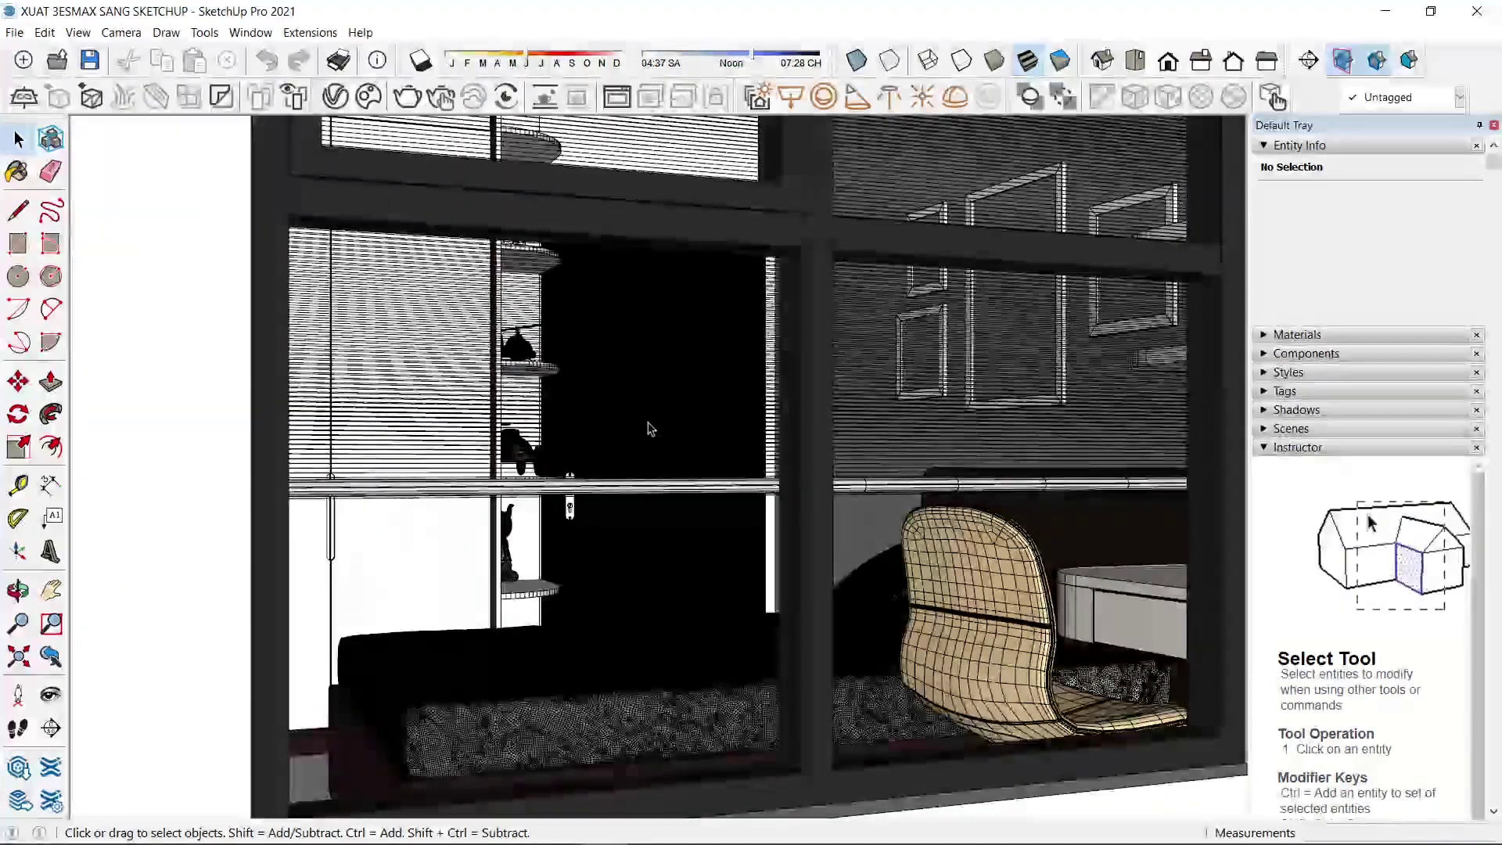
pyautogui.moveTo(648, 427)
pyautogui.mouseDown(button='middle')
pyautogui.moveTo(637, 514)
pyautogui.moveTo(681, 727)
pyautogui.mouseUp(button='middle')
pyautogui.scroll(1, 683, 738)
pyautogui.scroll(2, 650, 644)
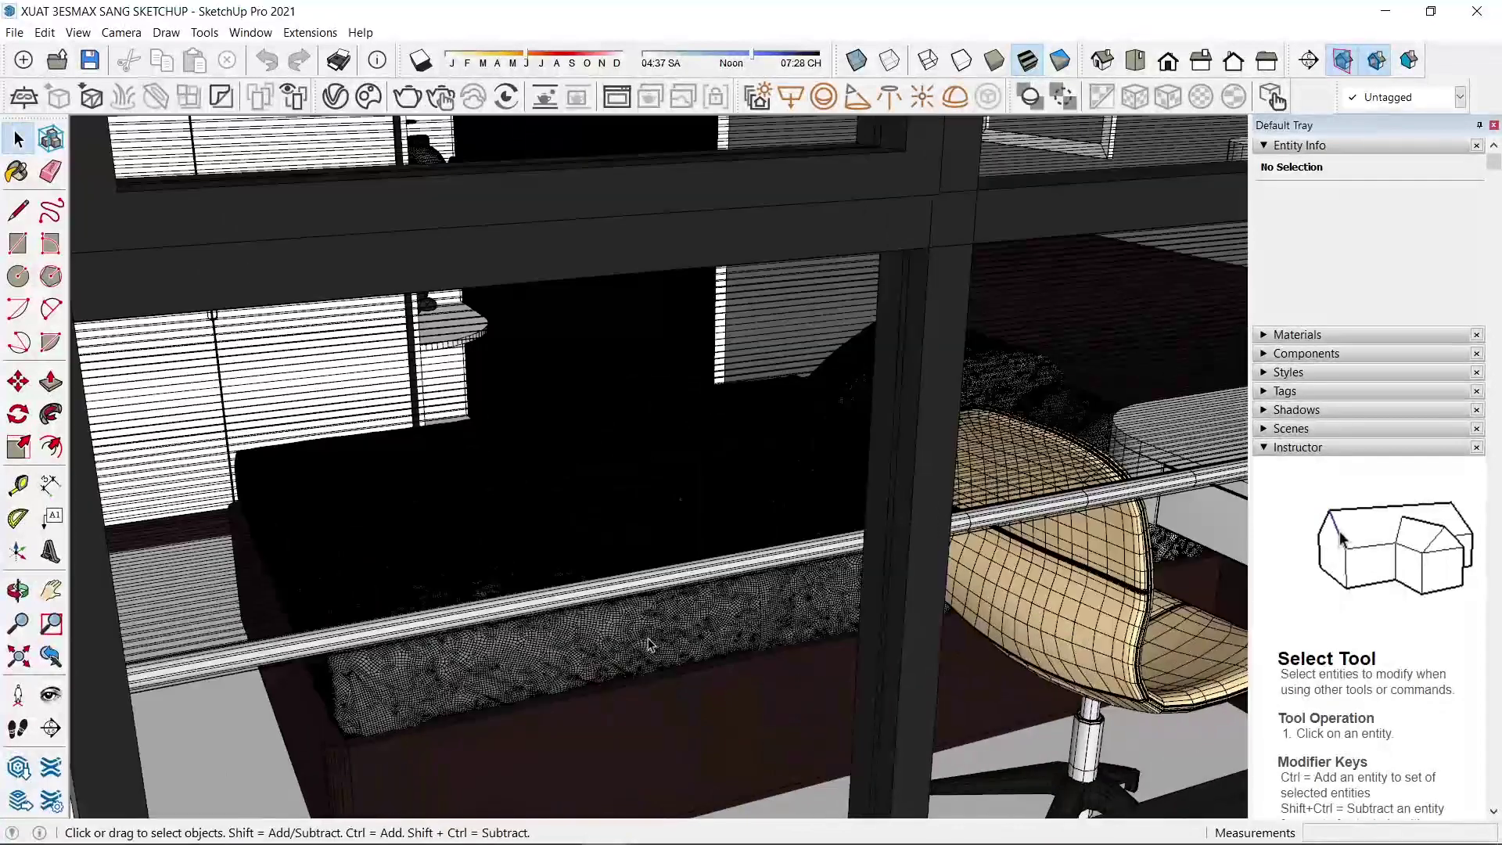
pyautogui.scroll(2, 723, 639)
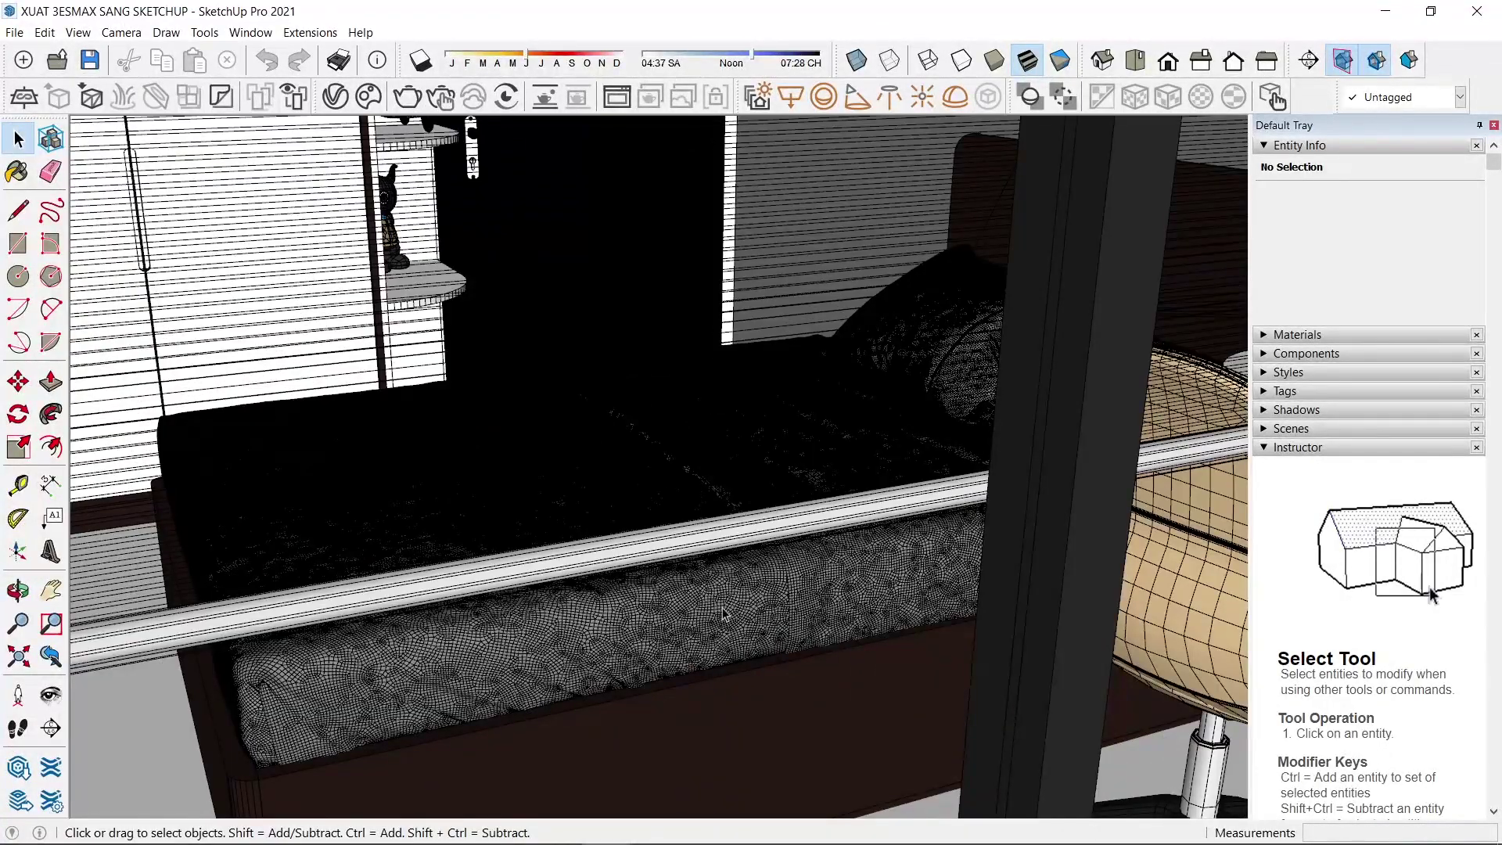
pyautogui.scroll(2, 632, 655)
pyautogui.scroll(1, 632, 654)
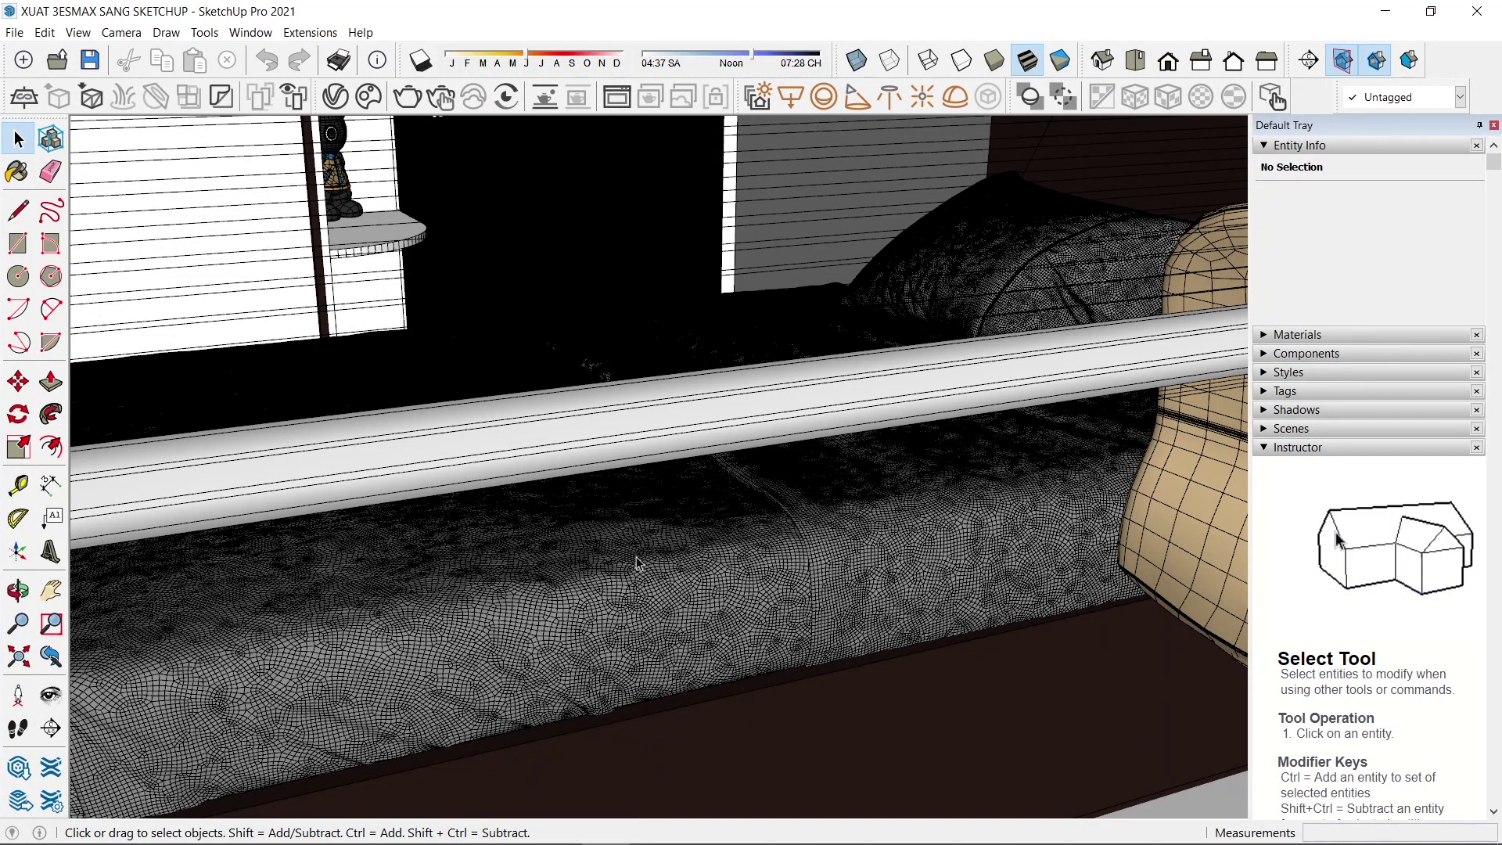
pyautogui.scroll(-2, 575, 548)
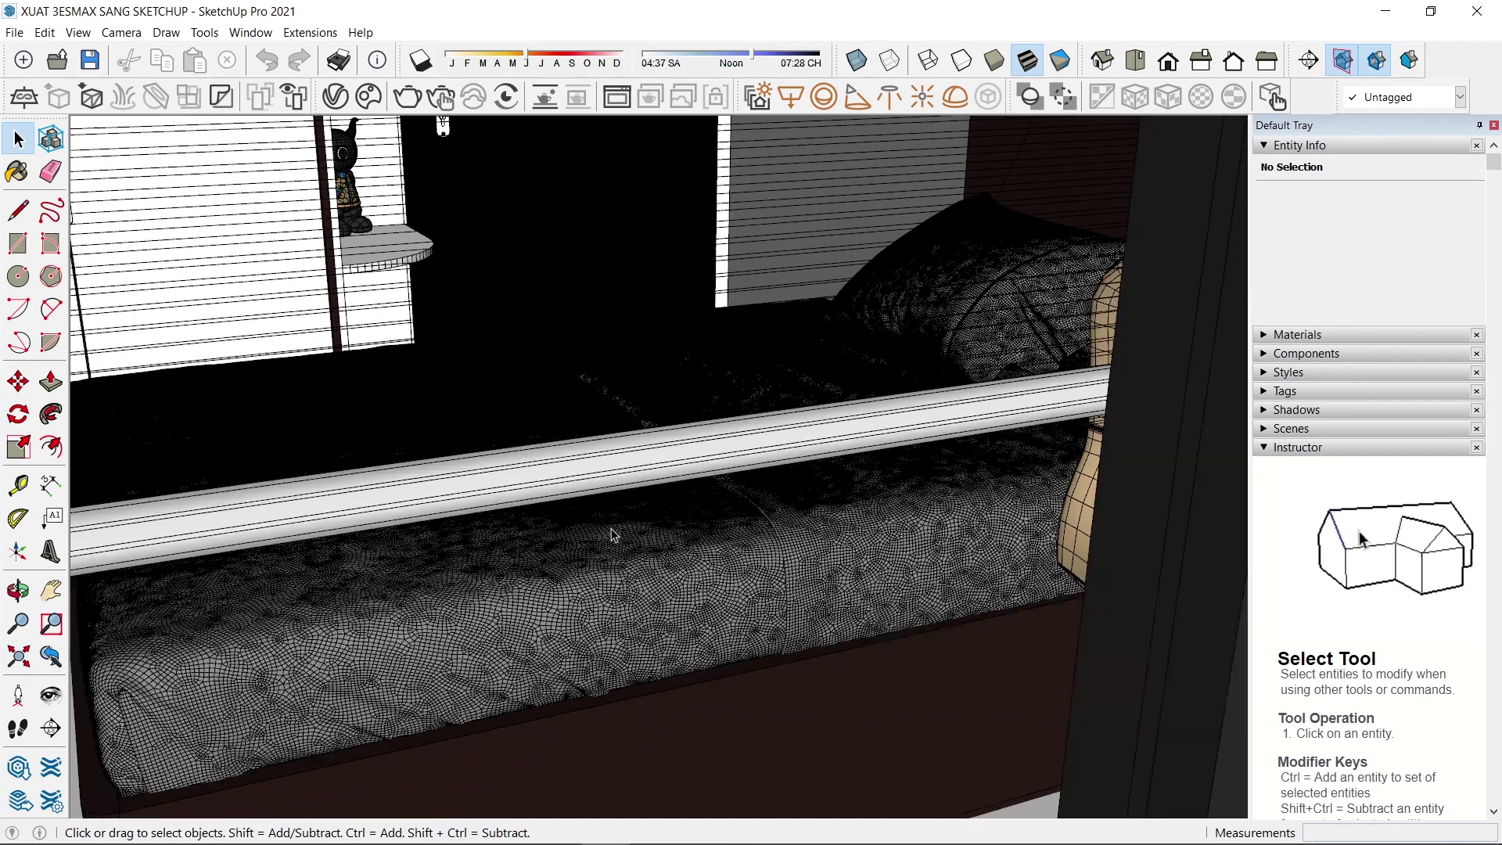
pyautogui.scroll(-3, 637, 509)
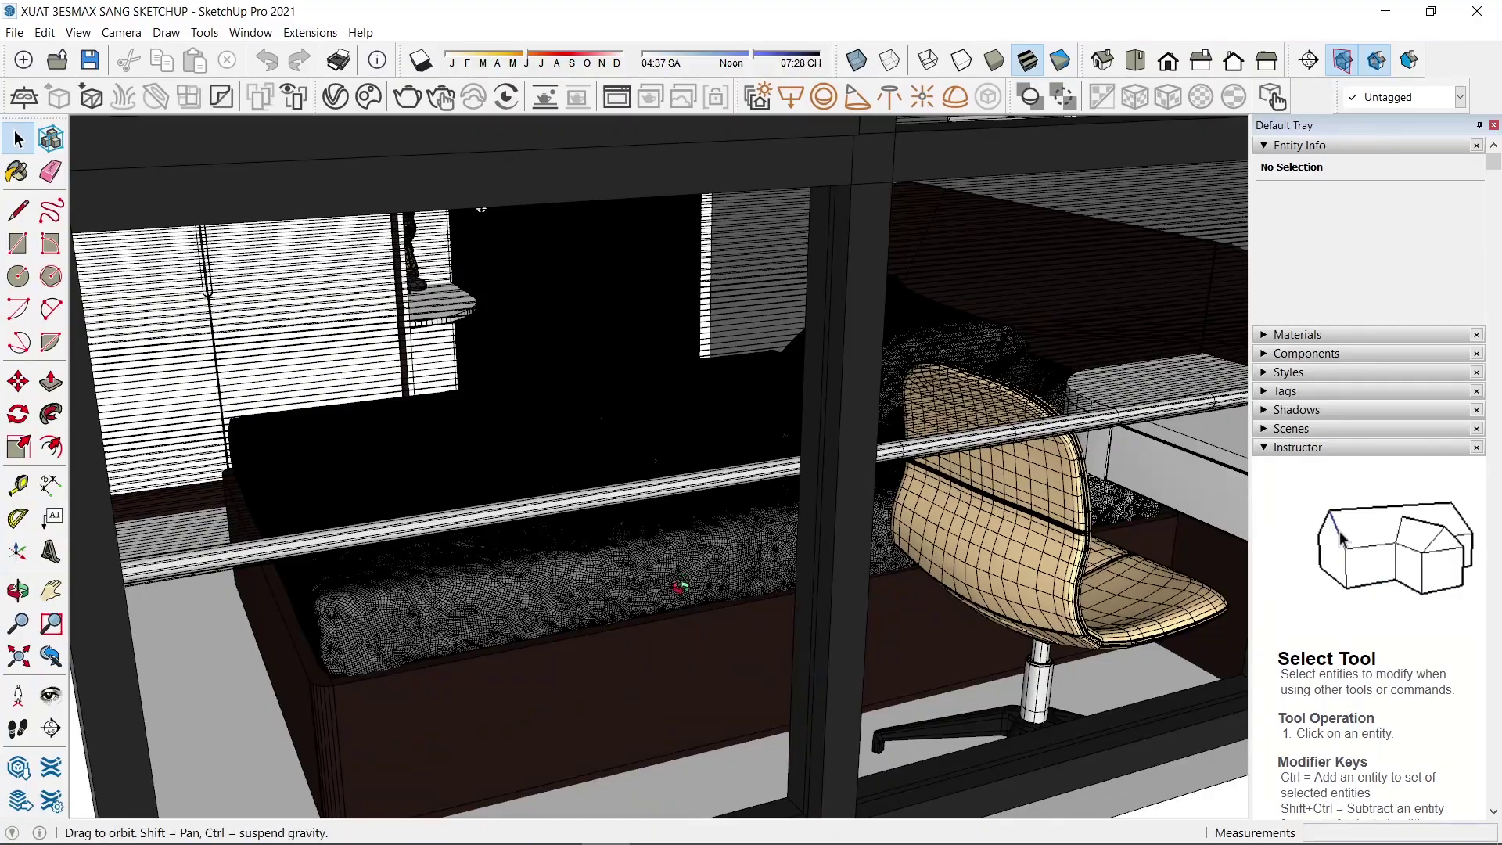
pyautogui.moveTo(679, 565)
pyautogui.mouseDown(button='middle')
pyautogui.moveTo(704, 617)
pyautogui.moveTo(663, 601)
pyautogui.moveTo(613, 519)
pyautogui.moveTo(704, 512)
pyautogui.mouseUp(button='middle')
pyautogui.scroll(-3, 614, 519)
pyautogui.scroll(5, 717, 456)
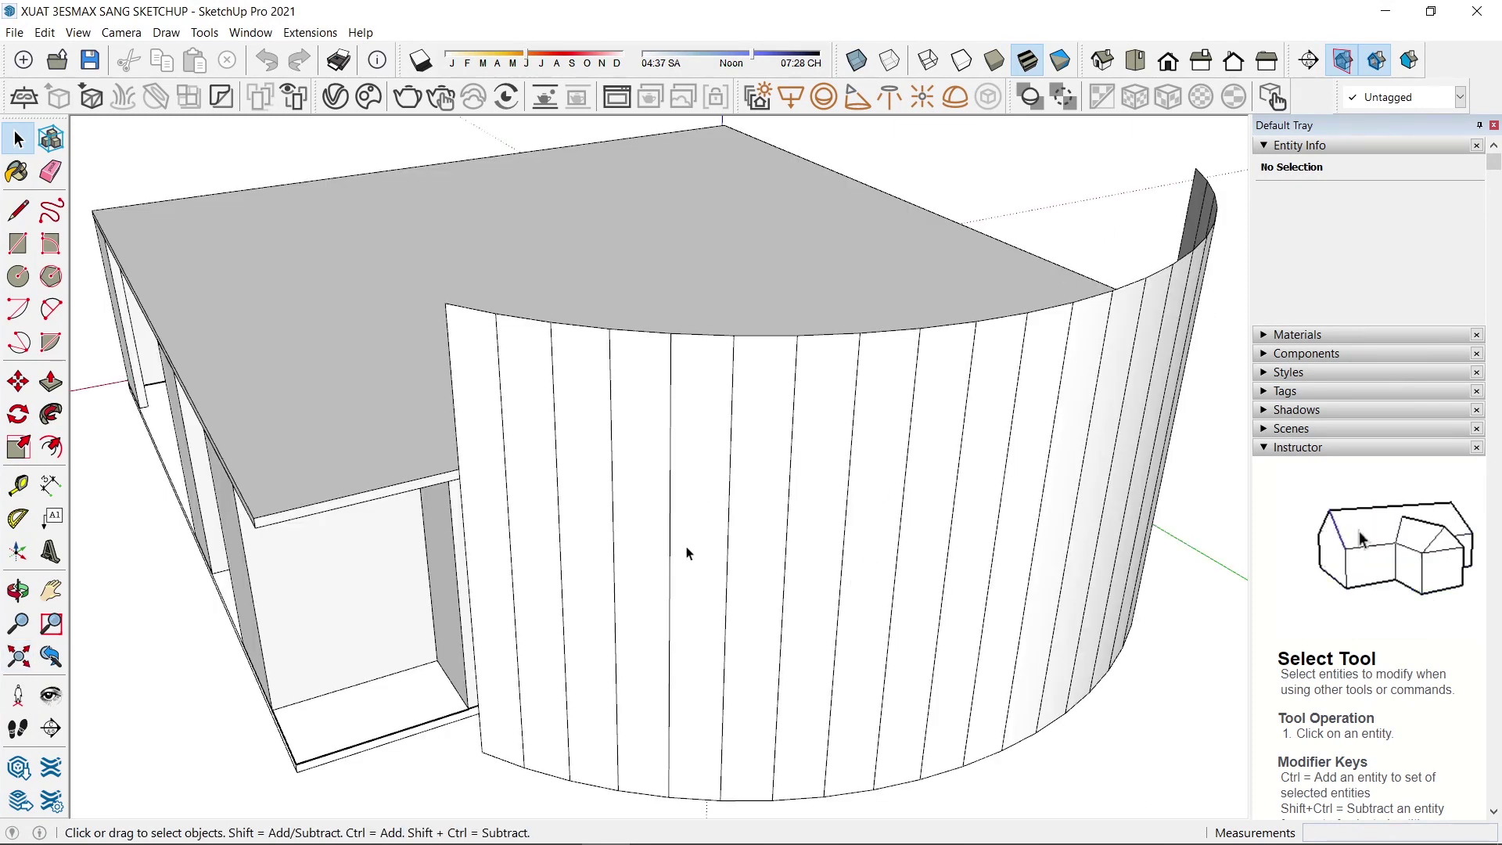
# Show the Tags panel, orbit to the roof and hide it to reveal the bedroom
pyautogui.click(1271, 391)
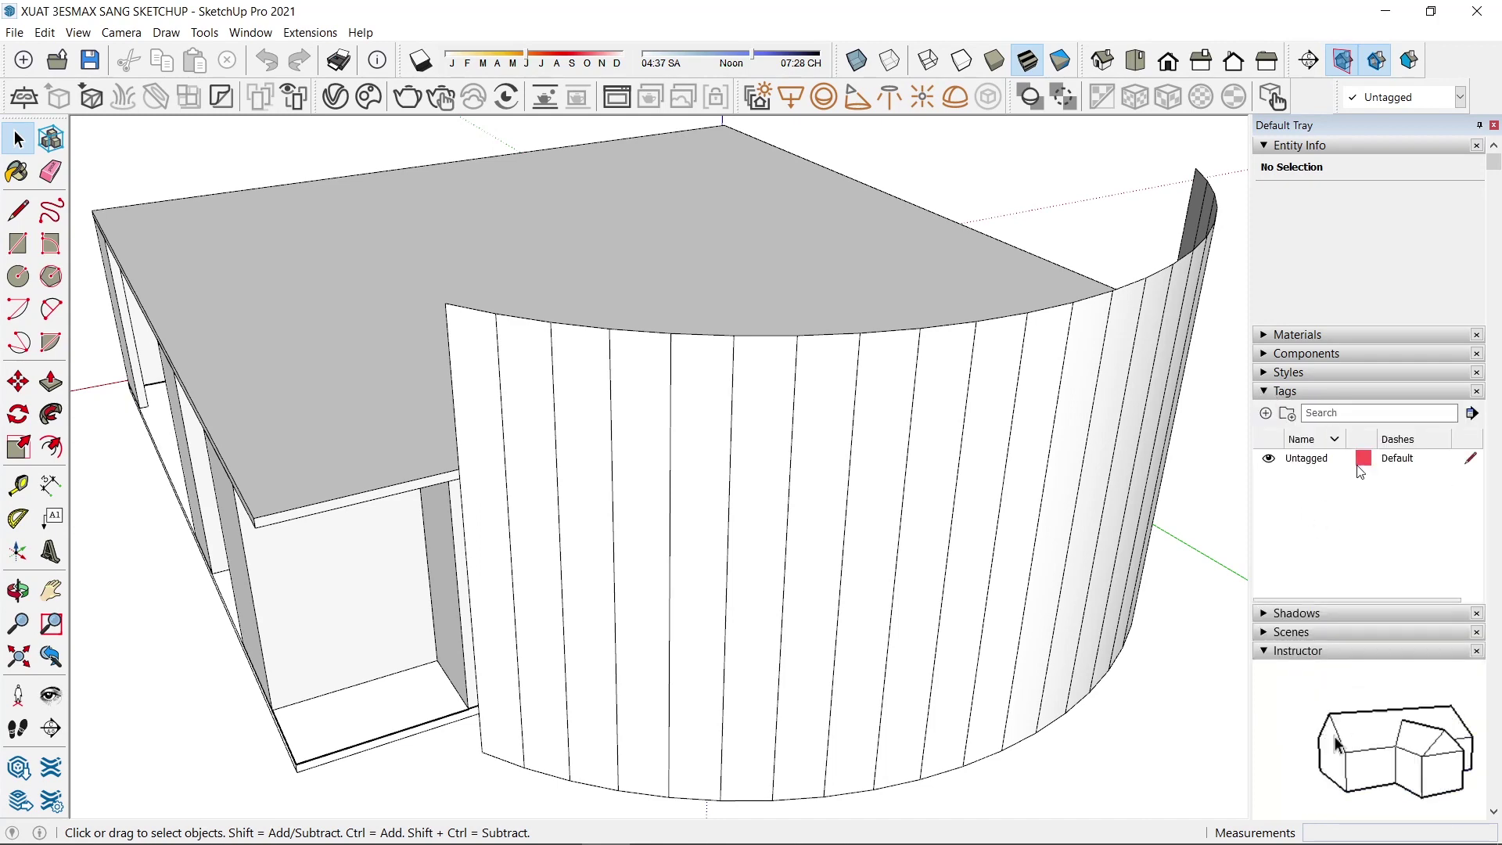
pyautogui.moveTo(350, 578)
pyautogui.mouseDown(button='middle')
pyautogui.moveTo(1022, 360)
pyautogui.moveTo(1056, 416)
pyautogui.mouseUp(button='middle')
pyautogui.scroll(5, 584, 415)
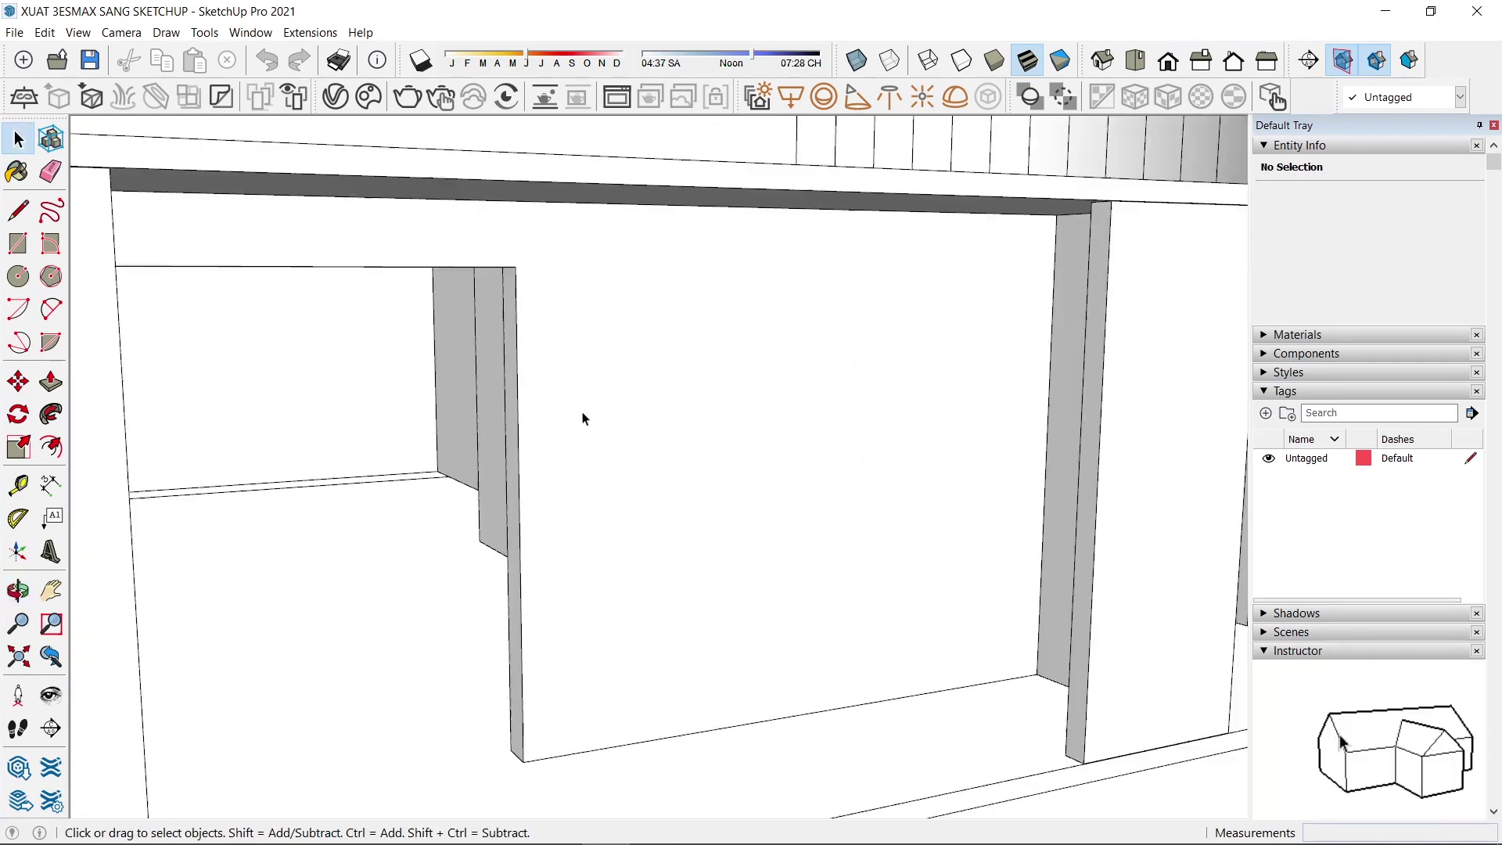
pyautogui.moveTo(584, 415)
pyautogui.mouseDown(button='middle')
pyautogui.moveTo(593, 542)
pyautogui.moveTo(280, 459)
pyautogui.mouseUp(button='middle')
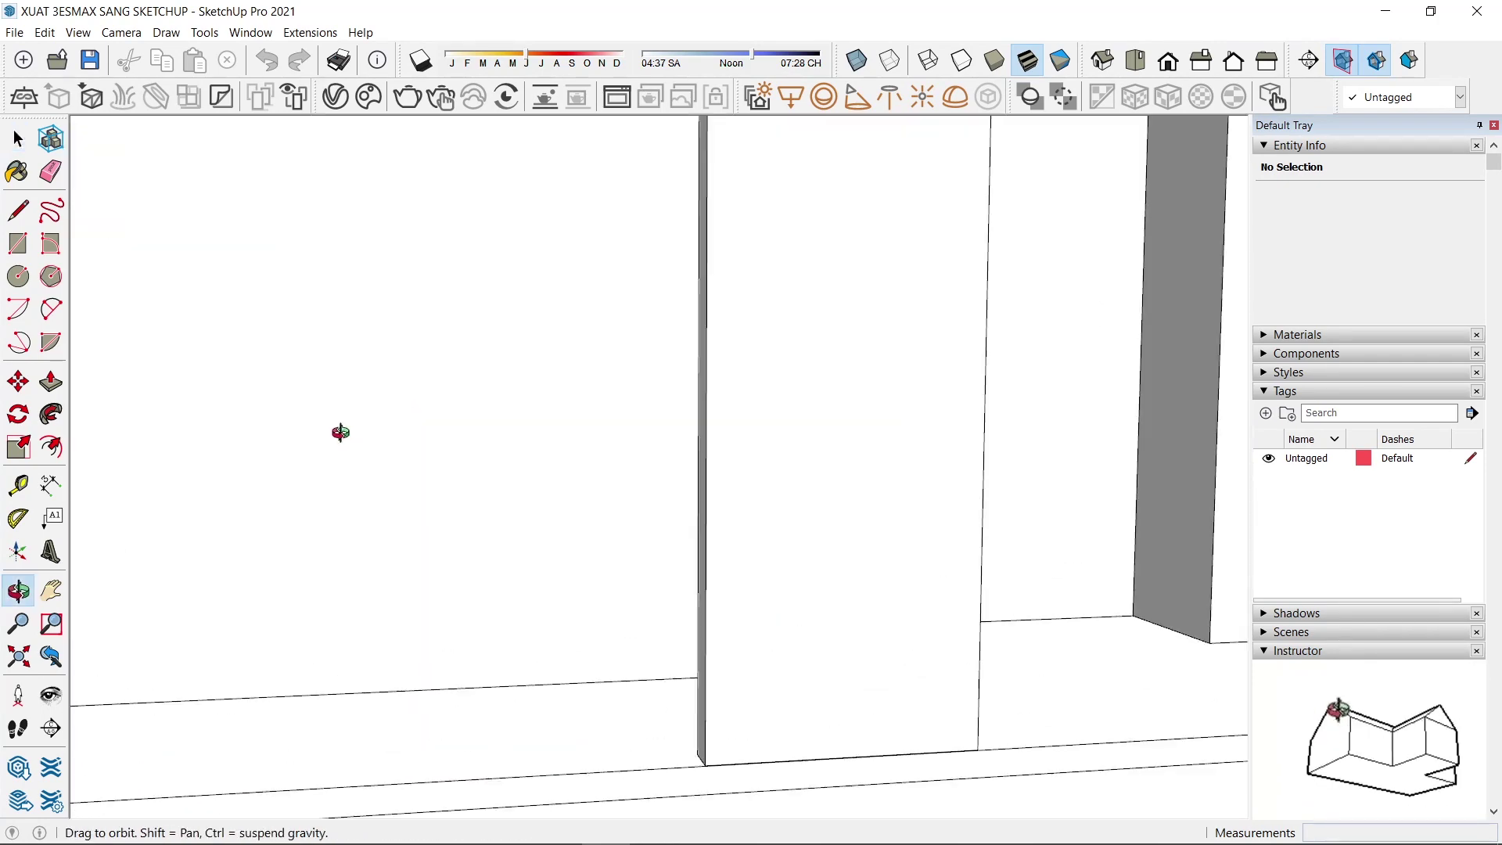
pyautogui.scroll(-2, 520, 467)
pyautogui.scroll(-2, 710, 402)
pyautogui.scroll(-3, 764, 391)
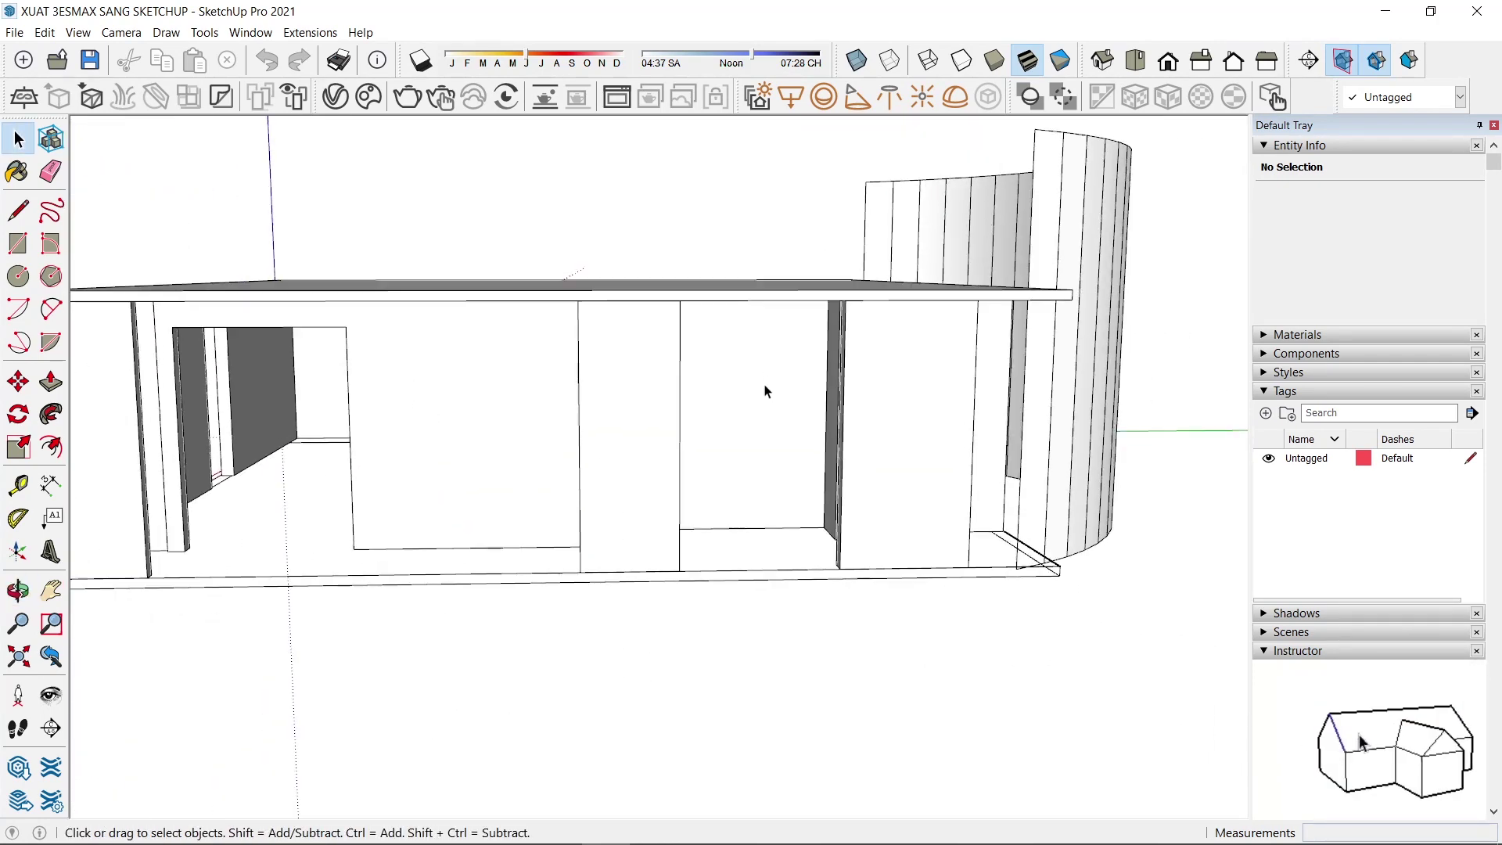
pyautogui.moveTo(764, 392)
pyautogui.mouseDown(button='middle')
pyautogui.moveTo(722, 529)
pyautogui.moveTo(824, 491)
pyautogui.moveTo(789, 406)
pyautogui.mouseUp(button='middle')
pyautogui.click(788, 406)
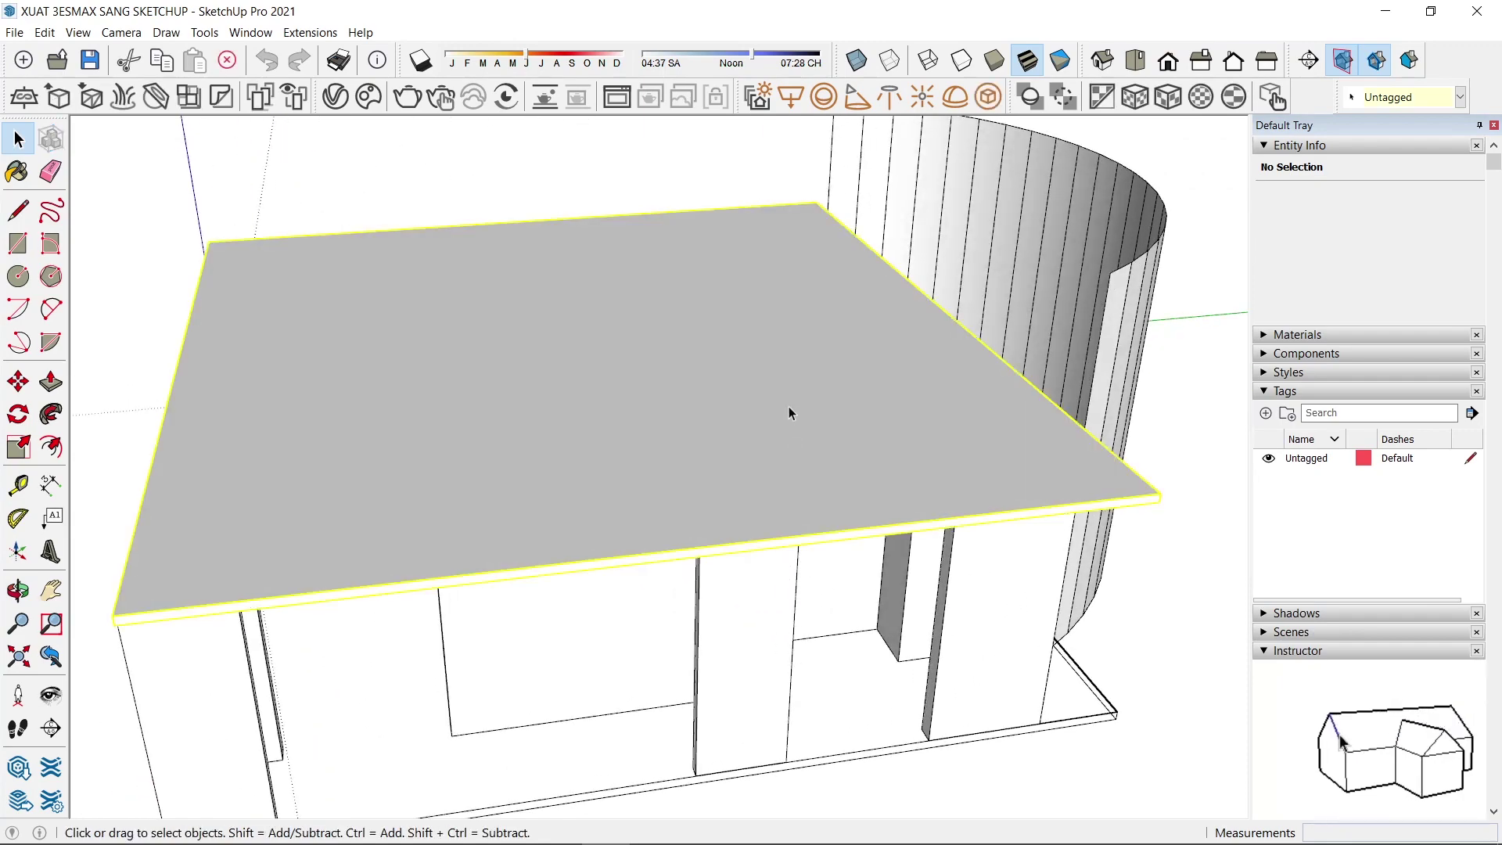
pyautogui.rightClick(787, 406)
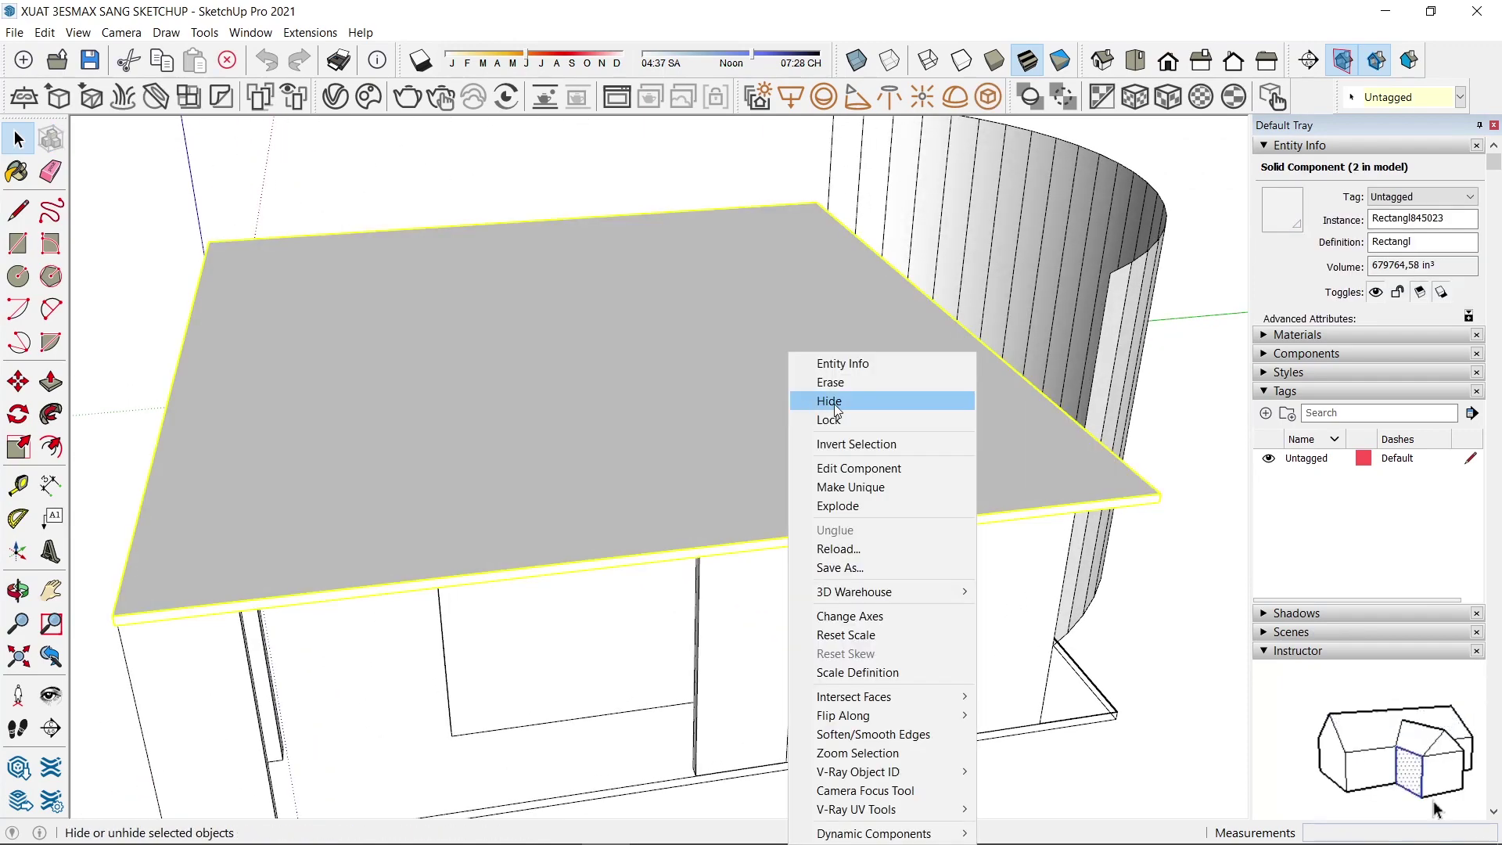
pyautogui.click(834, 403)
# Orbit and zoom into the room interior past the desk and chair to a tilted view of the bed
pyautogui.moveTo(764, 399)
pyautogui.mouseDown(button='middle')
pyautogui.moveTo(715, 546)
pyautogui.moveTo(815, 660)
pyautogui.mouseUp(button='middle')
pyautogui.scroll(1, 810, 658)
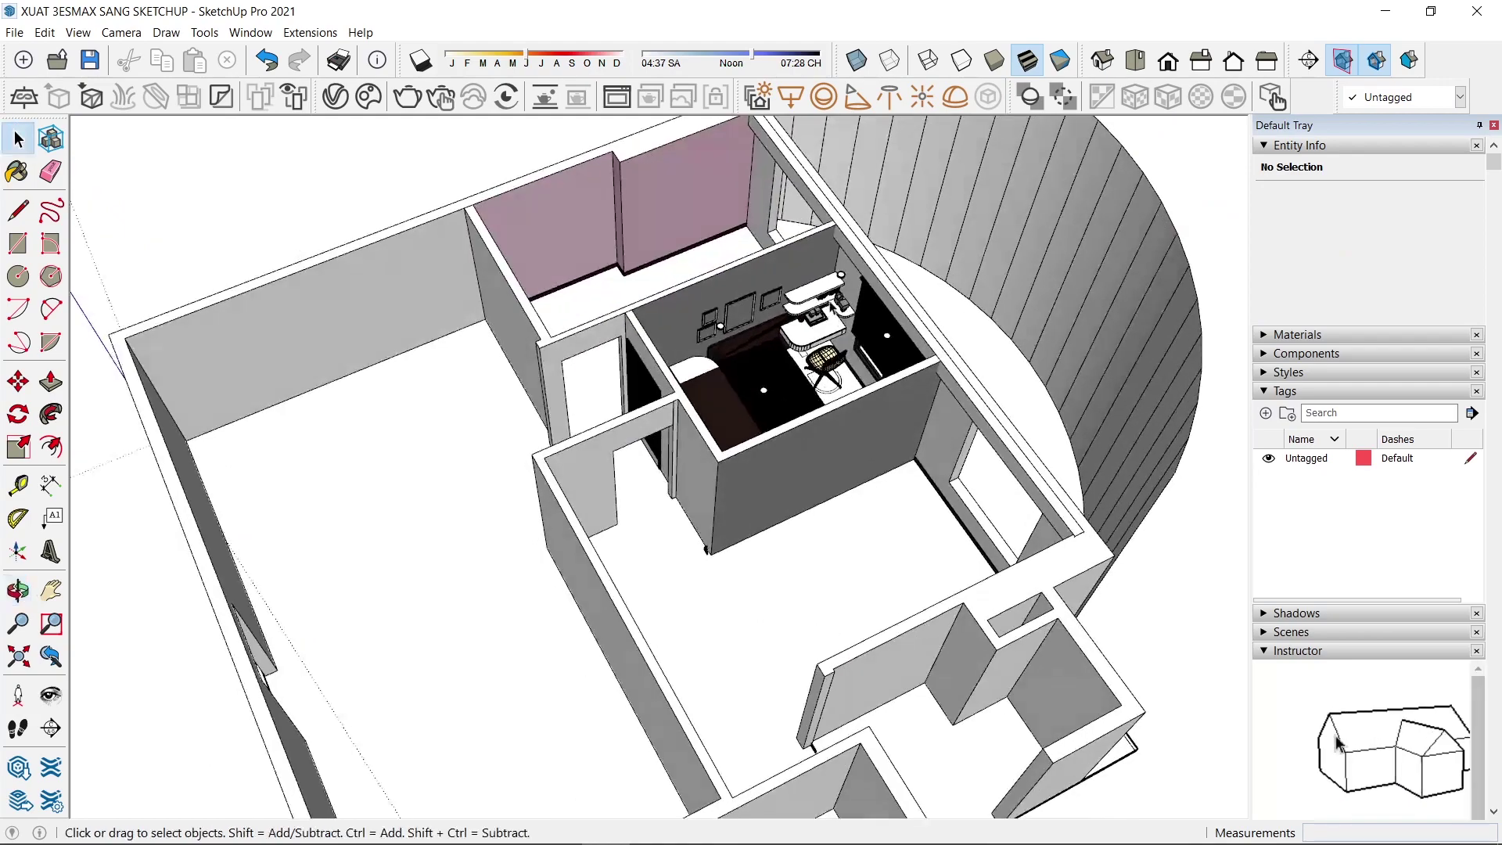
pyautogui.scroll(3, 847, 304)
pyautogui.scroll(2, 848, 304)
pyautogui.moveTo(848, 303)
pyautogui.mouseDown(button='middle')
pyautogui.moveTo(742, 338)
pyautogui.moveTo(790, 450)
pyautogui.moveTo(554, 642)
pyautogui.mouseUp(button='middle')
pyautogui.scroll(-4, 771, 391)
pyautogui.scroll(3, 554, 642)
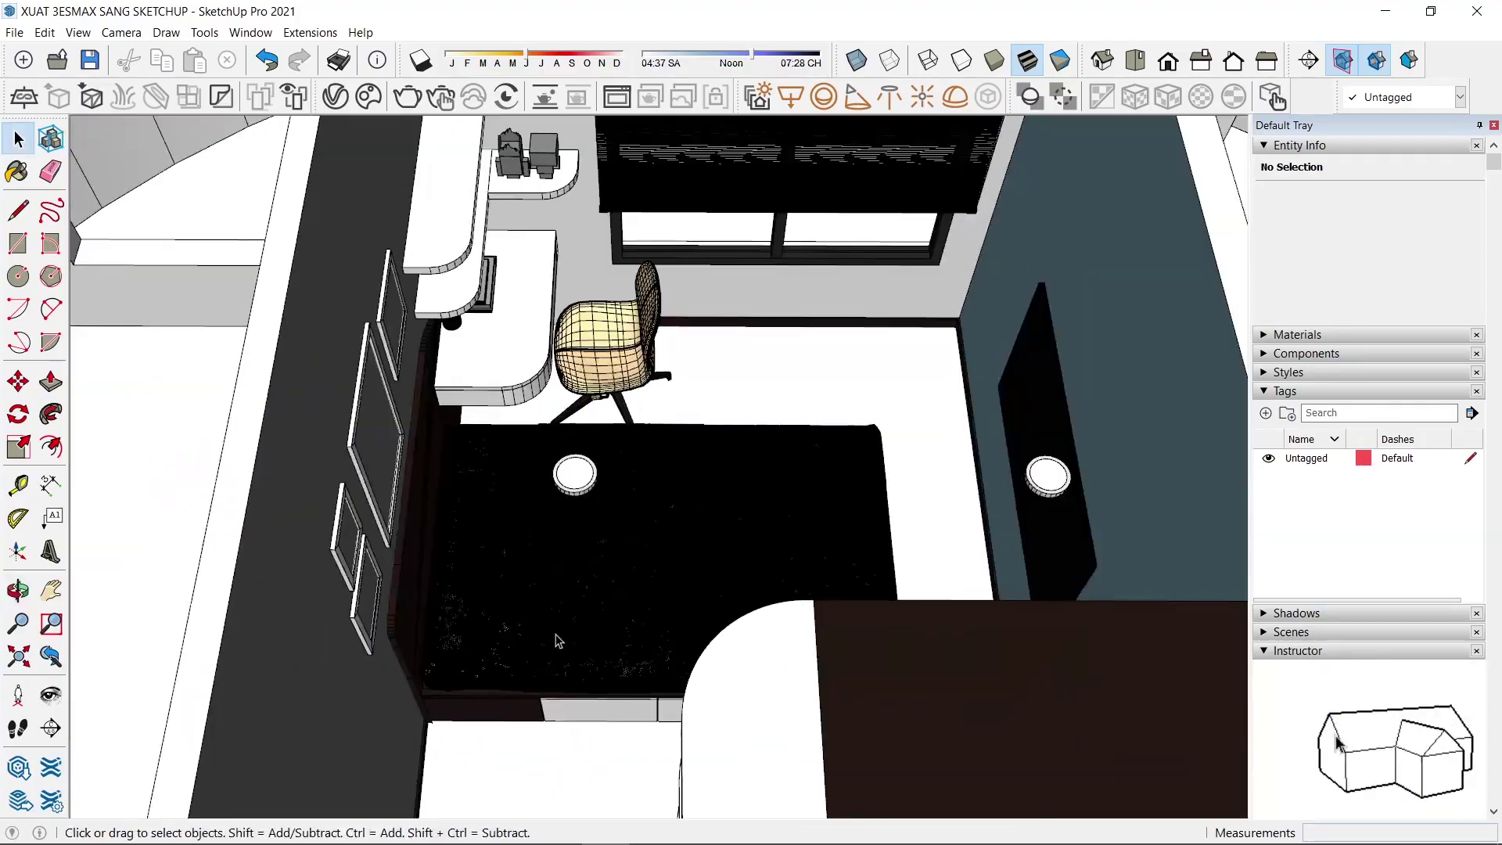
pyautogui.scroll(3, 744, 460)
pyautogui.scroll(3, 744, 460)
pyautogui.scroll(3, 669, 434)
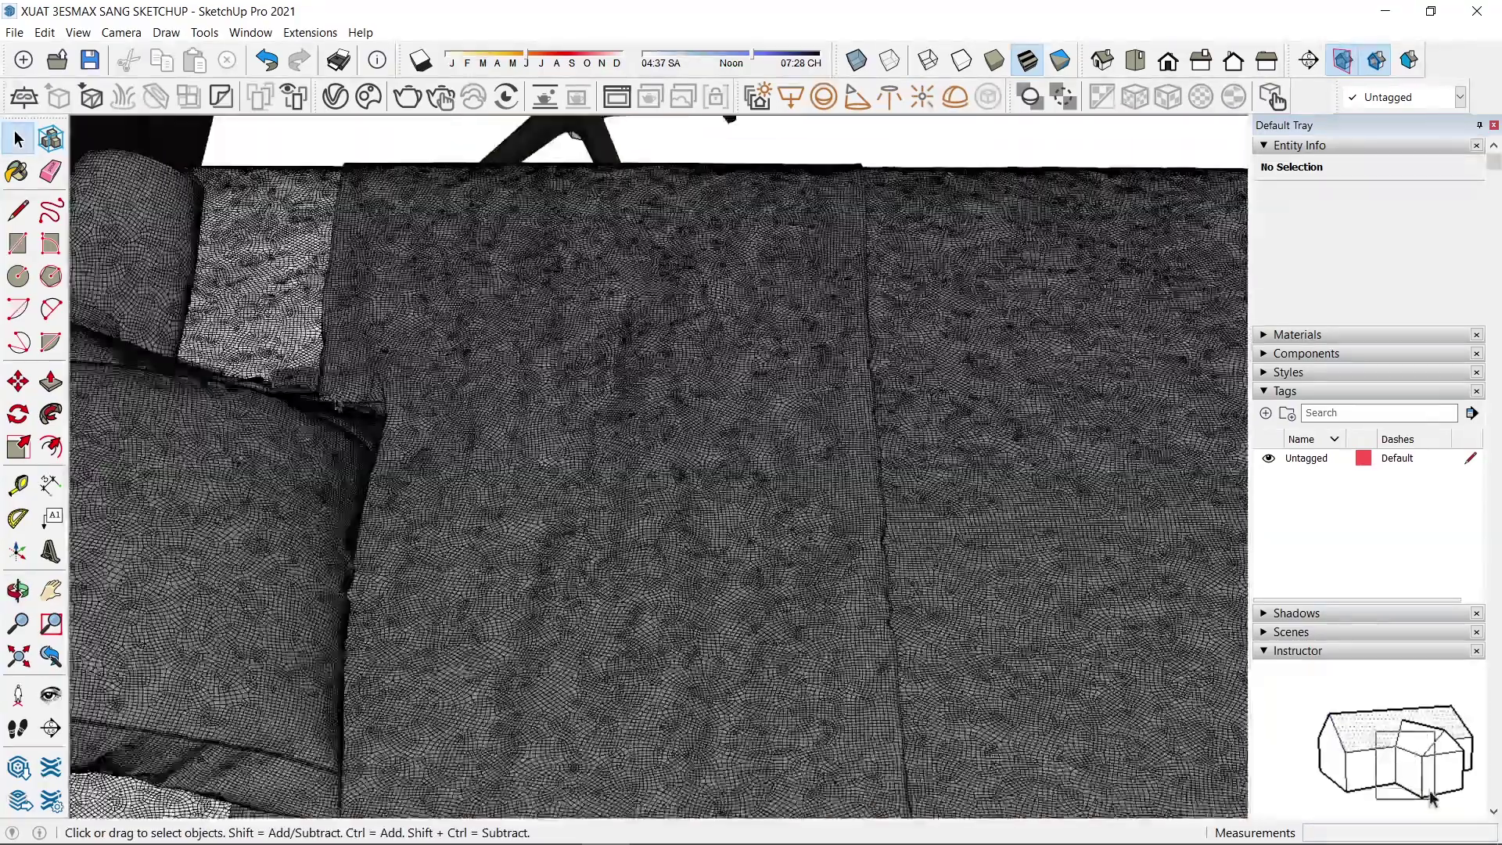
pyautogui.scroll(3, 338, 474)
pyautogui.scroll(-4, 507, 494)
pyautogui.moveTo(507, 495); pyautogui.dragTo(547, 438, button='middle')
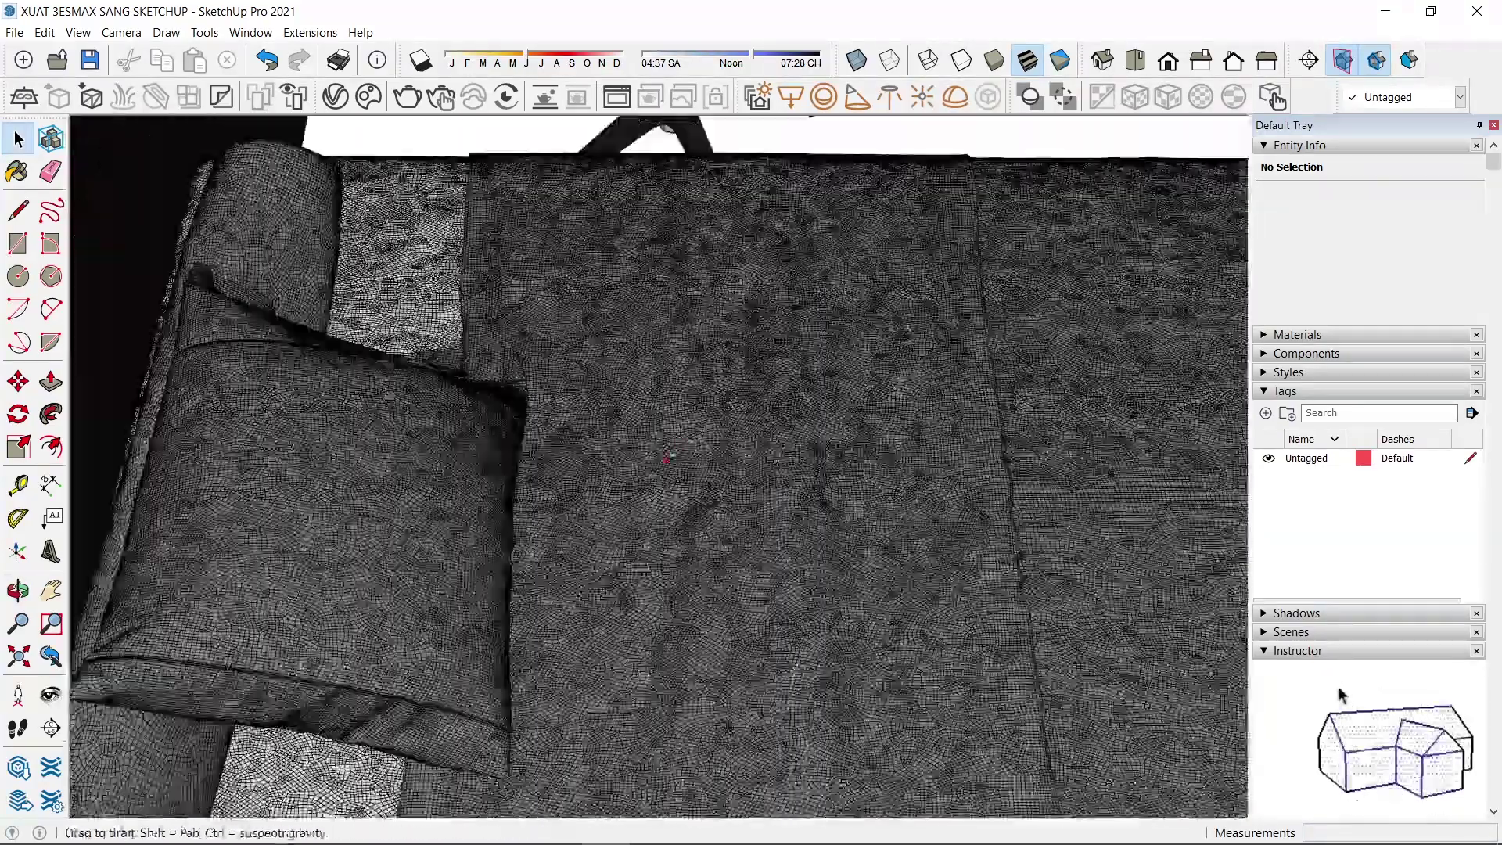
pyautogui.scroll(-2, 507, 494)
pyautogui.scroll(-2, 594, 449)
pyautogui.scroll(-2, 684, 405)
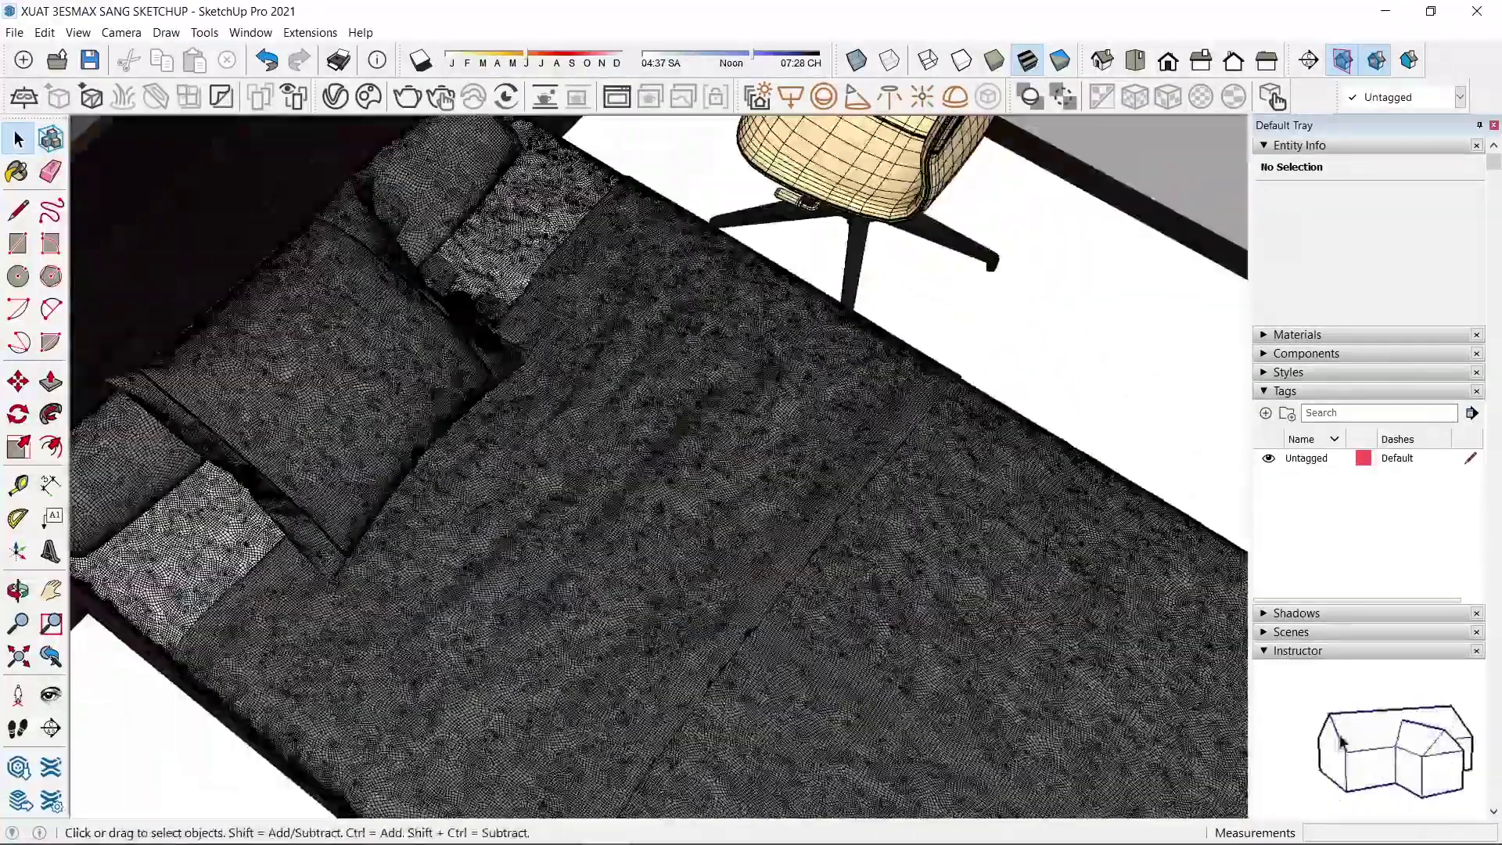
pyautogui.scroll(-2, 683, 406)
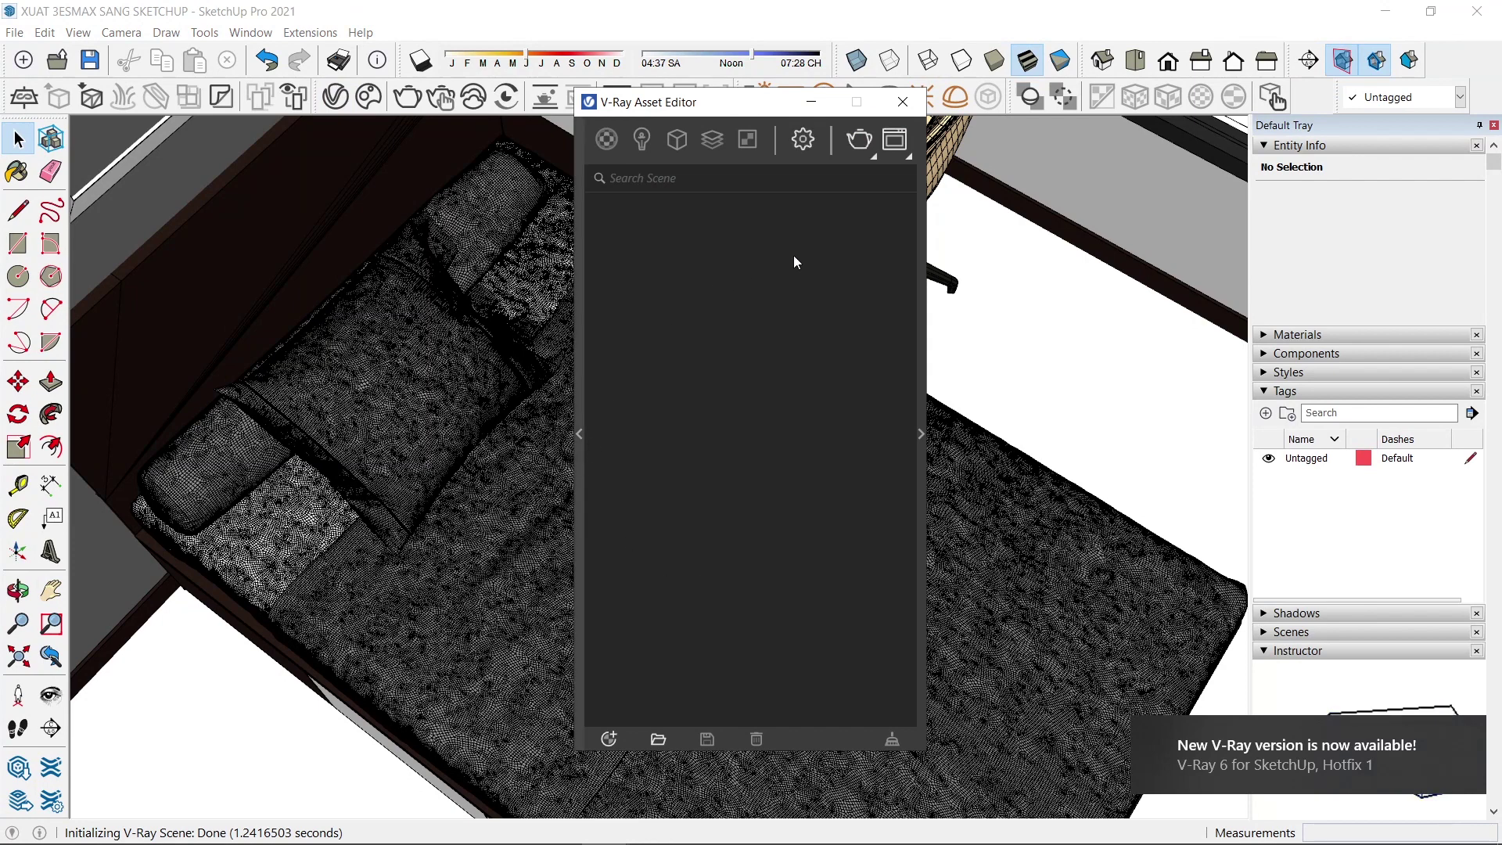
pyautogui.click(917, 440)
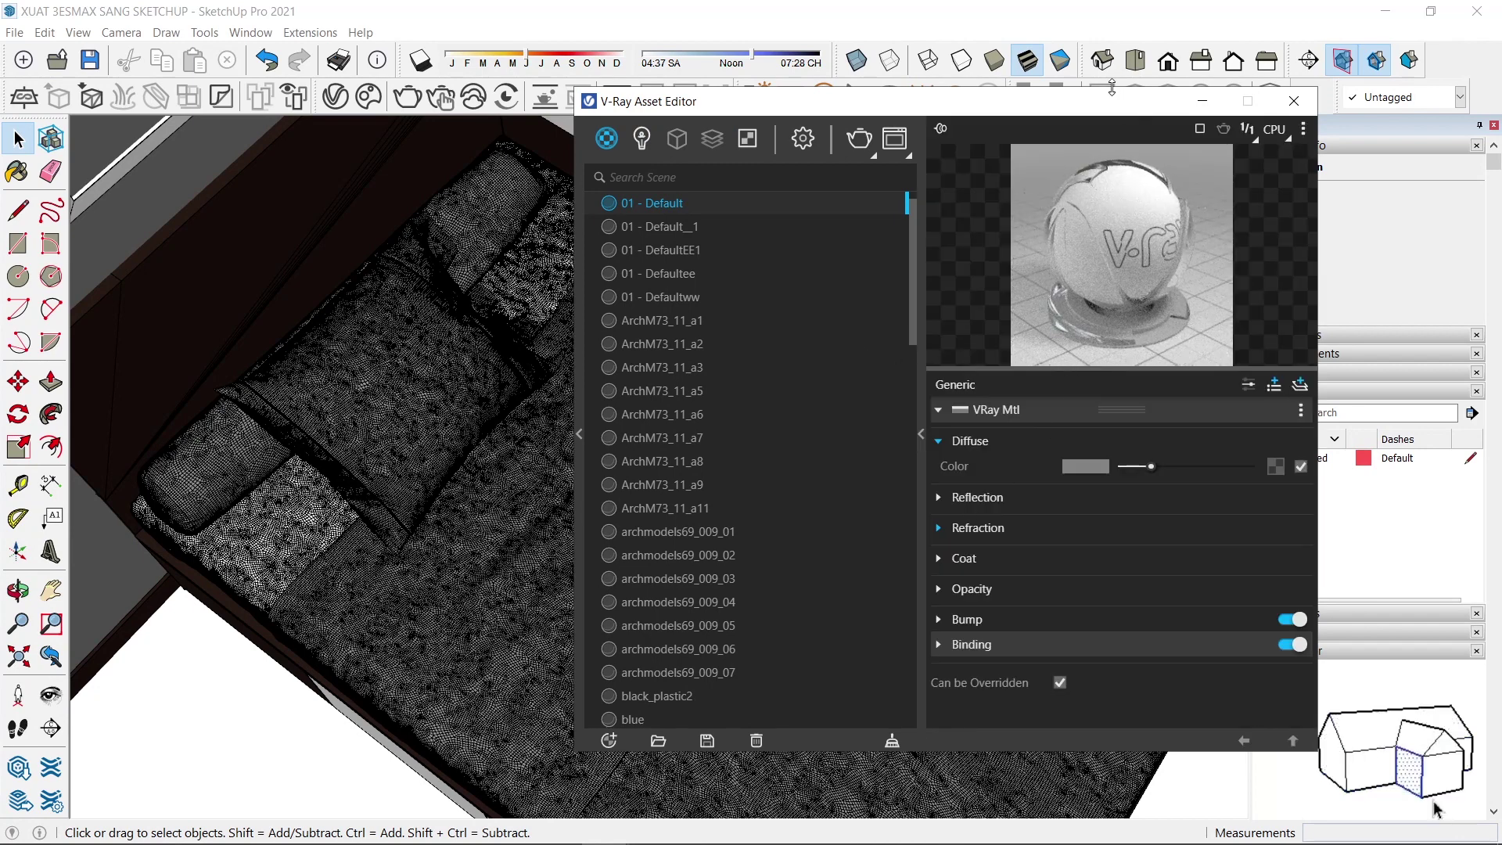
pyautogui.moveTo(1112, 100); pyautogui.dragTo(1005, 168)
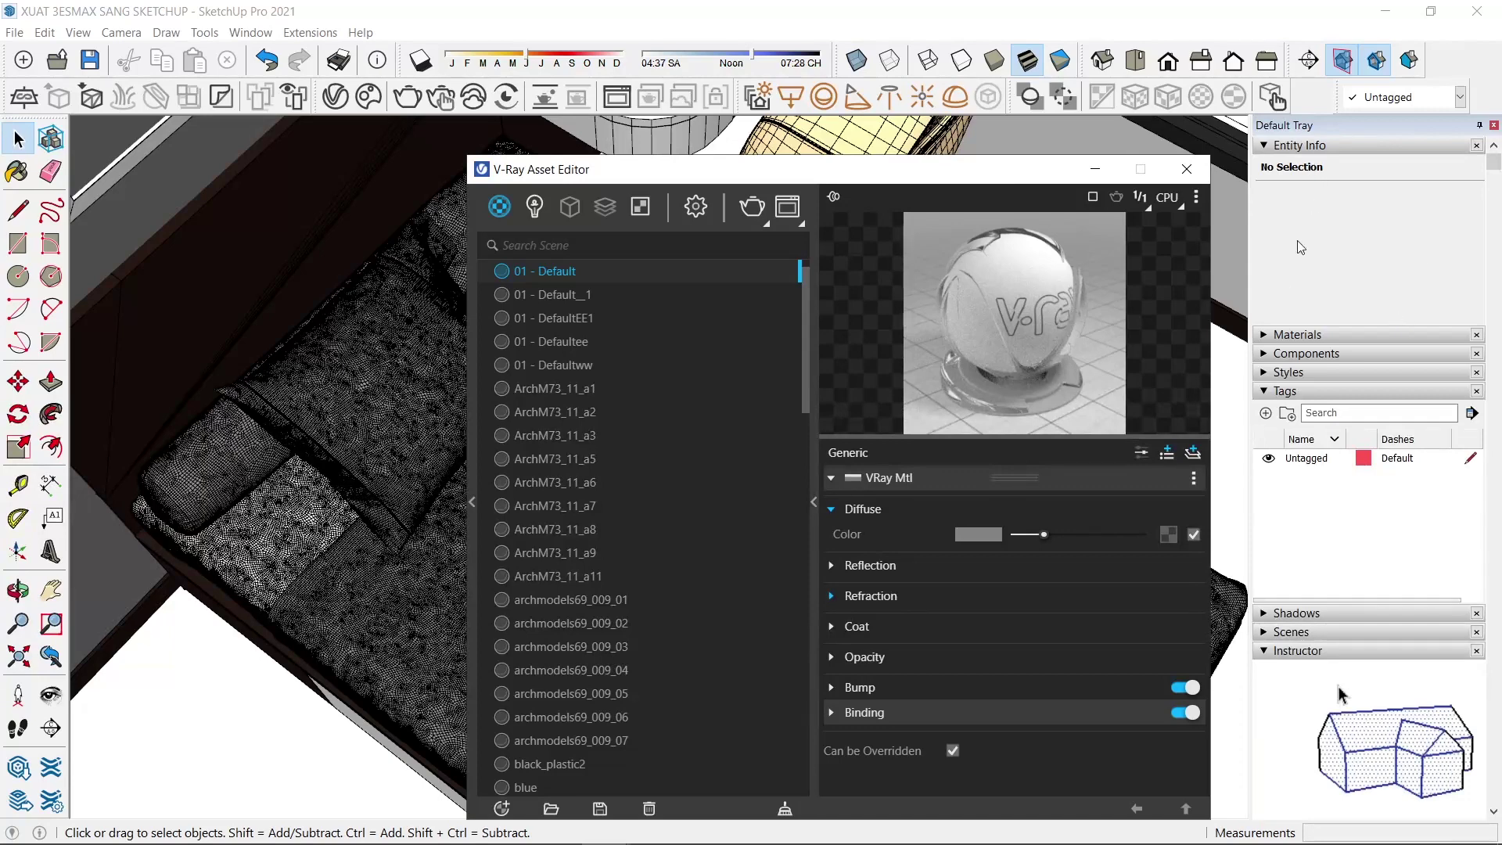
pyautogui.click(1292, 336)
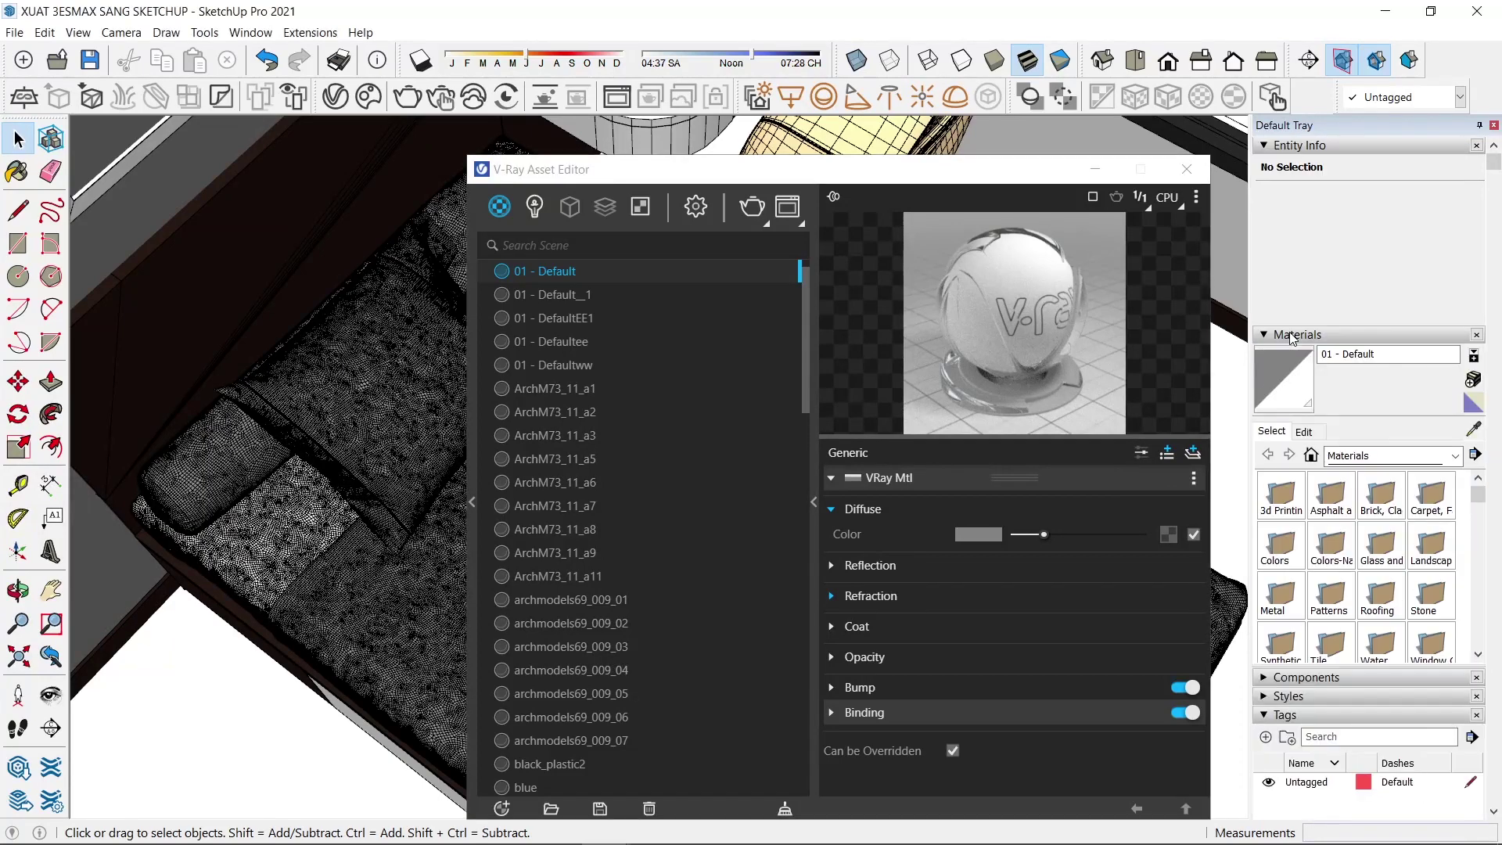
pyautogui.click(1473, 429)
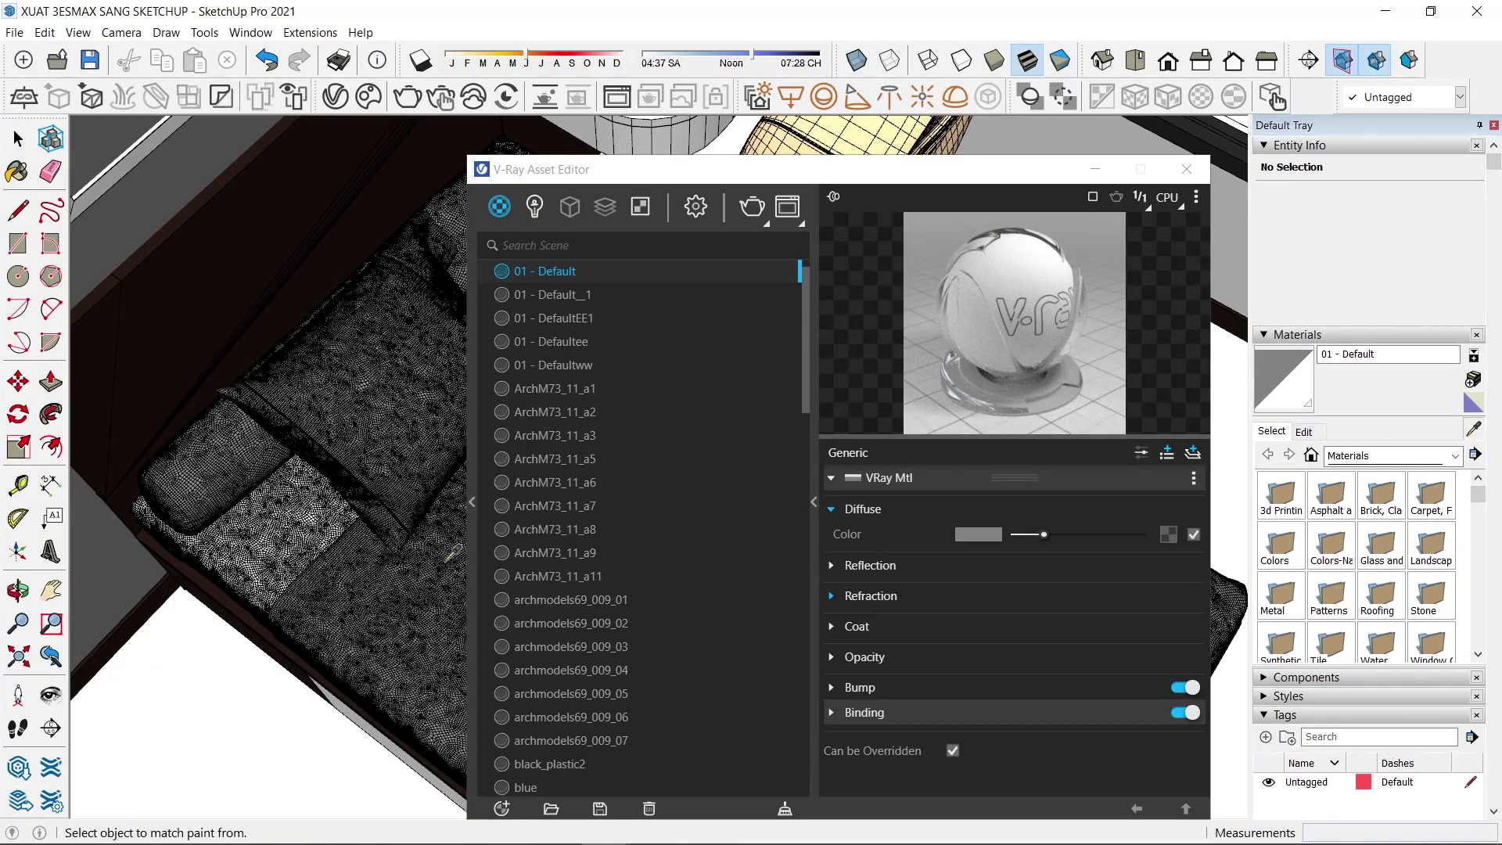
pyautogui.click(372, 551)
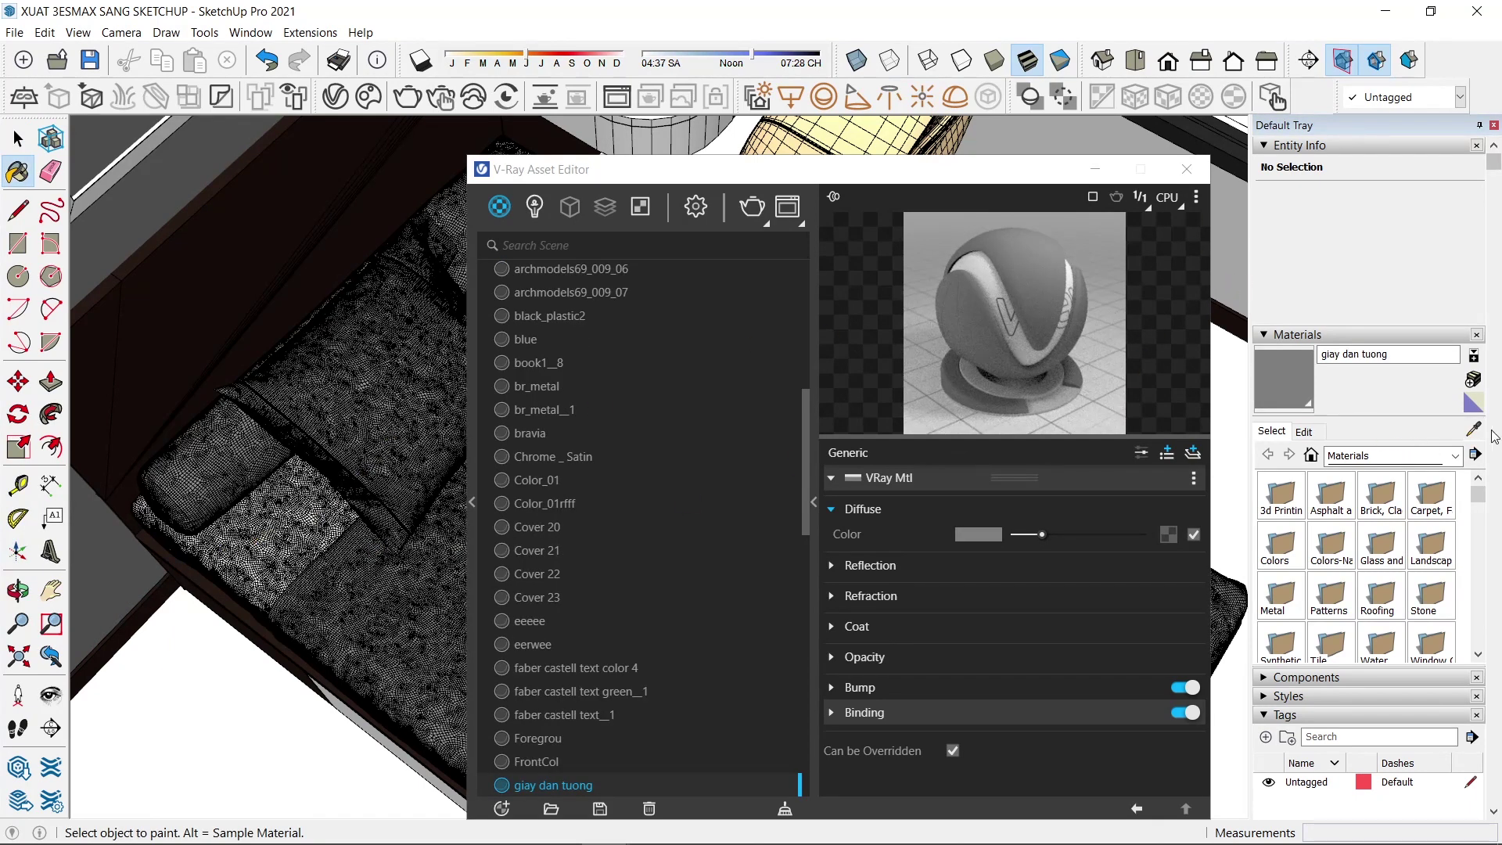
pyautogui.press('alt')
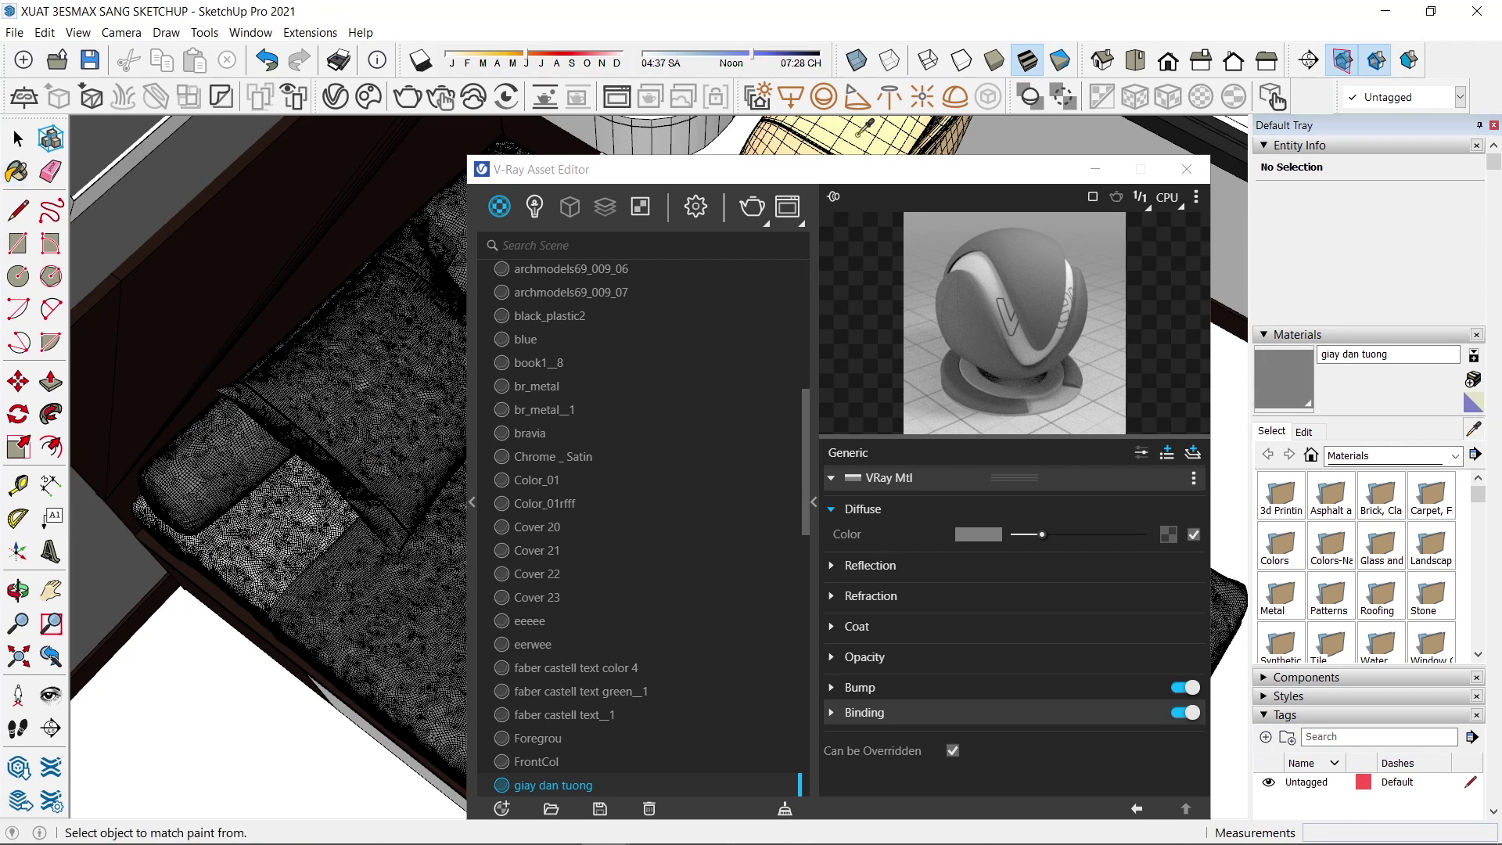
pyautogui.keyDown('alt'); pyautogui.click(842, 139); pyautogui.keyUp('alt')
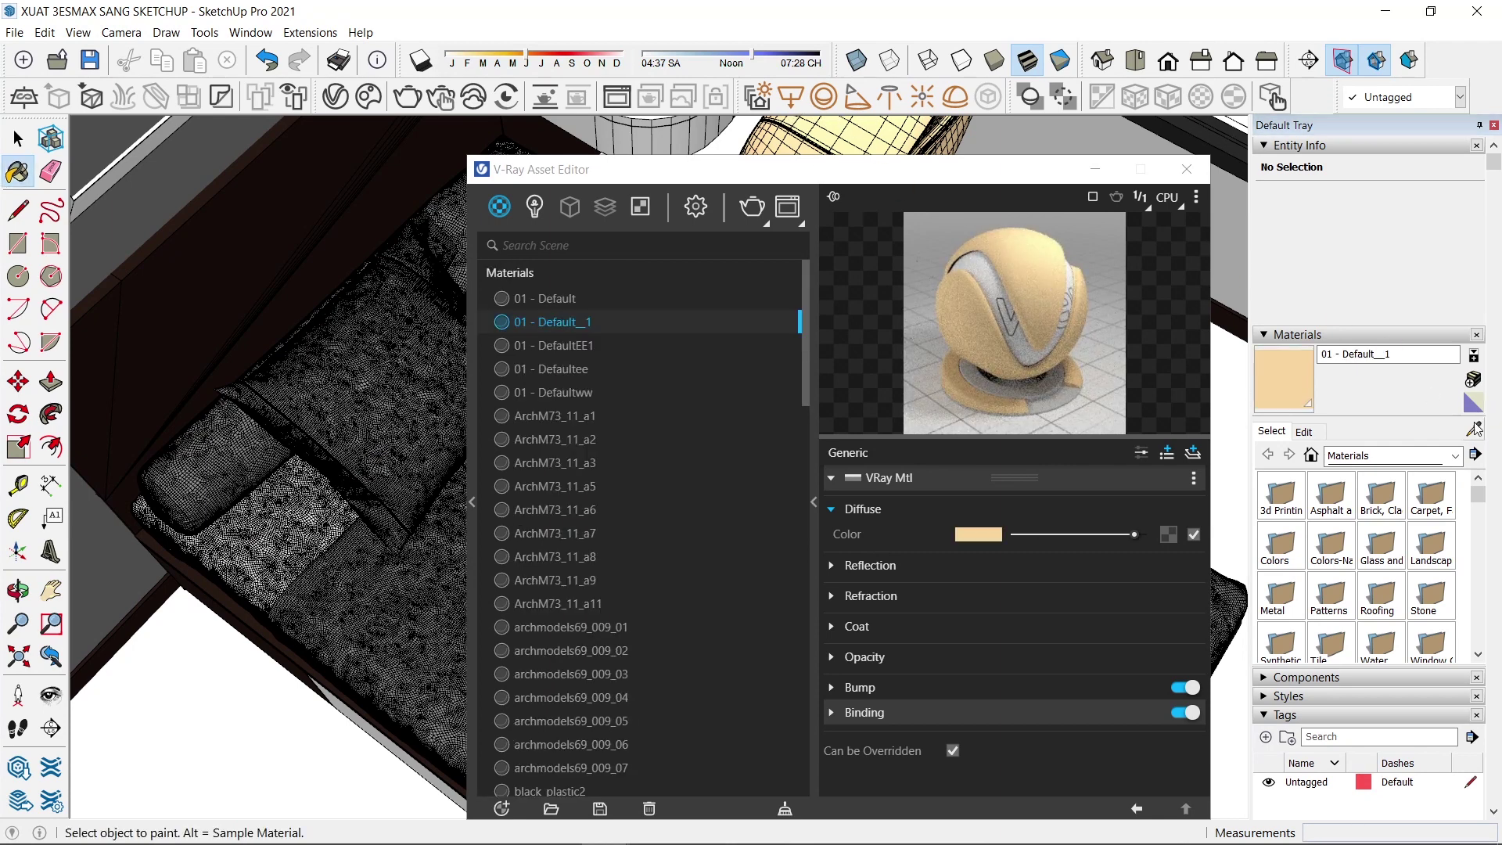
pyautogui.press('alt')
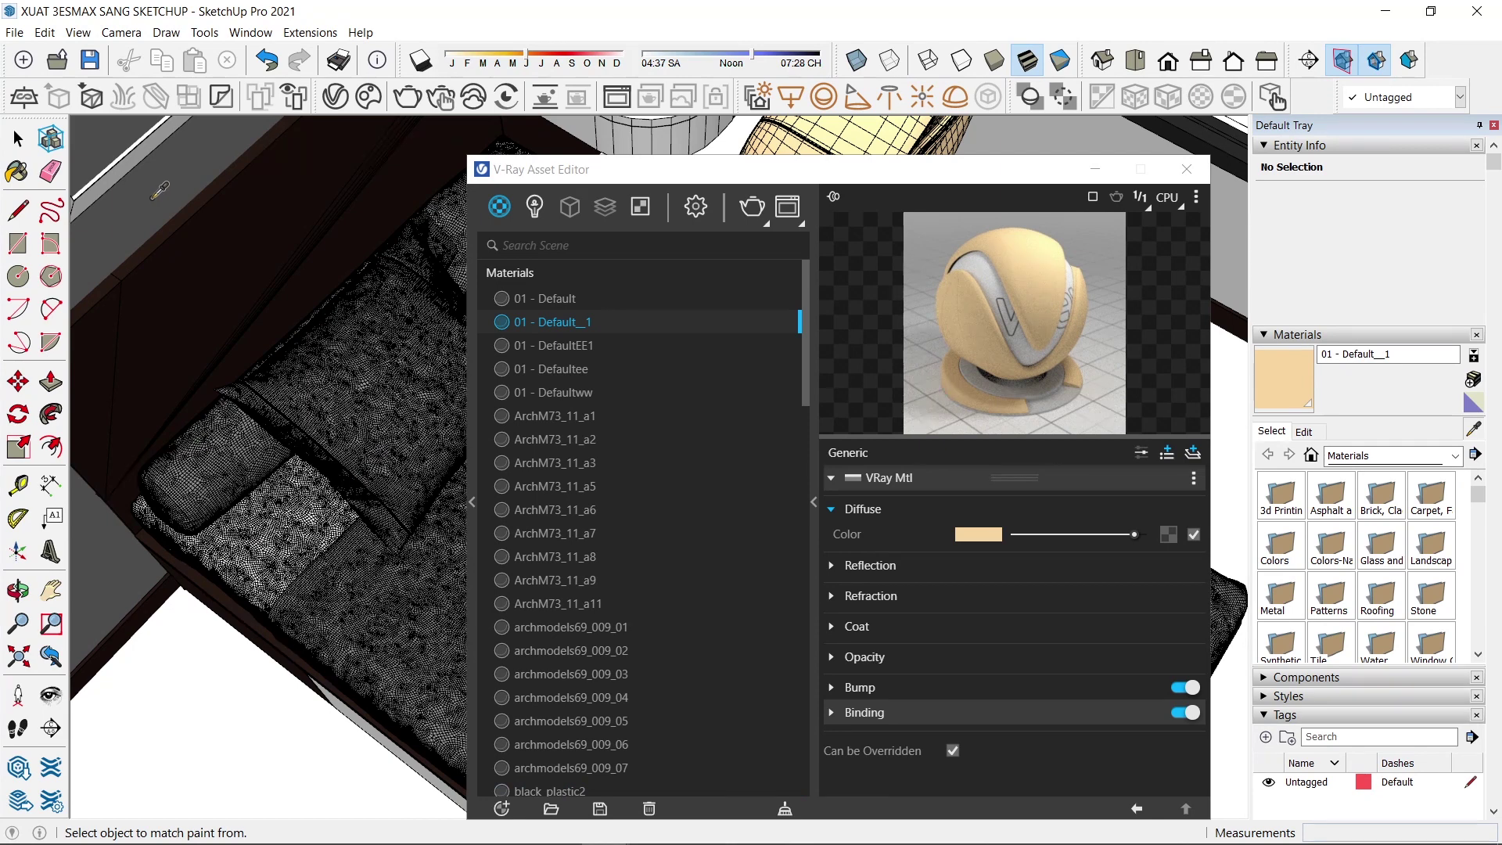
pyautogui.keyDown('alt'); pyautogui.click(153, 203); pyautogui.keyUp('alt')
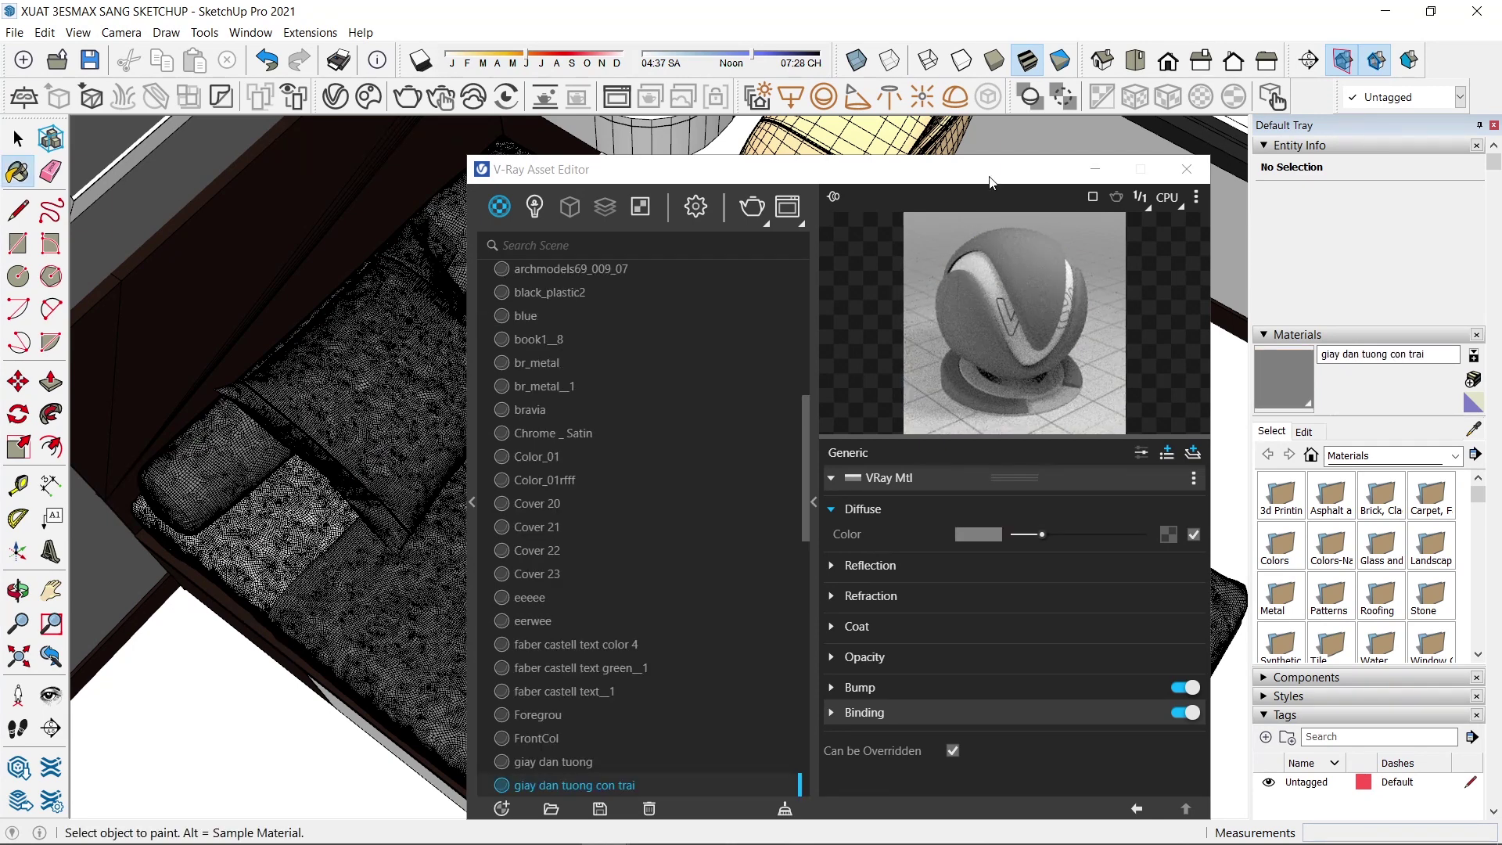
pyautogui.moveTo(964, 169); pyautogui.dragTo(670, 139)
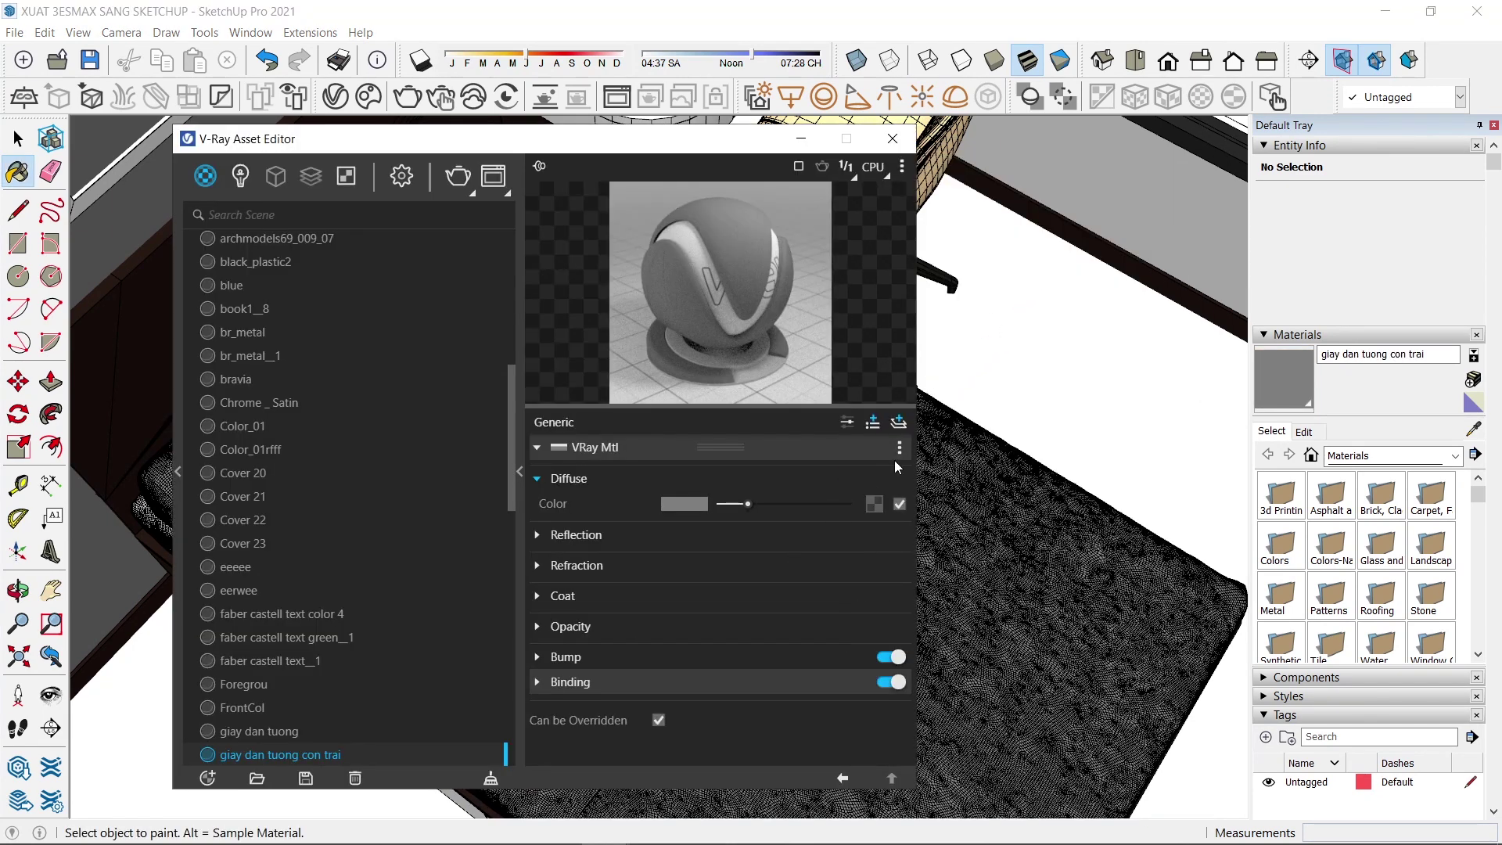
pyautogui.click(891, 138)
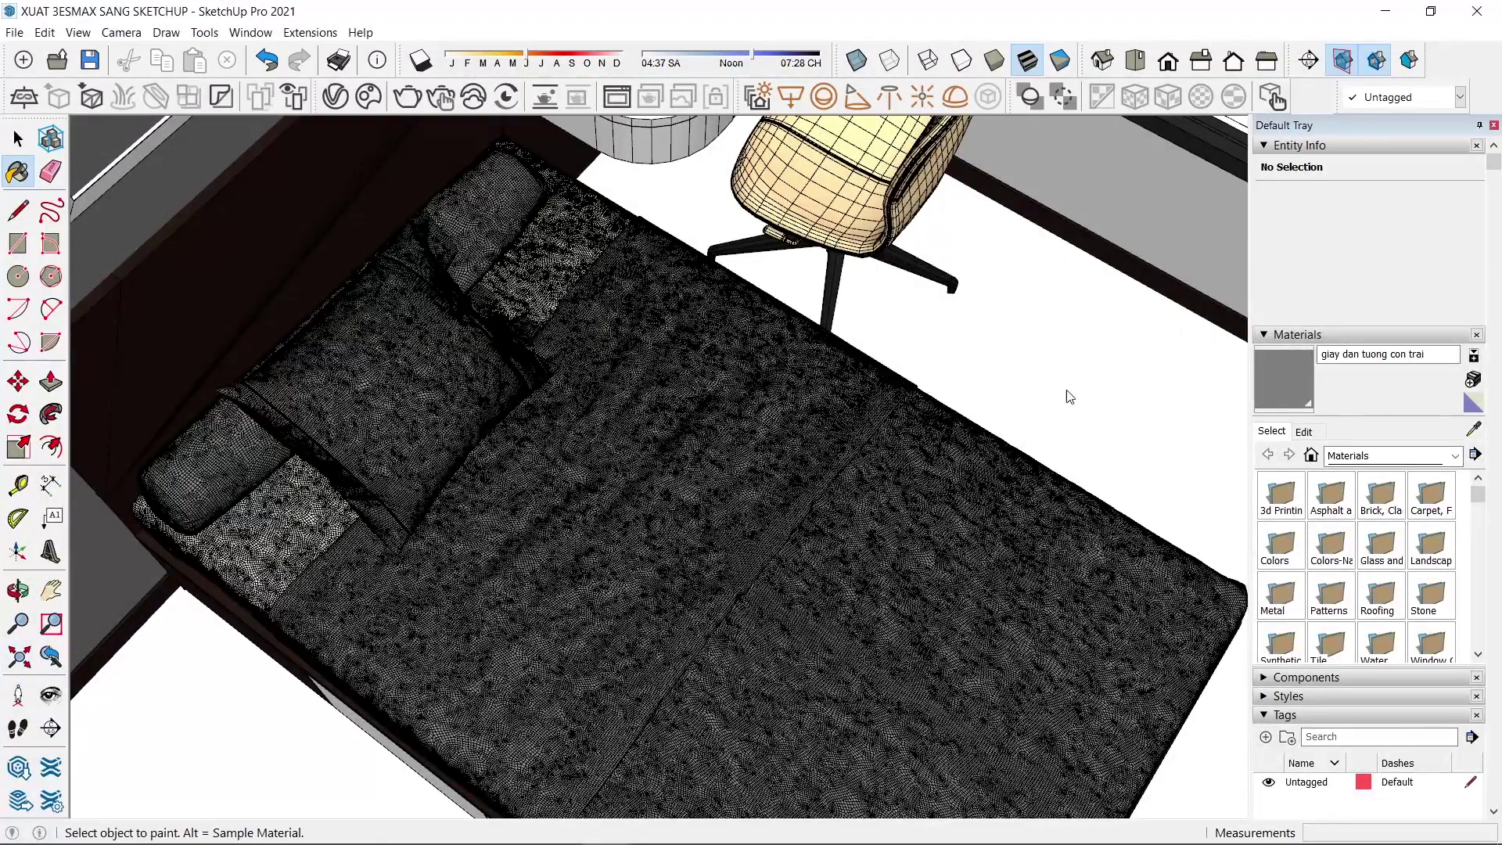
pyautogui.hotkey('shift', 'z')
pyautogui.scroll(2, 782, 560)
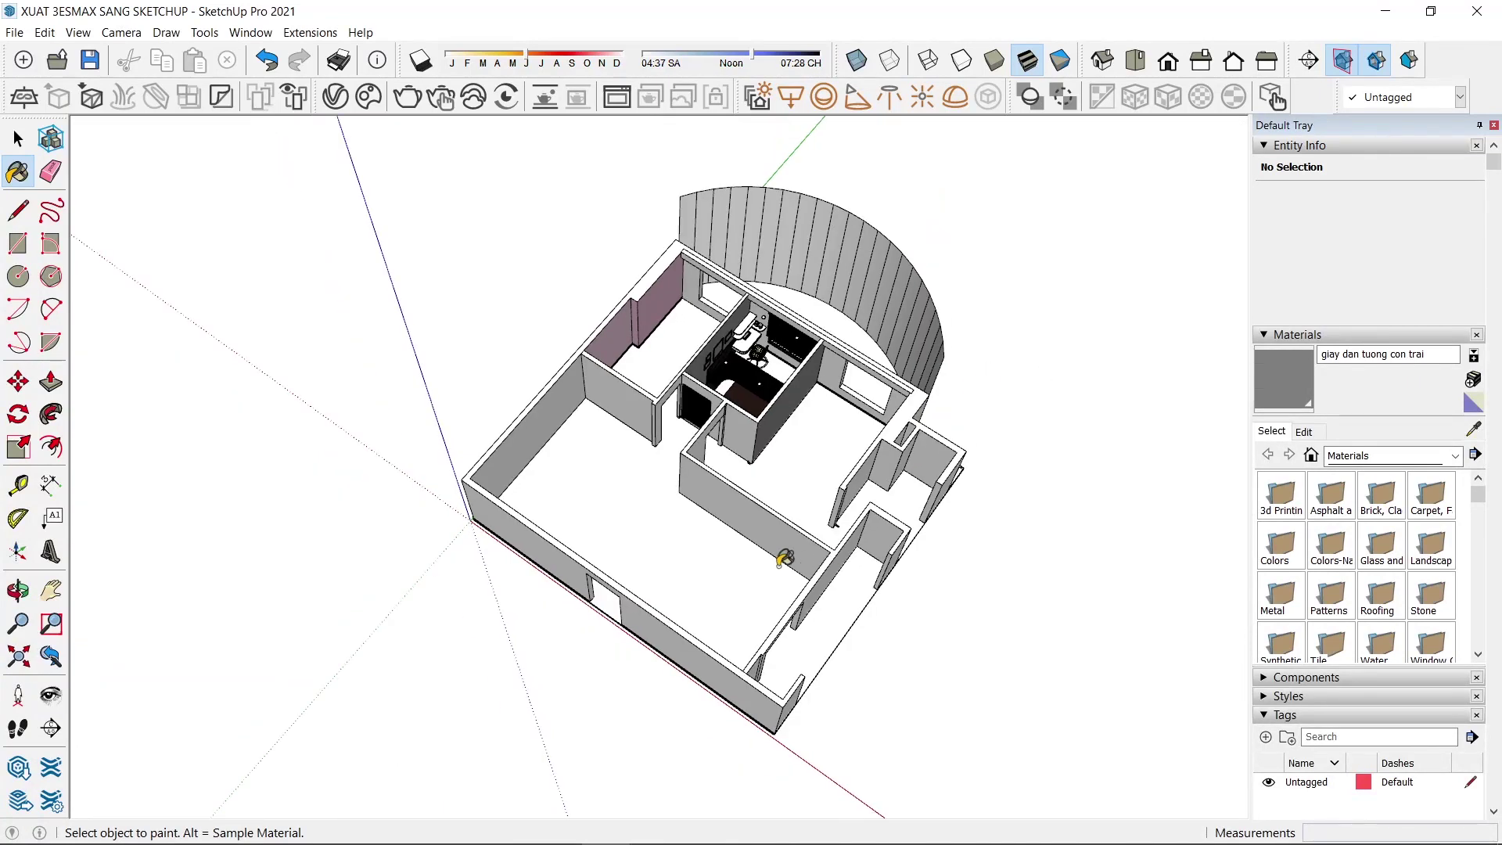
pyautogui.scroll(5, 718, 486)
pyautogui.moveTo(717, 485)
pyautogui.mouseDown(button='middle')
pyautogui.moveTo(775, 449)
pyautogui.moveTo(798, 376)
pyautogui.mouseUp(button='middle')
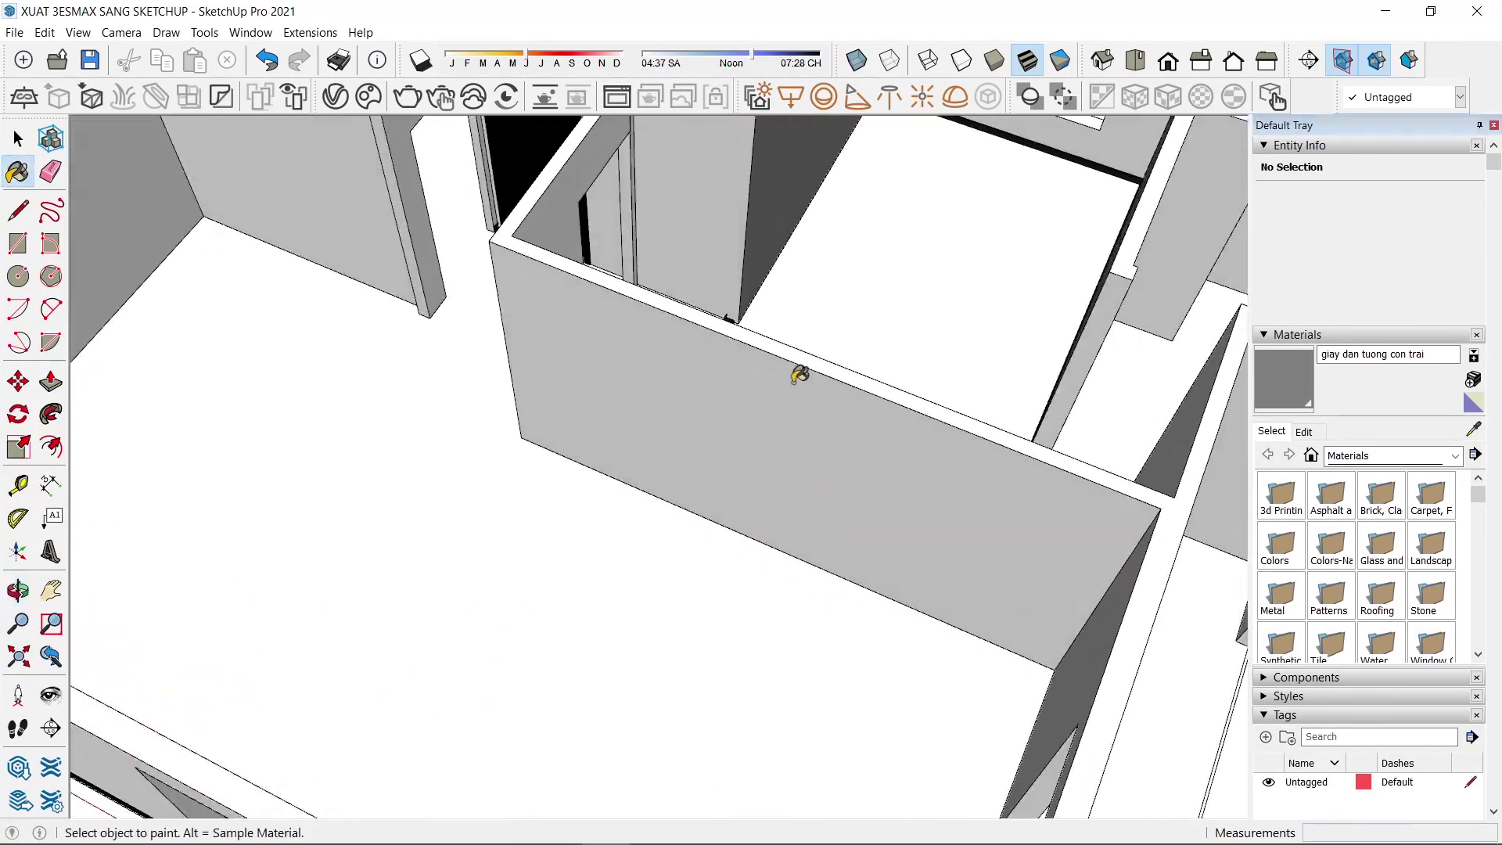
pyautogui.scroll(3, 764, 345)
pyautogui.press('space')
pyautogui.click(705, 387)
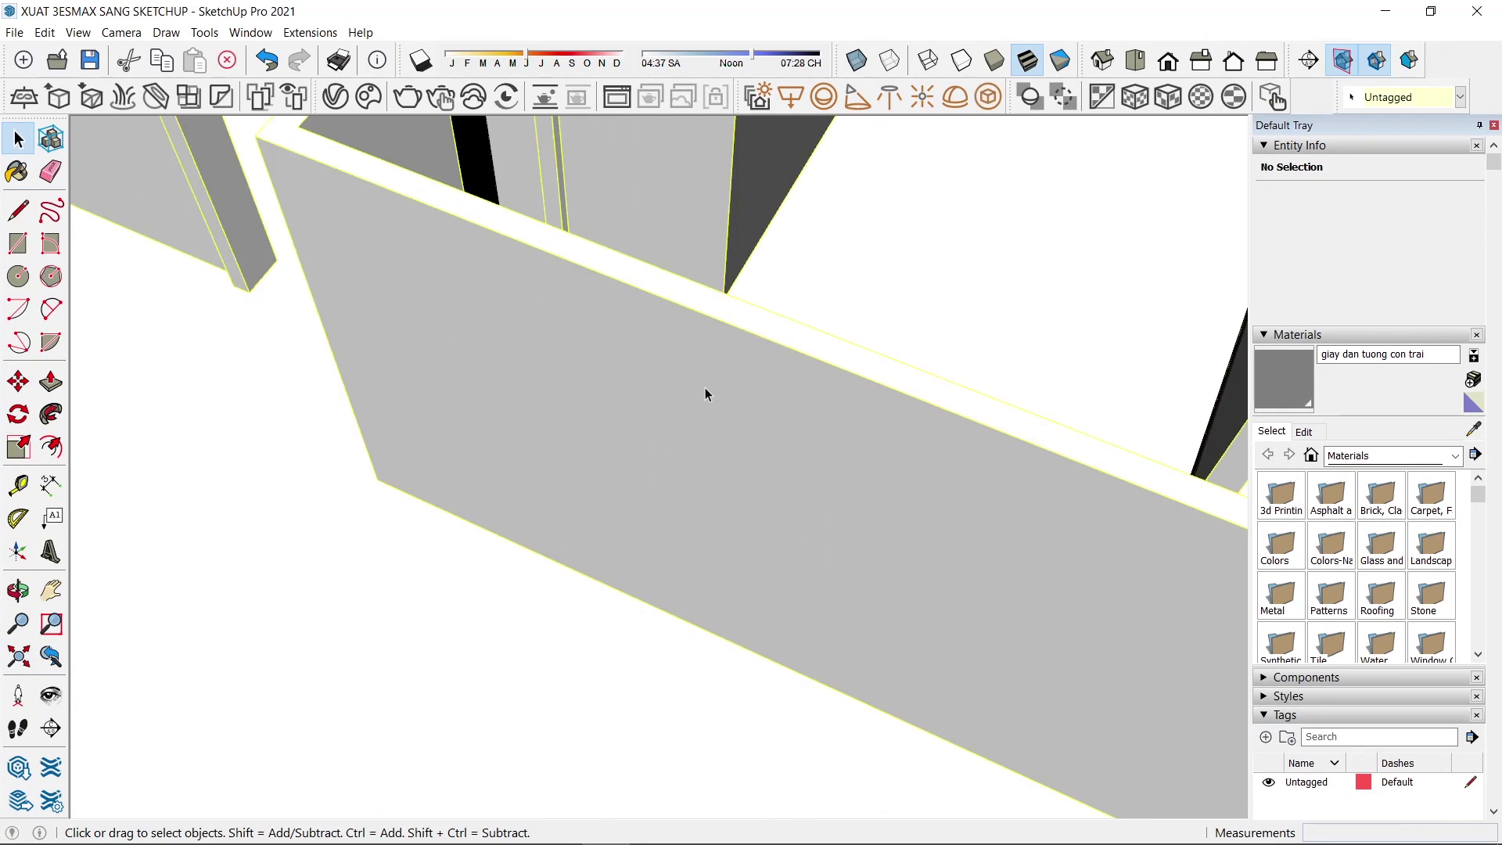
pyautogui.doubleClick(691, 369)
pyautogui.click(667, 401)
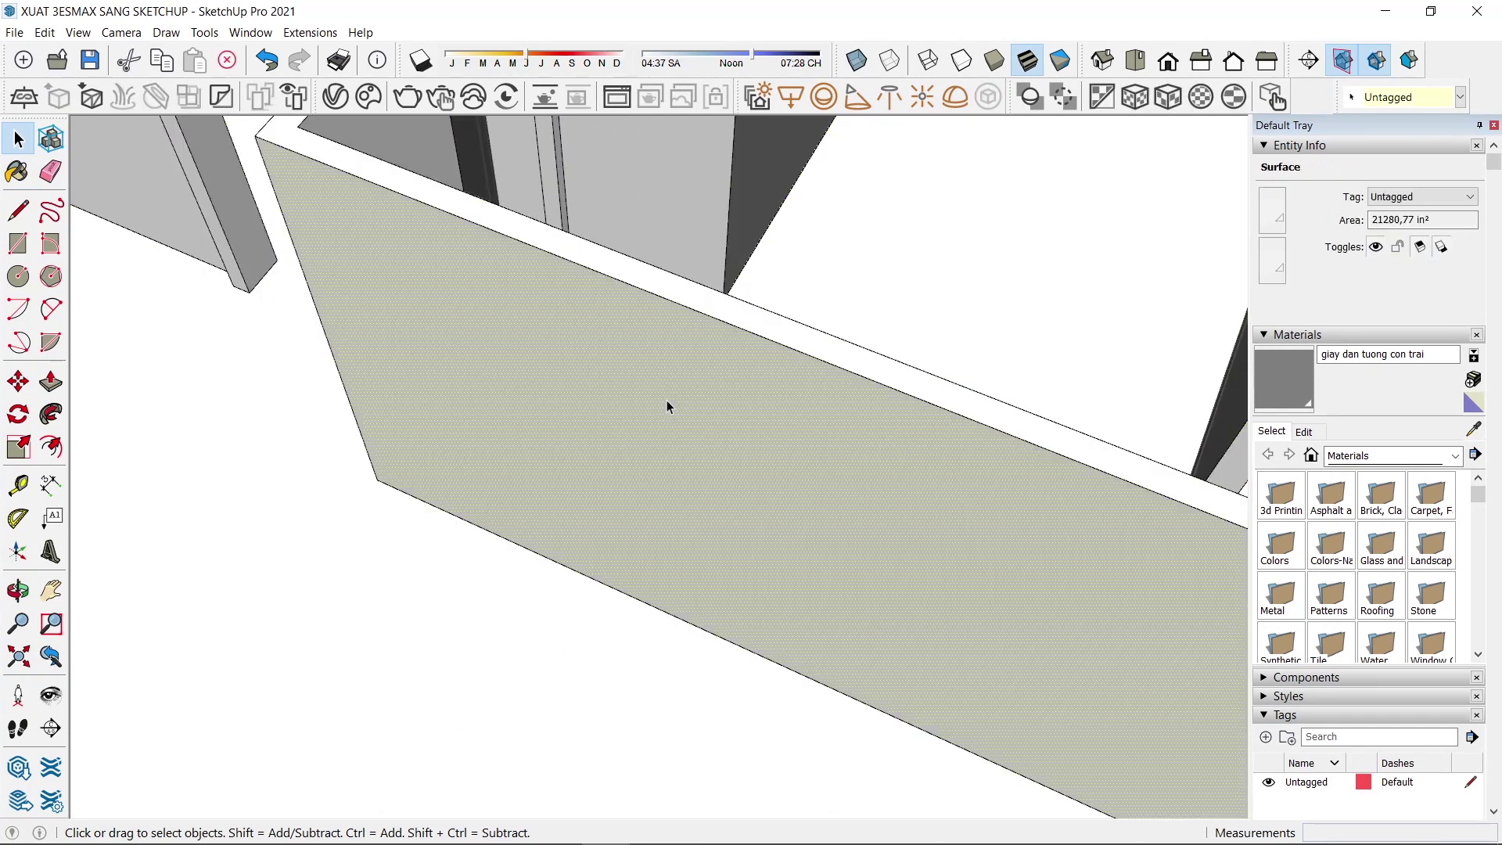
pyautogui.press('p')
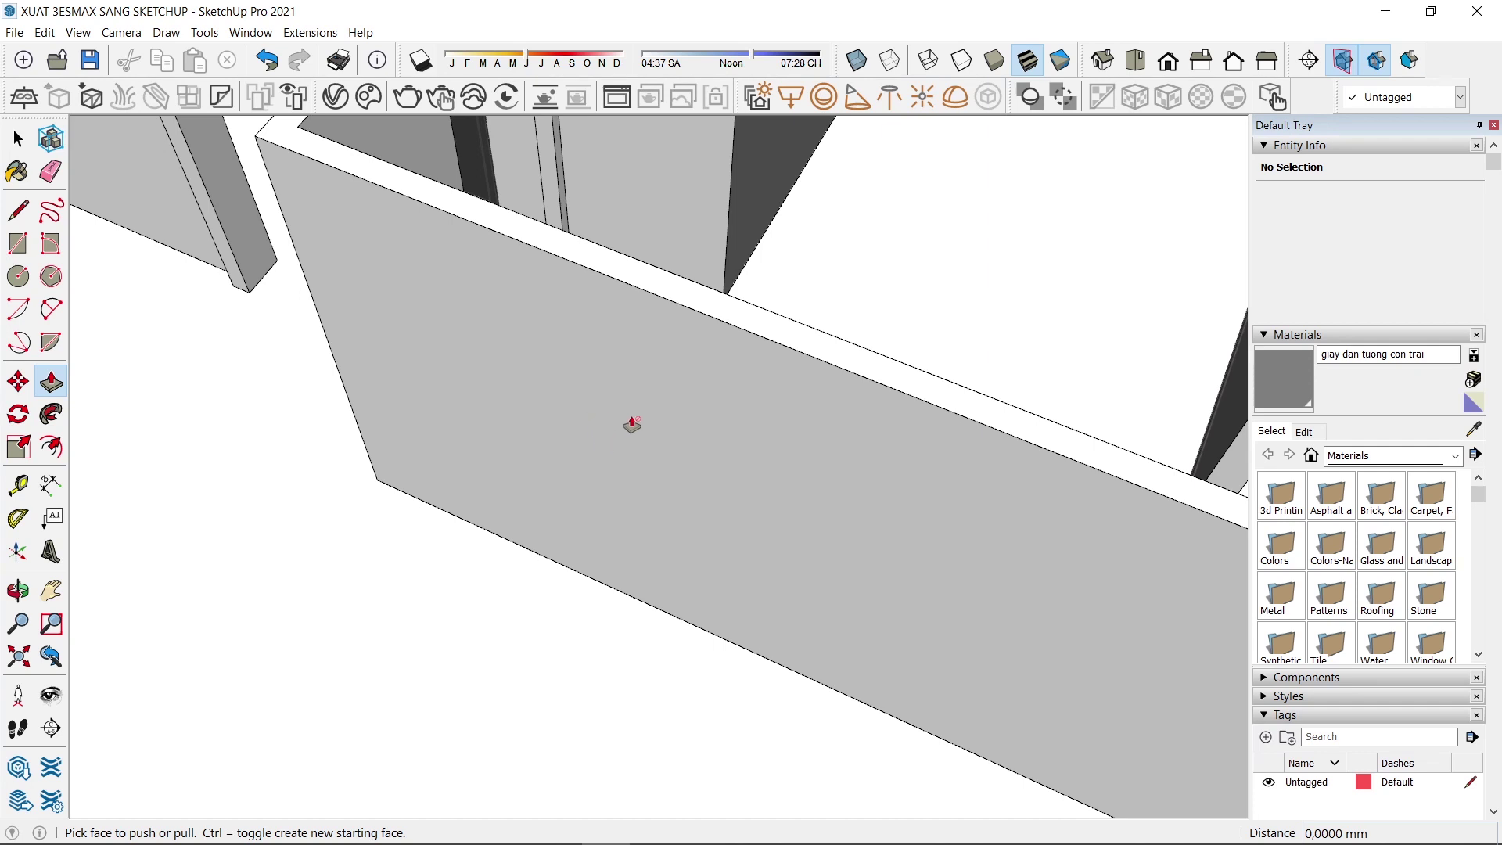
pyautogui.press('space')
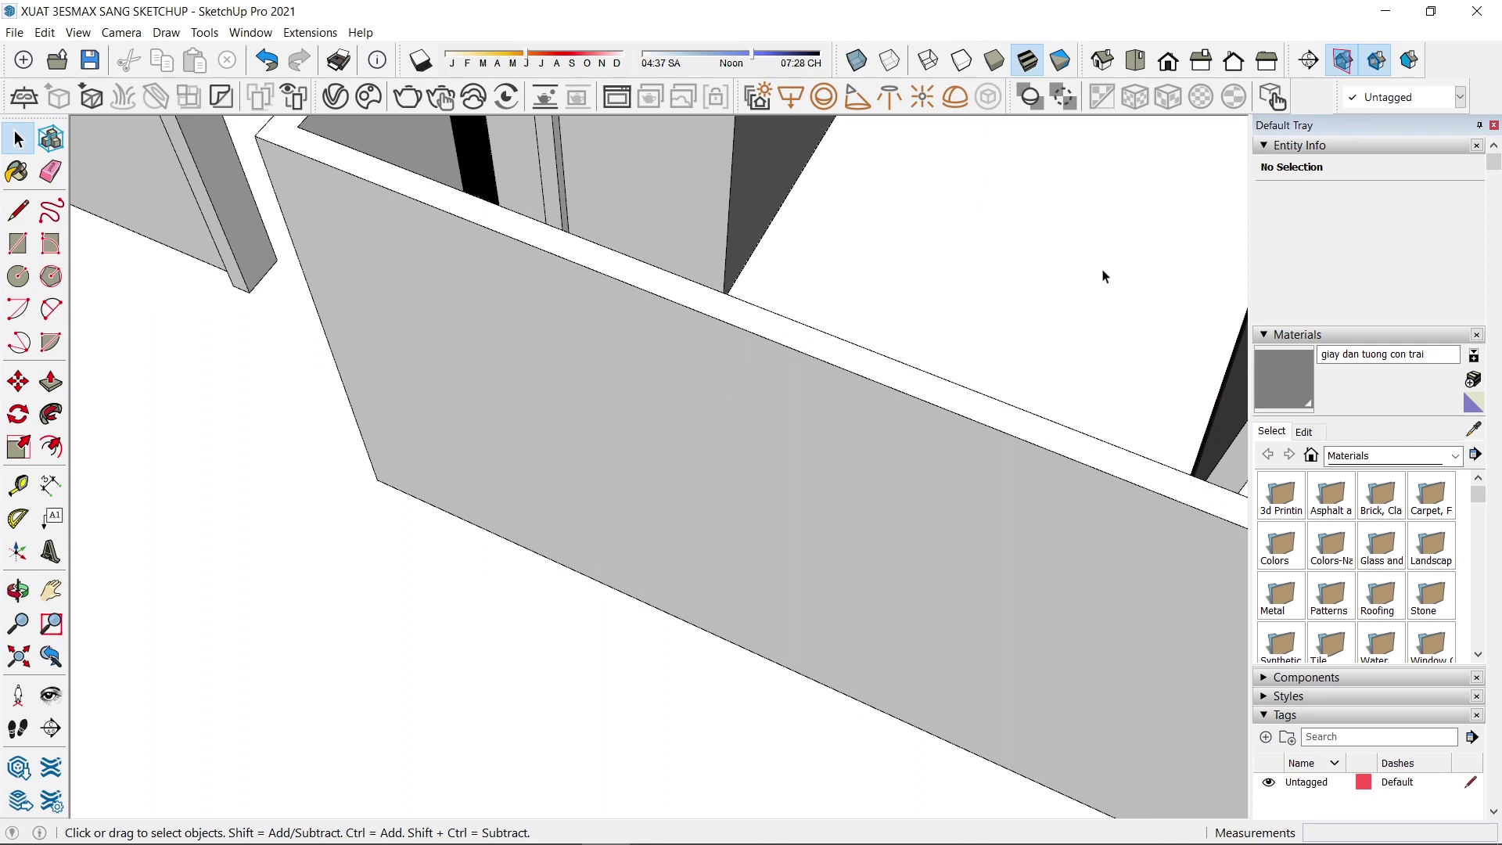
pyautogui.scroll(-3, 626, 446)
pyautogui.scroll(-3, 657, 419)
pyautogui.scroll(-3, 679, 401)
pyautogui.moveTo(678, 401)
pyautogui.mouseDown(button='middle')
pyautogui.moveTo(637, 443)
pyautogui.moveTo(626, 328)
pyautogui.mouseUp(button='middle')
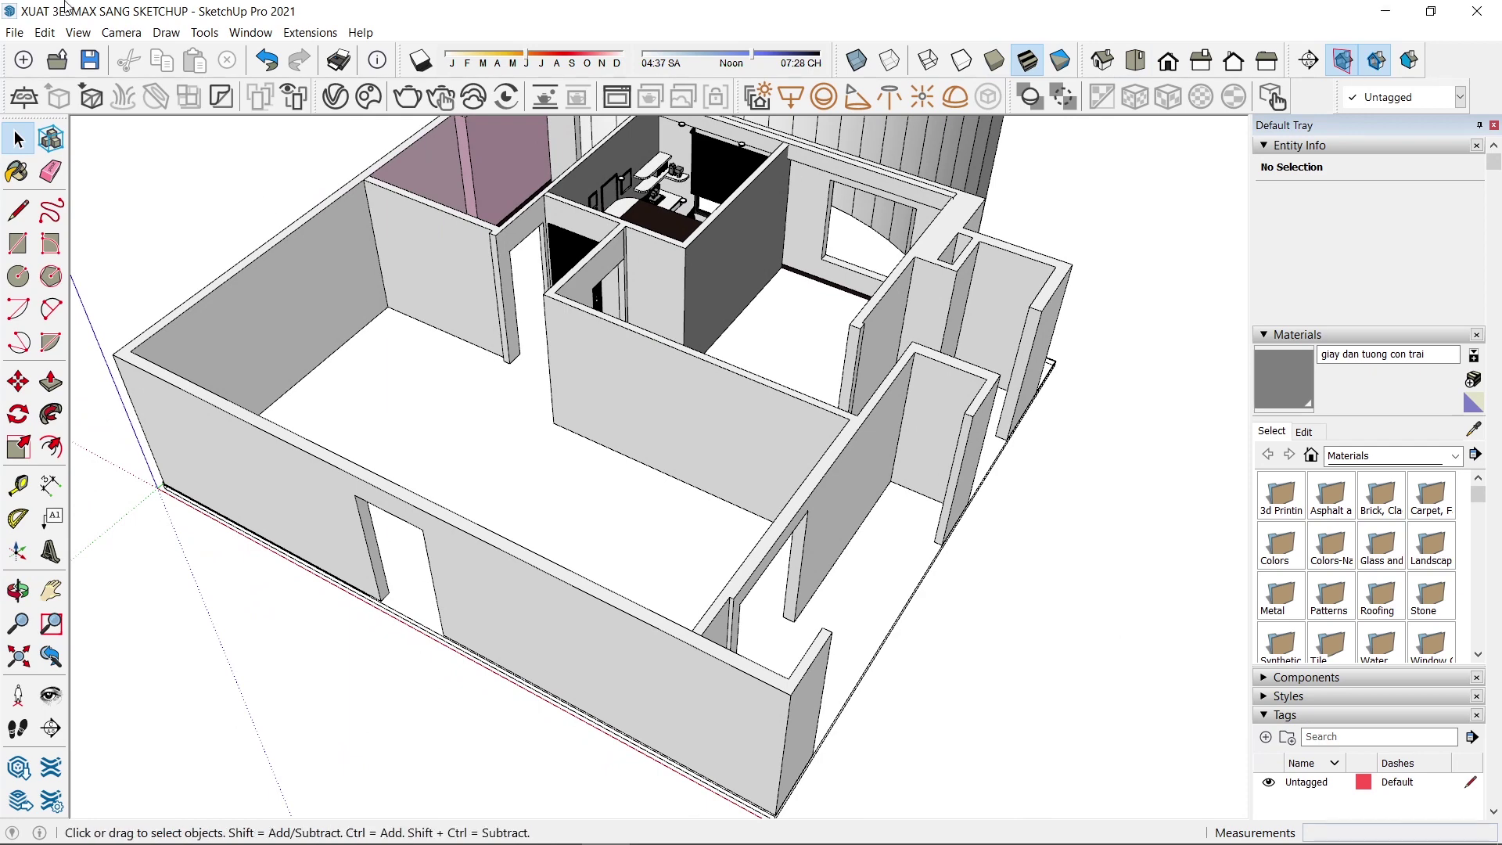
# Start a new model without saving the imported one, then switch to the 3ds Max bedroom scene
pyautogui.click(14, 33)
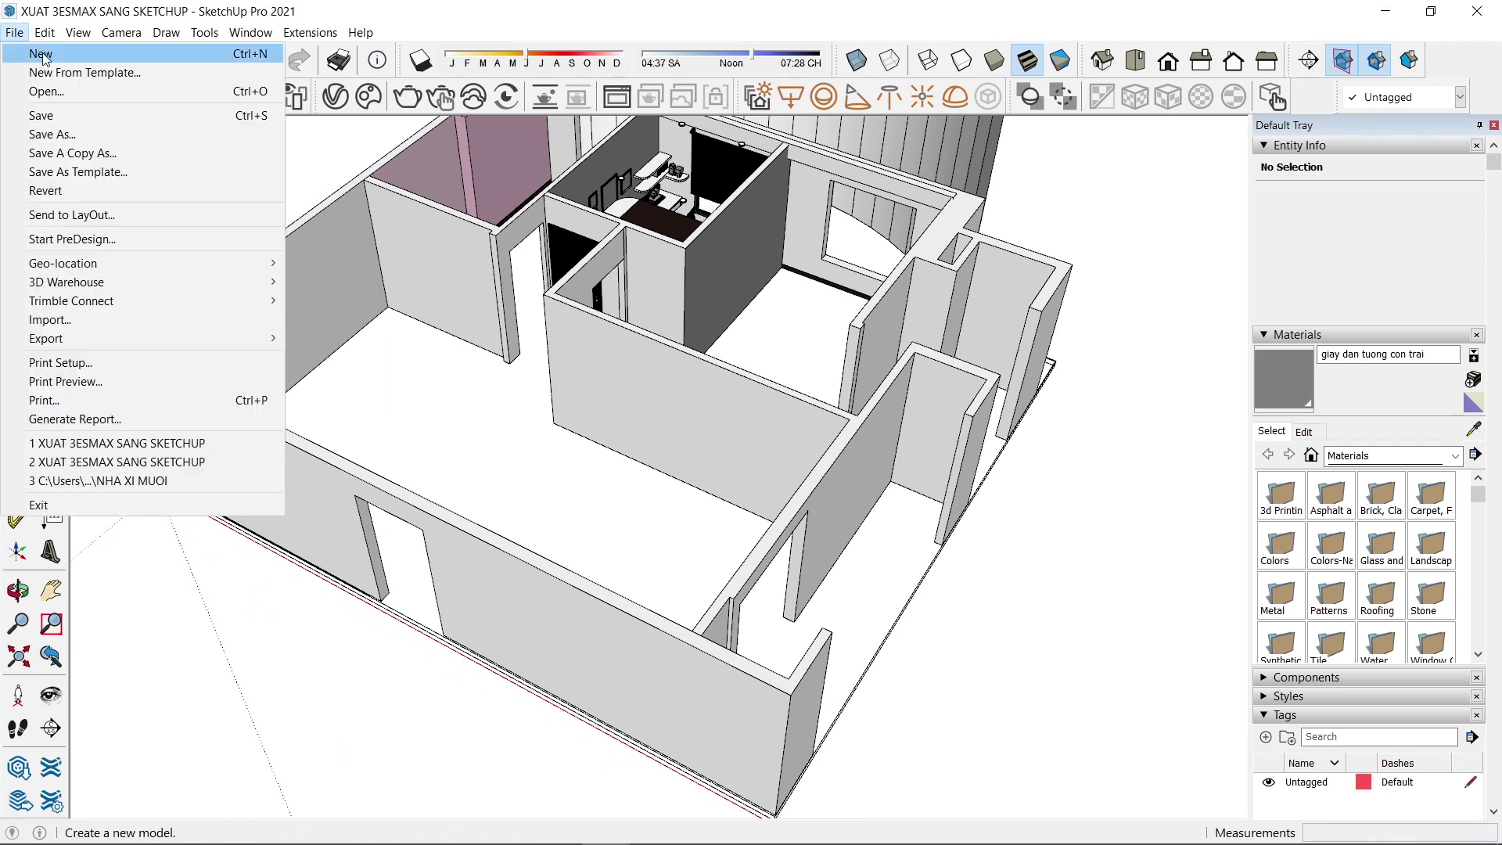
pyautogui.click(41, 52)
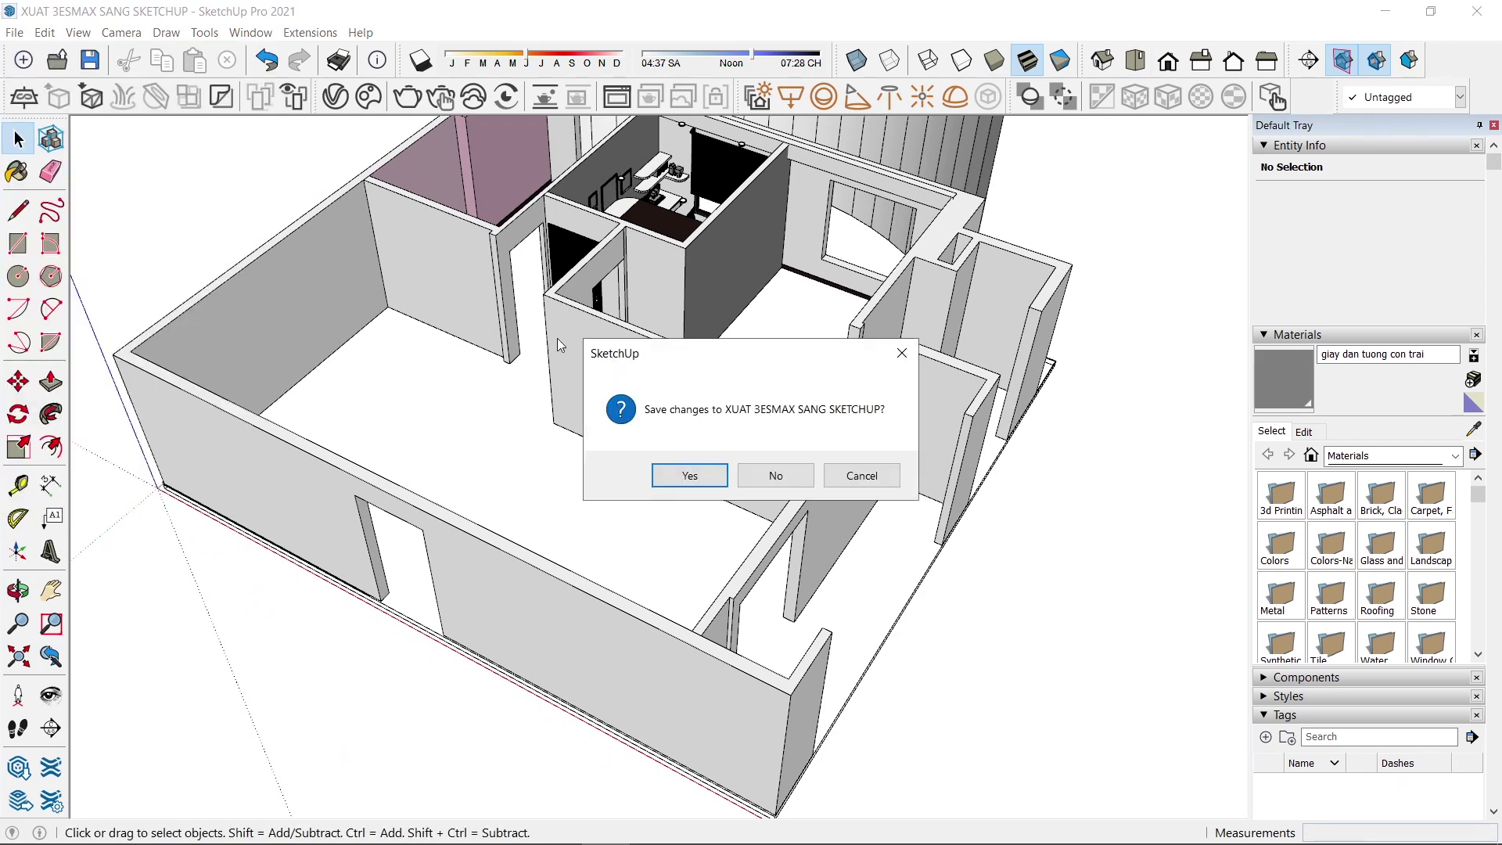
pyautogui.click(770, 477)
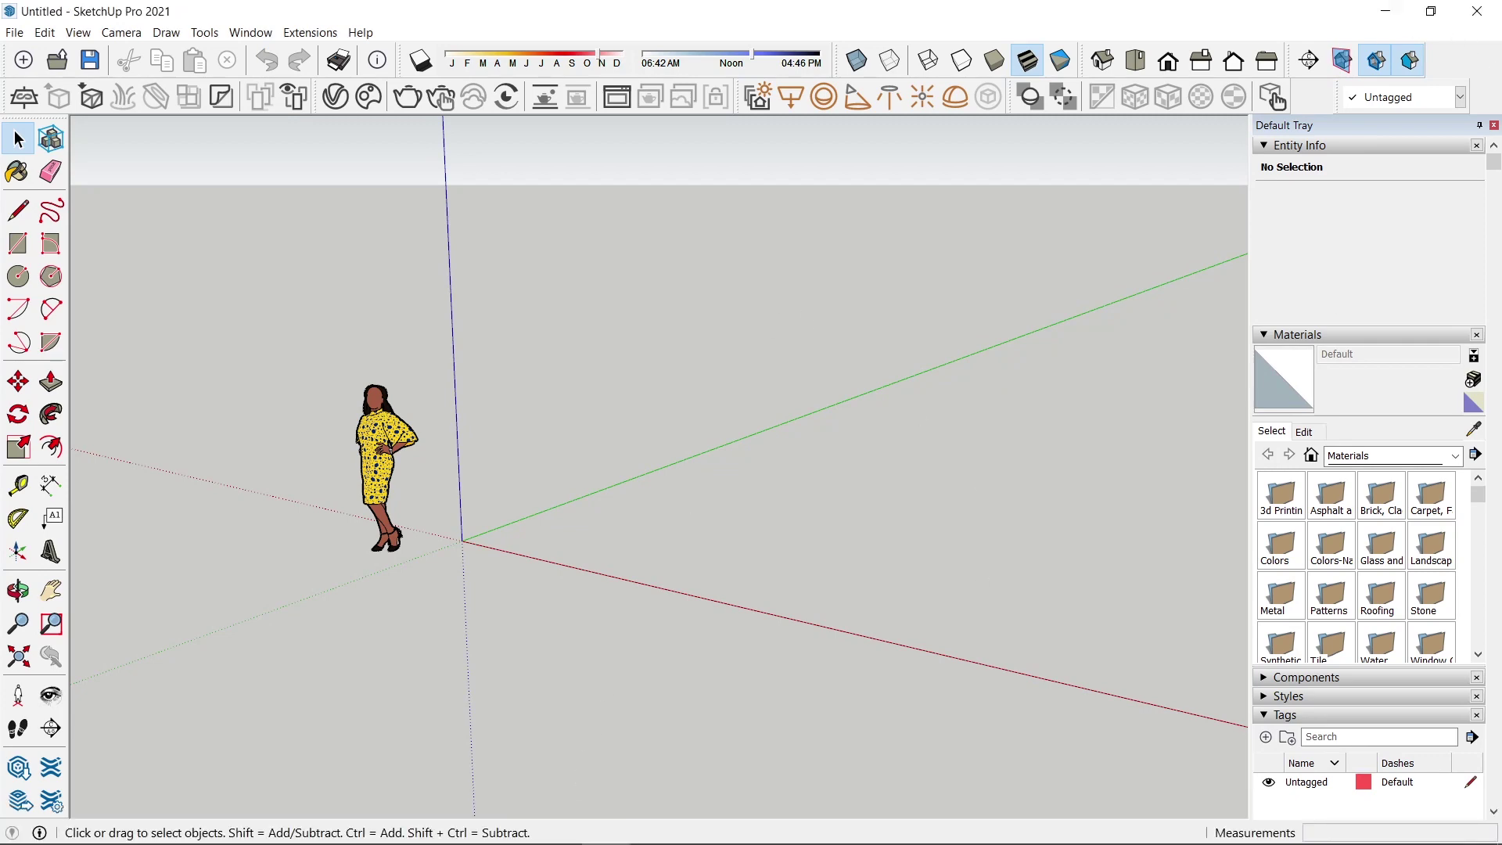
pyautogui.click(556, 825)
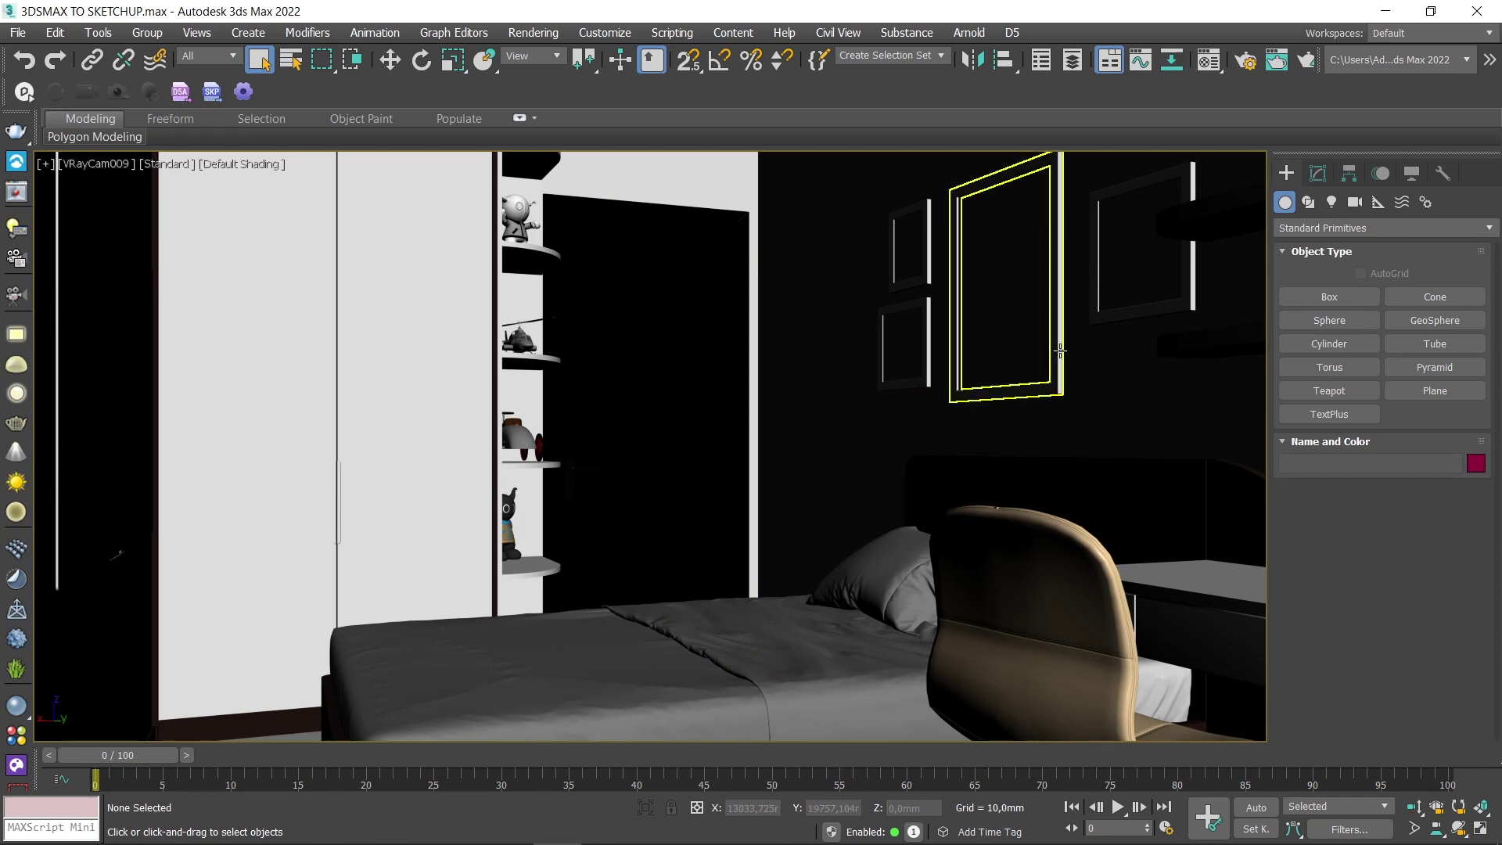
# Open the V-Ray .vrscene exporter from the viewport's right-click quad menu
pyautogui.rightClick(1192, 281)
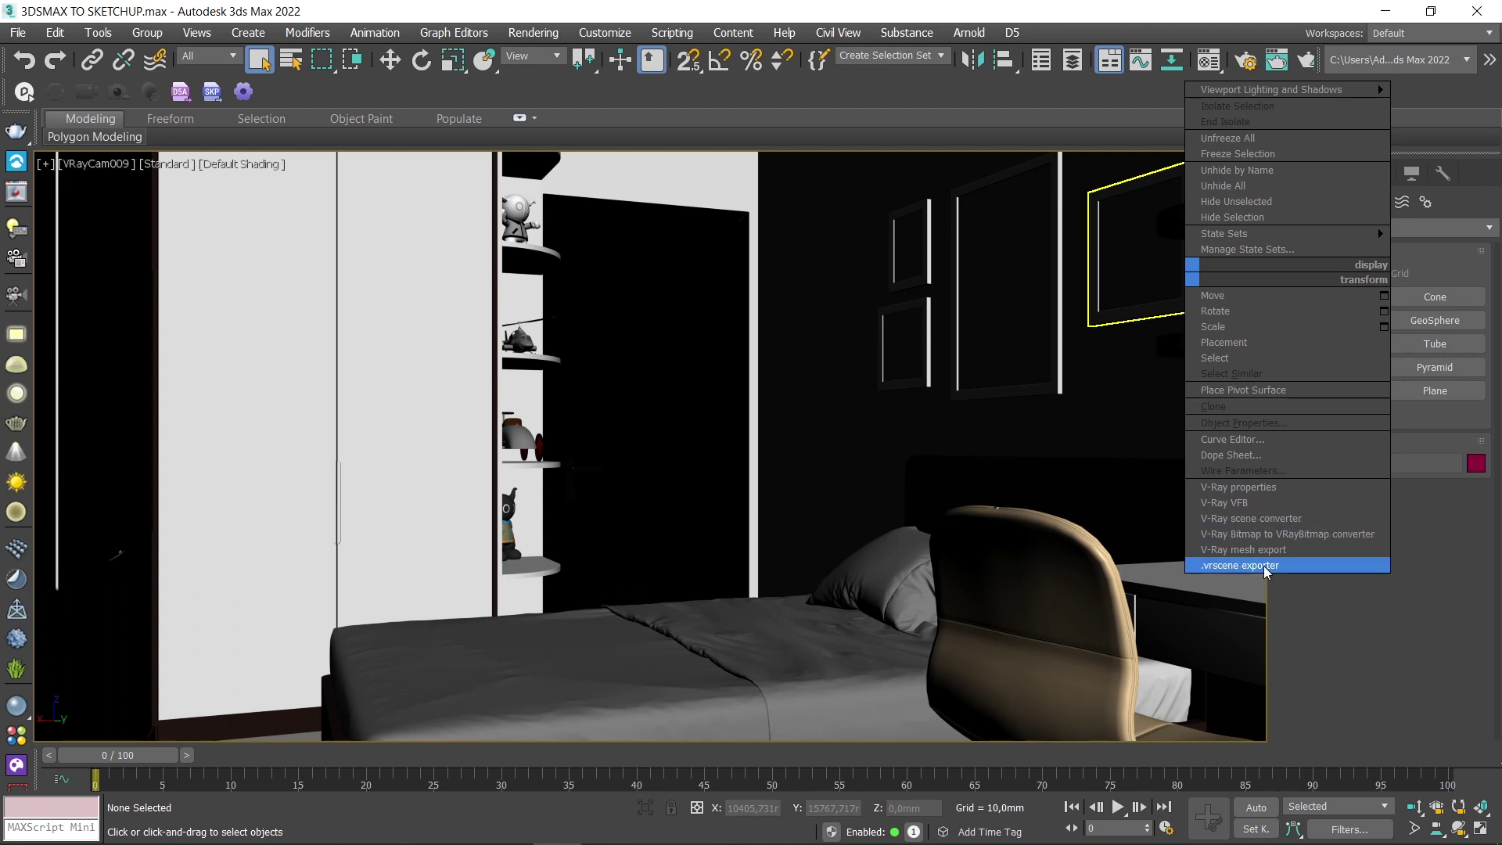
pyautogui.click(1264, 566)
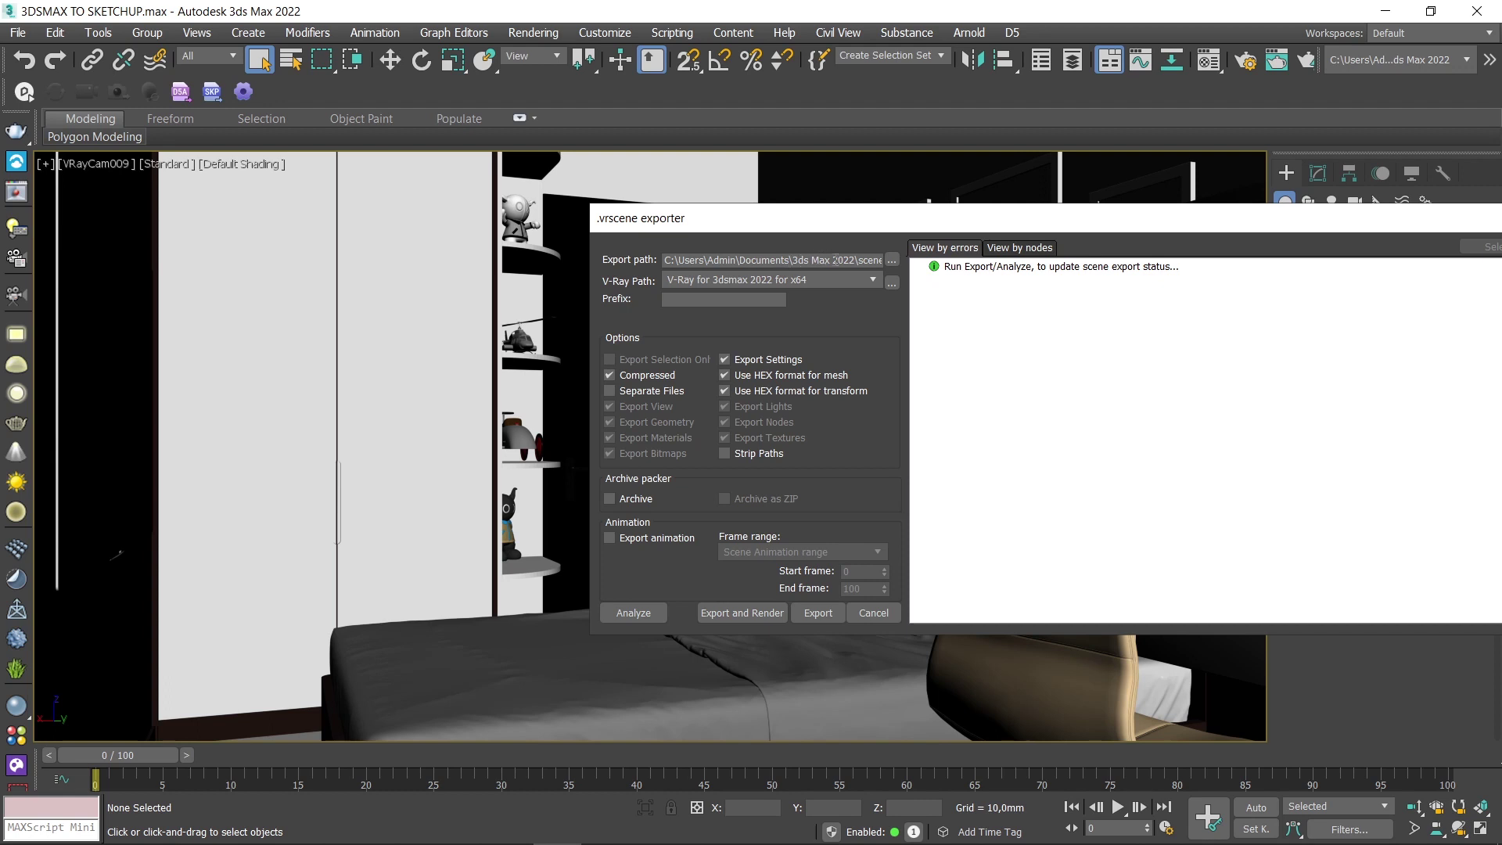
# Set the export path to 'vr scenne skp' in the Desktop's XUAT 3ESMAX SANG SKETCHUPSU_Textures folder
pyautogui.click(892, 261)
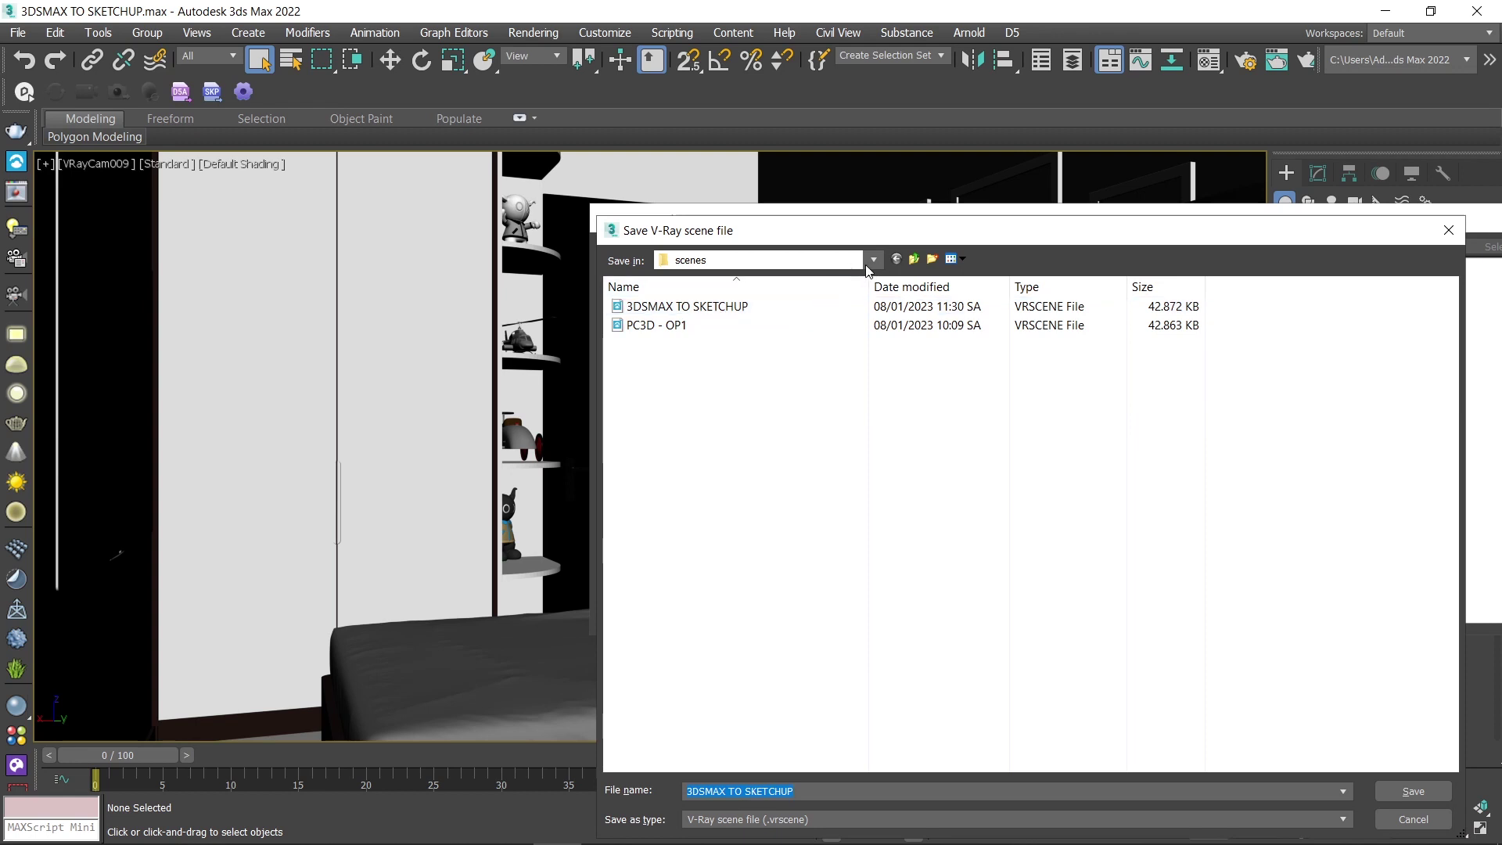
pyautogui.click(870, 263)
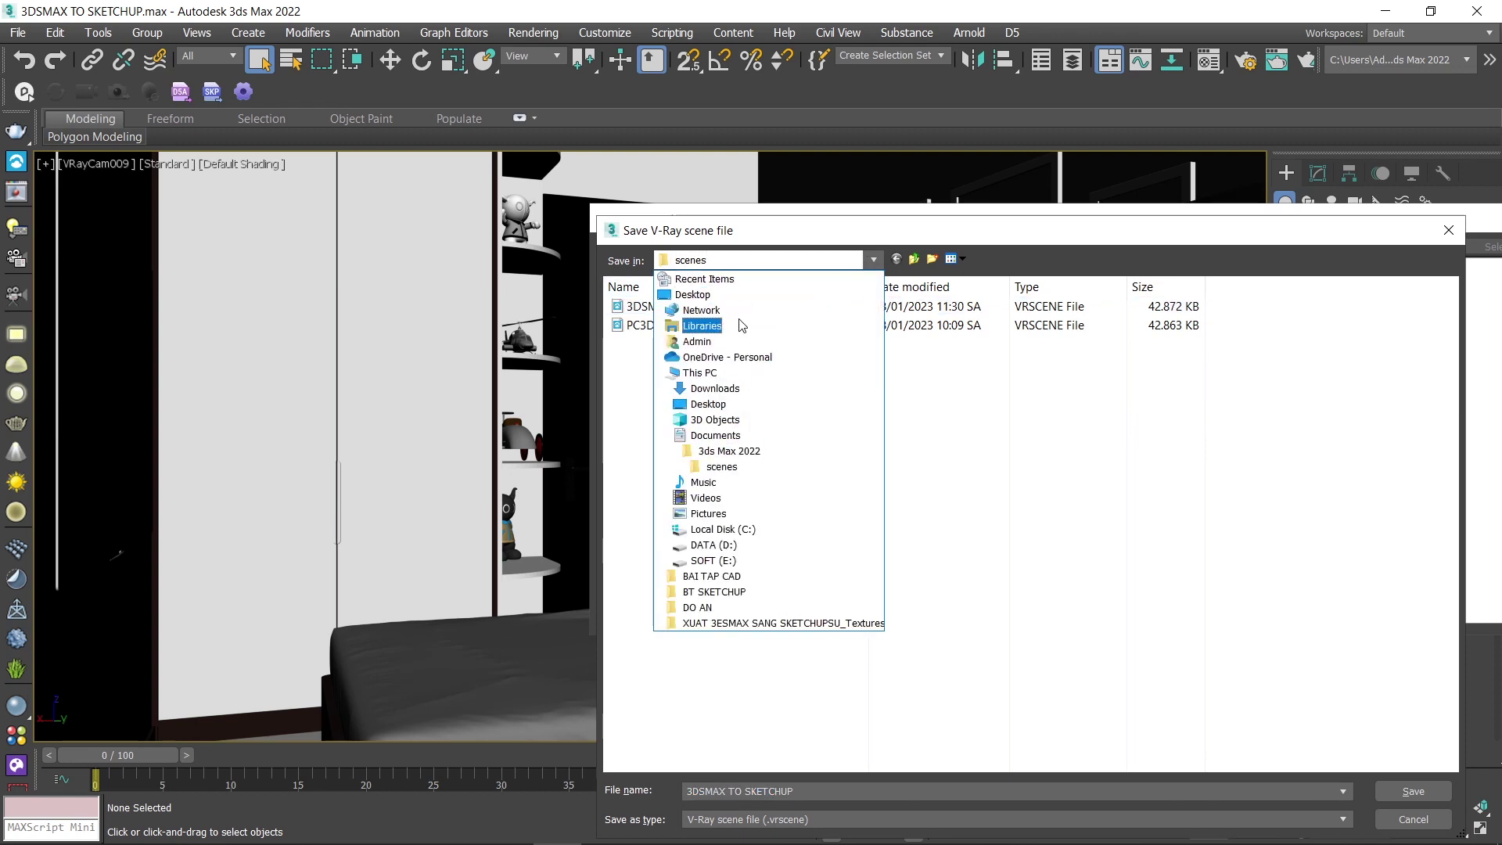
pyautogui.click(696, 294)
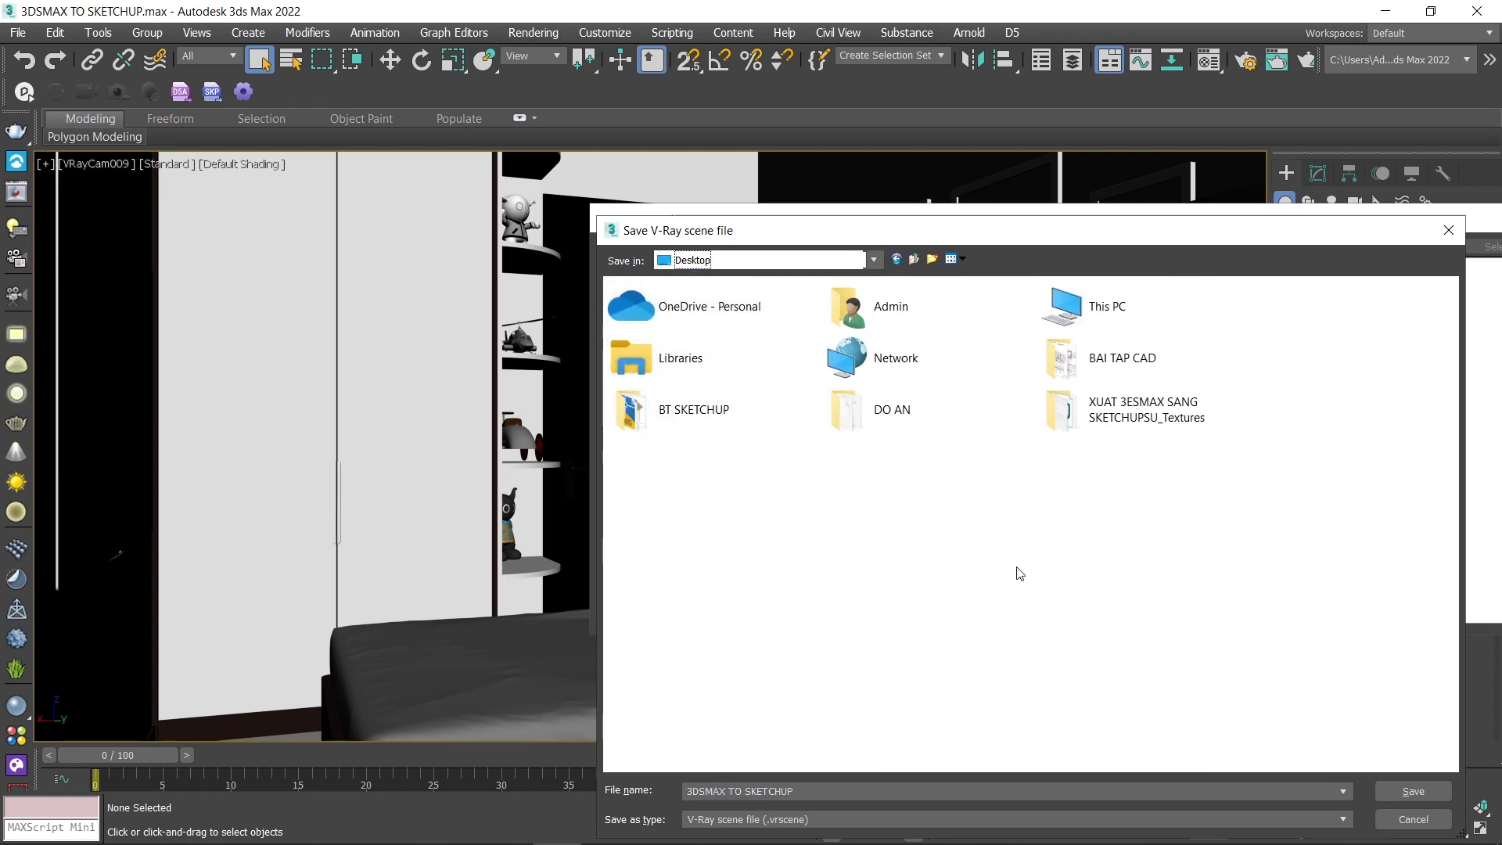
pyautogui.doubleClick(1104, 409)
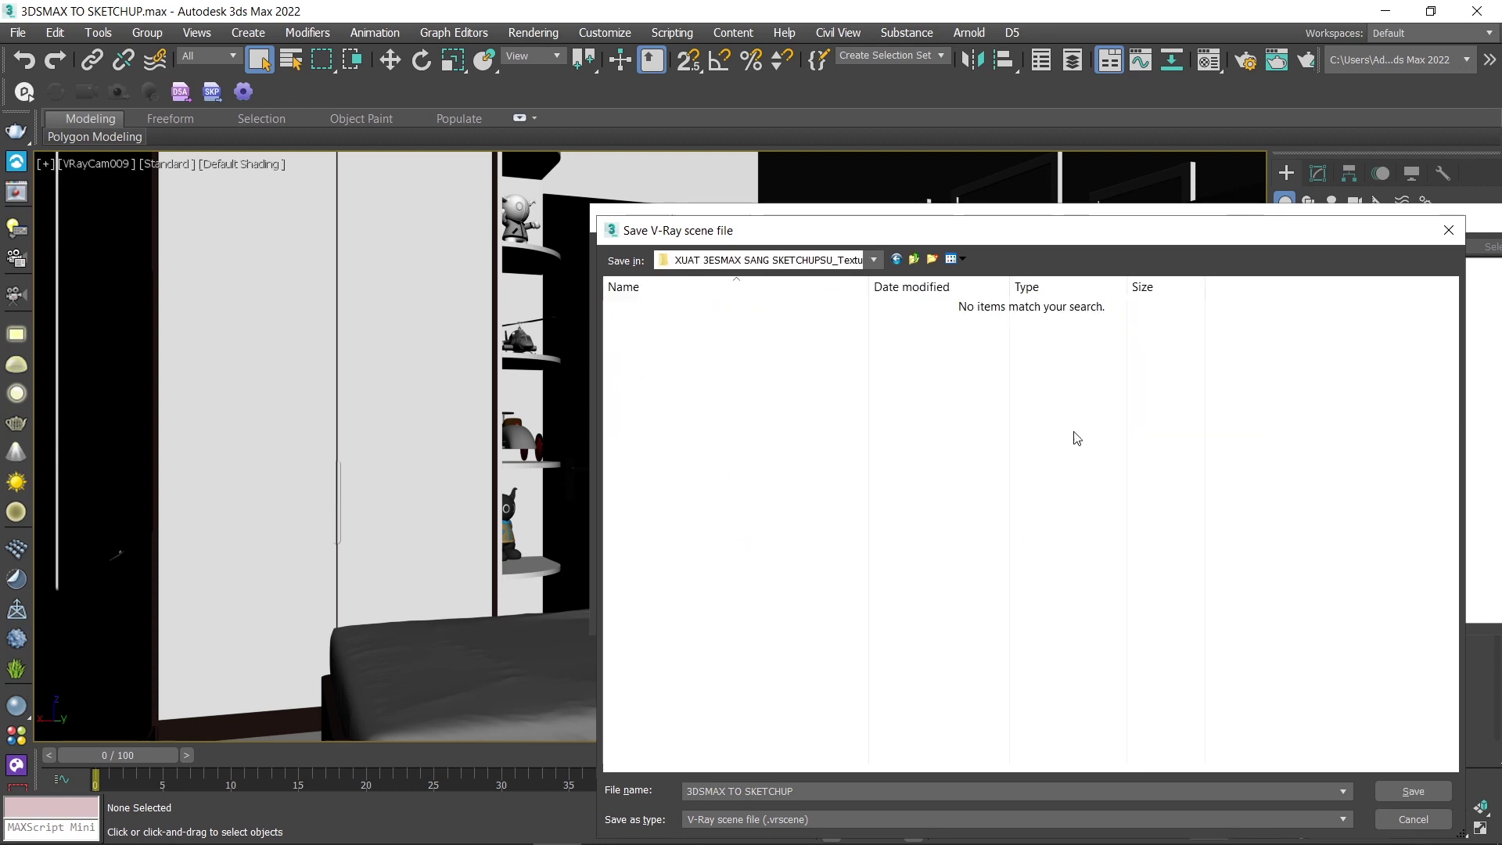
pyautogui.click(837, 790)
pyautogui.press('BackSpace')
pyautogui.press('BackSpace')
pyautogui.press('BackSpace')
pyautogui.press('BackSpace')
pyautogui.press('BackSpace')
pyautogui.press('BackSpace')
pyautogui.press('BackSpace')
pyautogui.write('kp')
pyautogui.click(1422, 795)
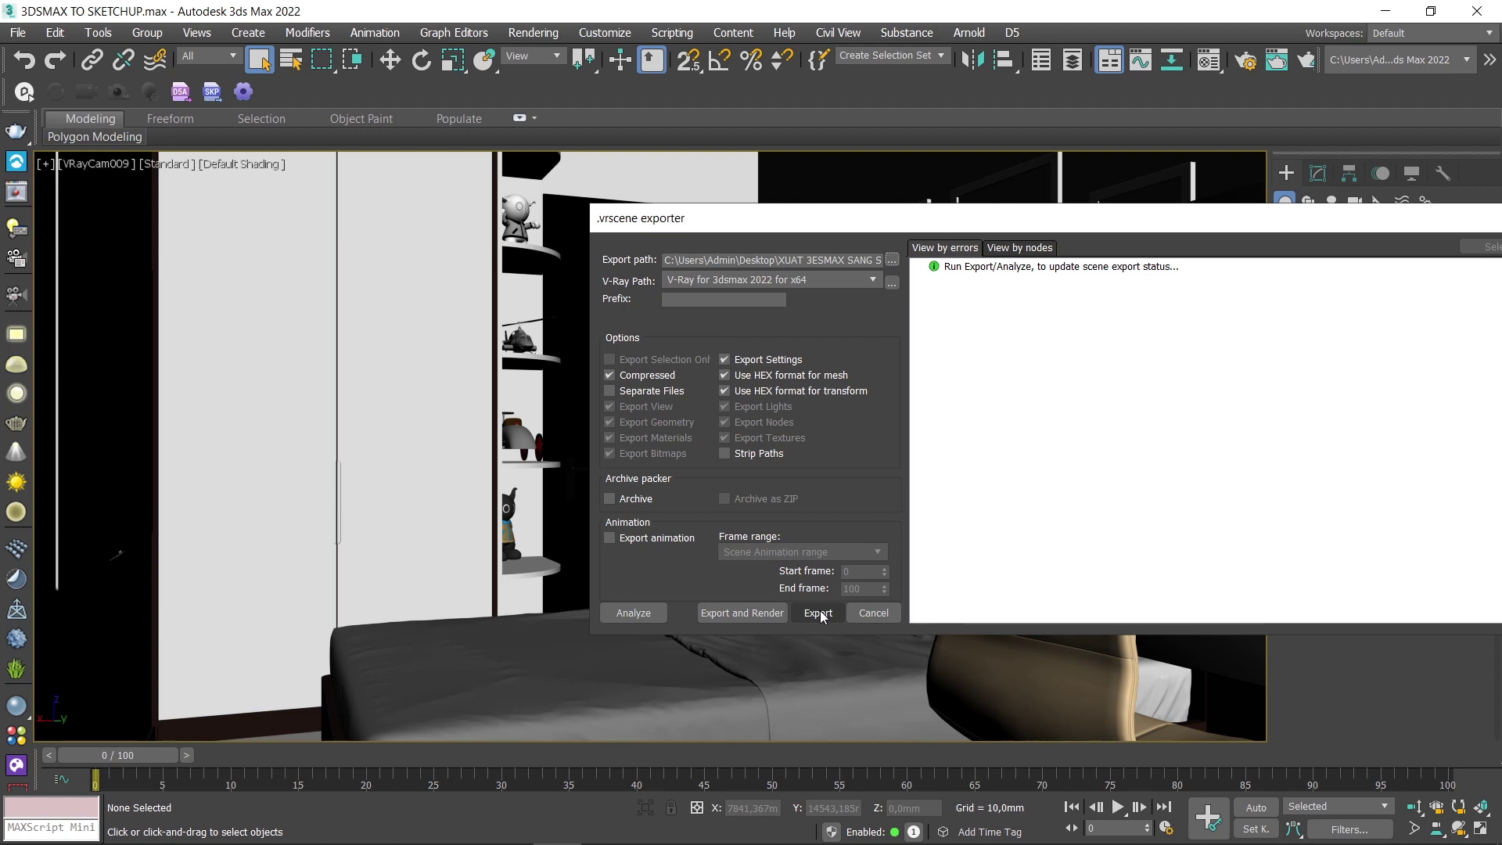
# Export the bedroom scene to the vr scenne skp vrscene file
pyautogui.click(821, 616)
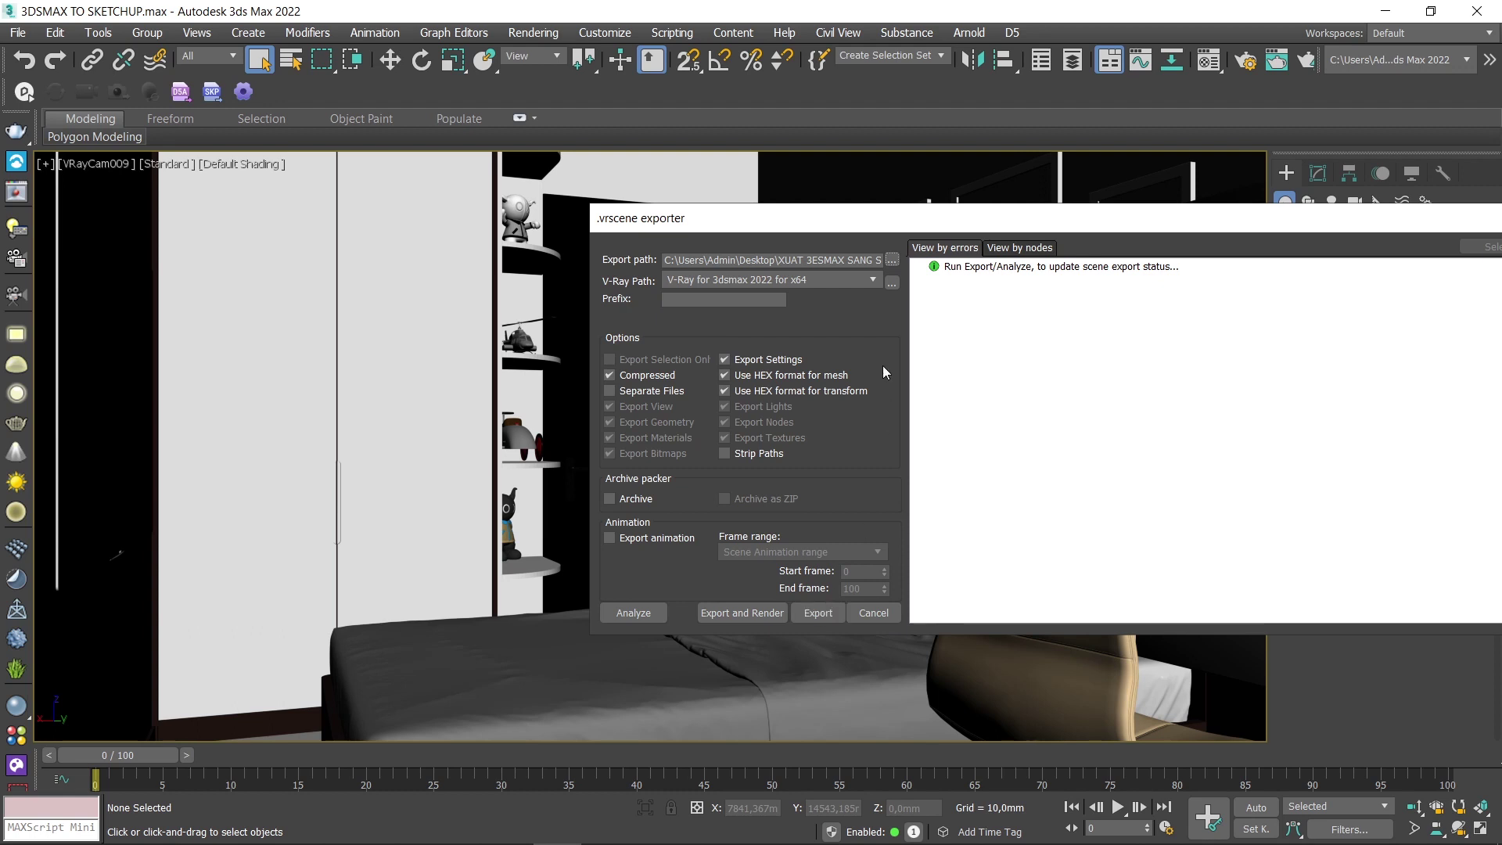
pyautogui.click(869, 282)
pyautogui.click(823, 612)
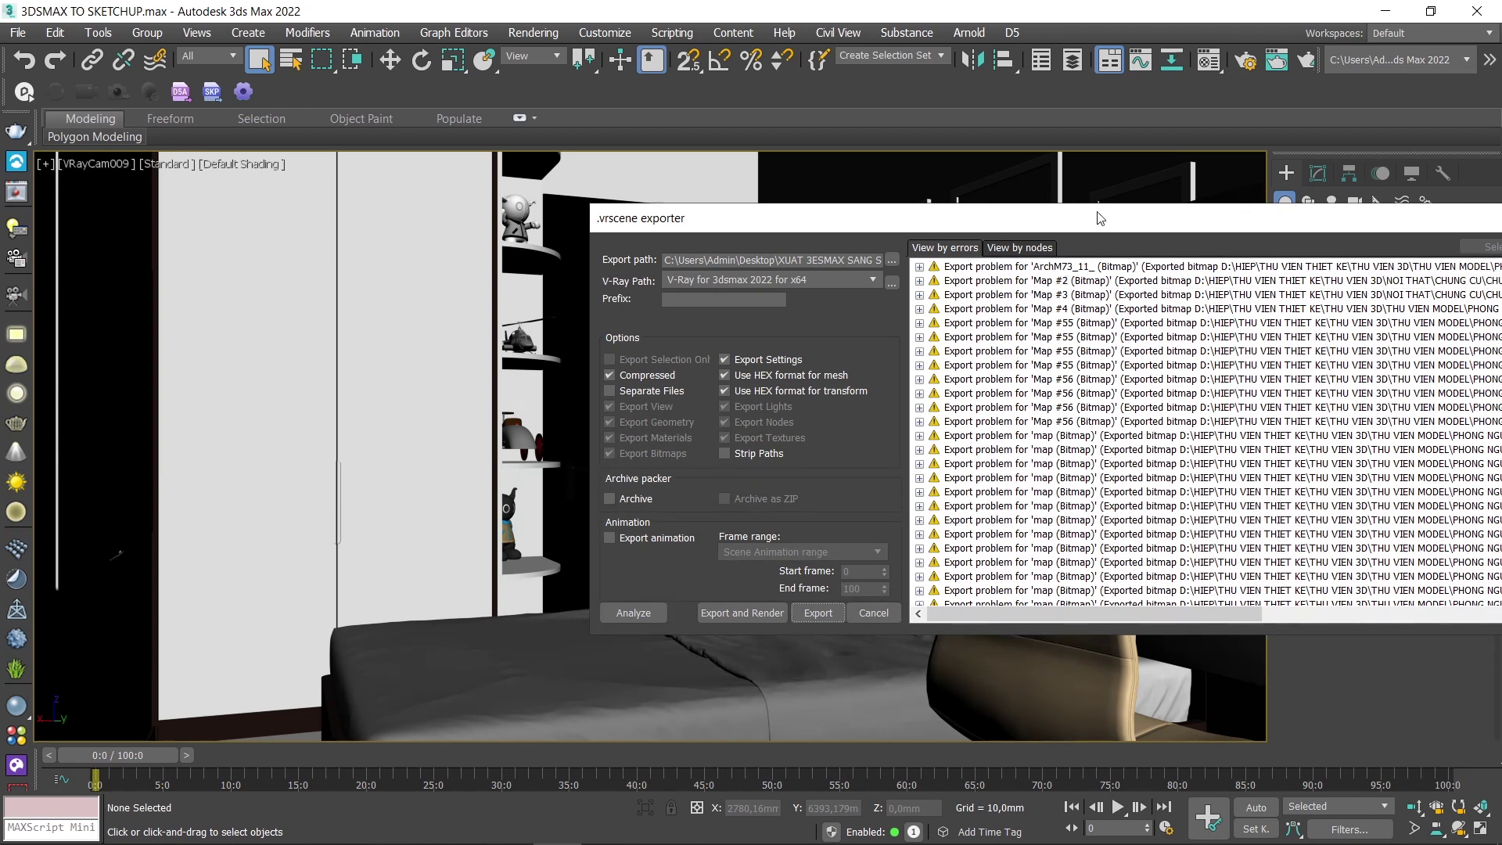
# Move the exporter dialog left and scroll through the bitmap export-problem warnings
pyautogui.moveTo(1098, 218); pyautogui.dragTo(709, 208)
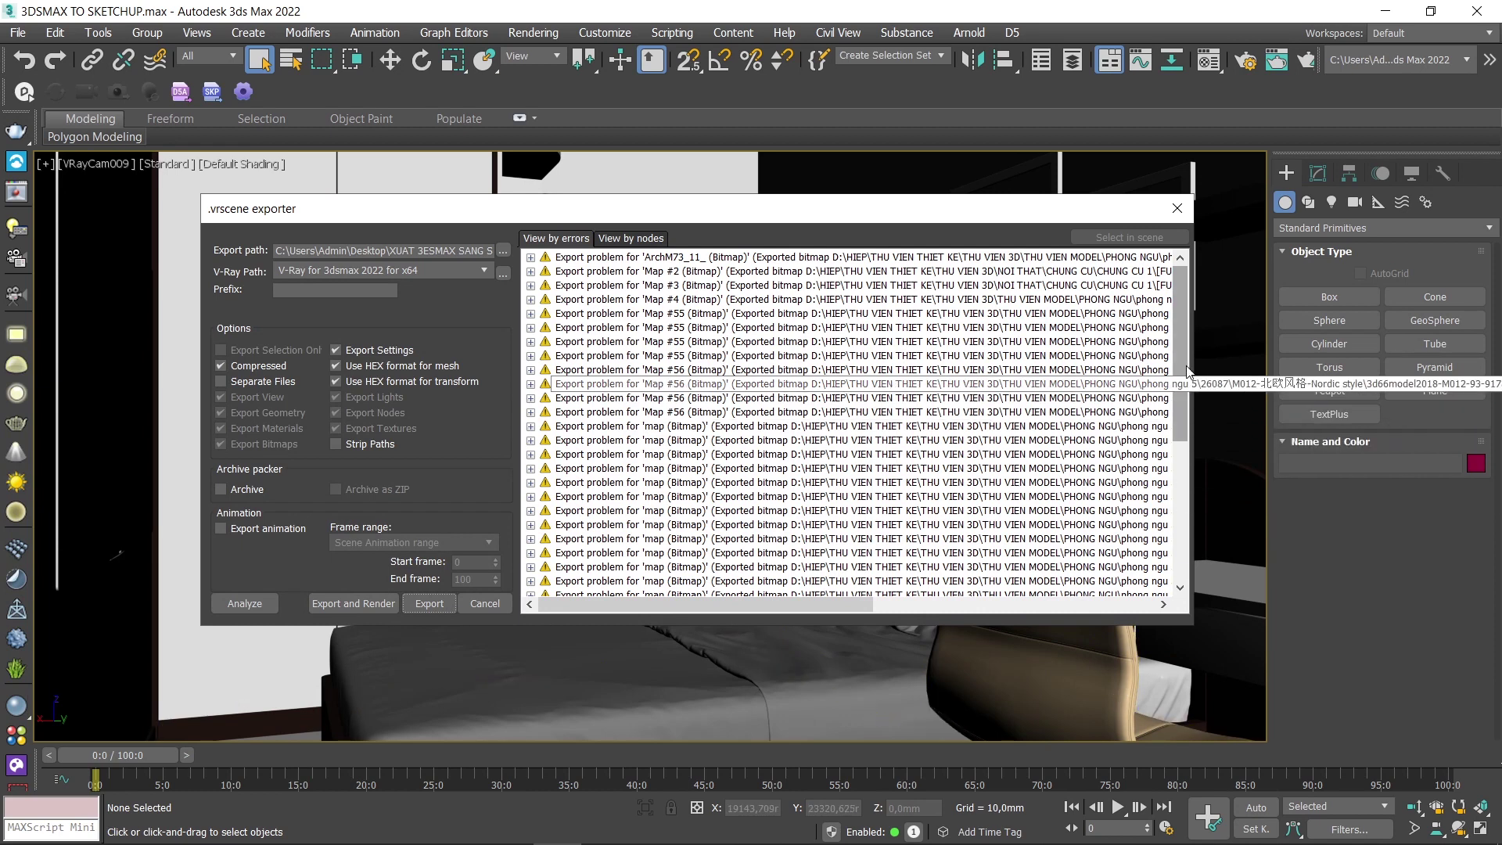
pyautogui.moveTo(1186, 369); pyautogui.dragTo(1157, 535)
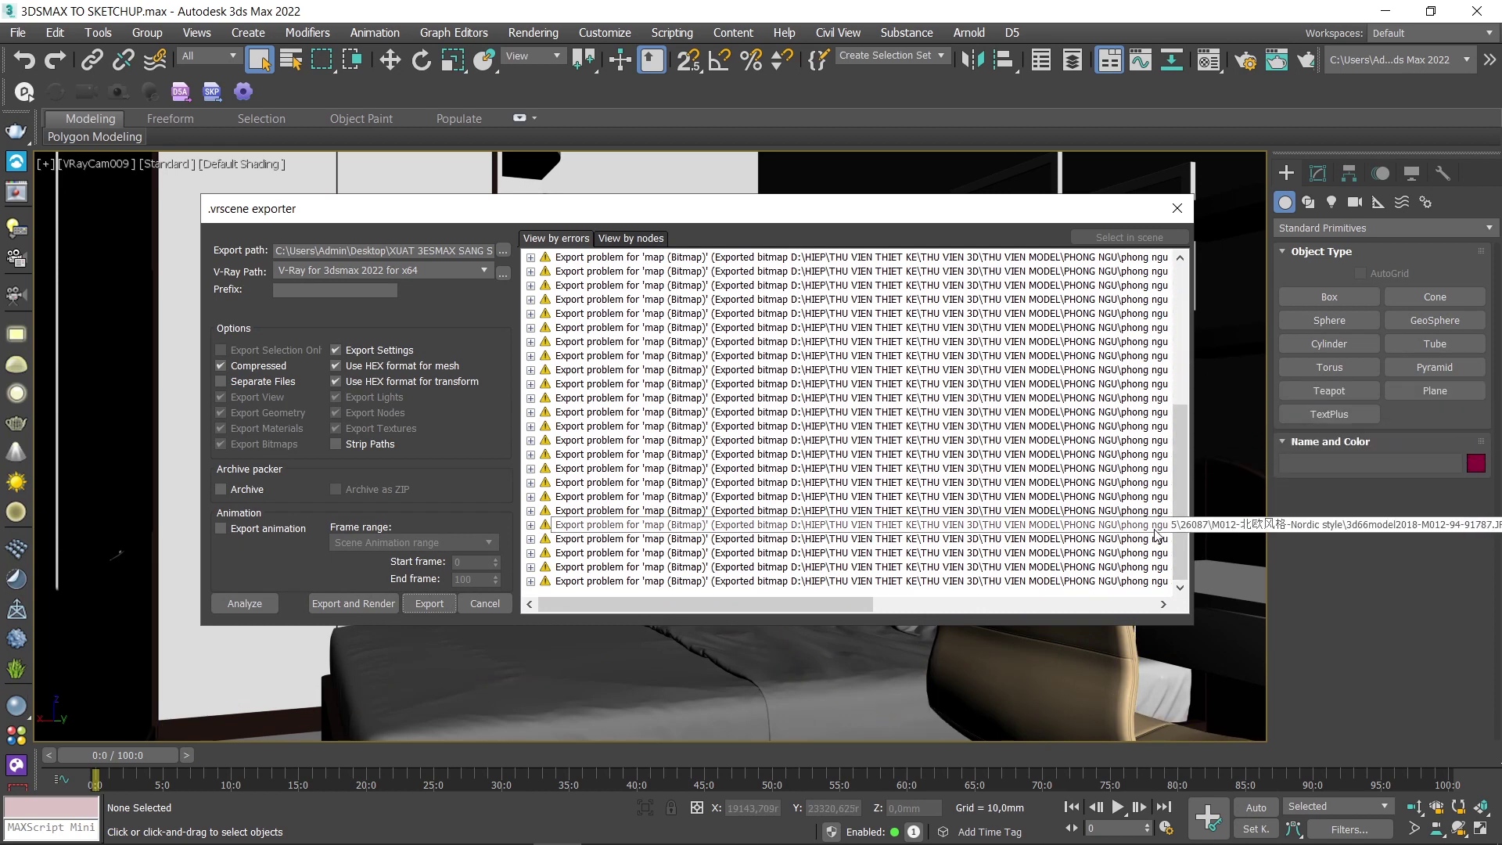
pyautogui.moveTo(857, 608)
pyautogui.mouseDown()
pyautogui.moveTo(859, 570)
pyautogui.moveTo(1008, 581)
pyautogui.mouseUp()
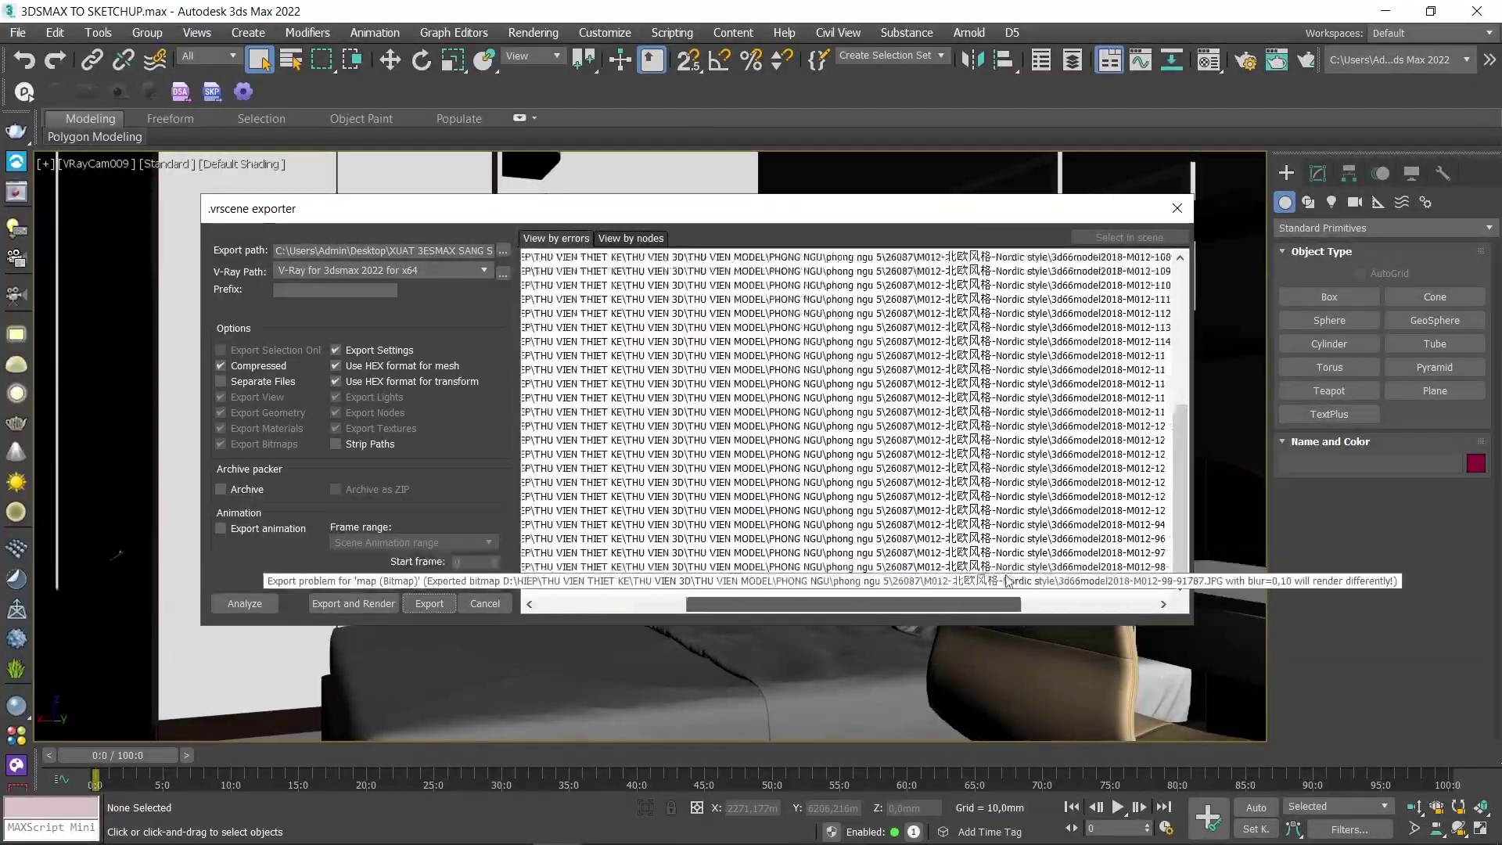
pyautogui.hscroll(3, 1007, 580)
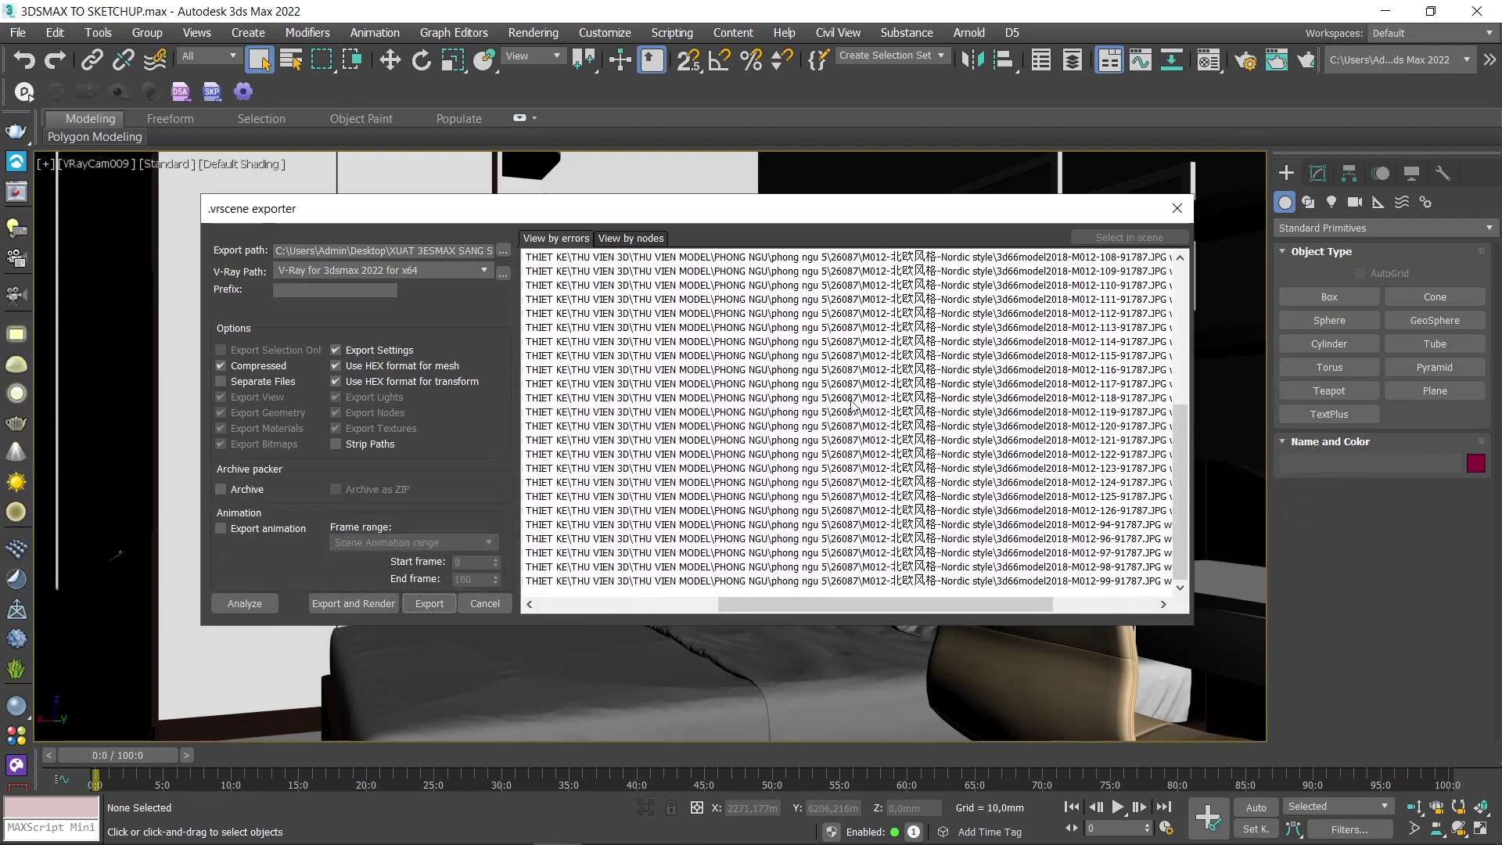
pyautogui.moveTo(436, 842)
pyautogui.moveTo(751, 835)
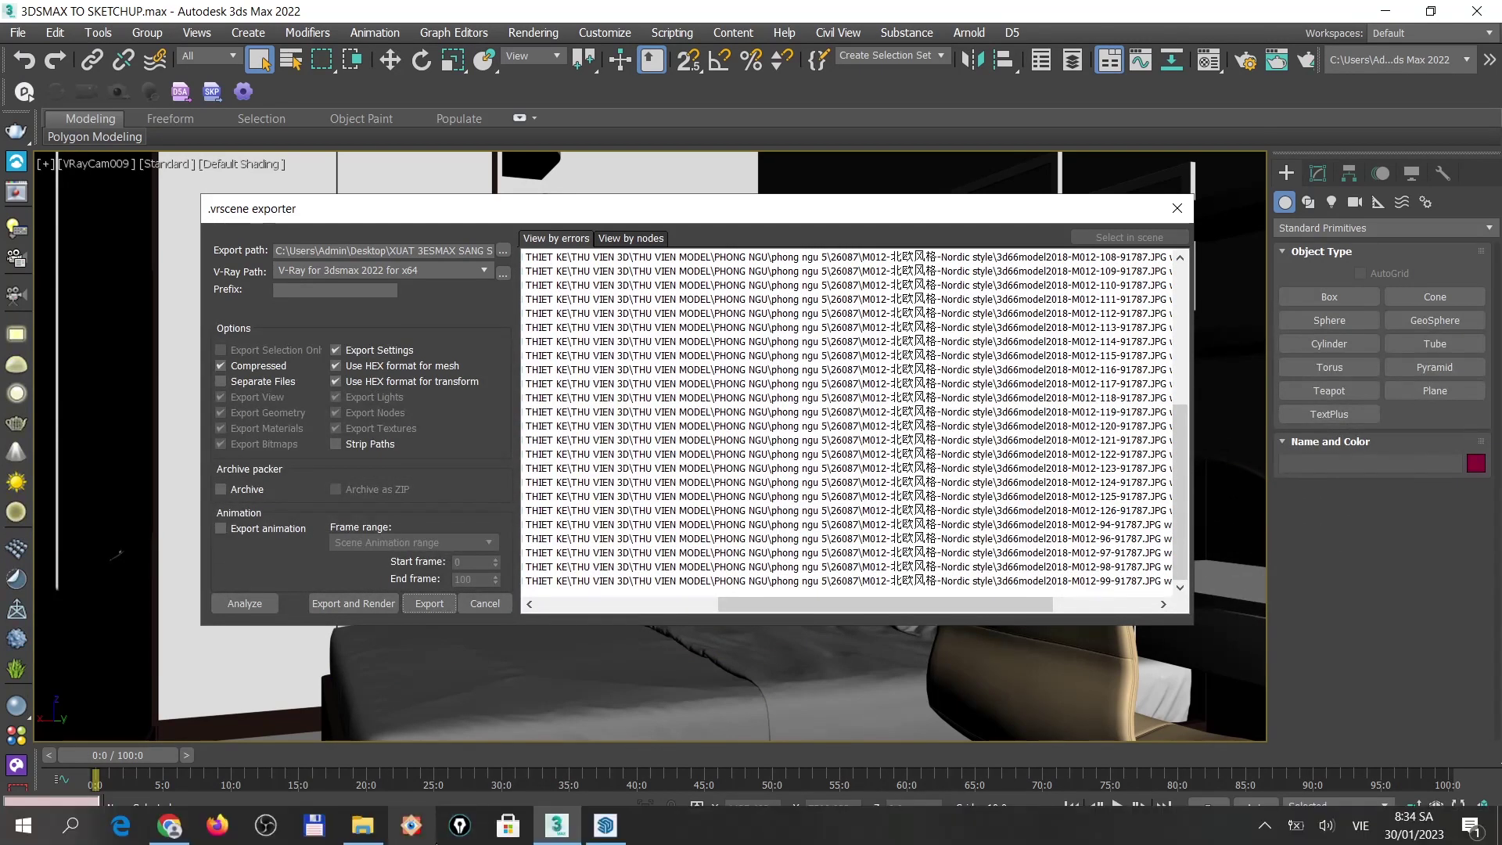
# Confirm the 41.8 MB vr scenne skp file in File Explorer, then return to the empty SketchUp model
pyautogui.click(362, 825)
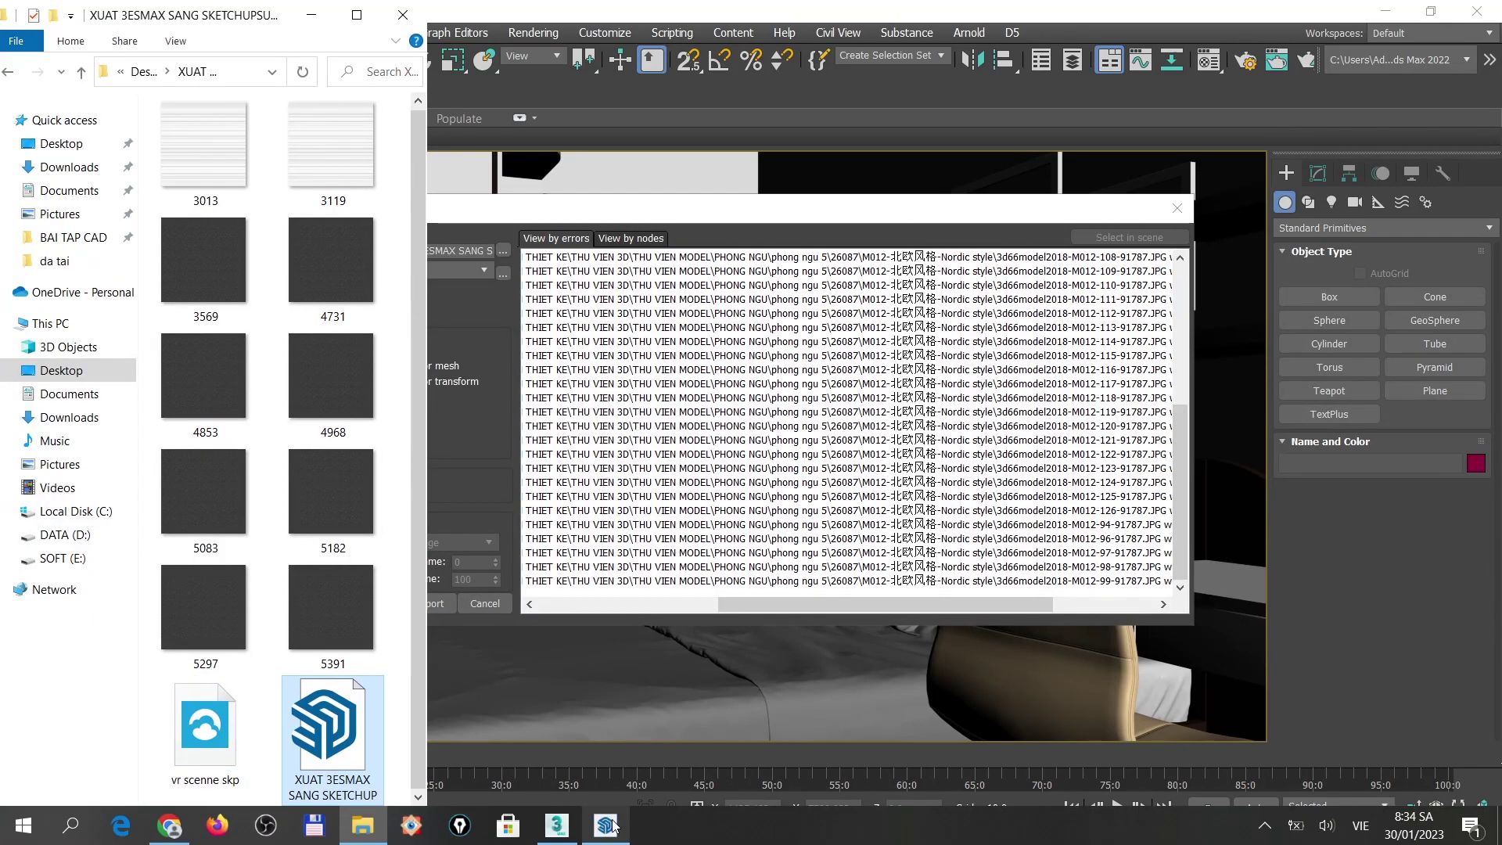
pyautogui.click(605, 824)
pyautogui.click(16, 33)
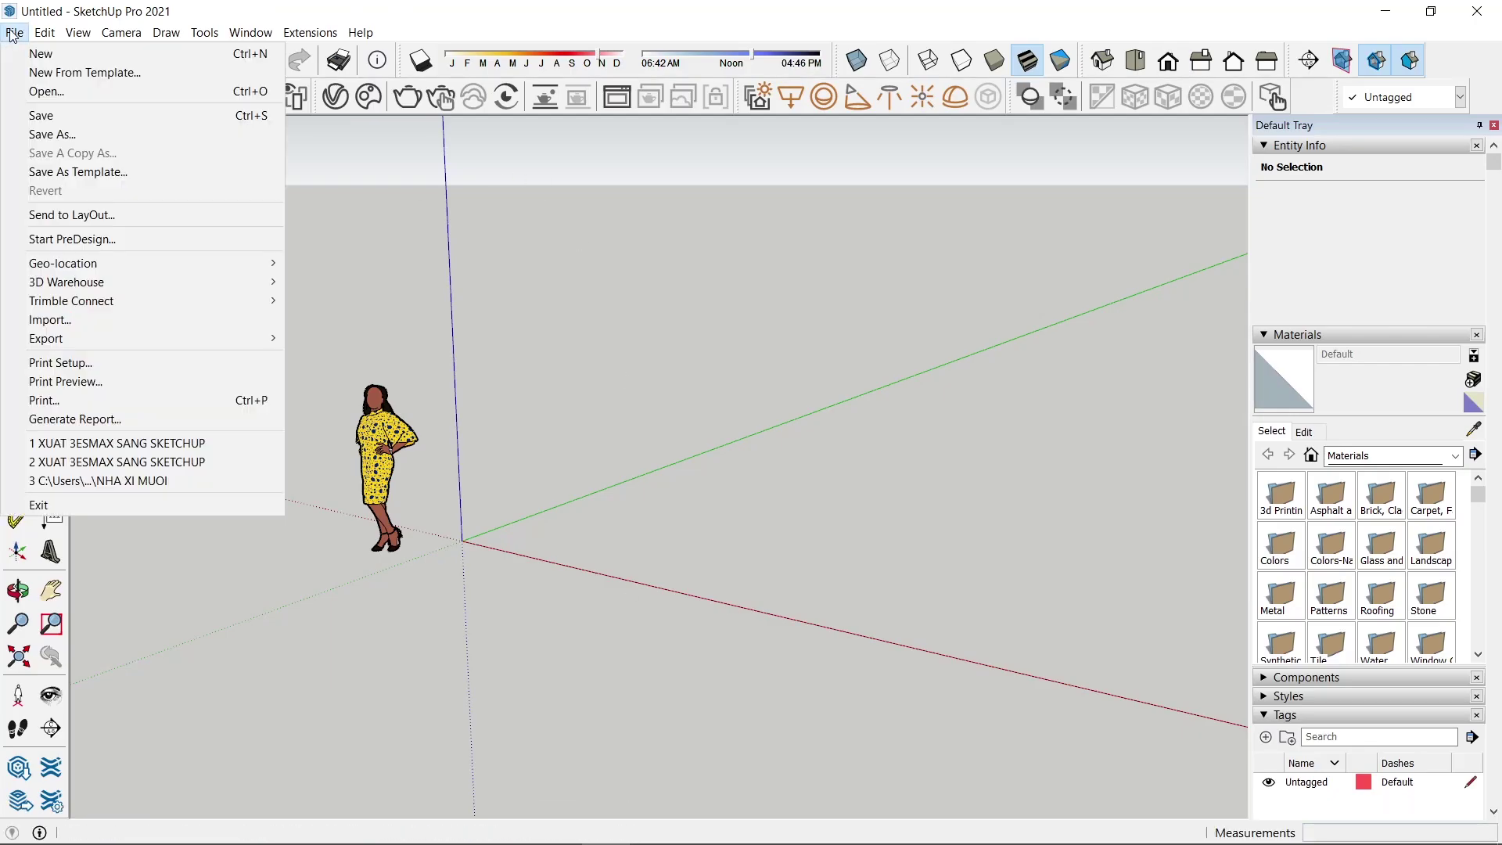
# Start an import with the file type filtered to V-Ray VRScene Files
pyautogui.click(67, 320)
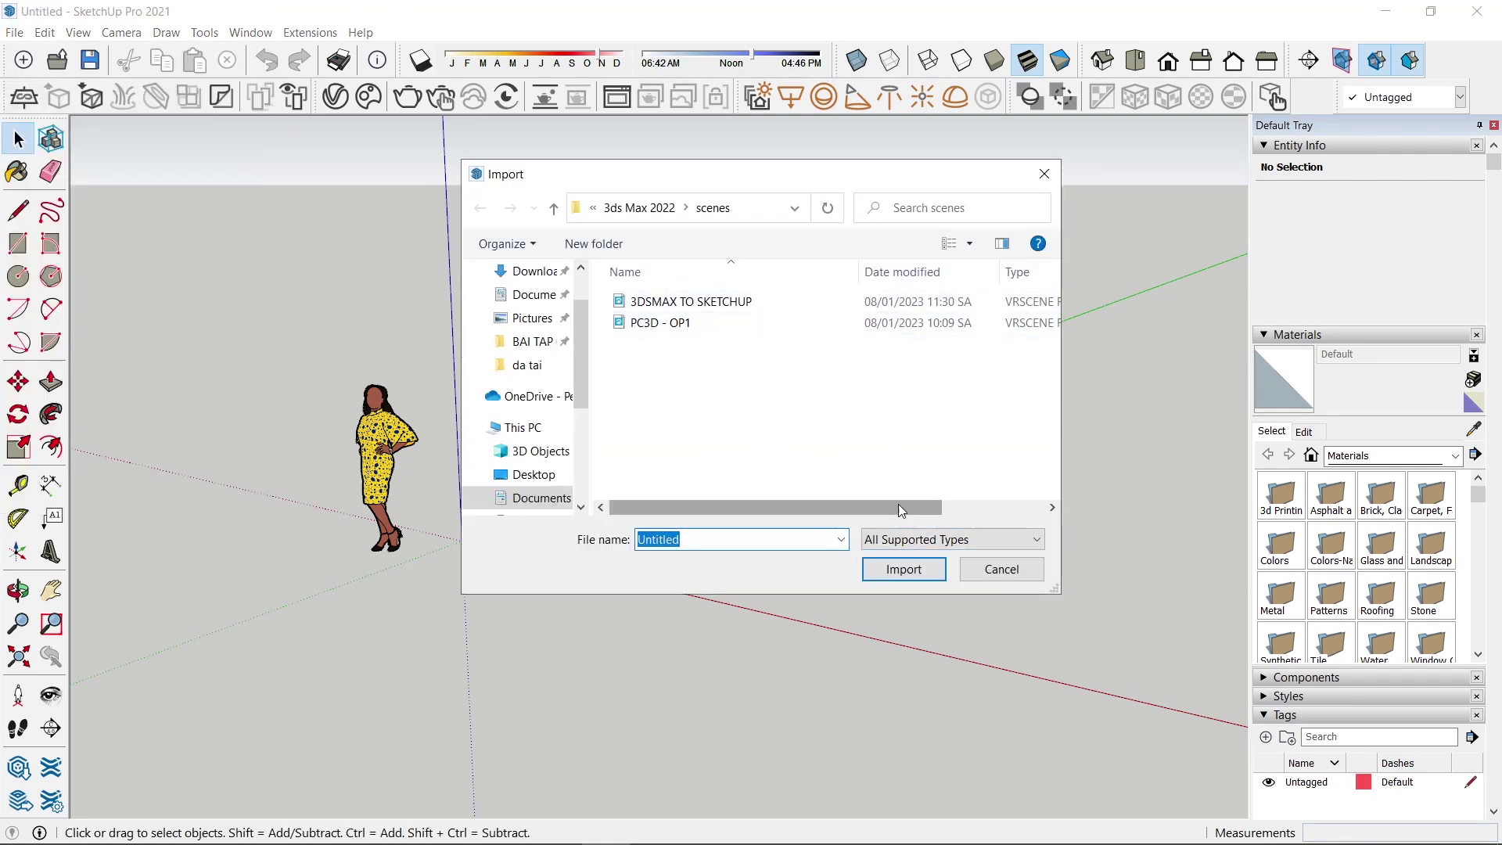
pyautogui.click(978, 540)
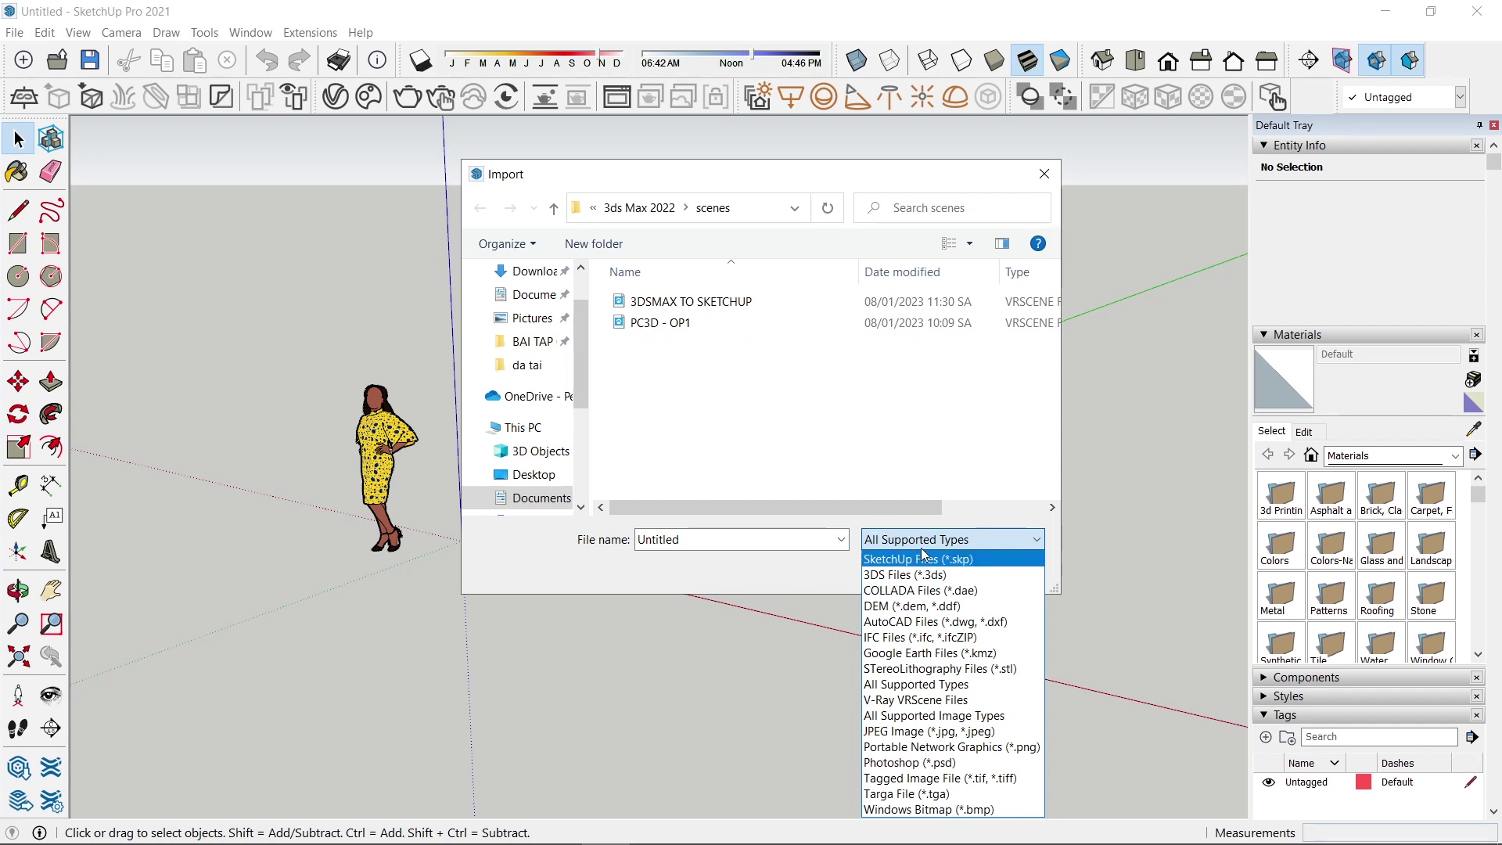
pyautogui.click(828, 577)
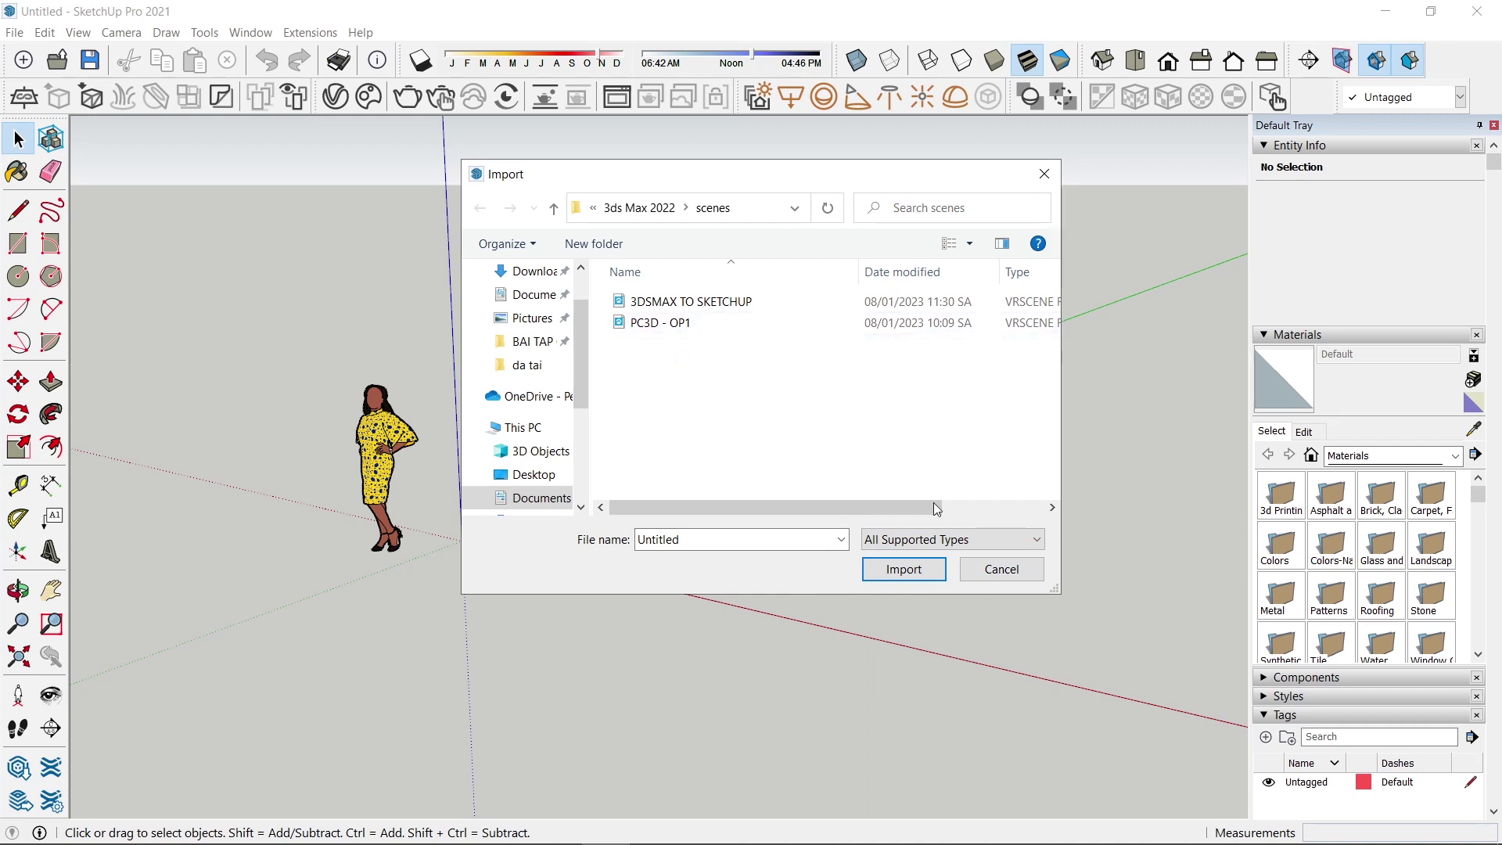
pyautogui.click(977, 540)
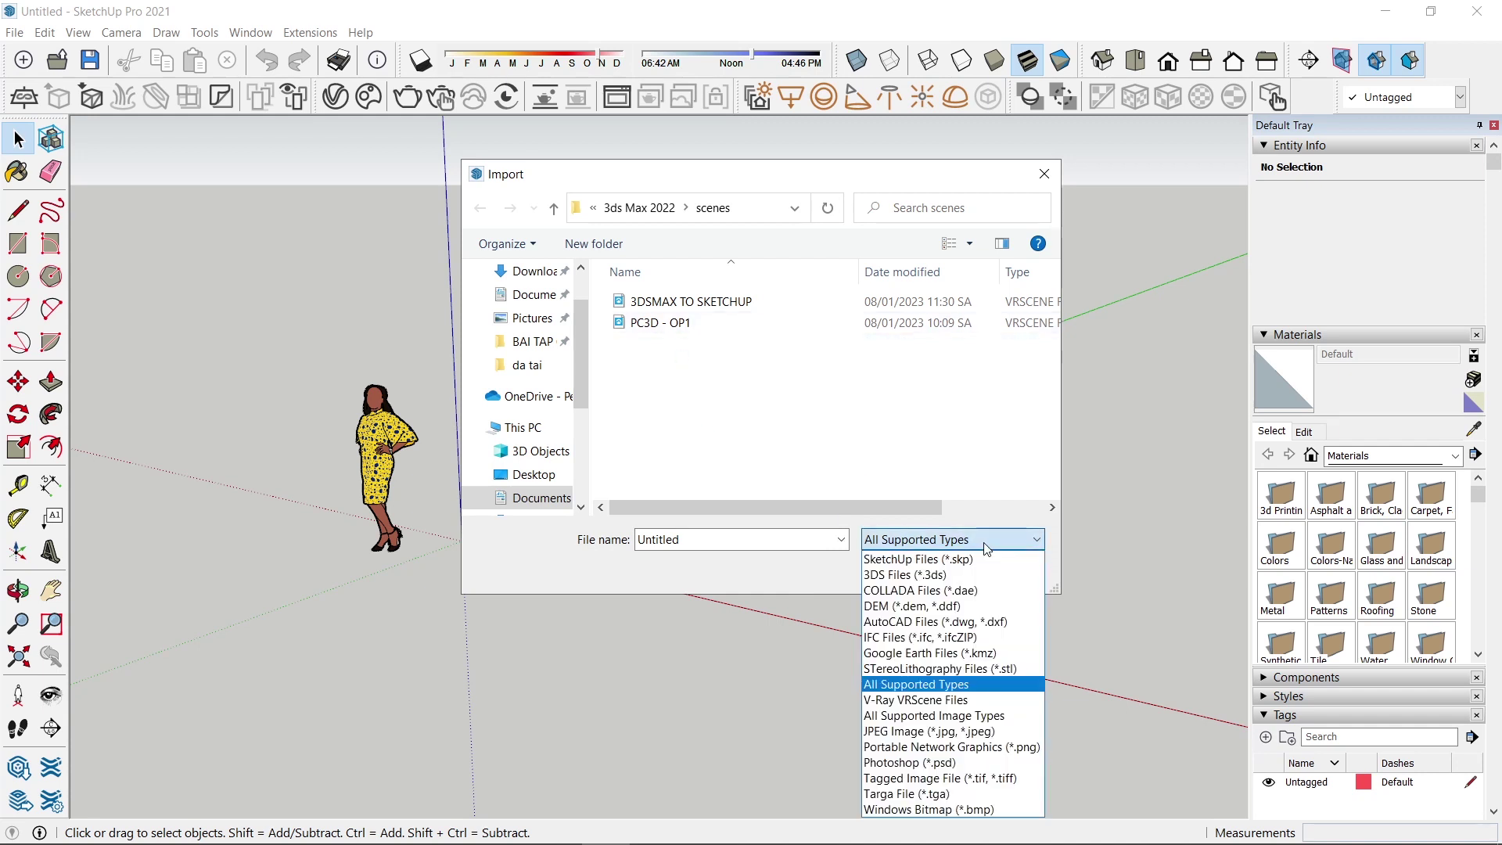
pyautogui.click(965, 700)
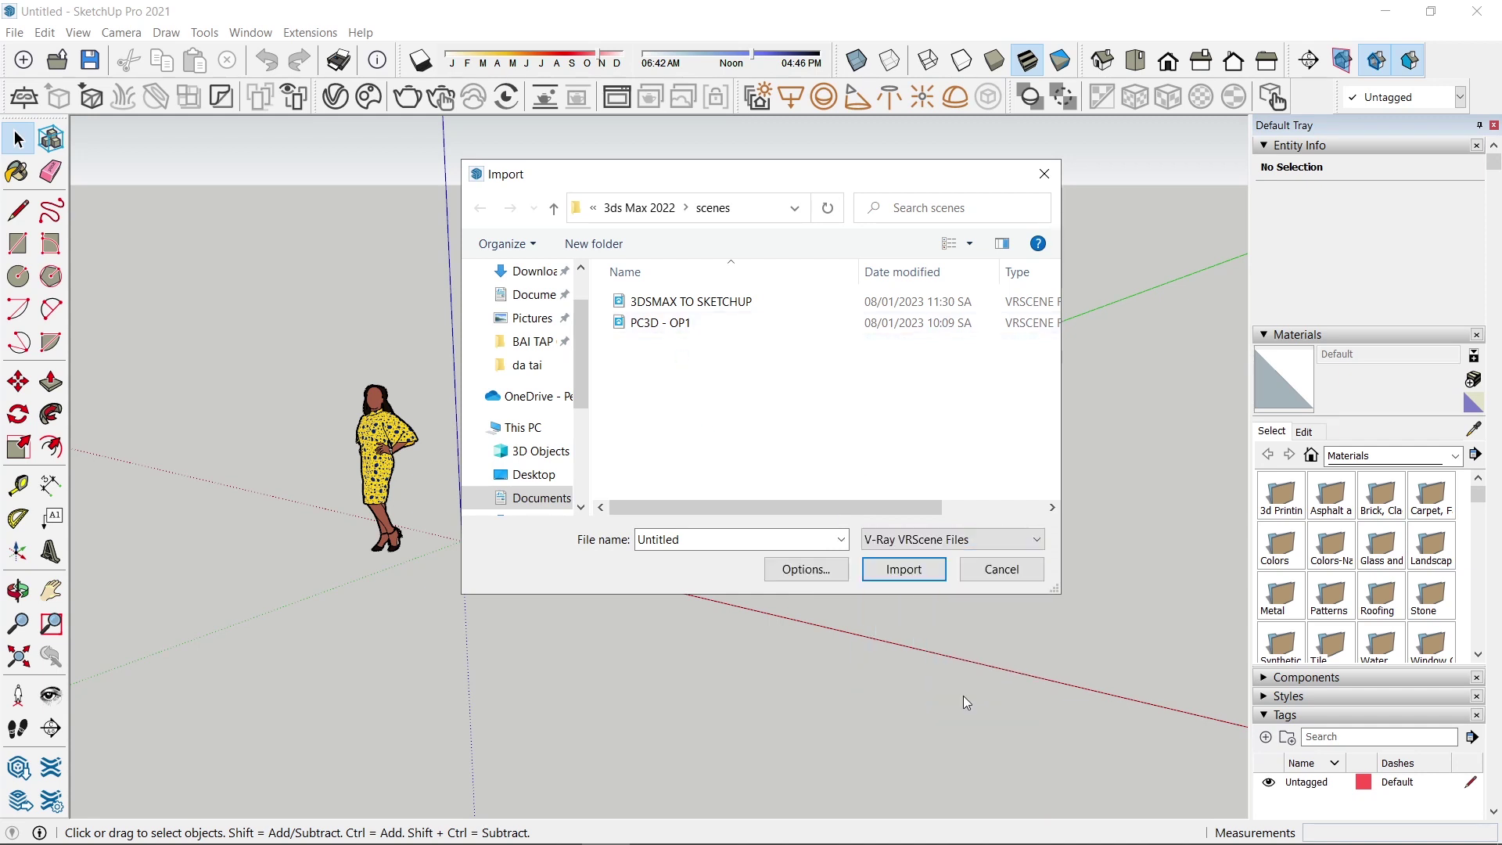
# Select vr scenne skp from the Desktop export folder and open its VRScene import options
pyautogui.click(777, 217)
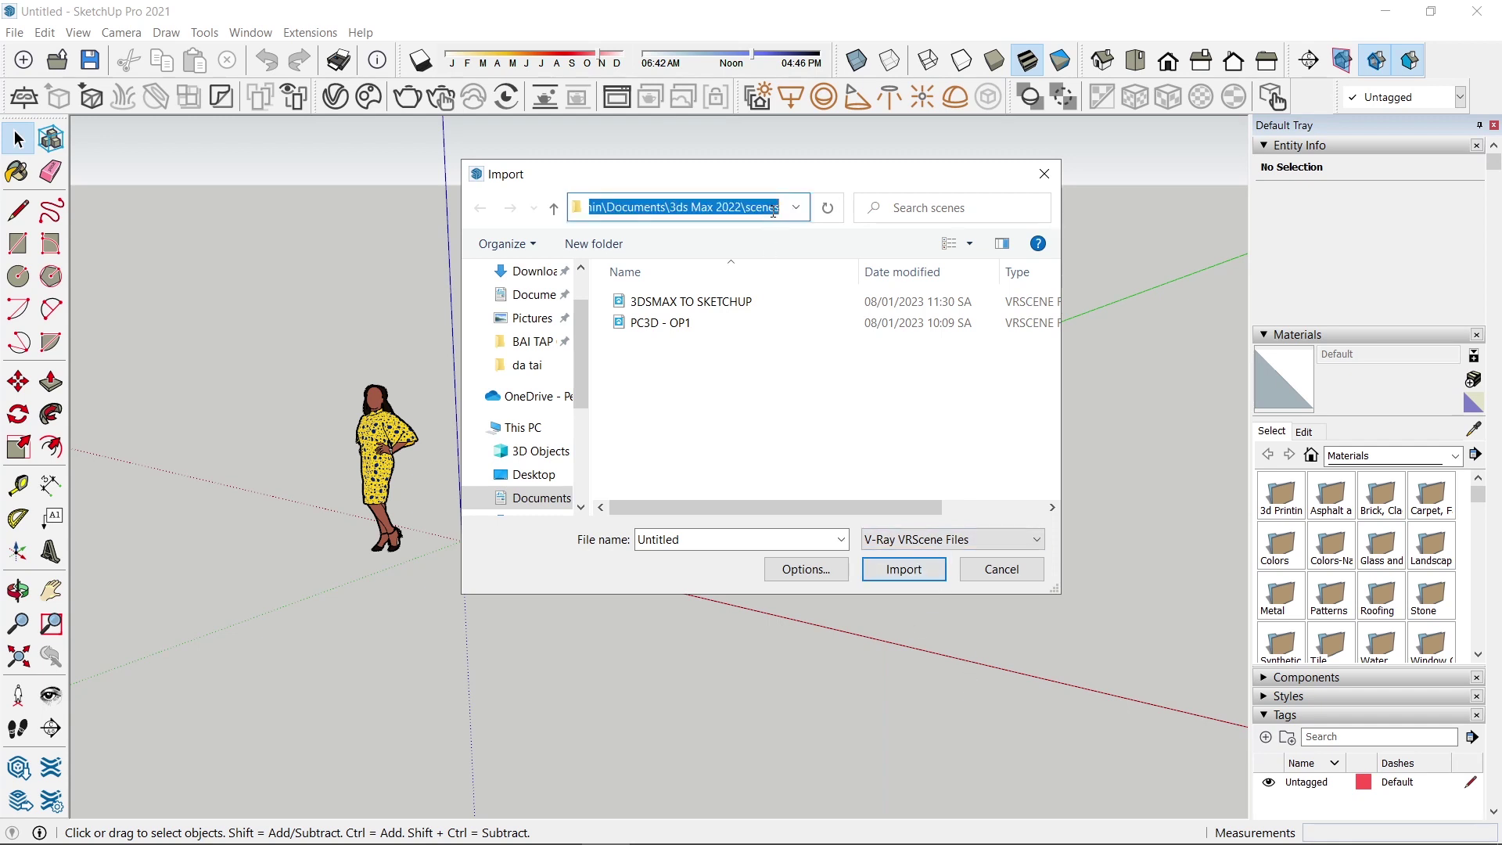
pyautogui.scroll(2, 576, 361)
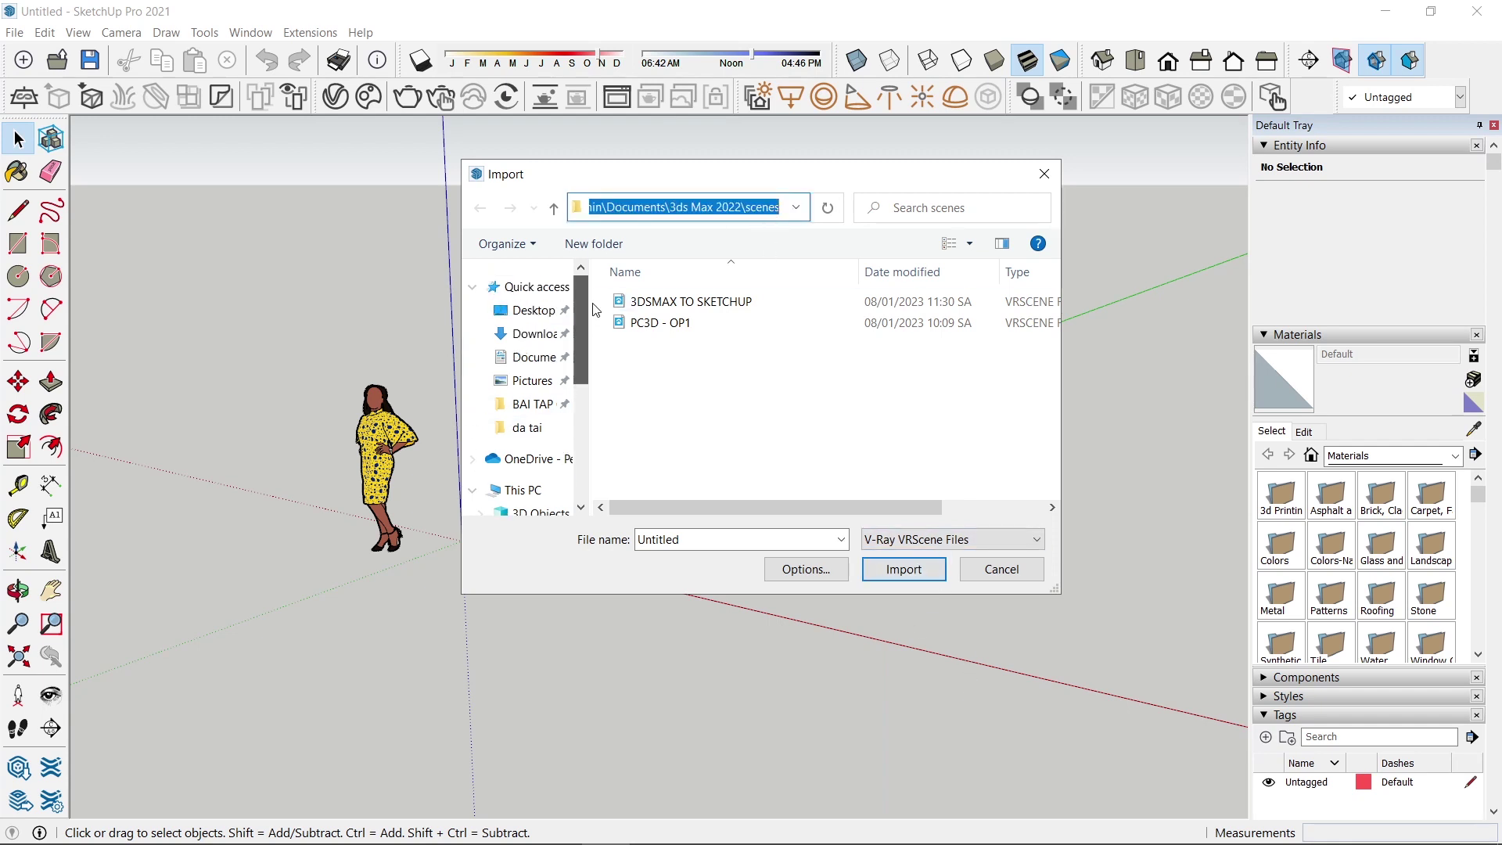
pyautogui.click(535, 309)
pyautogui.doubleClick(711, 368)
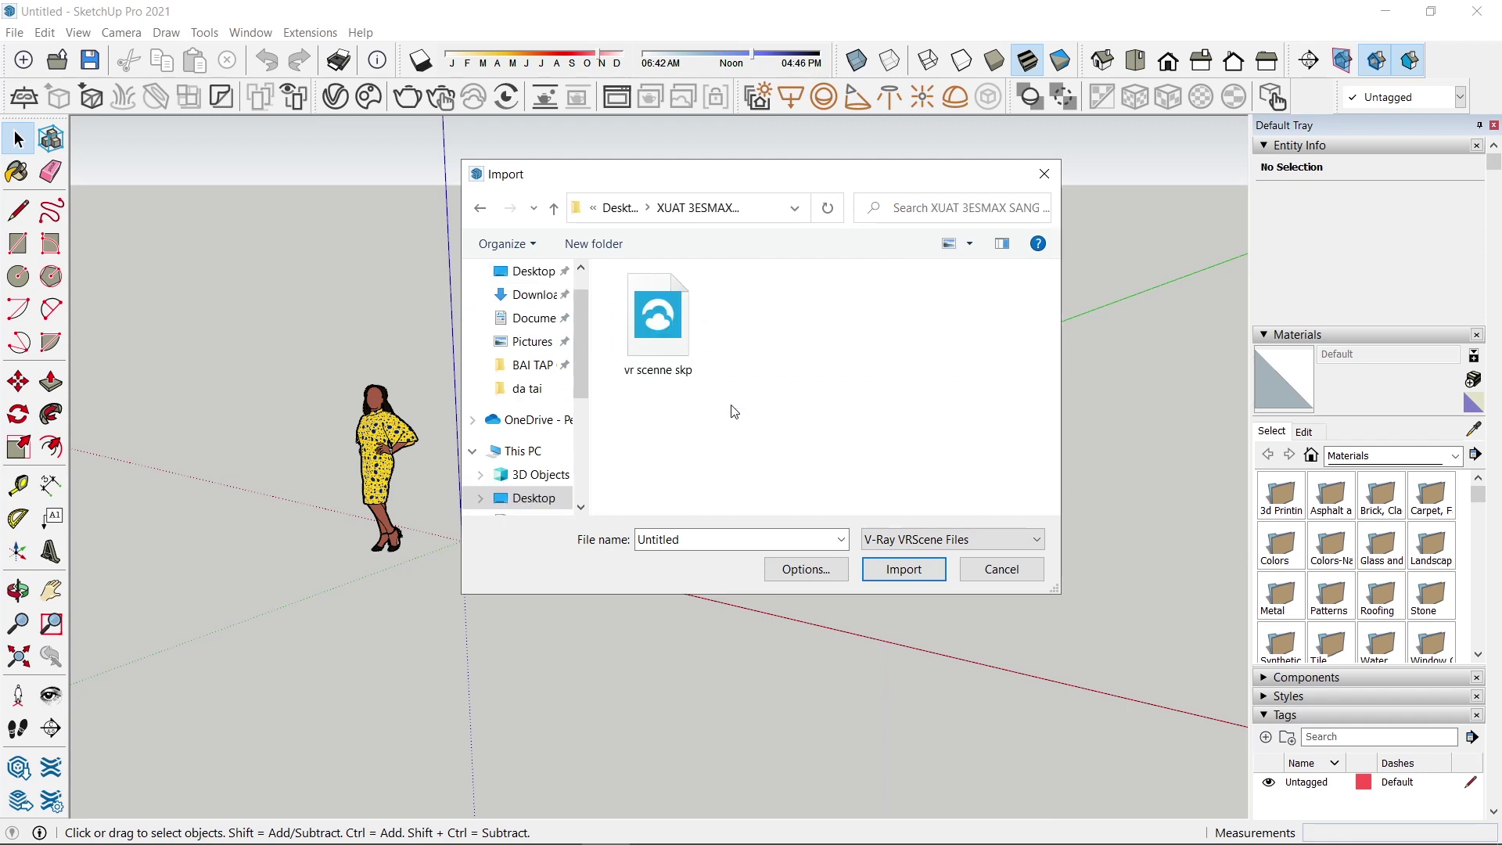
pyautogui.click(658, 321)
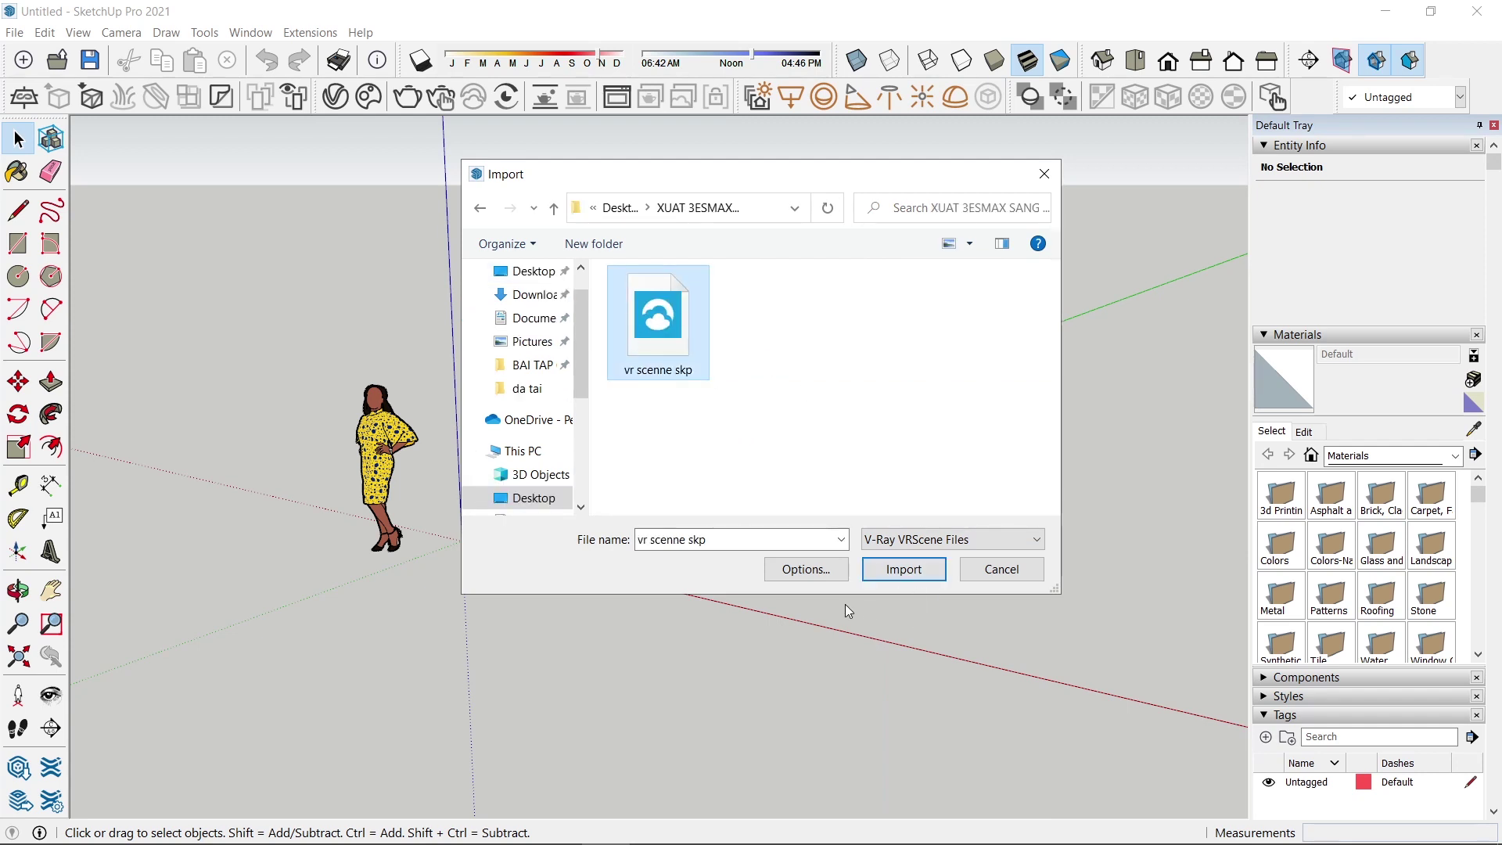
pyautogui.click(806, 577)
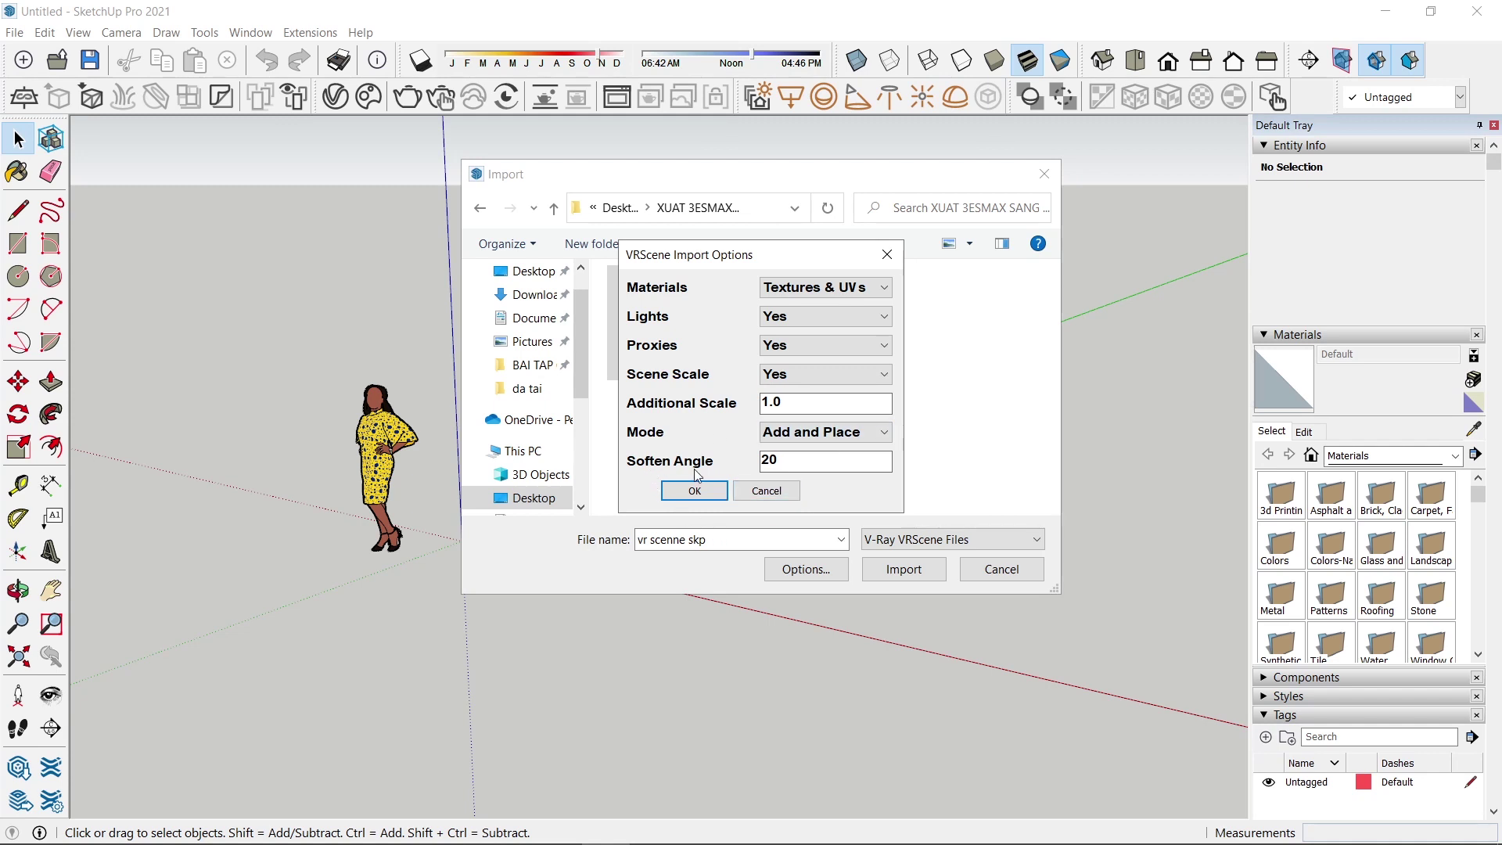
# Import vr scenne skp with Soften Angle 0 and the Open File mode
pyautogui.doubleClick(757, 466)
pyautogui.write('0')
pyautogui.click(884, 432)
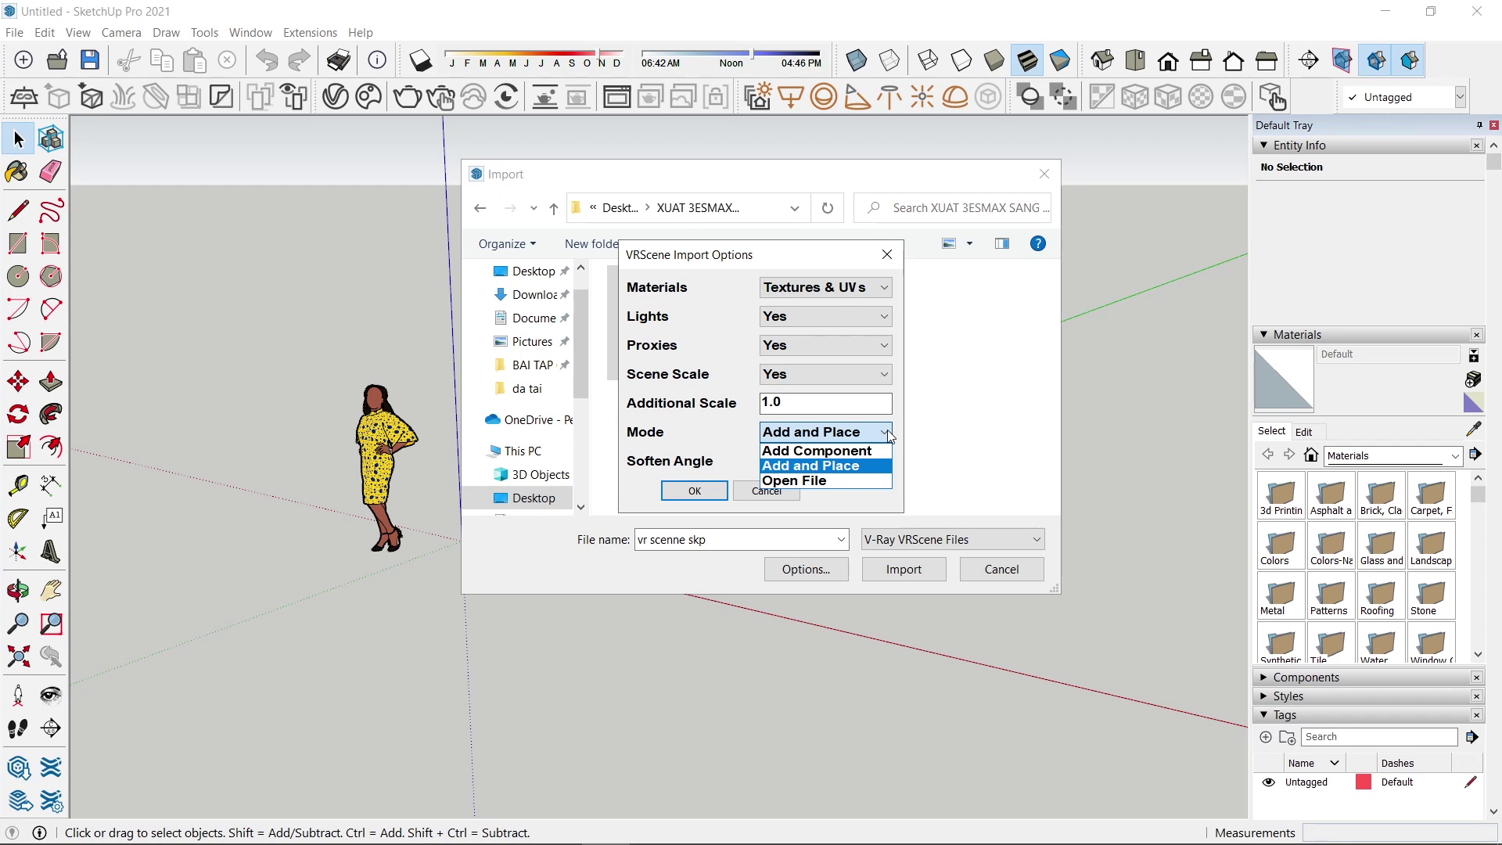
pyautogui.click(820, 481)
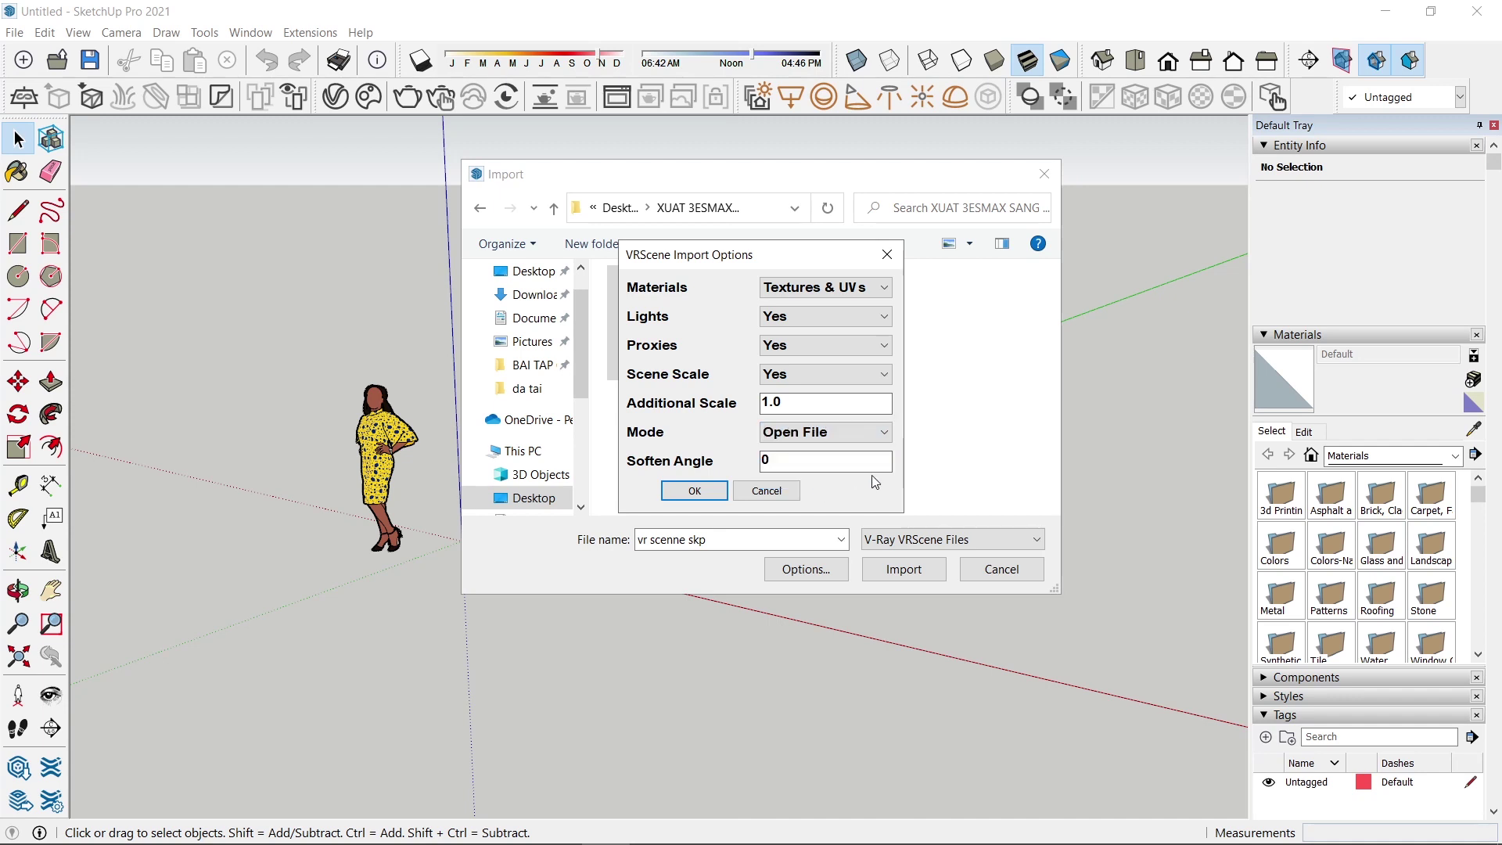
pyautogui.click(692, 491)
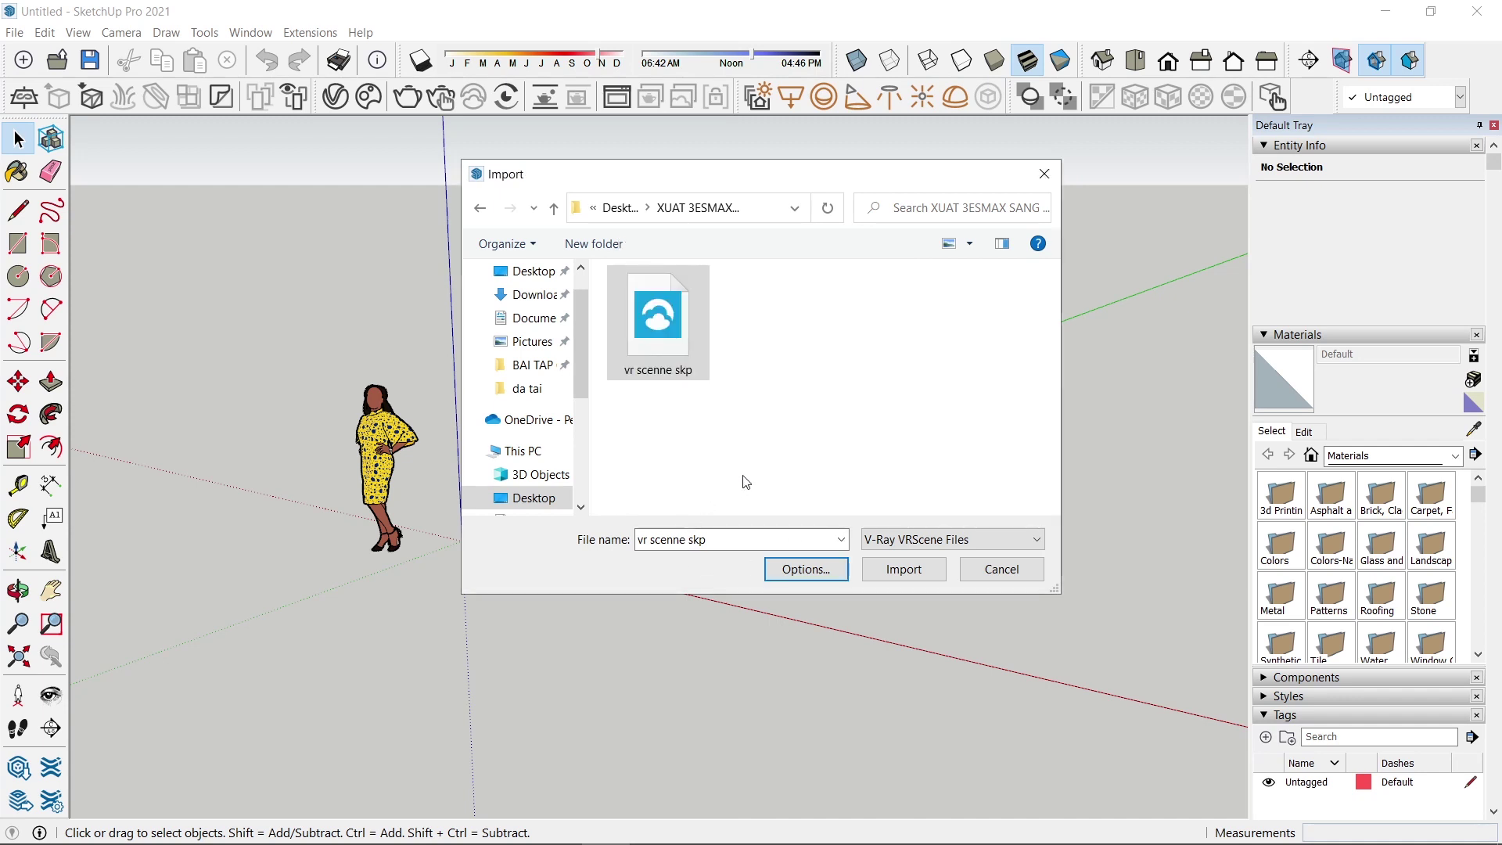
pyautogui.click(908, 569)
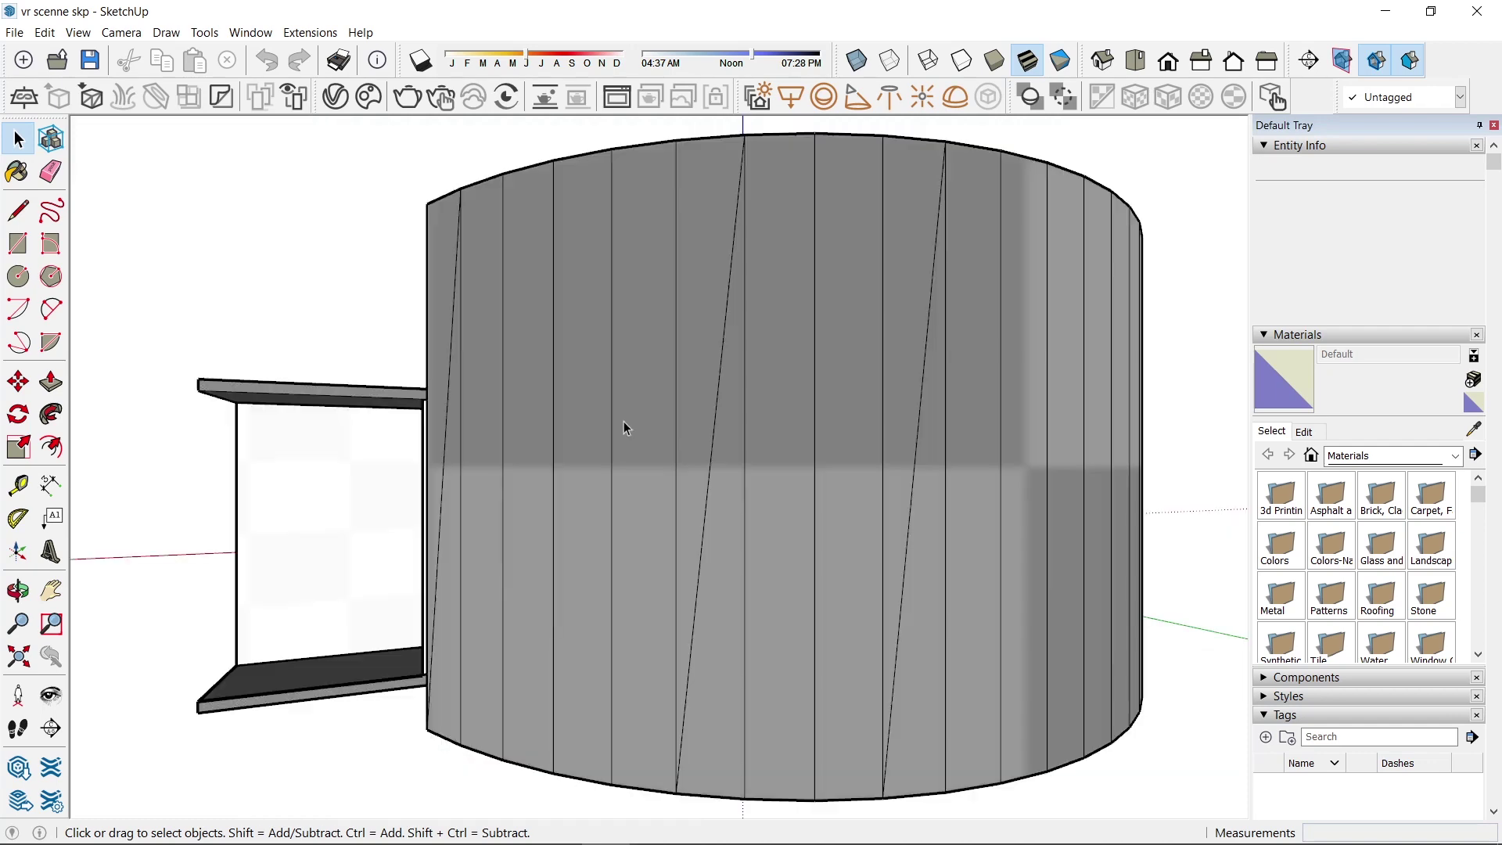
# Orbit over the imported house to view its roof and curved wall, then collapse Entity Info
pyautogui.scroll(-1, 571, 426)
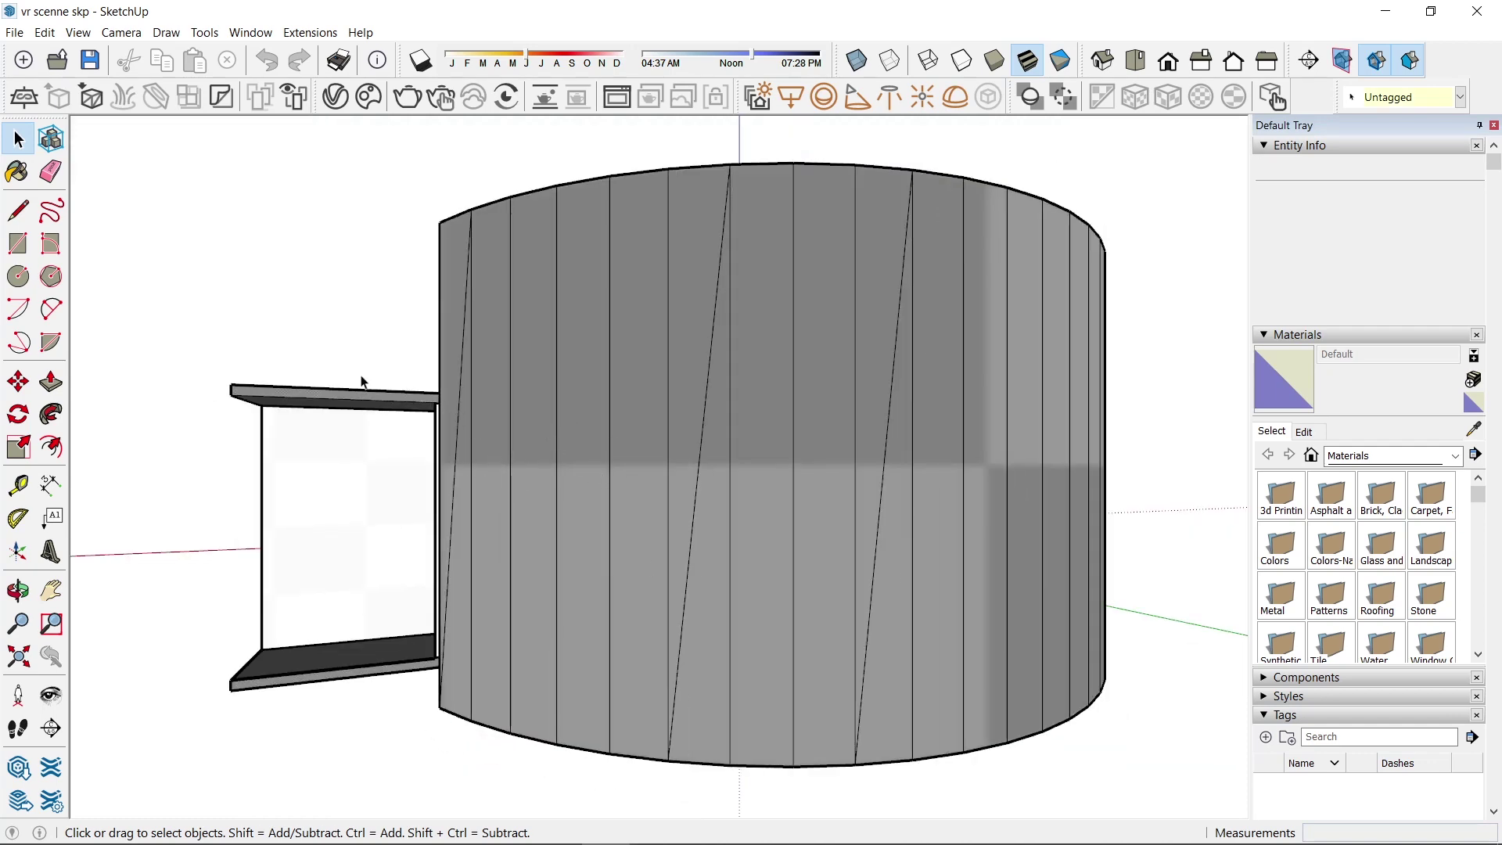
pyautogui.moveTo(362, 379)
pyautogui.mouseDown(button='middle')
pyautogui.moveTo(211, 302)
pyautogui.moveTo(346, 447)
pyautogui.moveTo(657, 503)
pyautogui.moveTo(647, 456)
pyautogui.moveTo(453, 478)
pyautogui.mouseUp(button='middle')
pyautogui.moveTo(420, 494)
pyautogui.mouseDown()
pyautogui.moveTo(436, 419)
pyautogui.moveTo(409, 415)
pyautogui.moveTo(375, 532)
pyautogui.moveTo(430, 607)
pyautogui.moveTo(630, 547)
pyautogui.moveTo(798, 469)
pyautogui.moveTo(842, 189)
pyautogui.moveTo(781, 268)
pyautogui.moveTo(758, 362)
pyautogui.mouseUp()
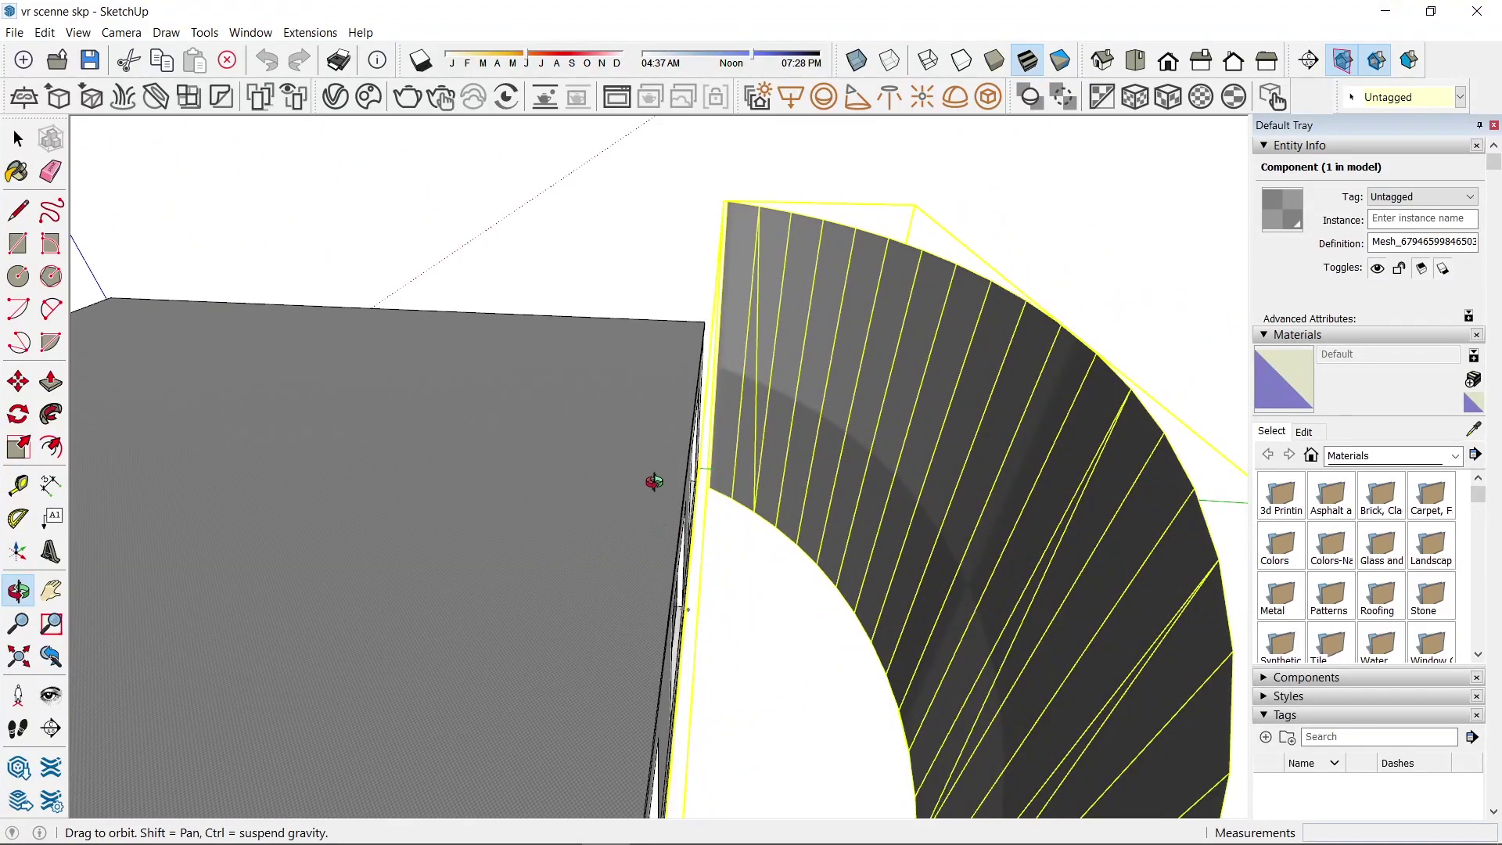
pyautogui.moveTo(653, 479)
pyautogui.mouseDown()
pyautogui.moveTo(831, 376)
pyautogui.moveTo(868, 274)
pyautogui.moveTo(856, 286)
pyautogui.mouseUp()
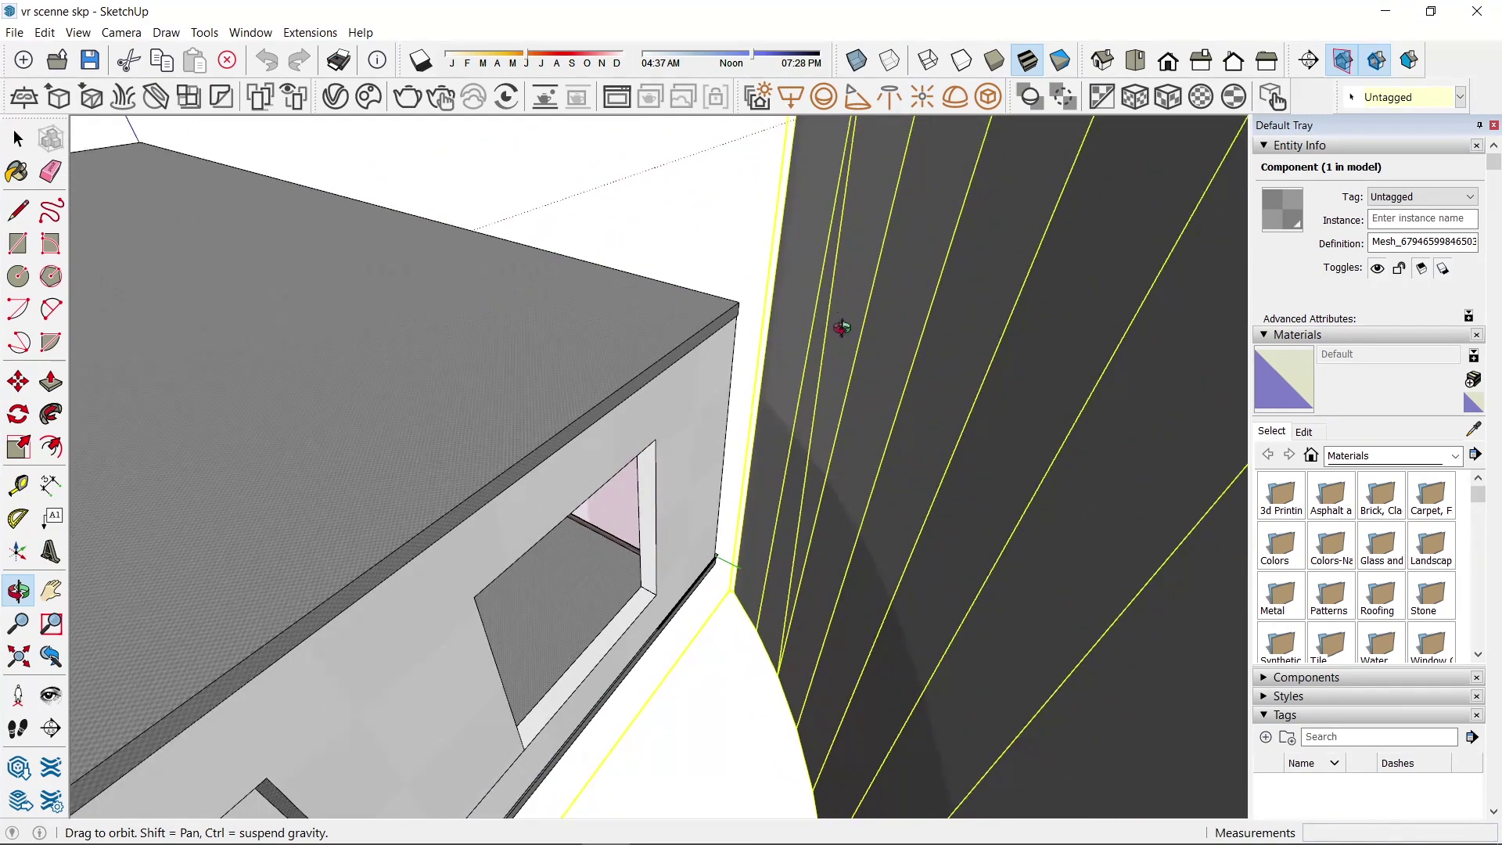
pyautogui.moveTo(804, 380)
pyautogui.mouseDown()
pyautogui.moveTo(790, 389)
pyautogui.moveTo(878, 241)
pyautogui.mouseUp()
pyautogui.moveTo(744, 426)
pyautogui.mouseDown()
pyautogui.moveTo(750, 460)
pyautogui.moveTo(645, 505)
pyautogui.moveTo(654, 462)
pyautogui.mouseUp()
pyautogui.press('space')
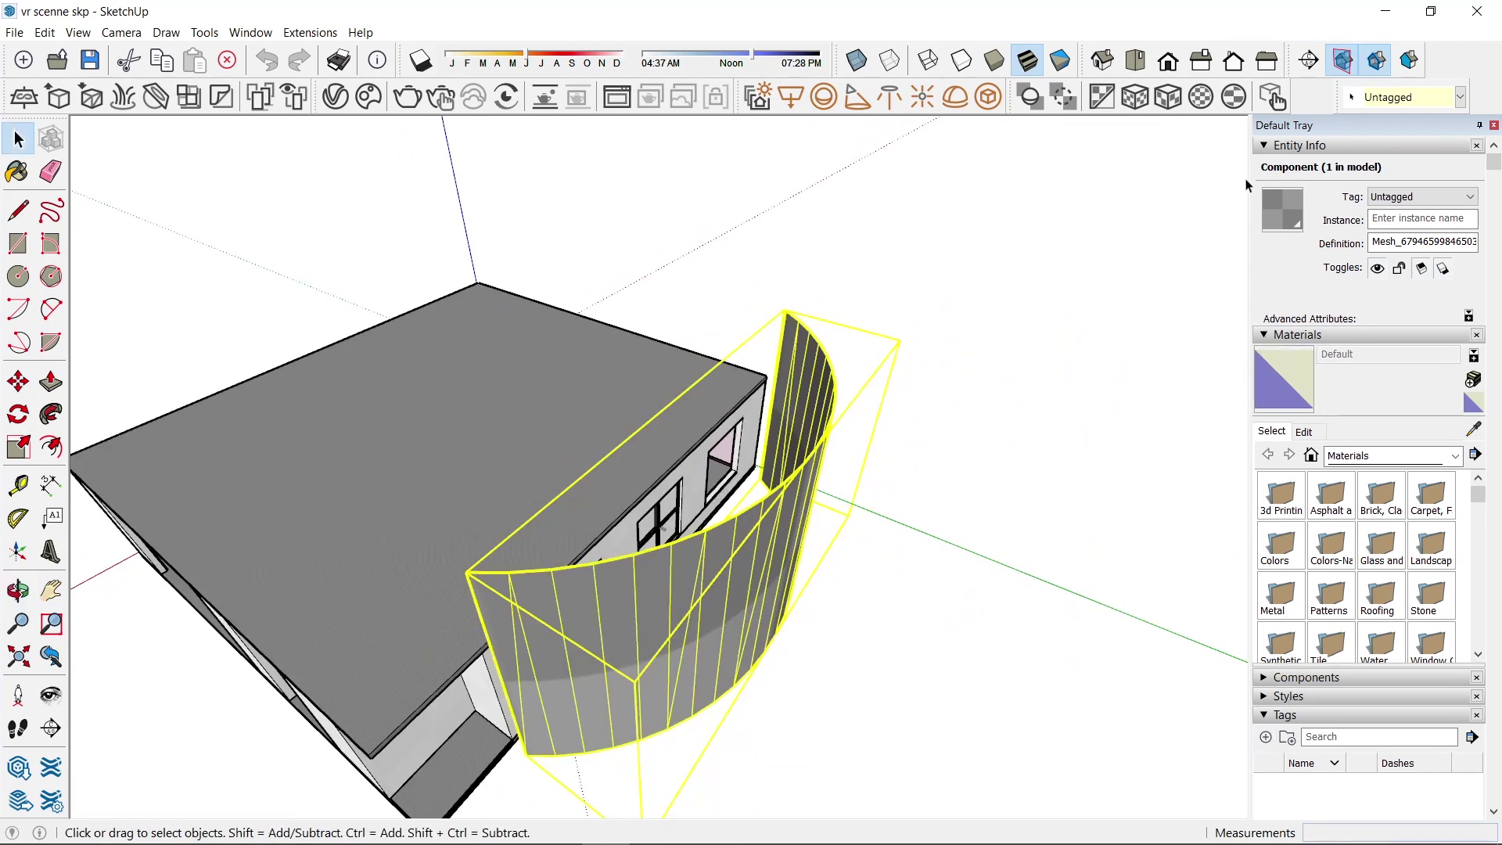
pyautogui.click(1265, 147)
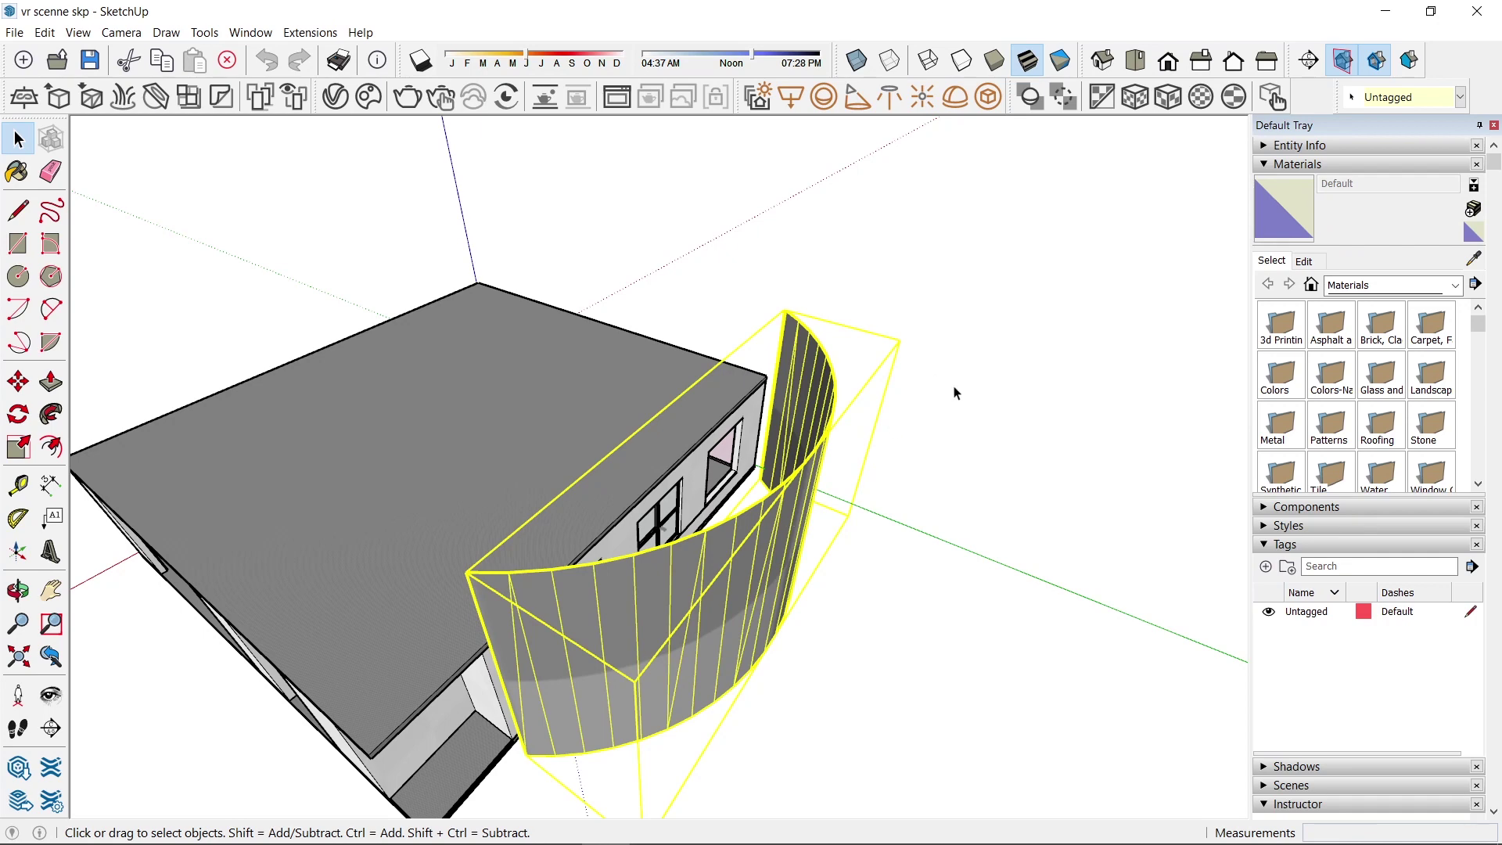
# Select the house's roof and hide it to expose the rooms
pyautogui.moveTo(954, 392); pyautogui.dragTo(919, 446, button='middle')
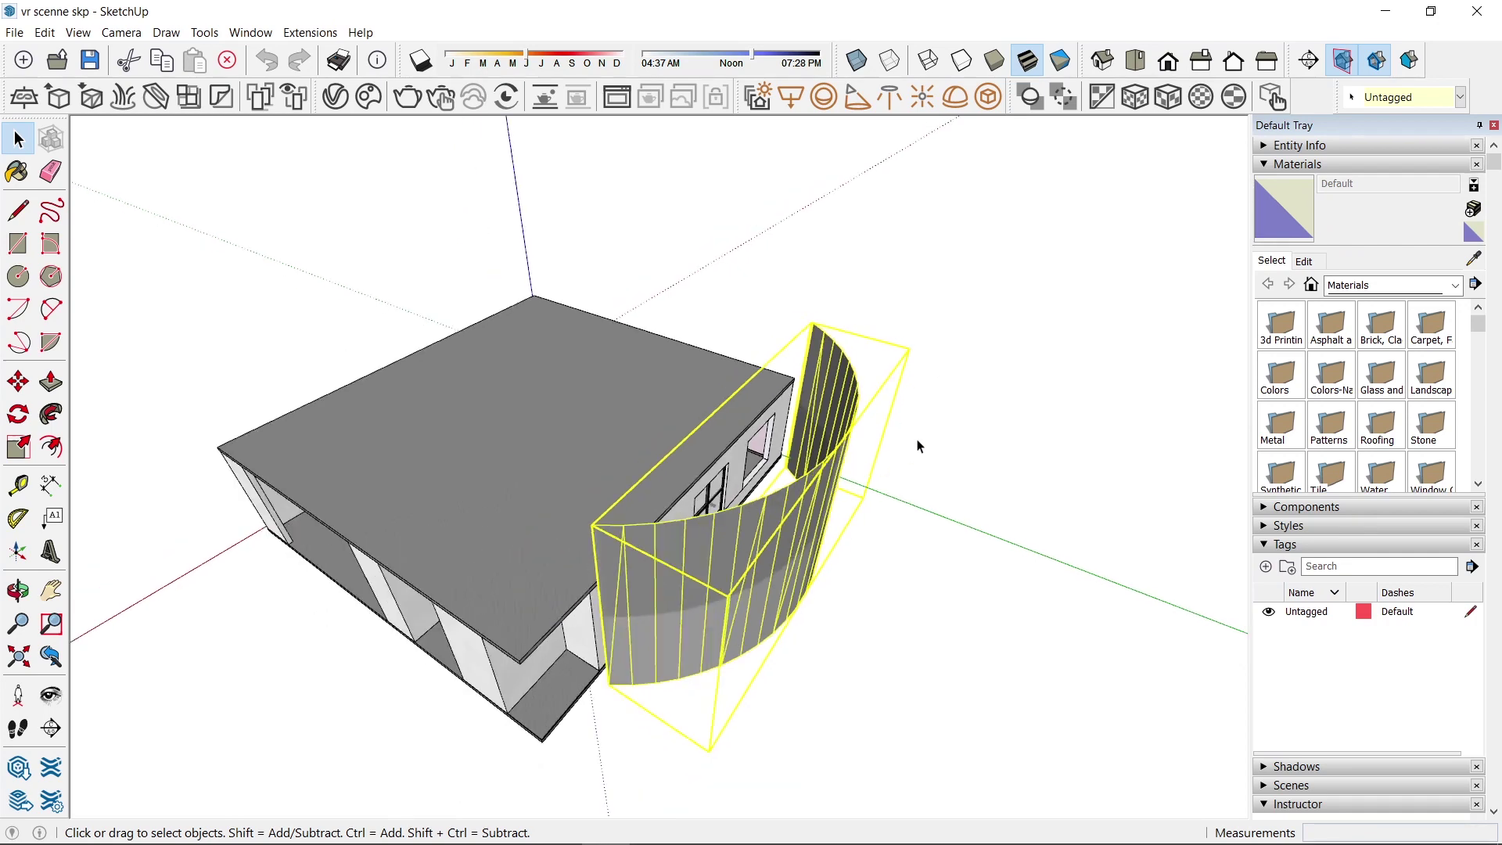
pyautogui.click(554, 416)
pyautogui.rightClick(557, 416)
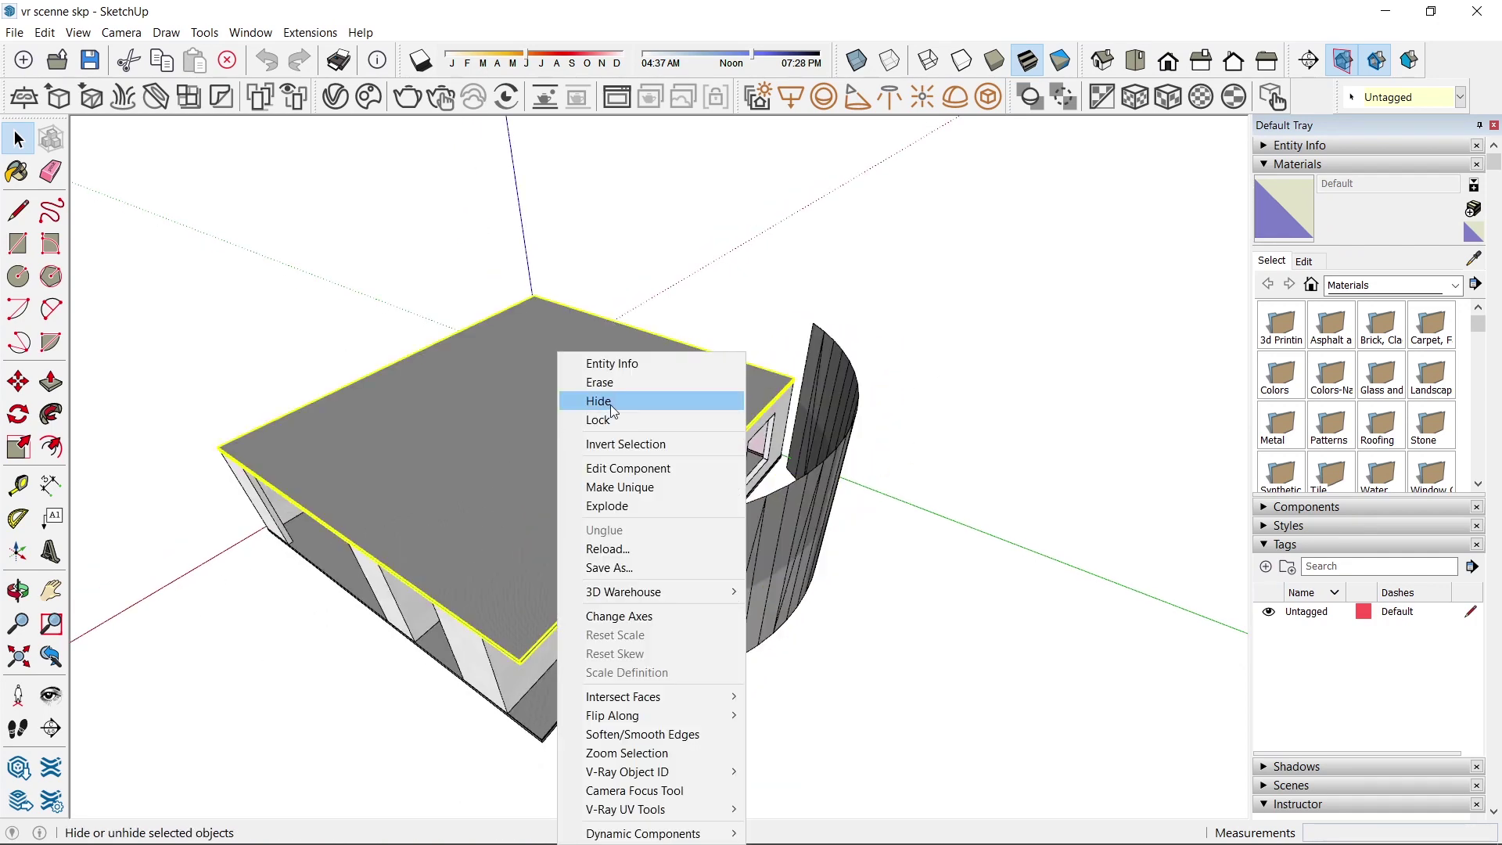
pyautogui.press('Escape')
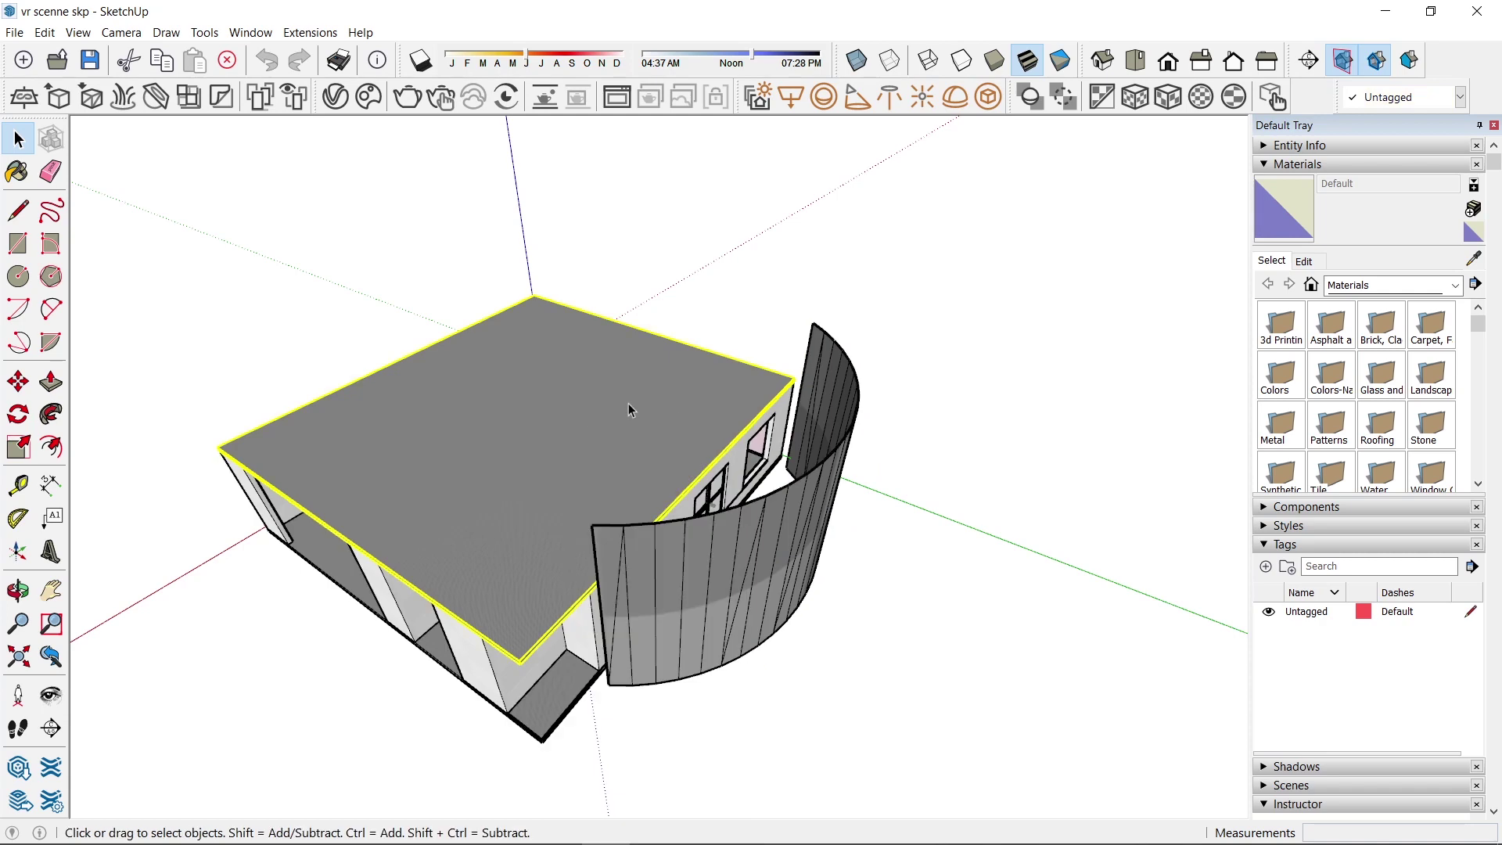
pyautogui.press('Delete')
# Orbit and zoom into the bedroom, selecting the bed and examining the desk and shelves
pyautogui.moveTo(649, 435); pyautogui.dragTo(696, 448, button='middle')
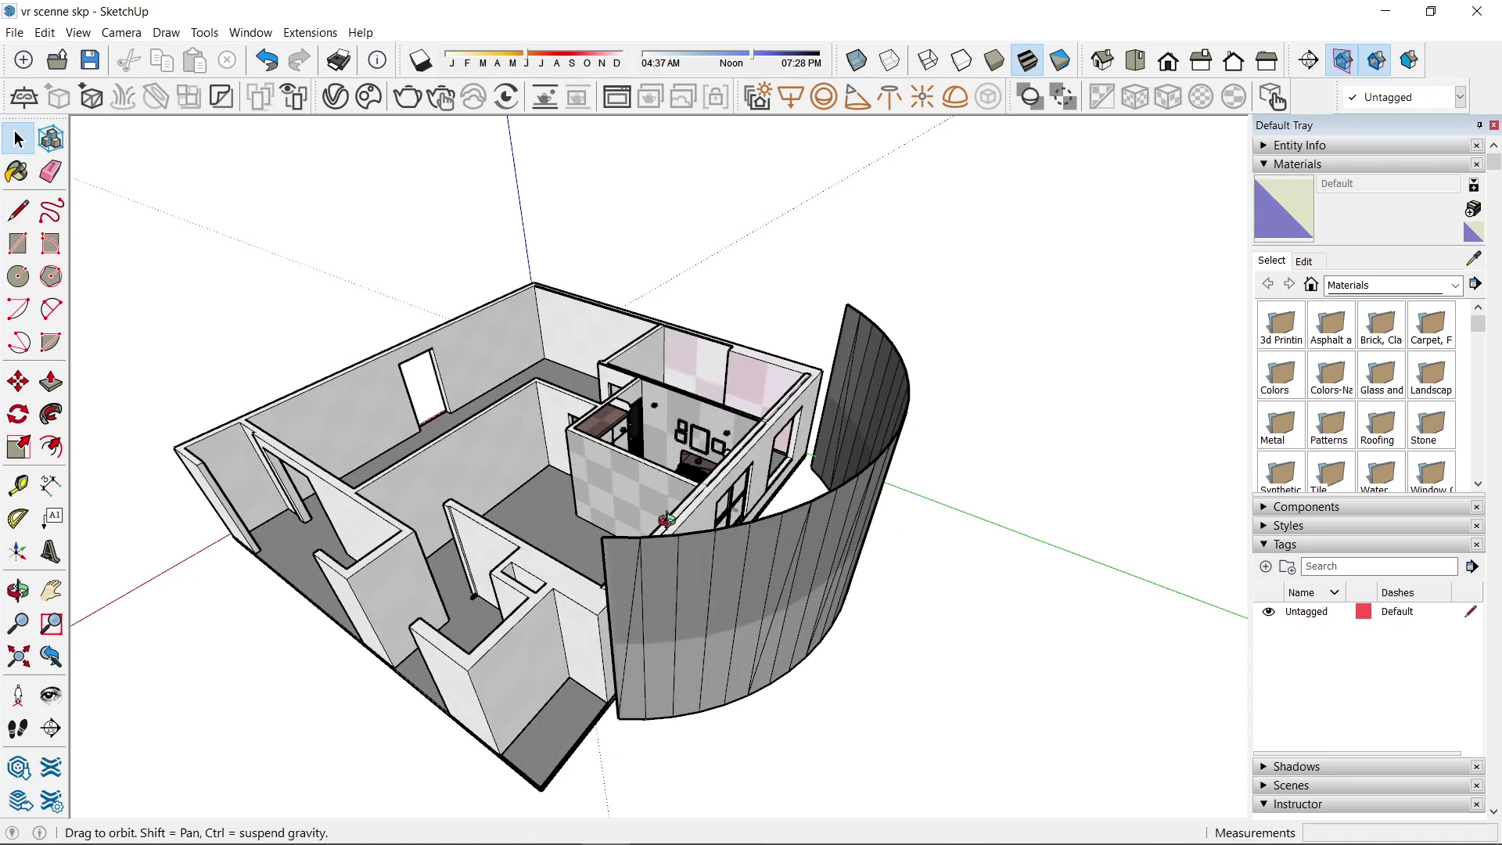
pyautogui.scroll(3, 696, 448)
pyautogui.scroll(2, 696, 449)
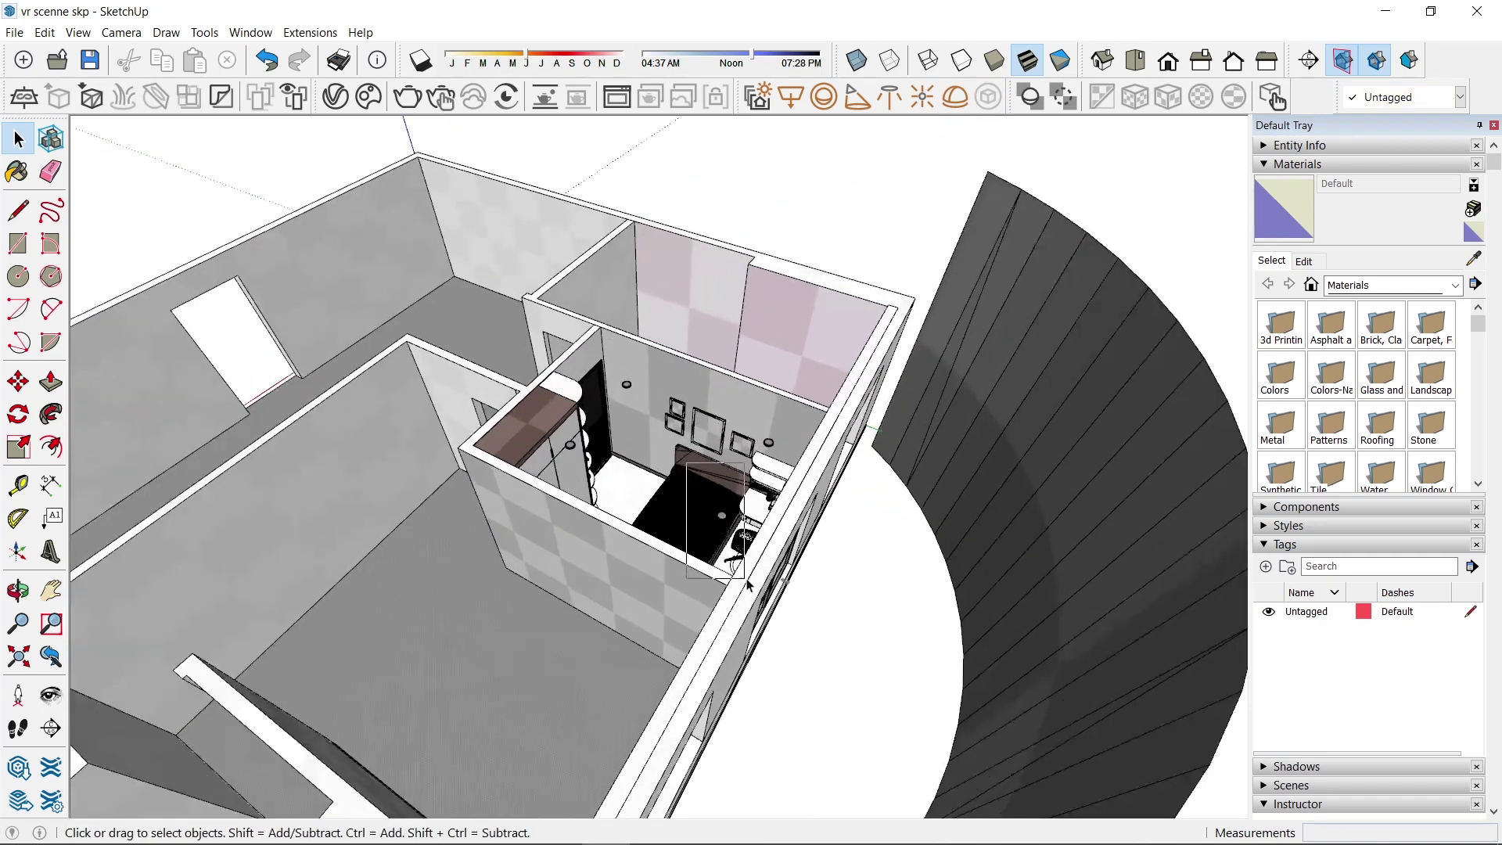
pyautogui.click(684, 359)
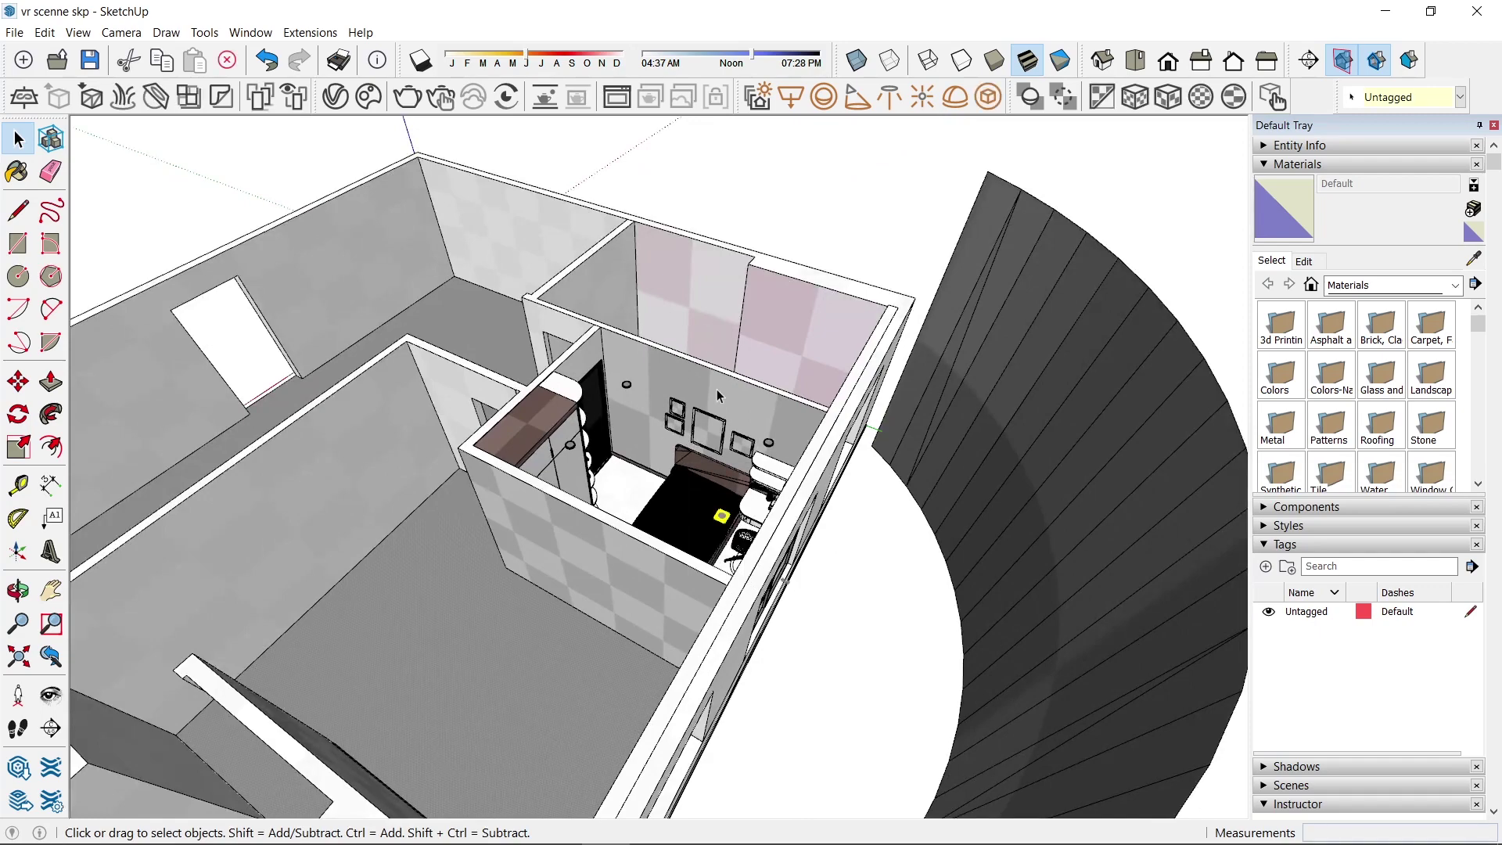
pyautogui.scroll(3, 723, 500)
pyautogui.scroll(3, 731, 548)
pyautogui.scroll(2, 716, 567)
pyautogui.scroll(3, 741, 576)
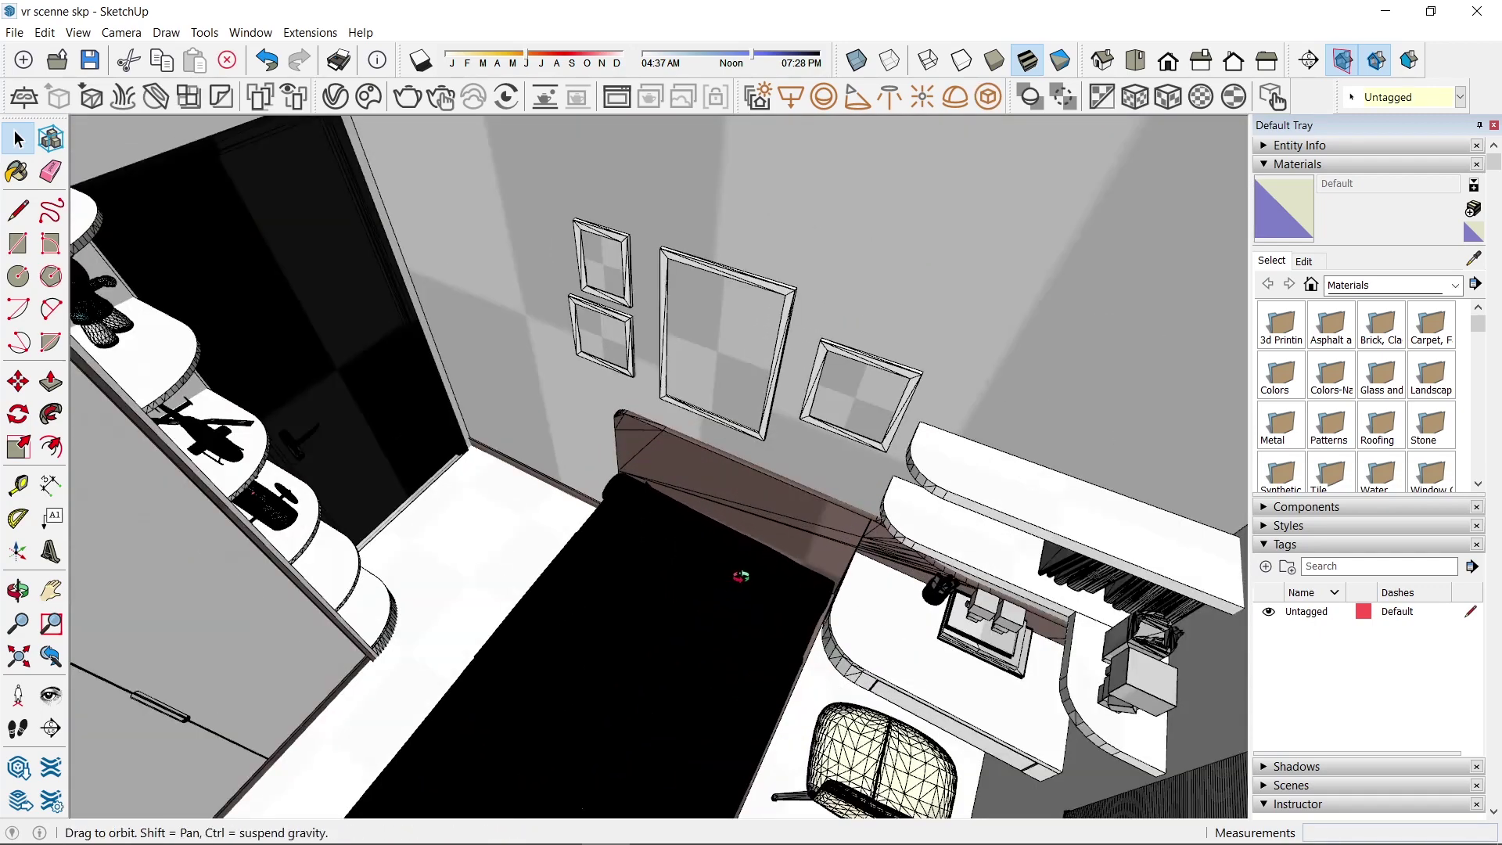
pyautogui.moveTo(741, 577)
pyautogui.mouseDown(button='middle')
pyautogui.moveTo(849, 454)
pyautogui.moveTo(767, 516)
pyautogui.mouseUp(button='middle')
pyautogui.scroll(2, 704, 563)
pyautogui.scroll(2, 689, 575)
pyautogui.scroll(2, 673, 585)
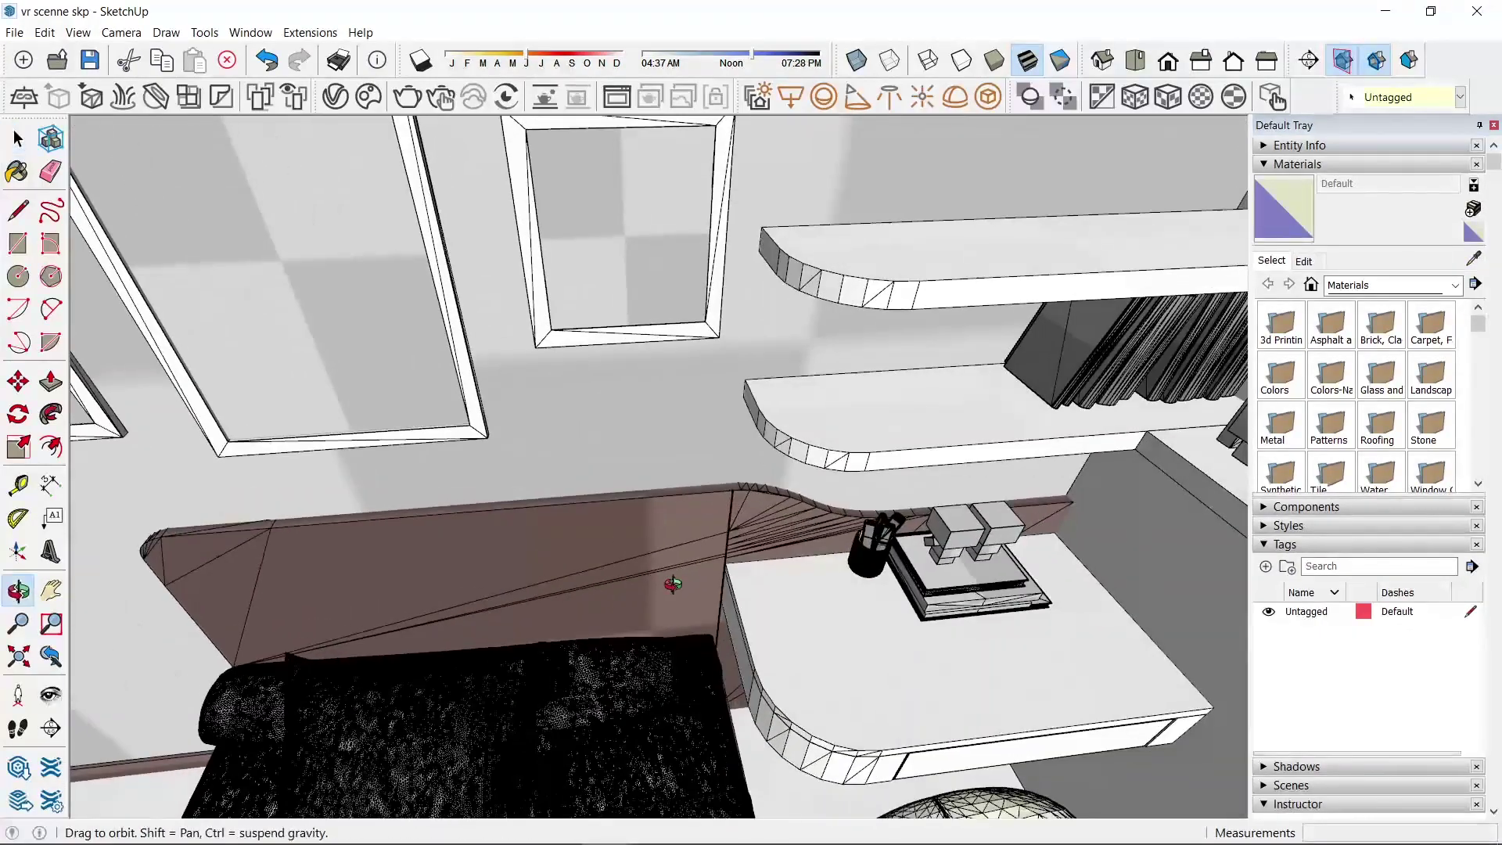
pyautogui.press('space')
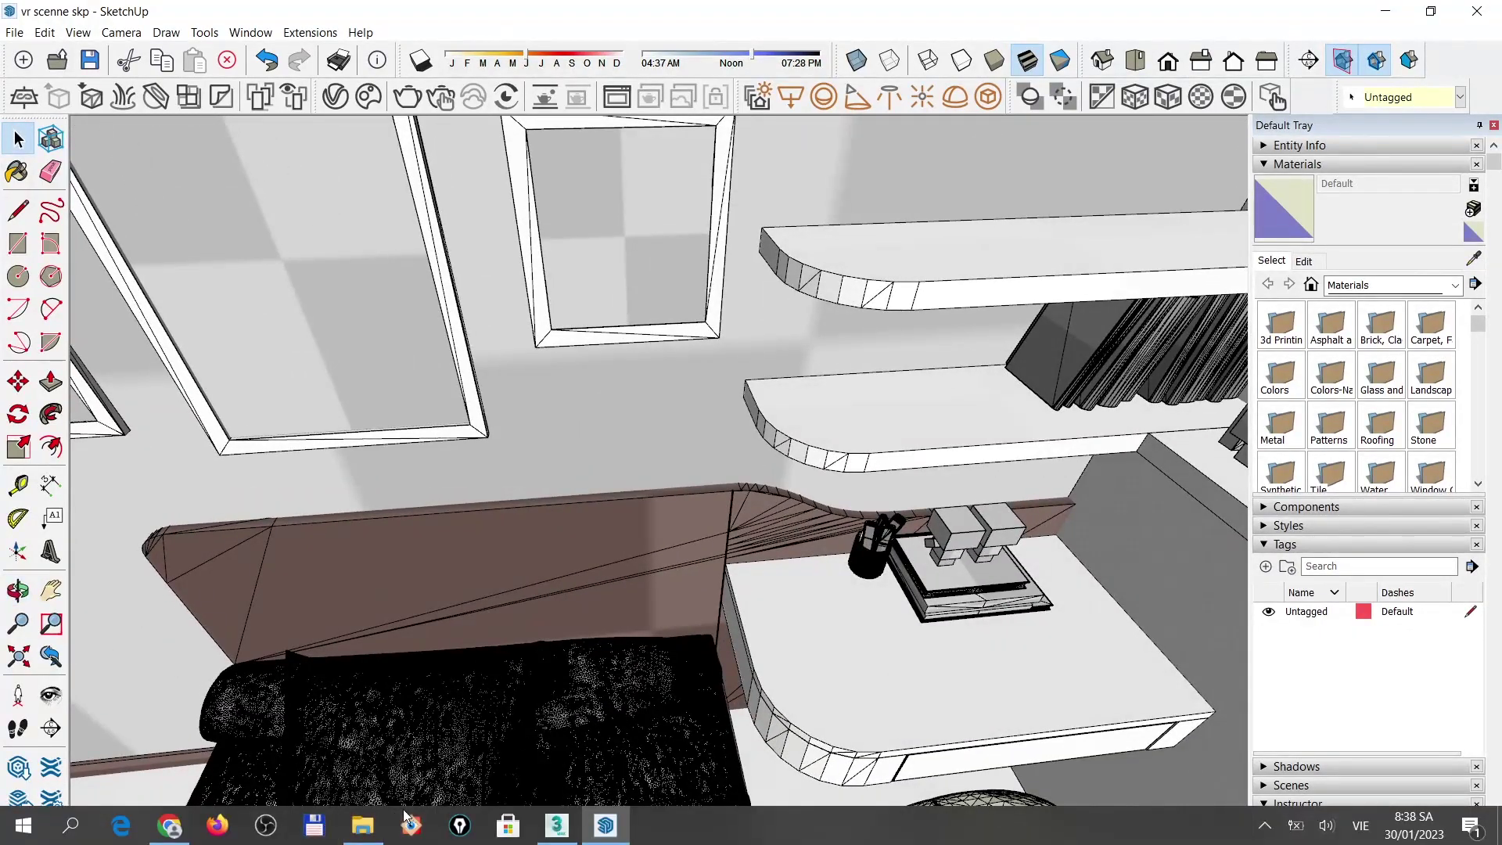
# In File Explorer, open the Desktop's XUAT 3ESMAX SANG SKETCHUP folder with the textures and vr scenne skp
pyautogui.click(371, 829)
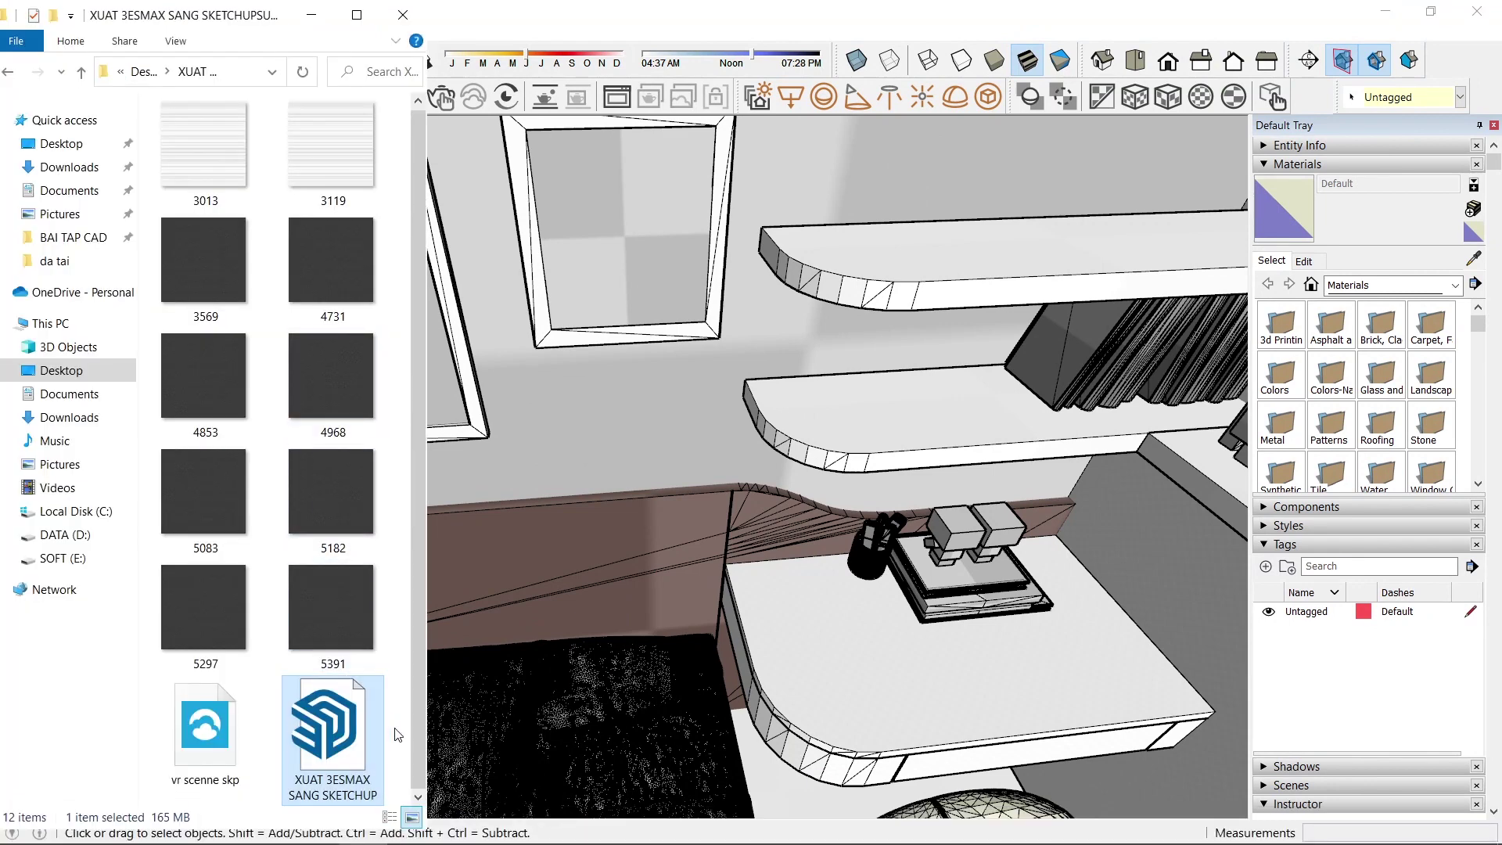
pyautogui.click(81, 71)
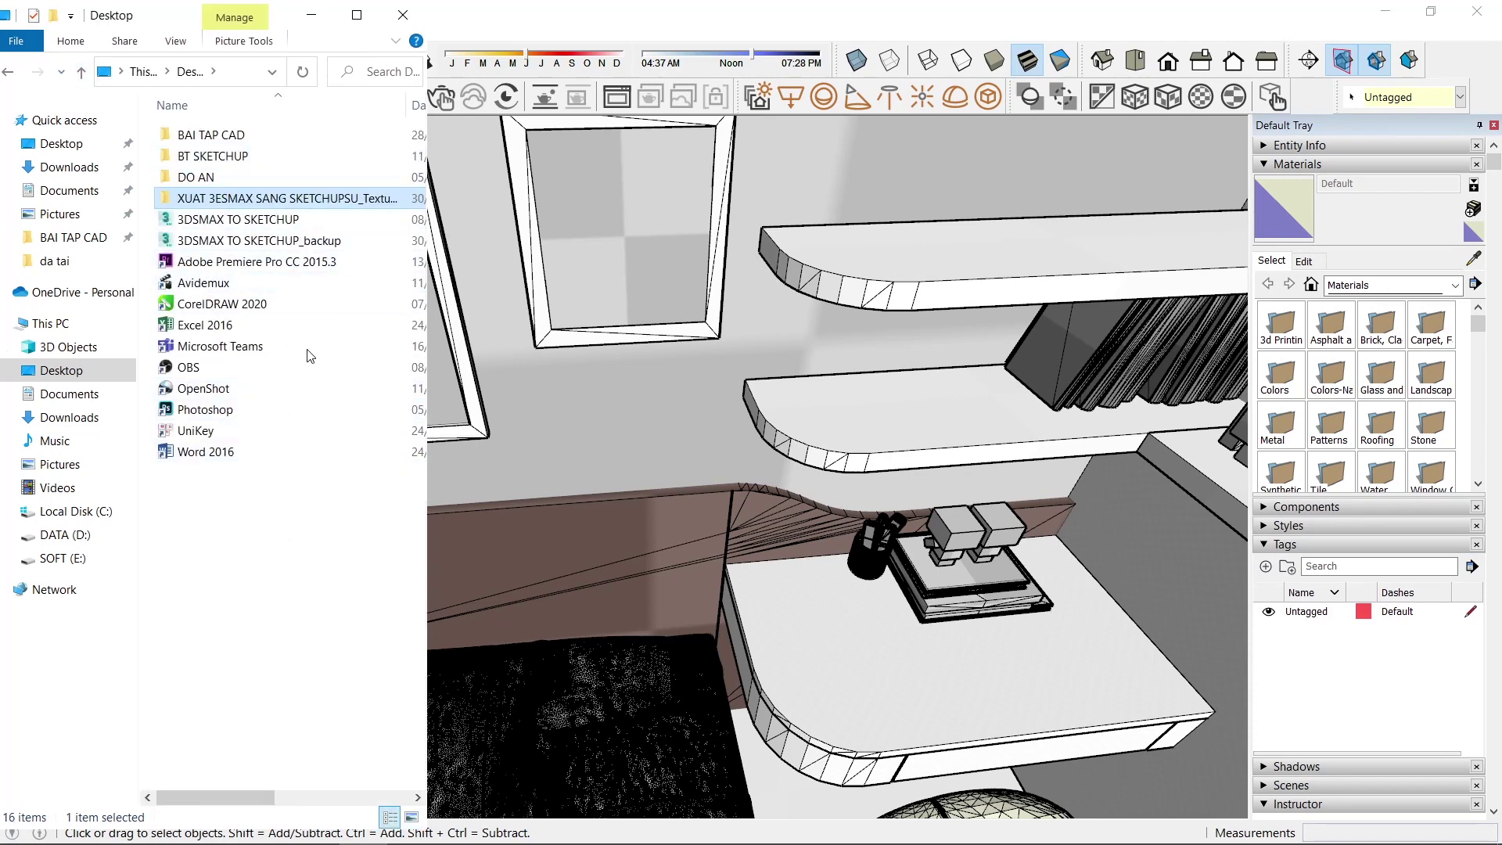
pyautogui.doubleClick(327, 198)
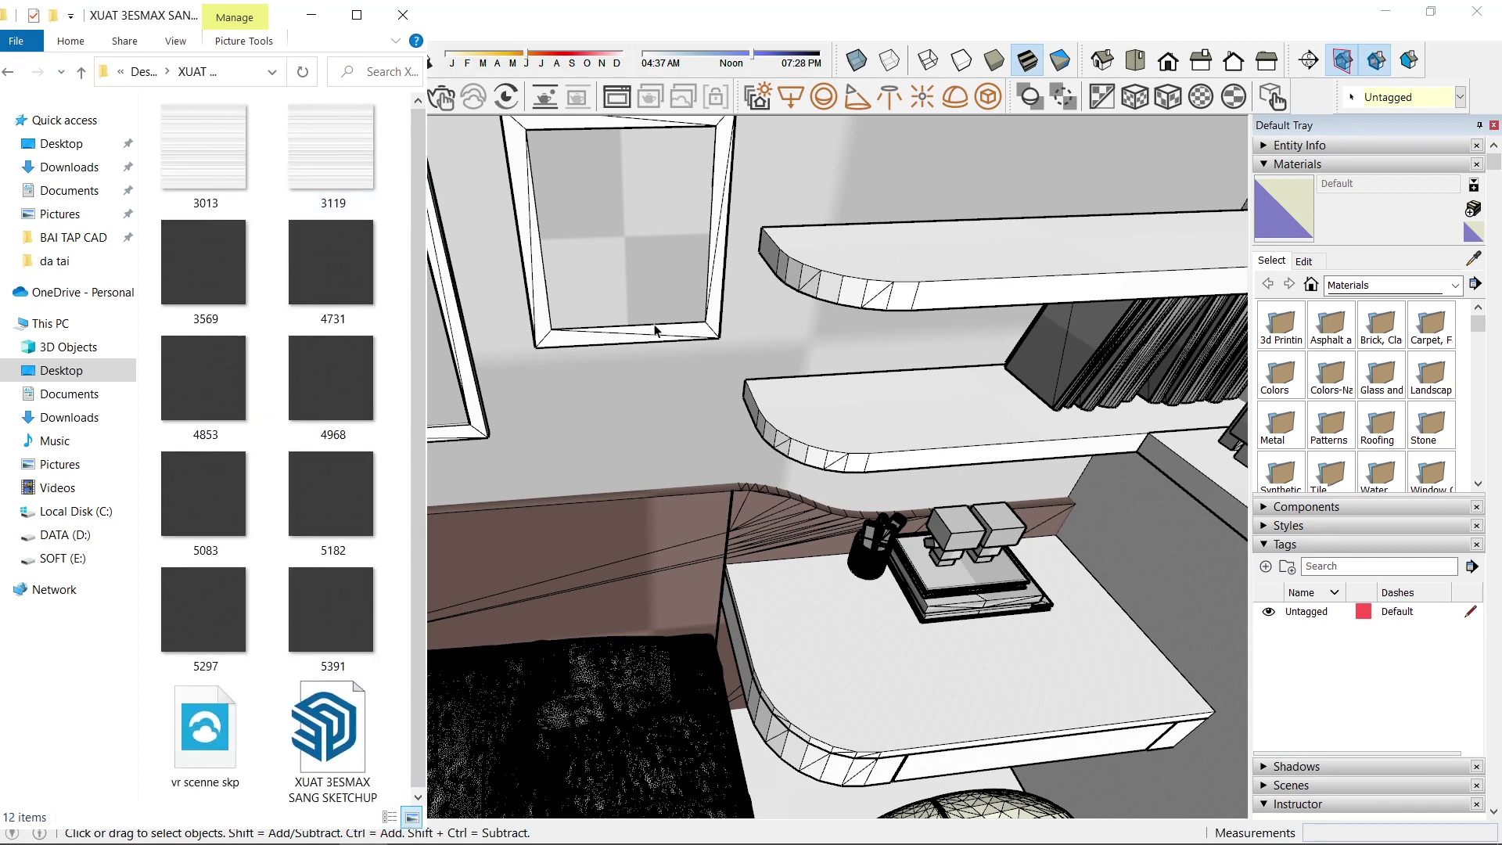
# Orbit to a higher view of the bedroom and open the V-Ray Asset Editor
pyautogui.click(862, 428)
pyautogui.scroll(-3, 845, 453)
pyautogui.scroll(-2, 828, 482)
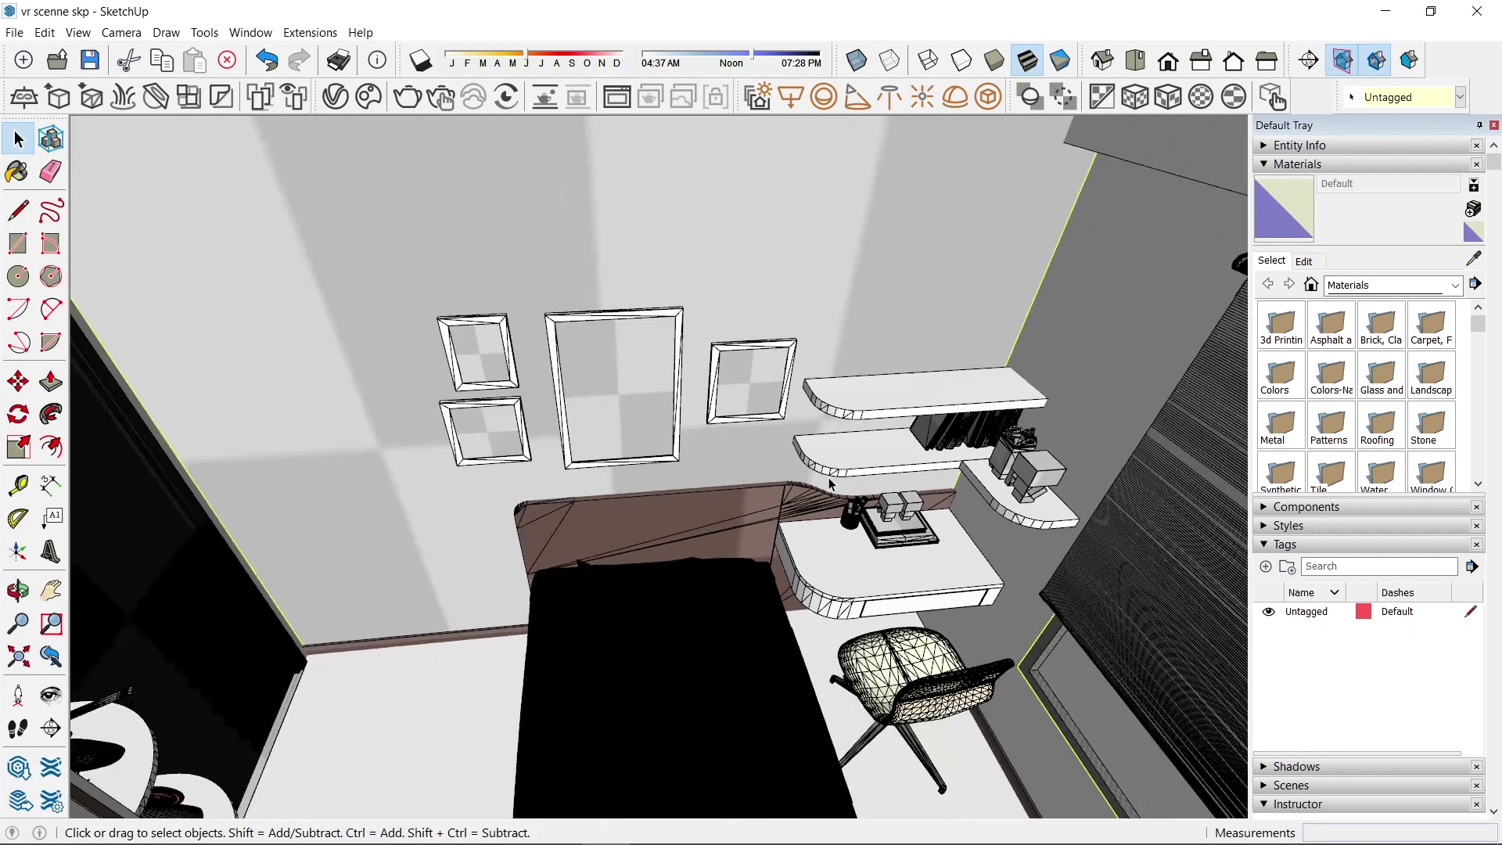
pyautogui.scroll(-3, 830, 482)
pyautogui.moveTo(829, 483); pyautogui.dragTo(813, 407, button='middle')
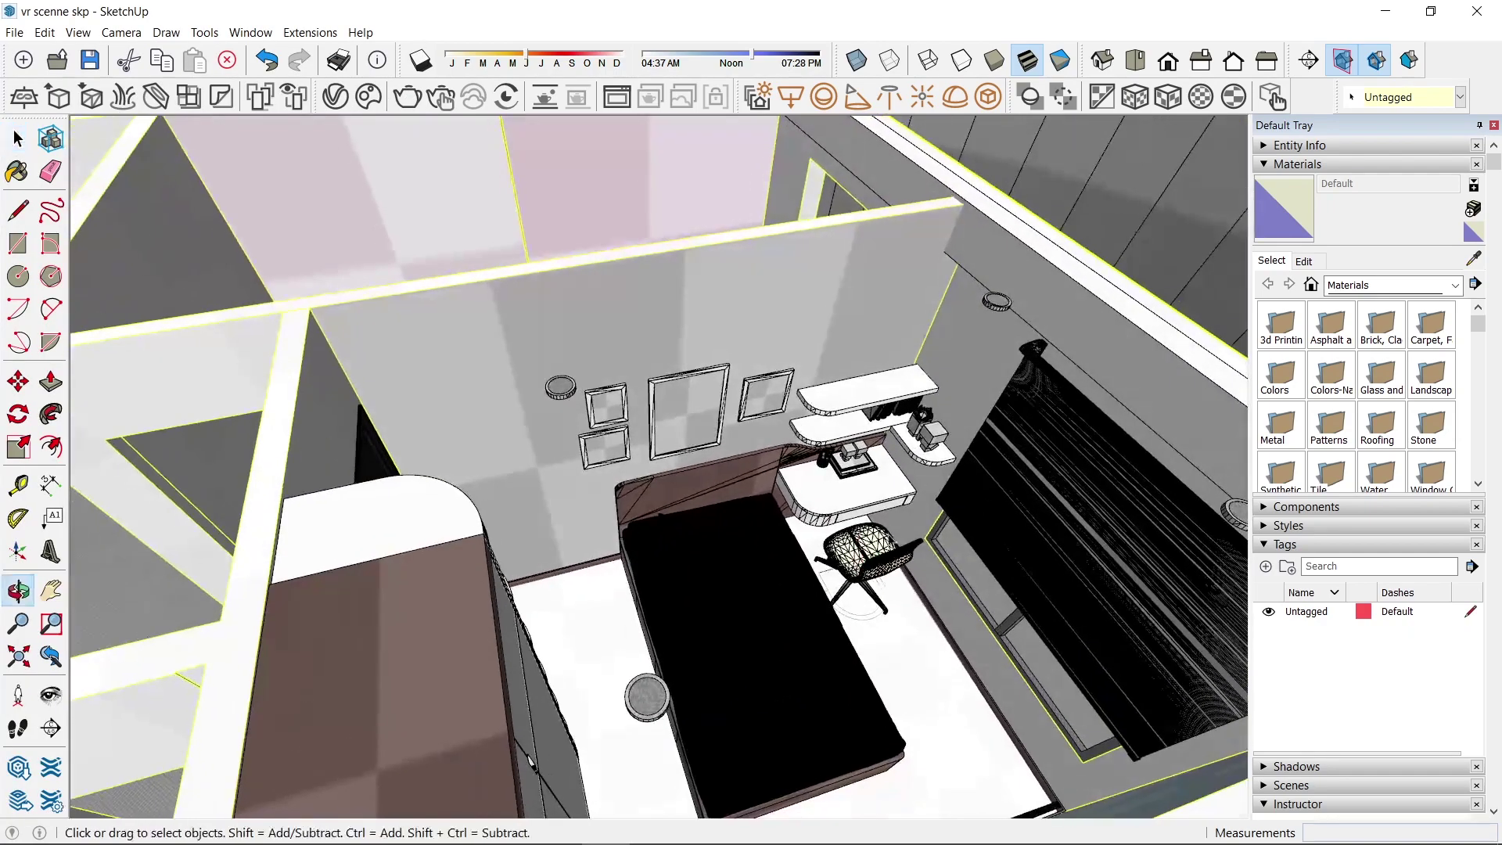
pyautogui.scroll(3, 743, 489)
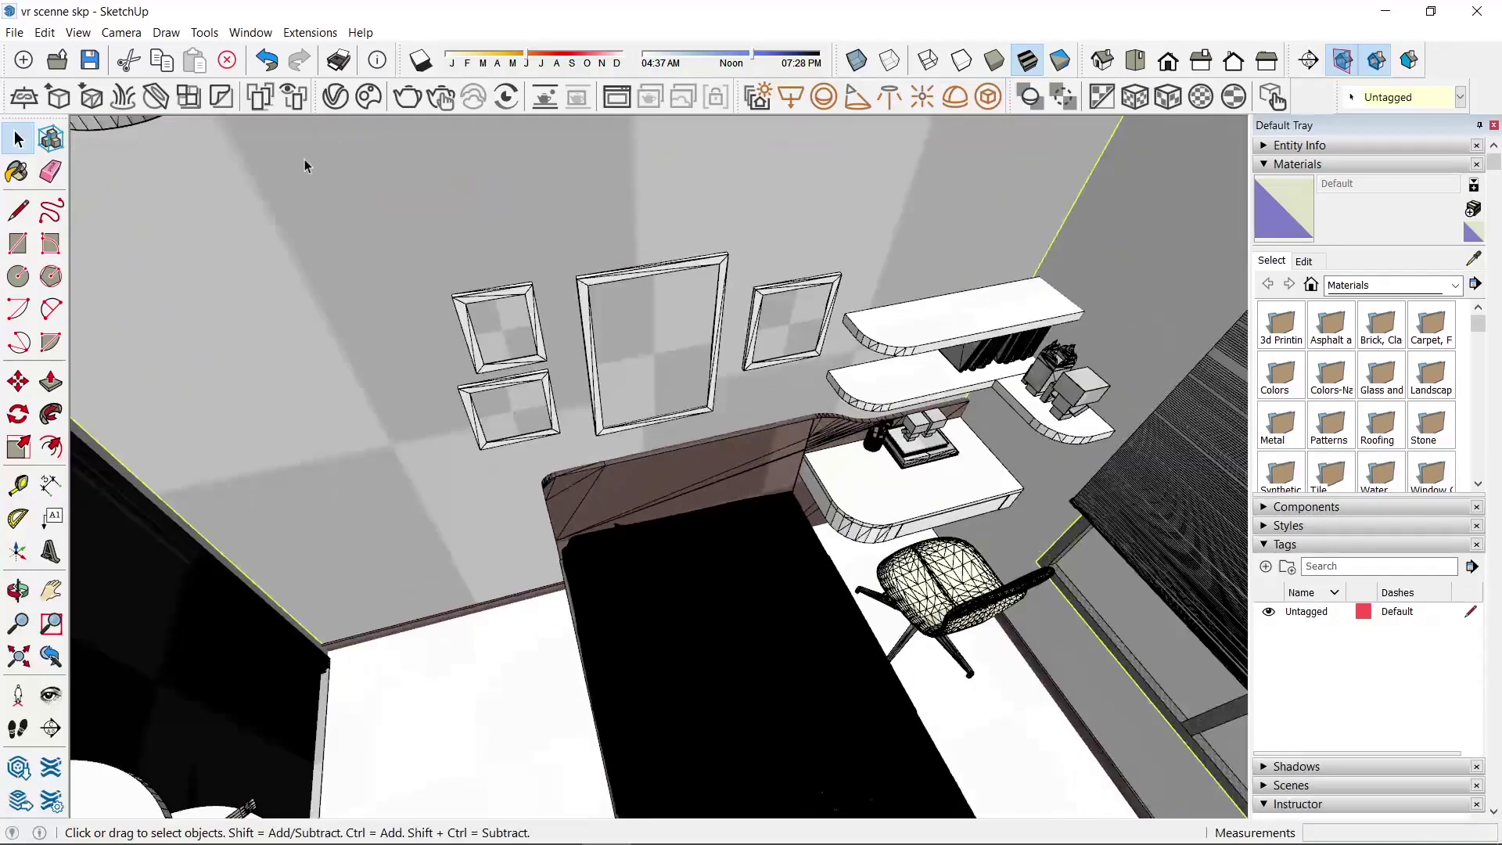
pyautogui.click(337, 97)
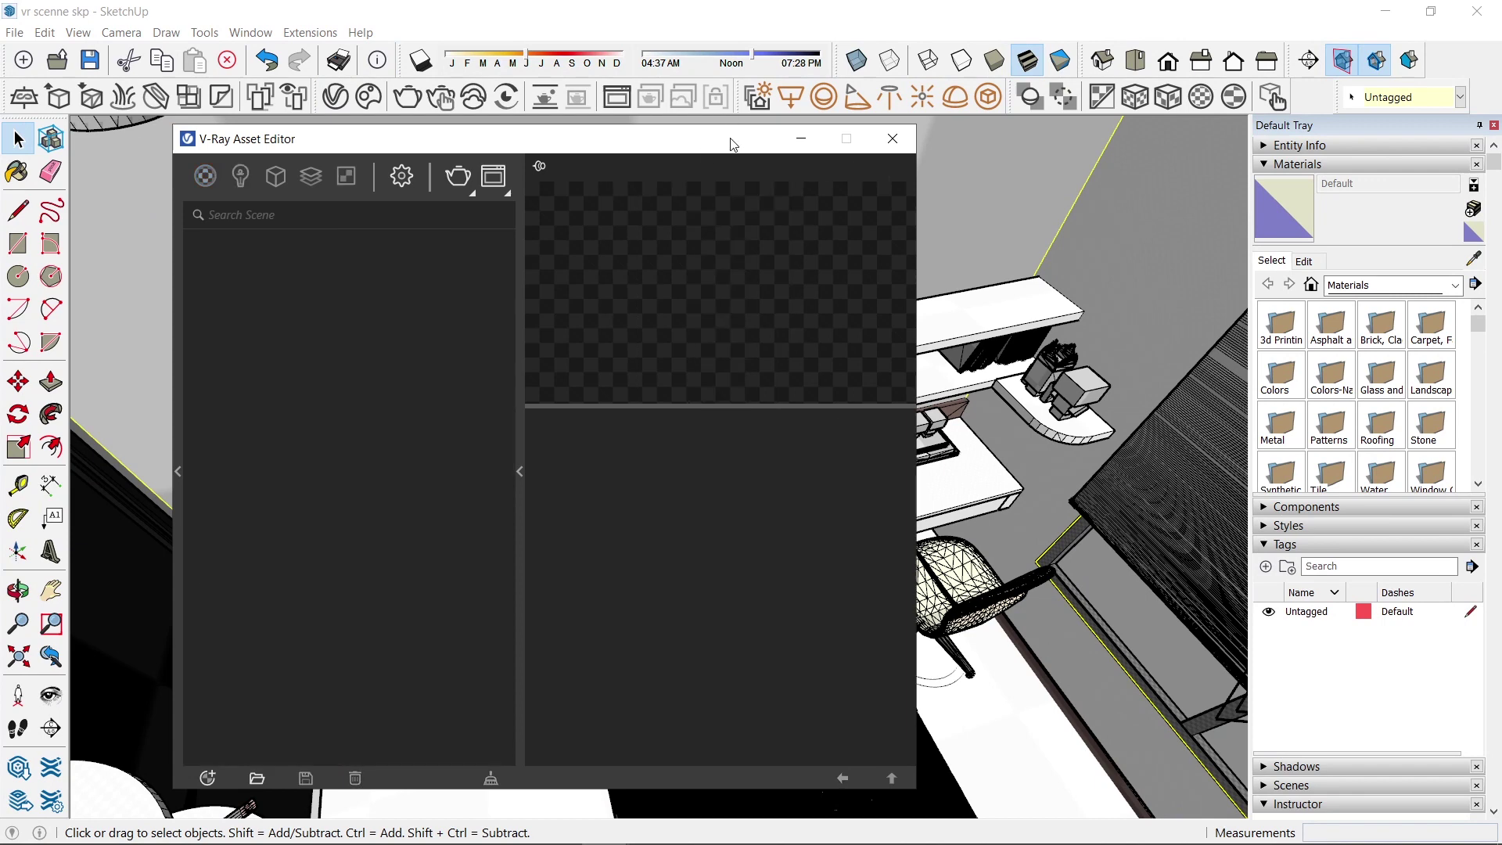
# Sample the desk top's material, identifying it as SON_TRANGee_mtl_16
pyautogui.moveTo(714, 151); pyautogui.dragTo(635, 154)
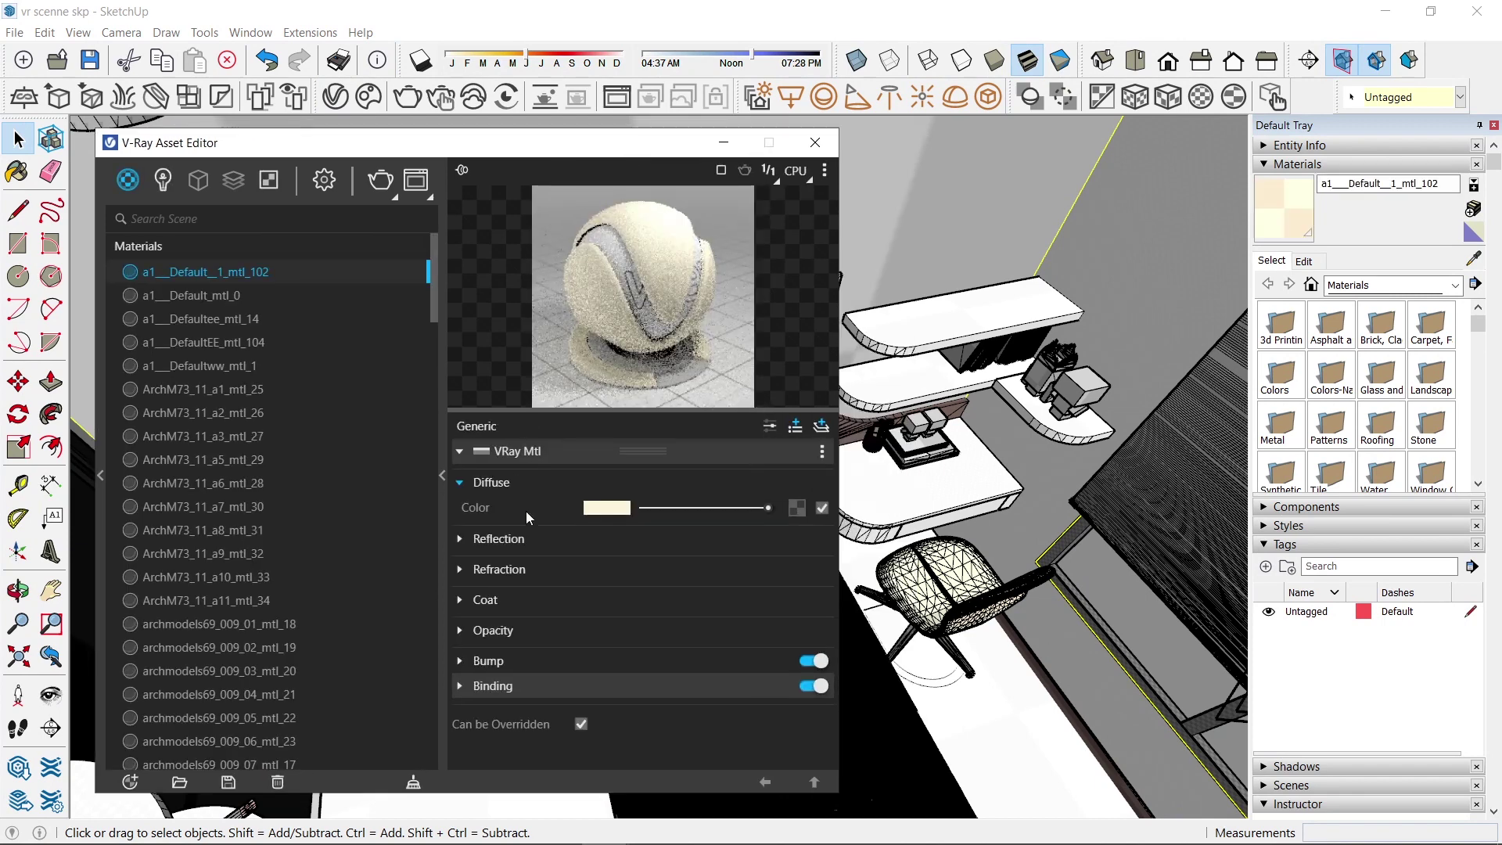
pyautogui.click(1473, 258)
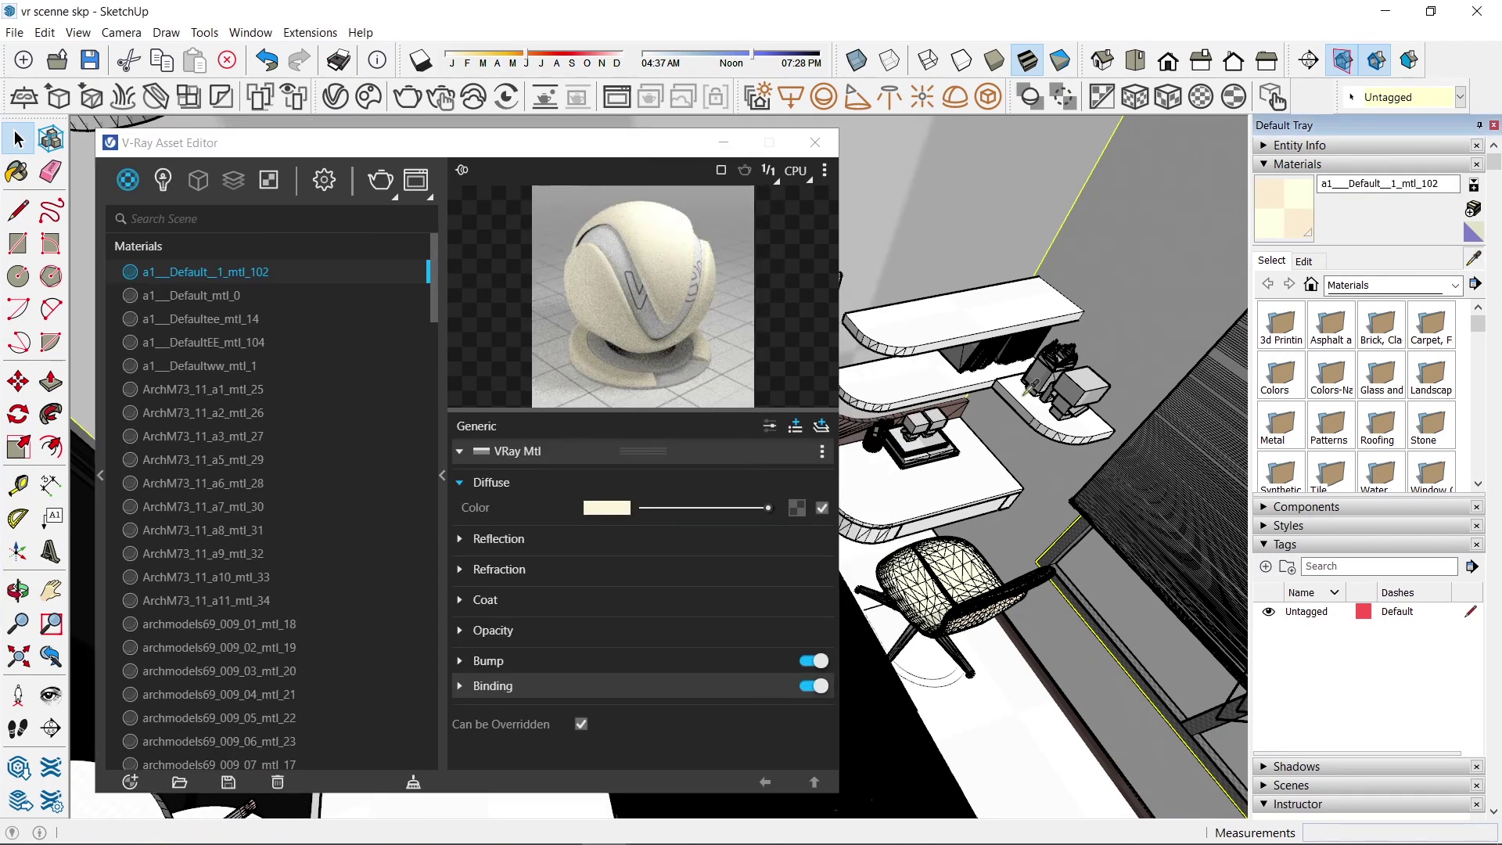
pyautogui.click(1004, 301)
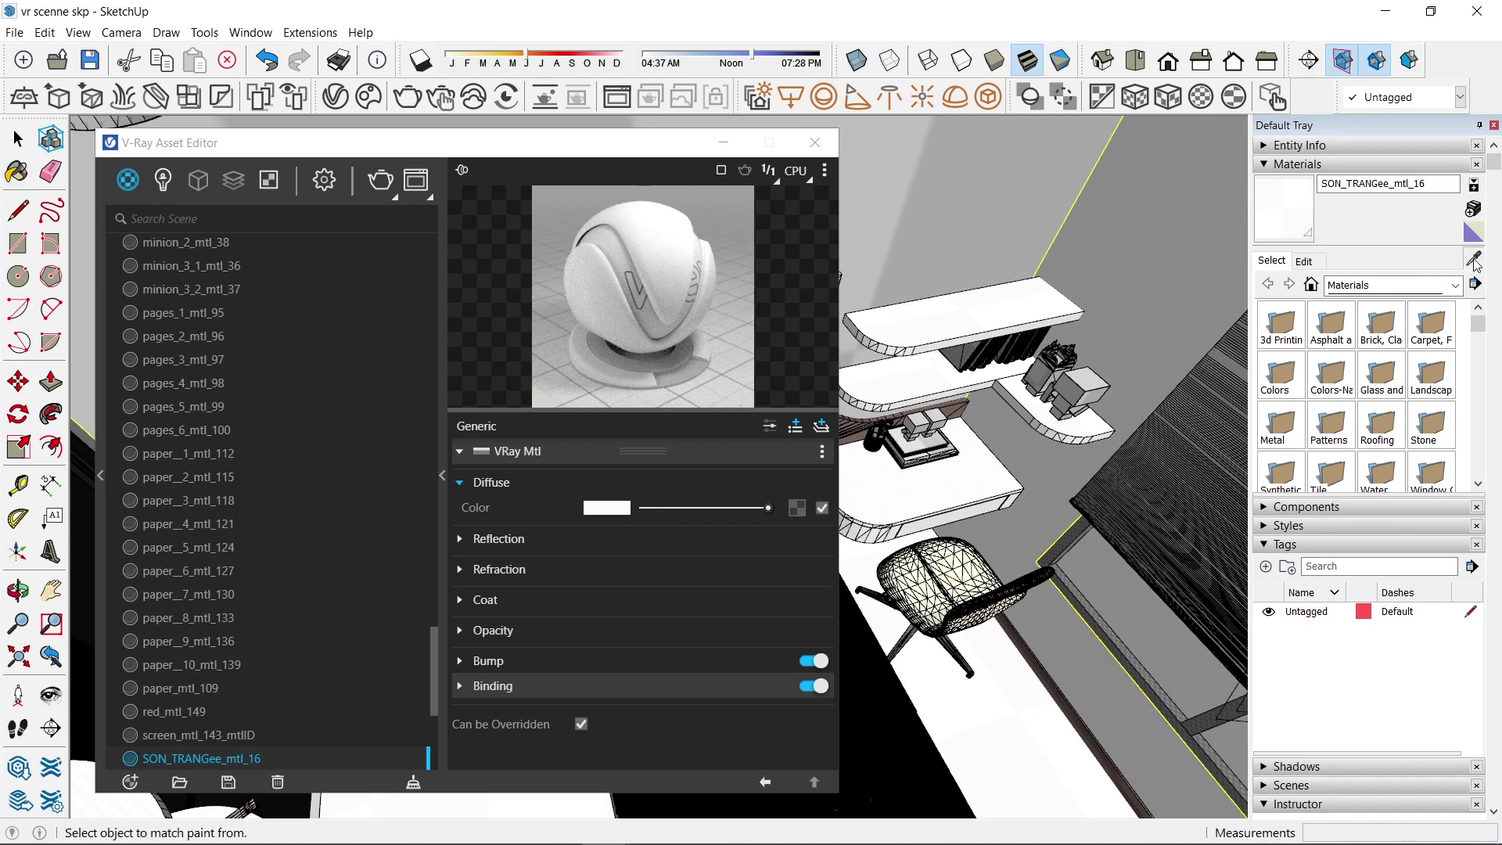
pyautogui.click(1156, 334)
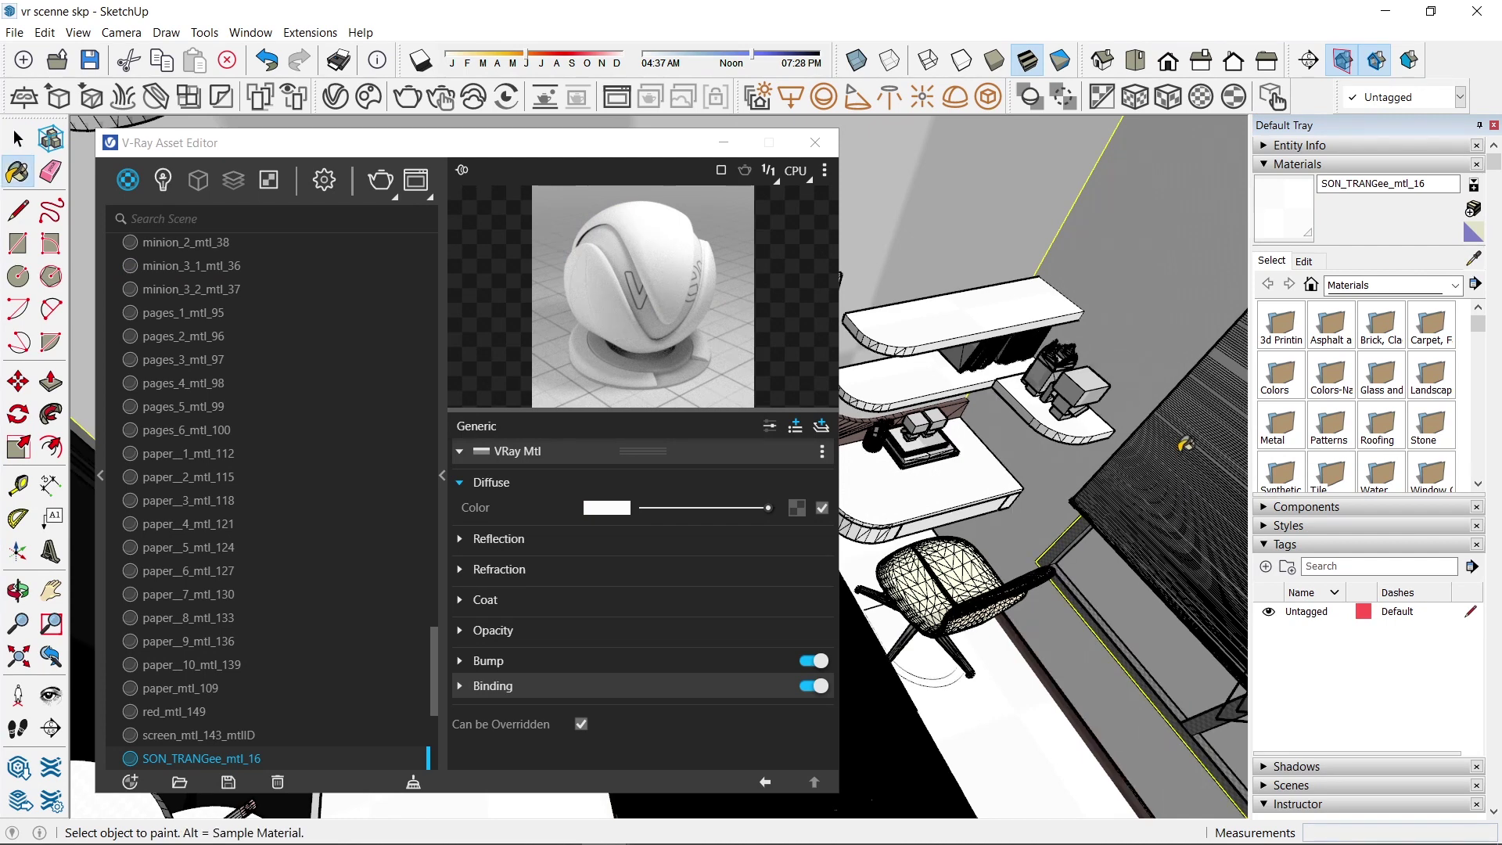
# Sample another surface's material, 京一78ee_mtl_105, then close the V-Ray Asset Editor
pyautogui.click(1474, 258)
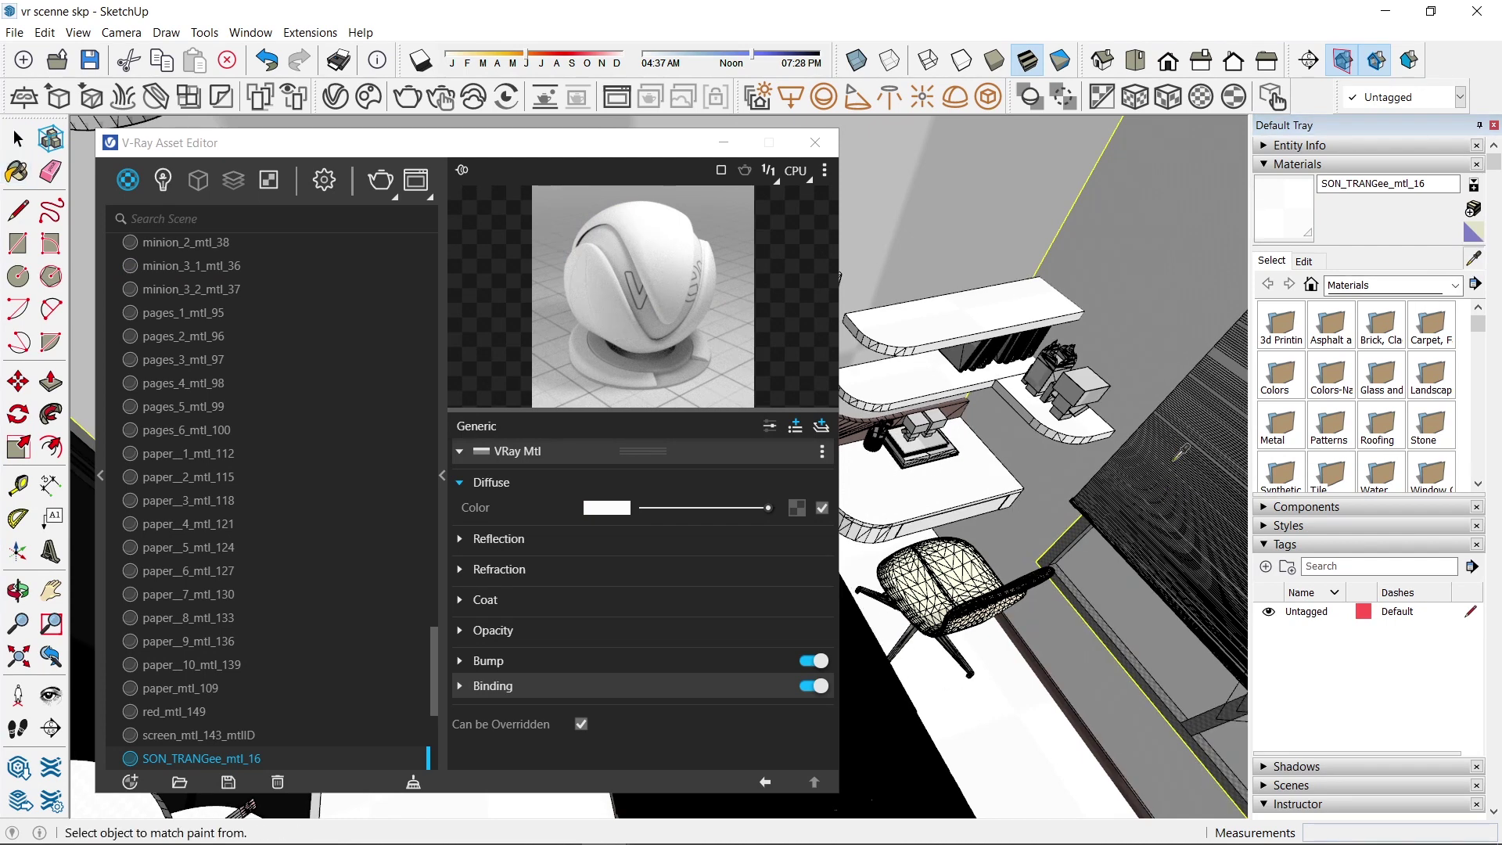
pyautogui.click(1173, 460)
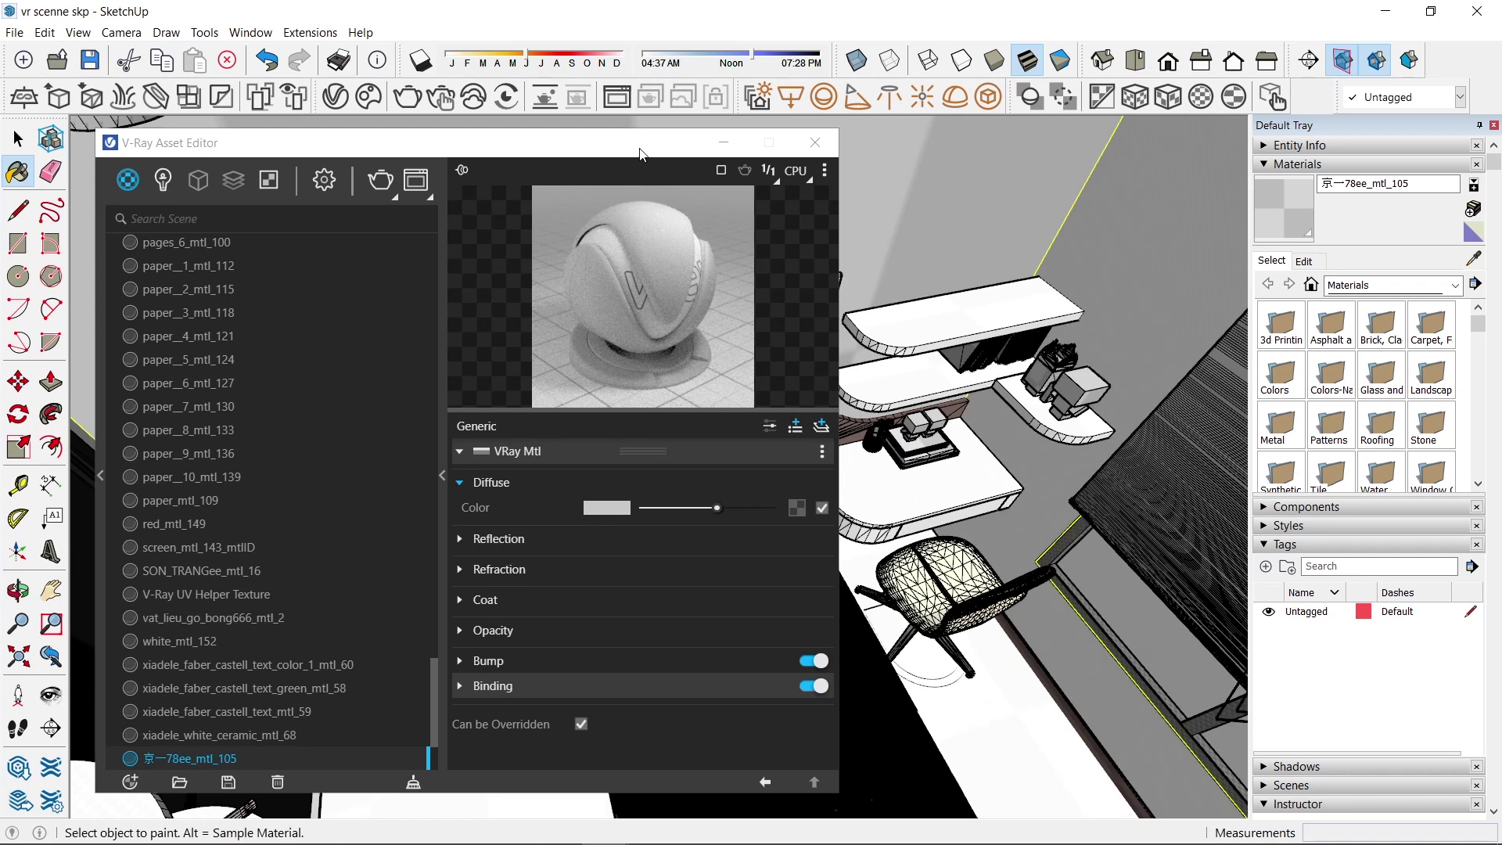
pyautogui.moveTo(640, 154); pyautogui.dragTo(706, 166)
pyautogui.click(881, 153)
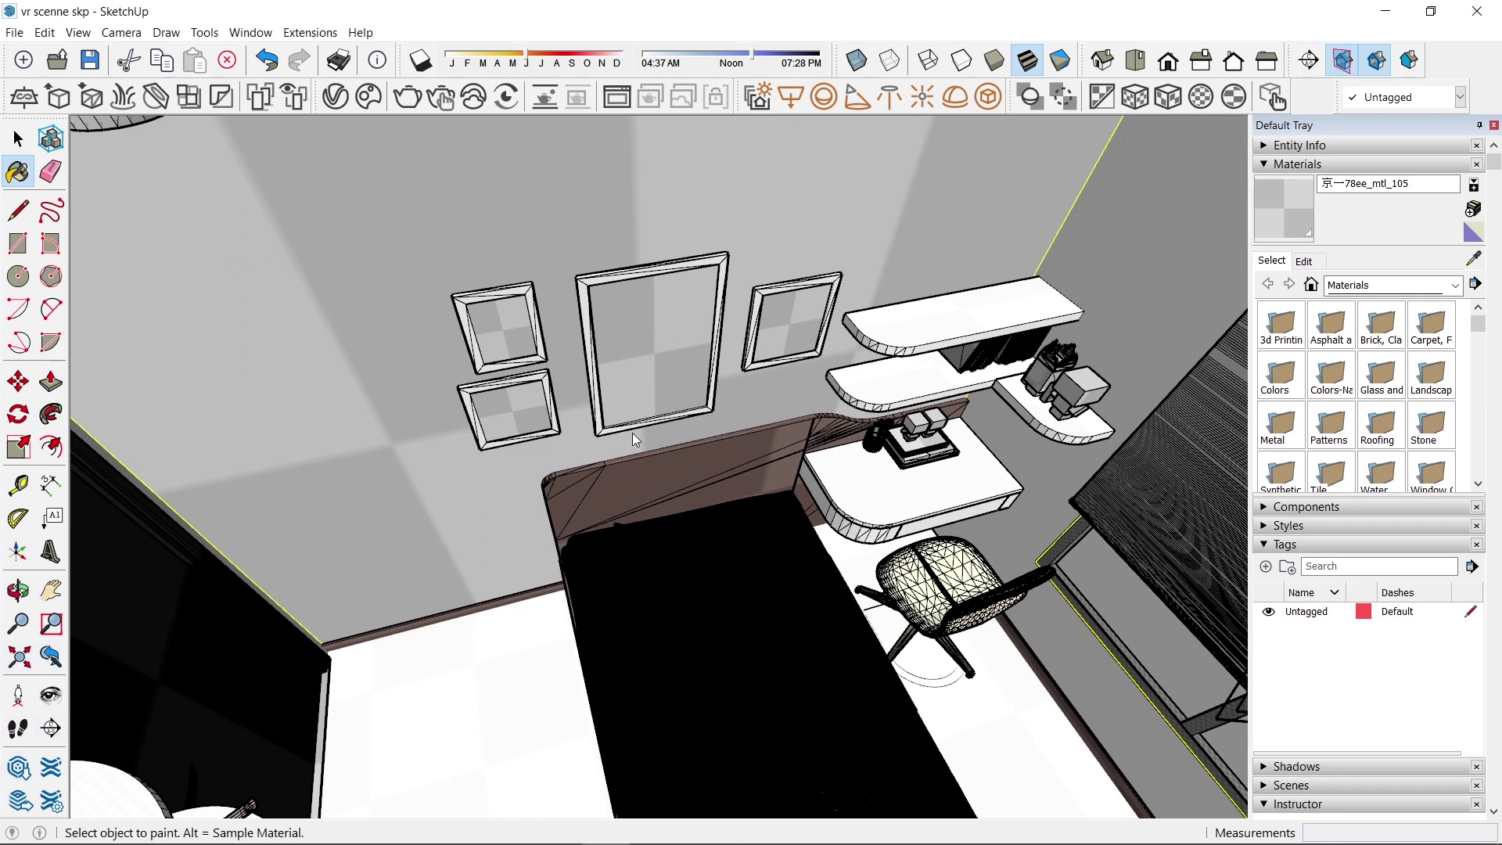
# Zoom to the whole model and unhide the last hidden object, restoring the roof slab
pyautogui.hotkey('shift', 'z')
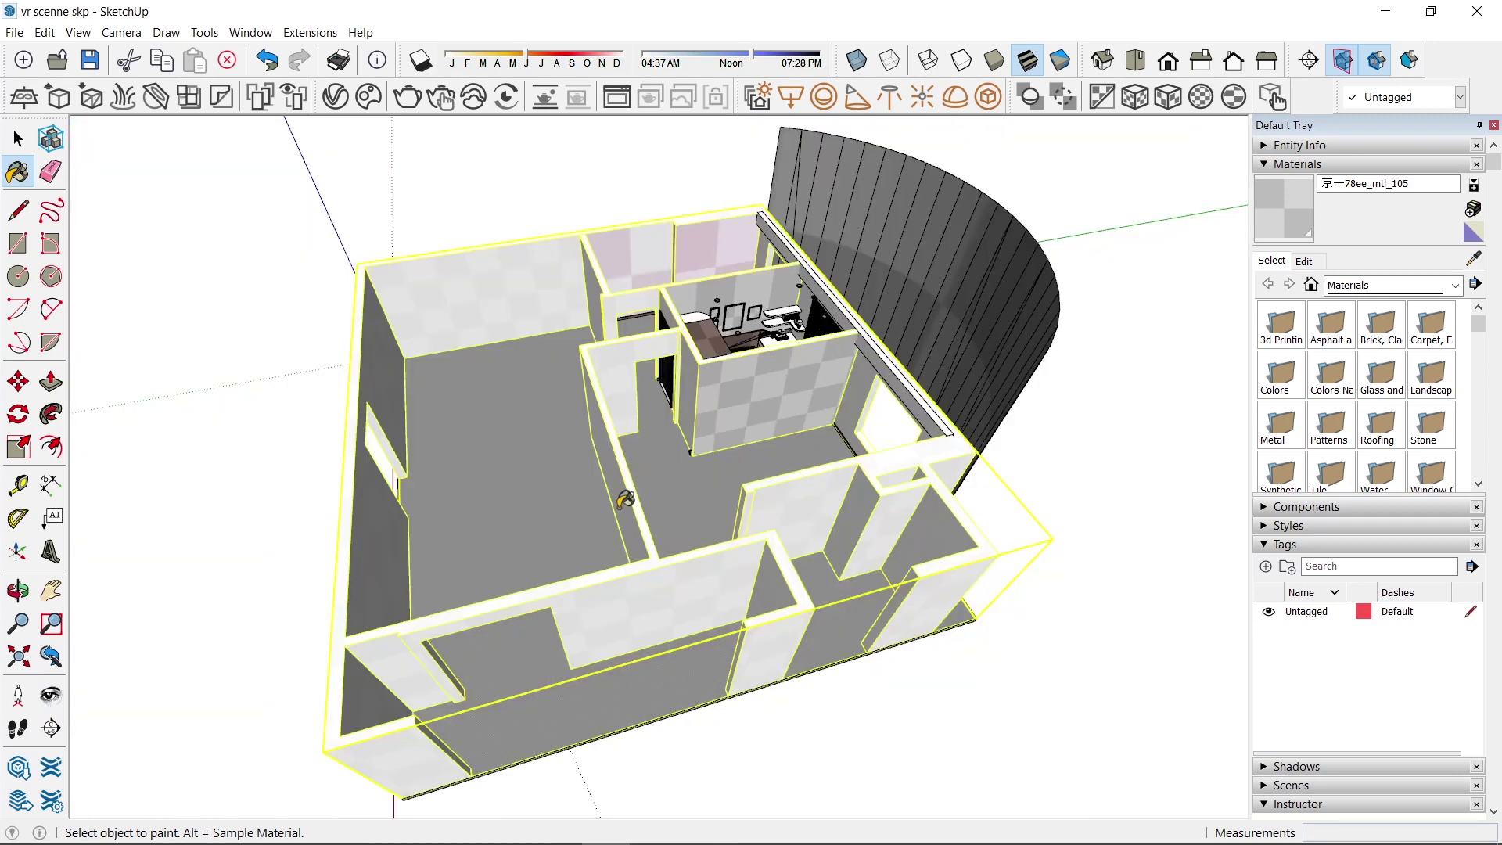
pyautogui.press('space')
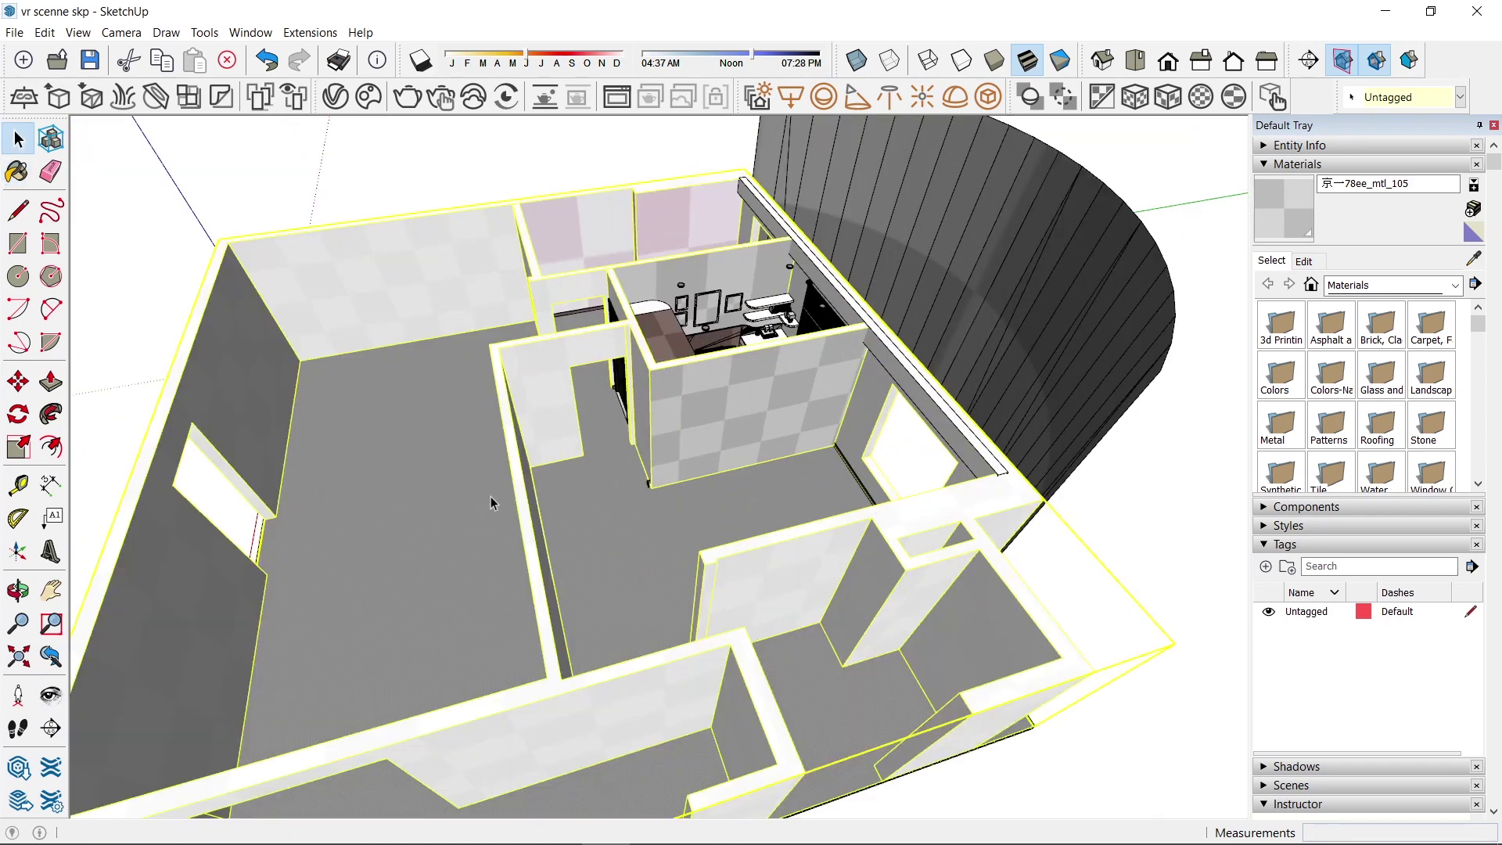
pyautogui.click(44, 32)
pyautogui.moveTo(77, 296)
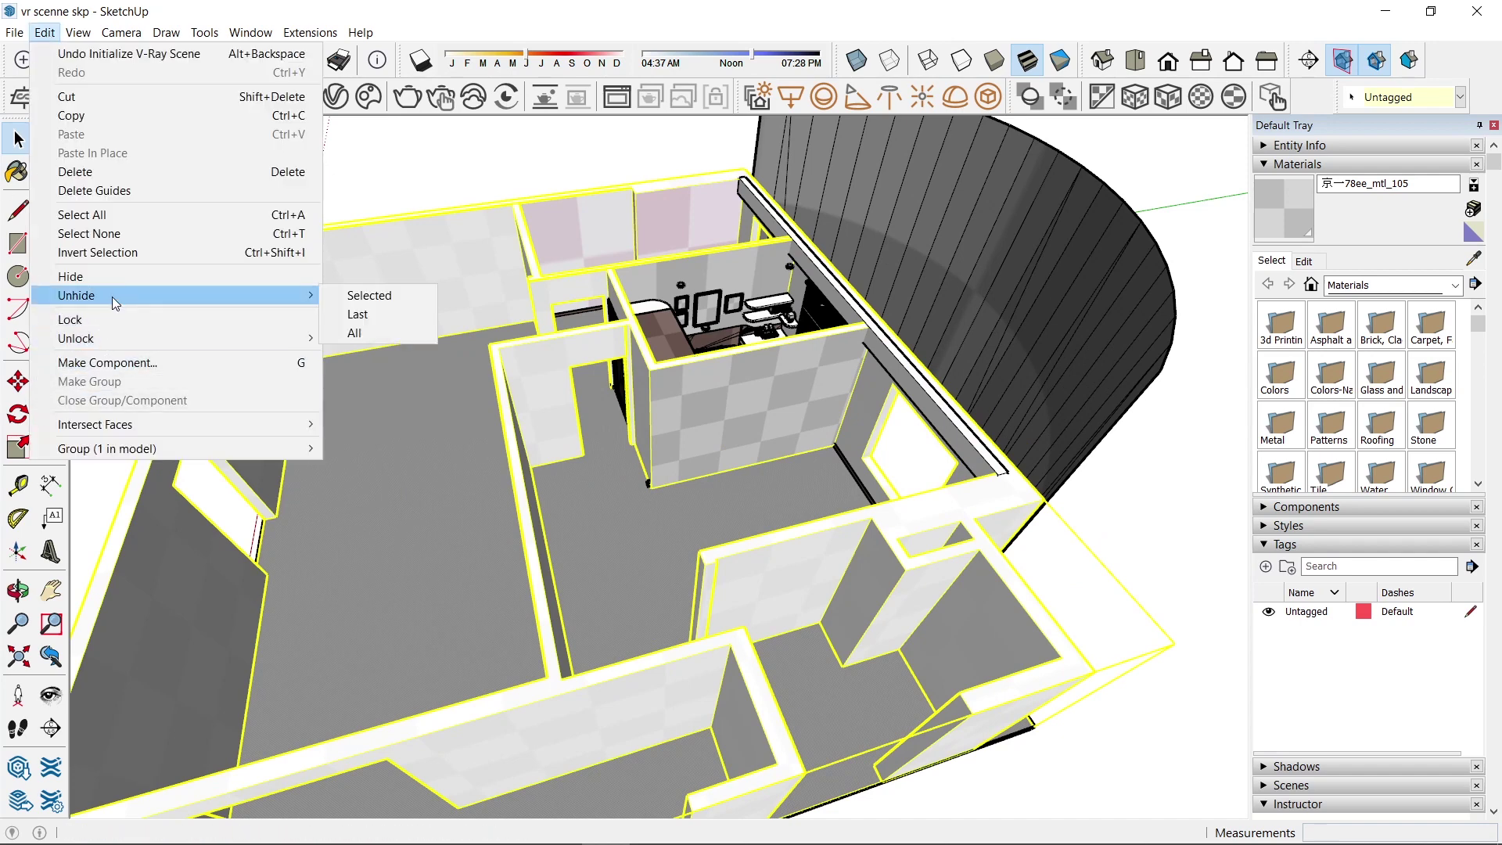
pyautogui.click(350, 321)
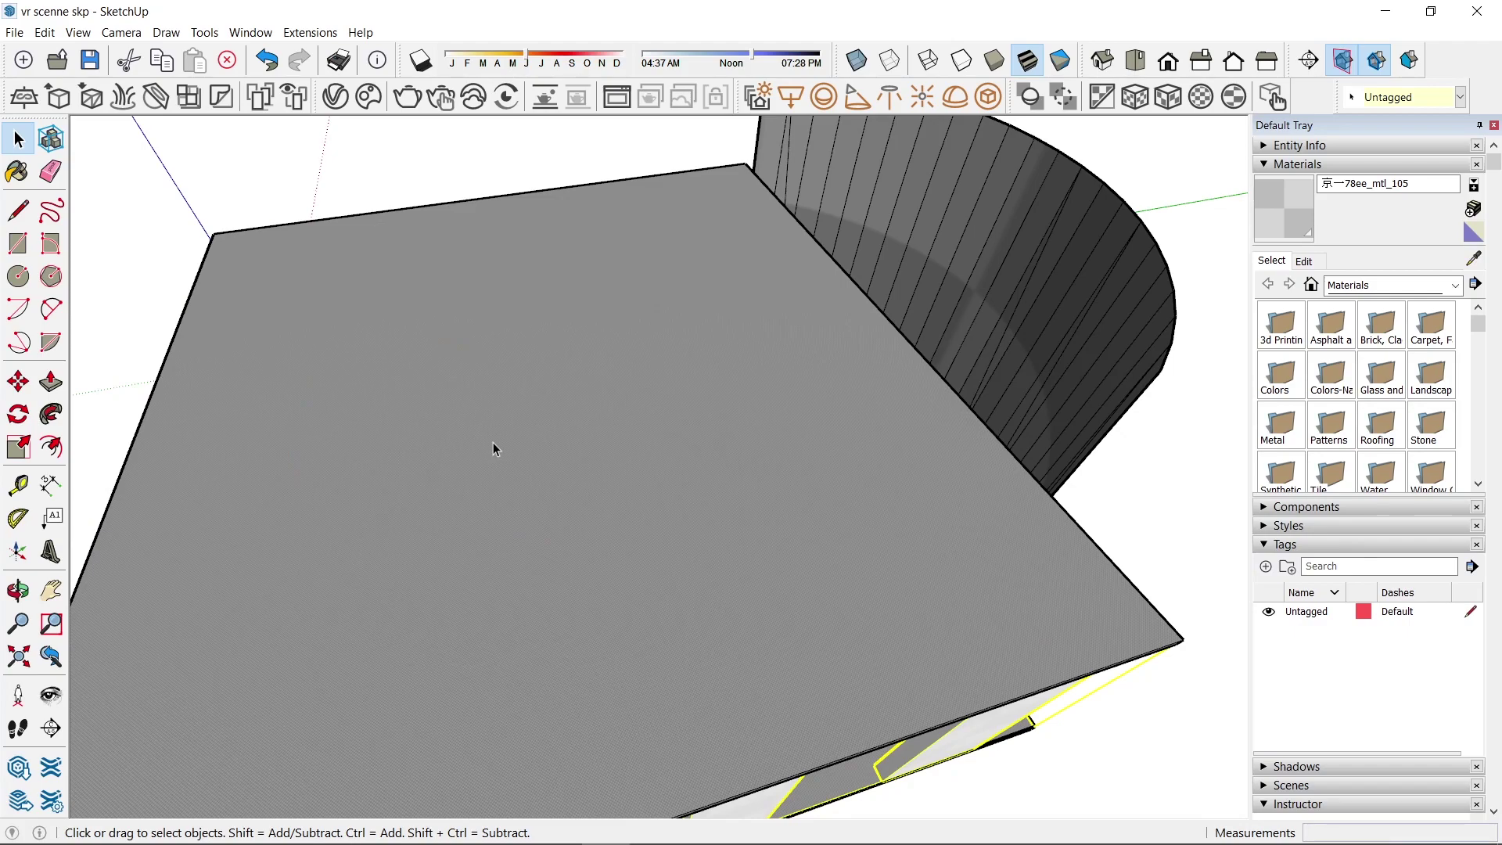
# Select the grey roof slab, enter its group for editing, and switch to Push/Pull
pyautogui.click(493, 443)
pyautogui.doubleClick(598, 475)
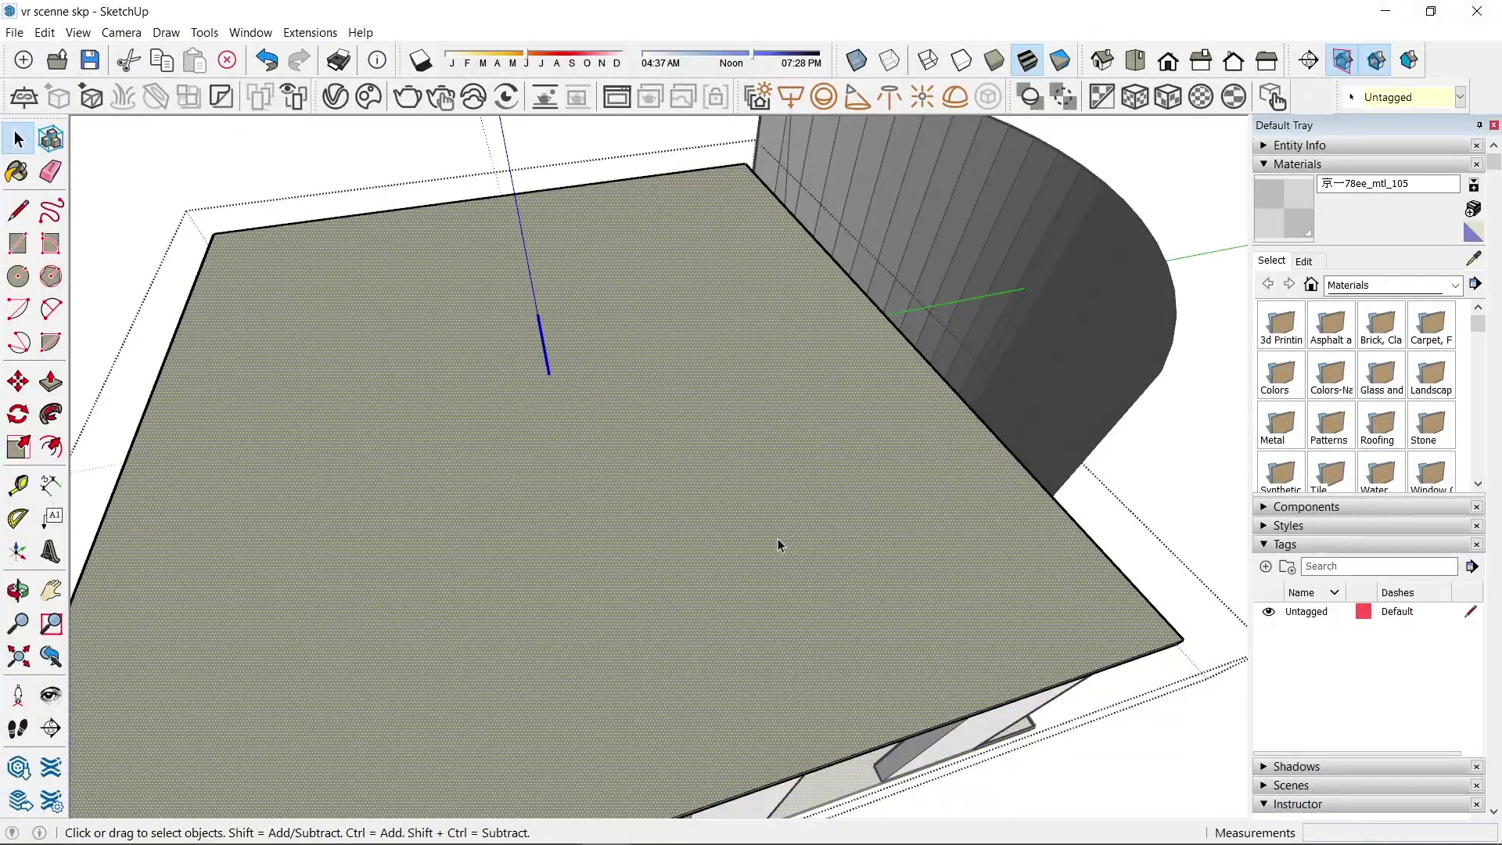
pyautogui.press('p')
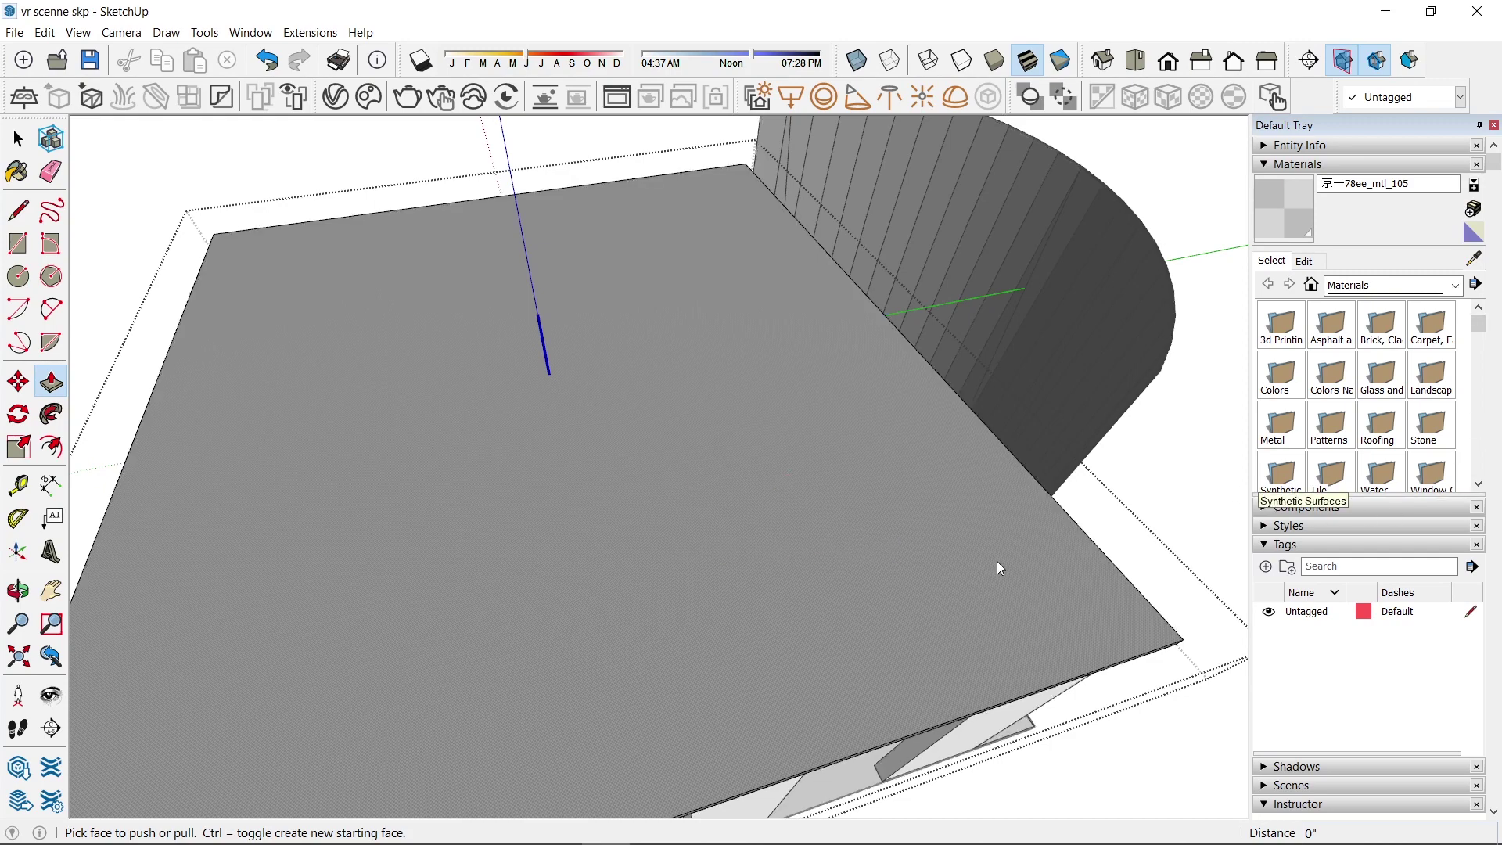
# Orbit to see the slab and curved wall, then exit the roof slab group
pyautogui.scroll(-2, 694, 506)
pyautogui.moveTo(694, 506); pyautogui.dragTo(758, 469, button='middle')
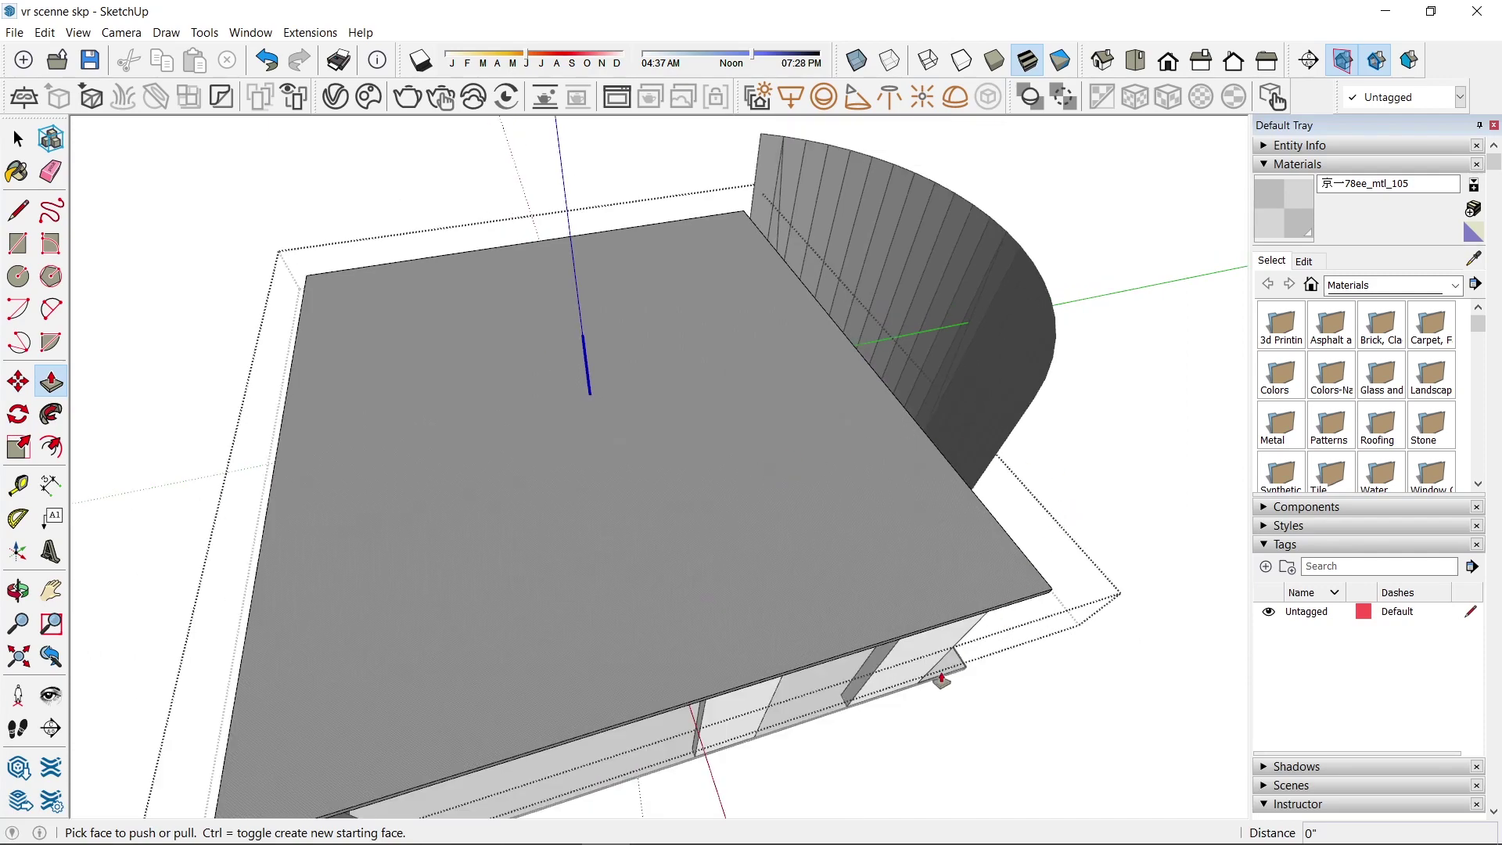
pyautogui.moveTo(898, 594); pyautogui.dragTo(1041, 563, button='middle')
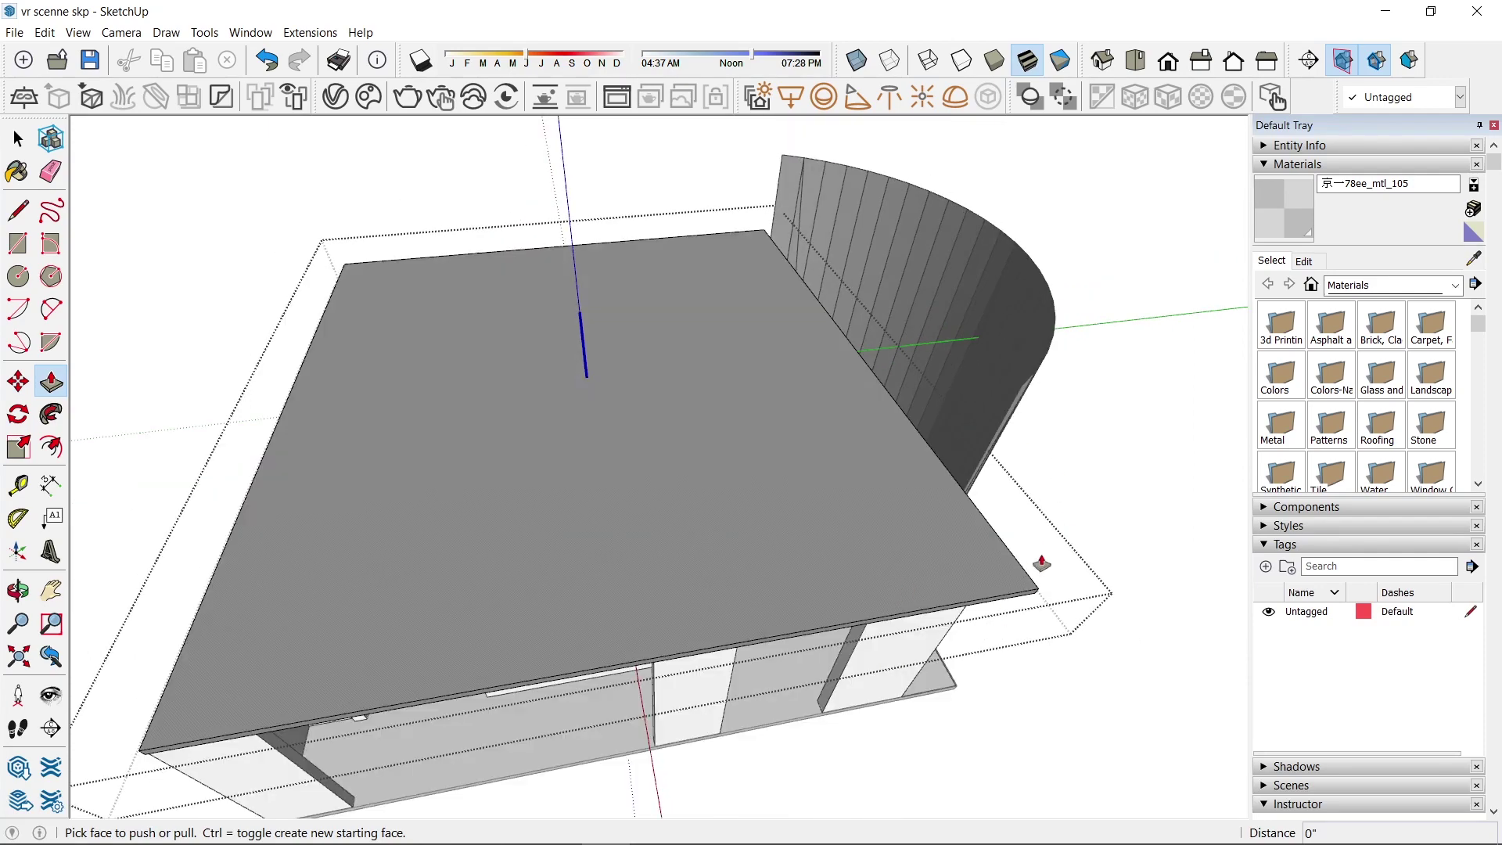
pyautogui.press('space')
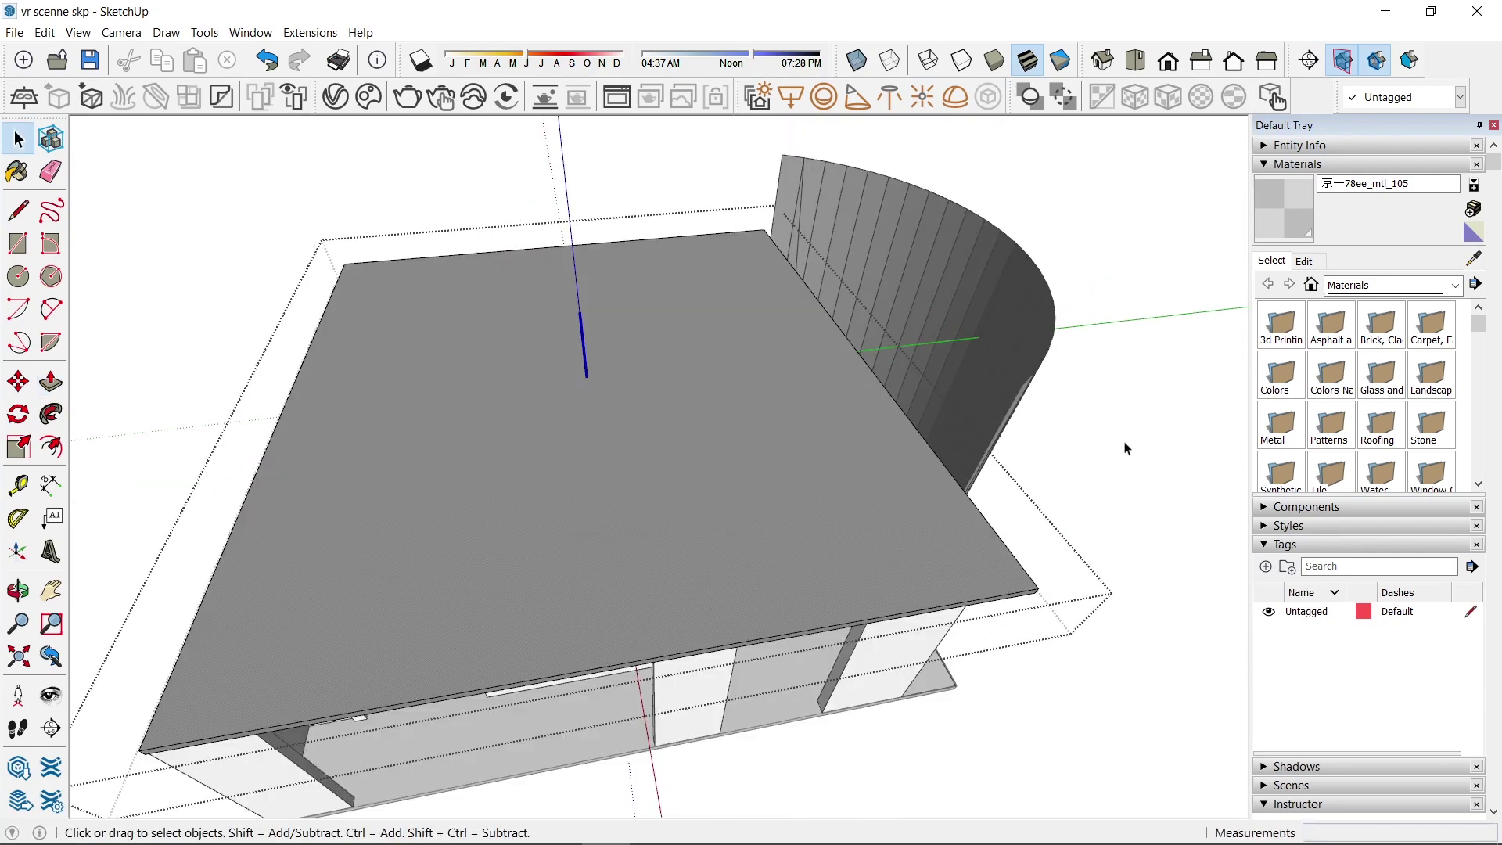
pyautogui.click(1130, 455)
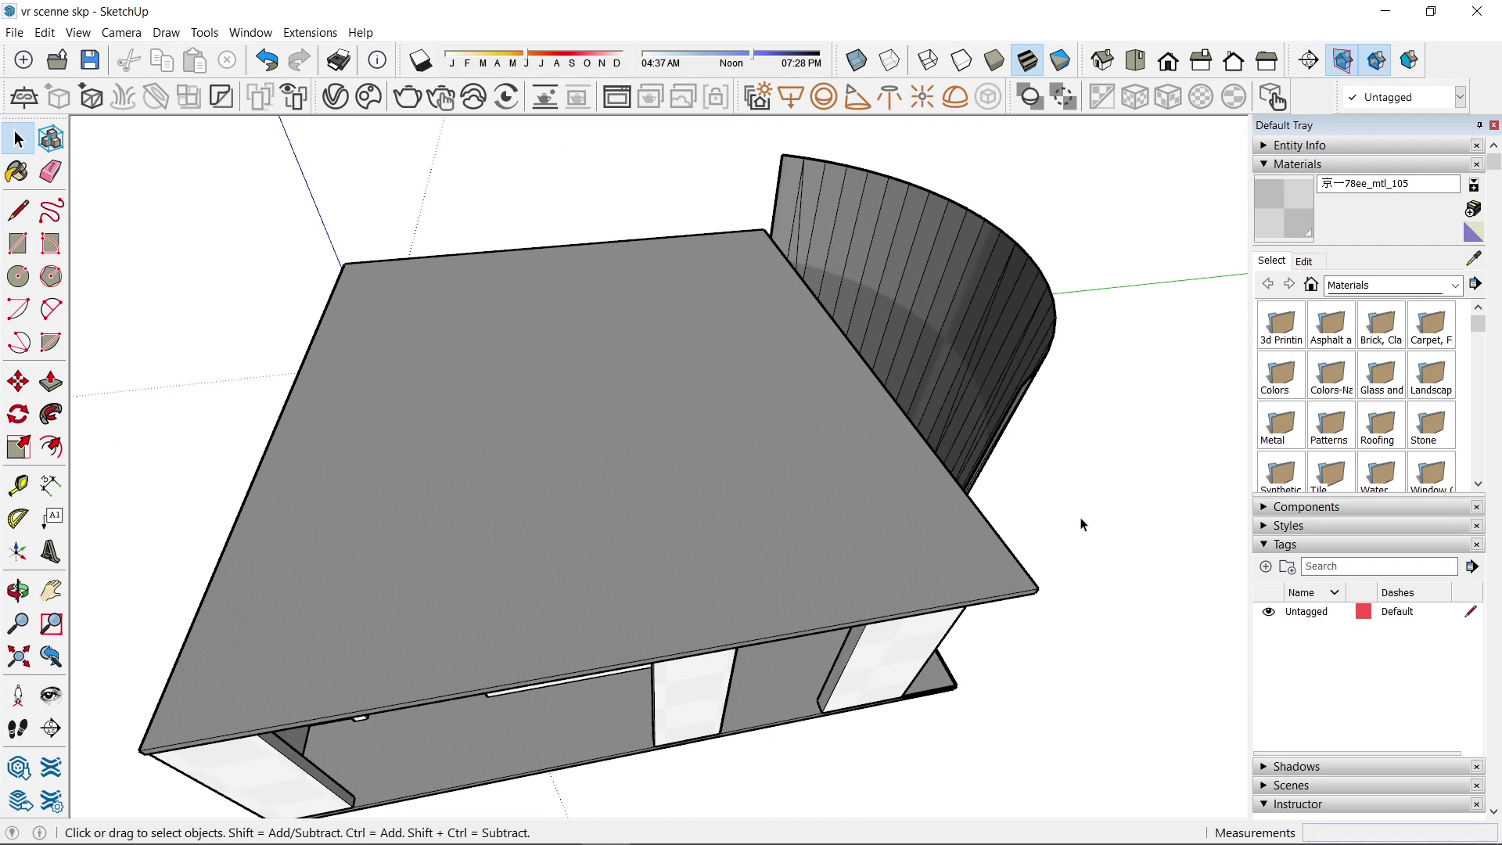
# Orbit and zoom around the roofed building, checking the roof and the doorway wall
pyautogui.press('o')
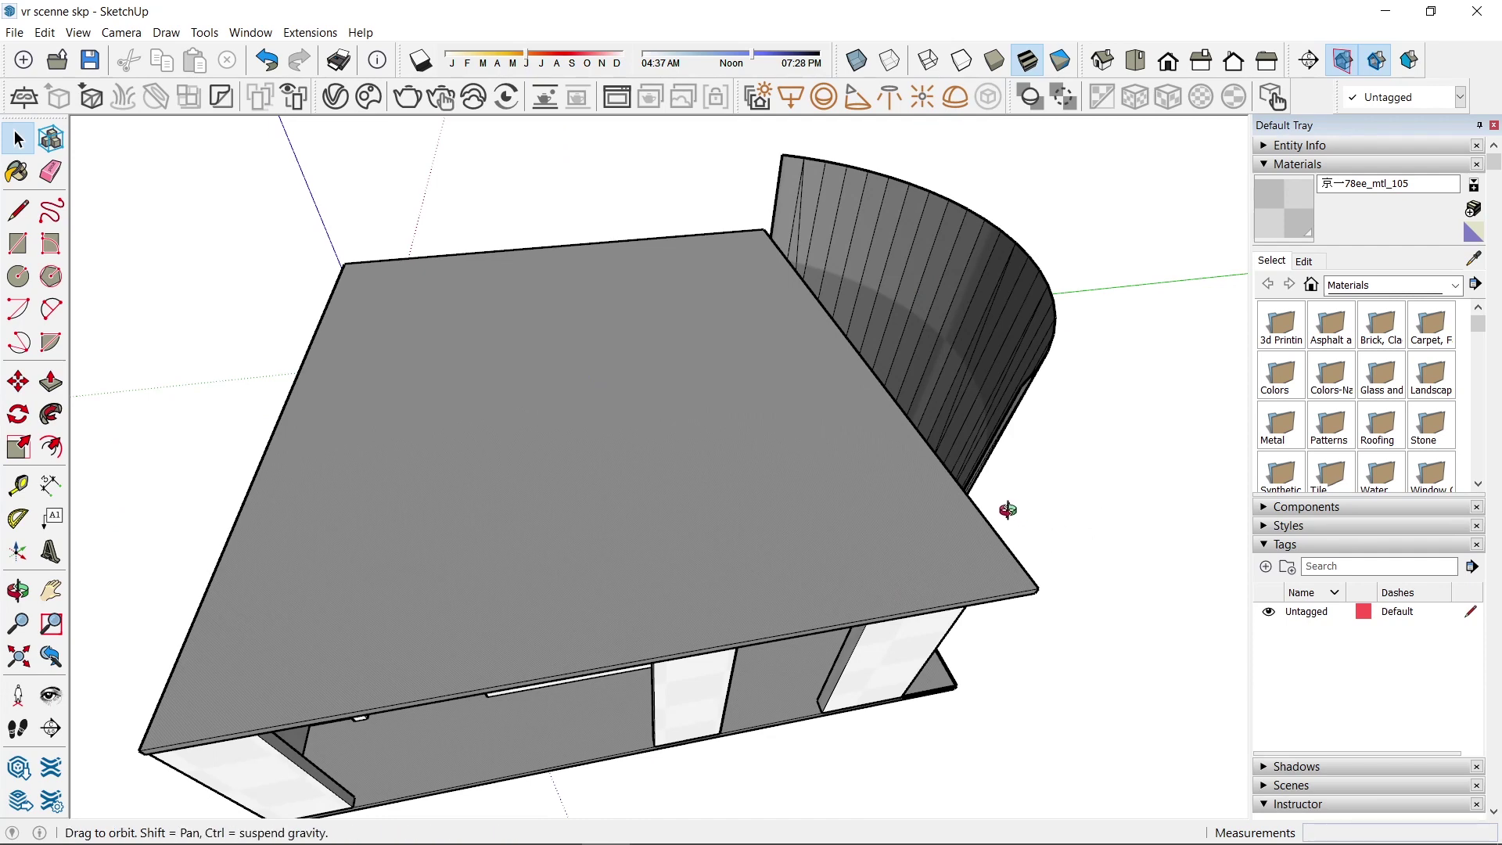
pyautogui.moveTo(990, 485); pyautogui.dragTo(1113, 439)
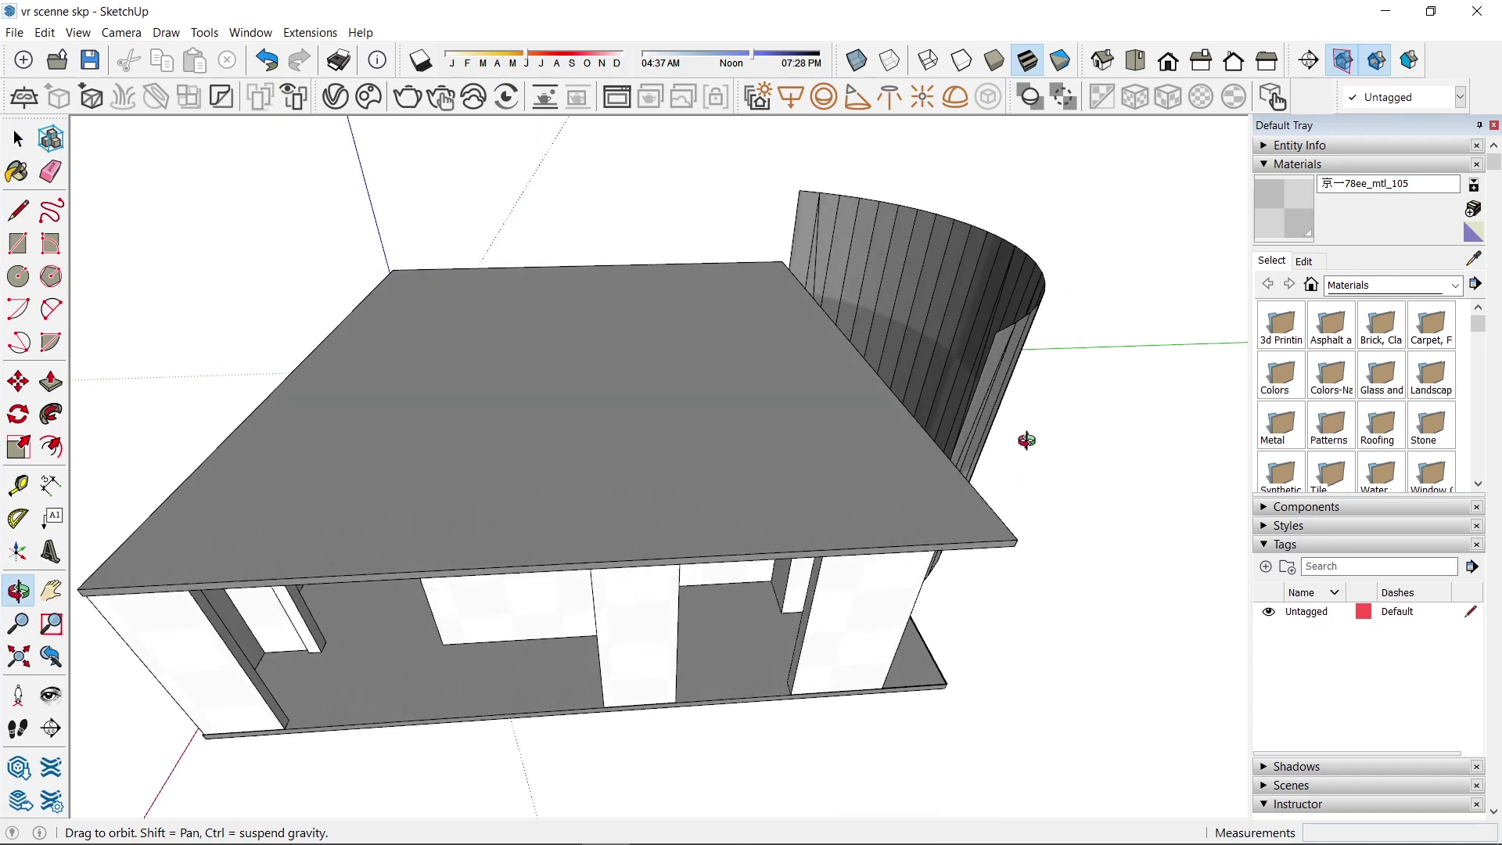
pyautogui.press('space')
pyautogui.scroll(-2, 676, 665)
pyautogui.scroll(-3, 625, 625)
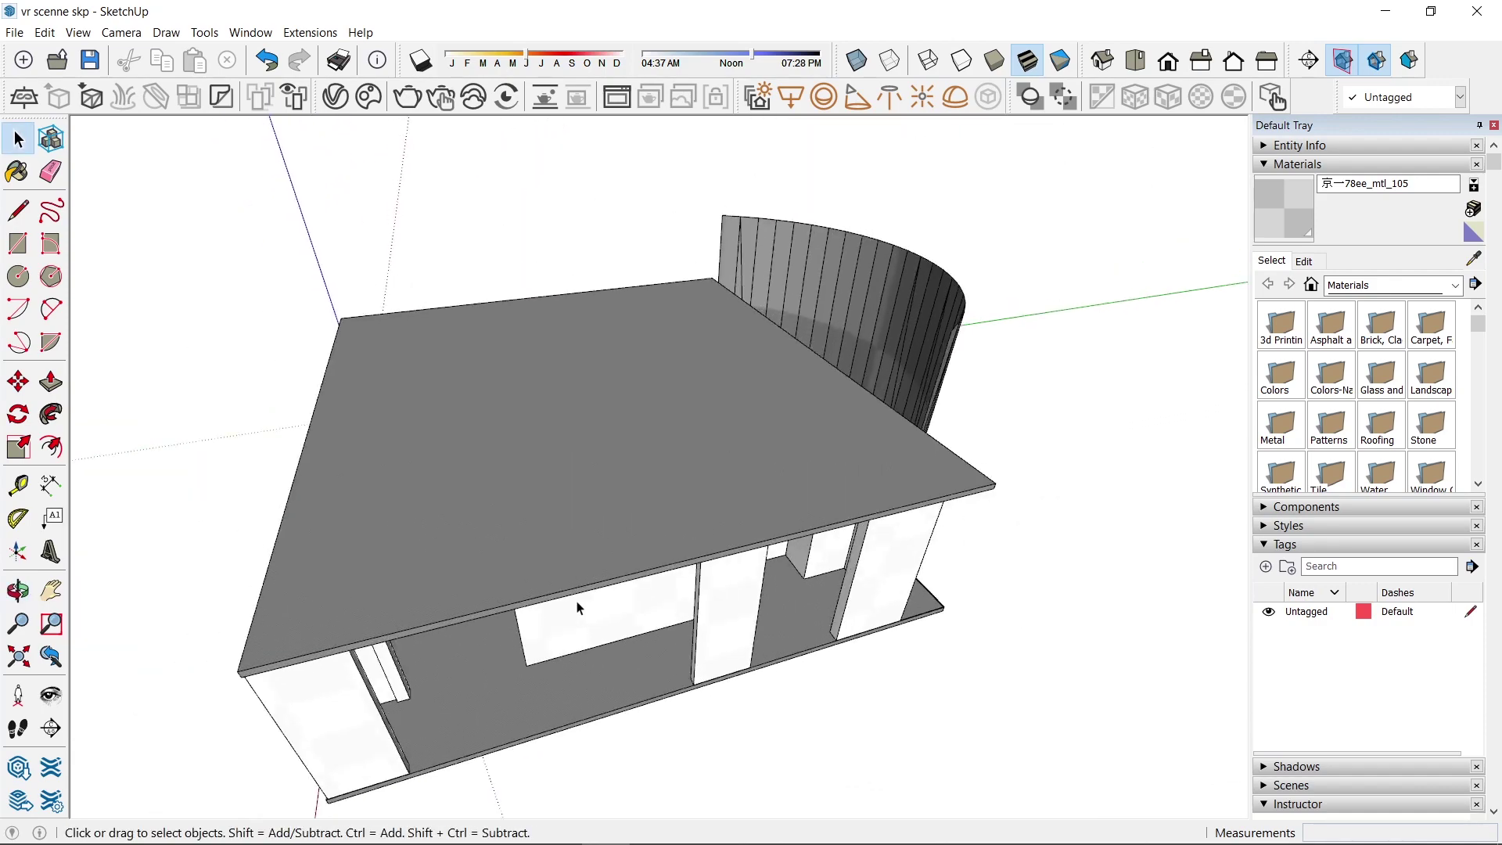
pyautogui.moveTo(579, 614)
pyautogui.mouseDown(button='middle')
pyautogui.moveTo(792, 596)
pyautogui.moveTo(852, 631)
pyautogui.mouseUp(button='middle')
pyautogui.scroll(2, 900, 665)
pyautogui.scroll(-3, 949, 426)
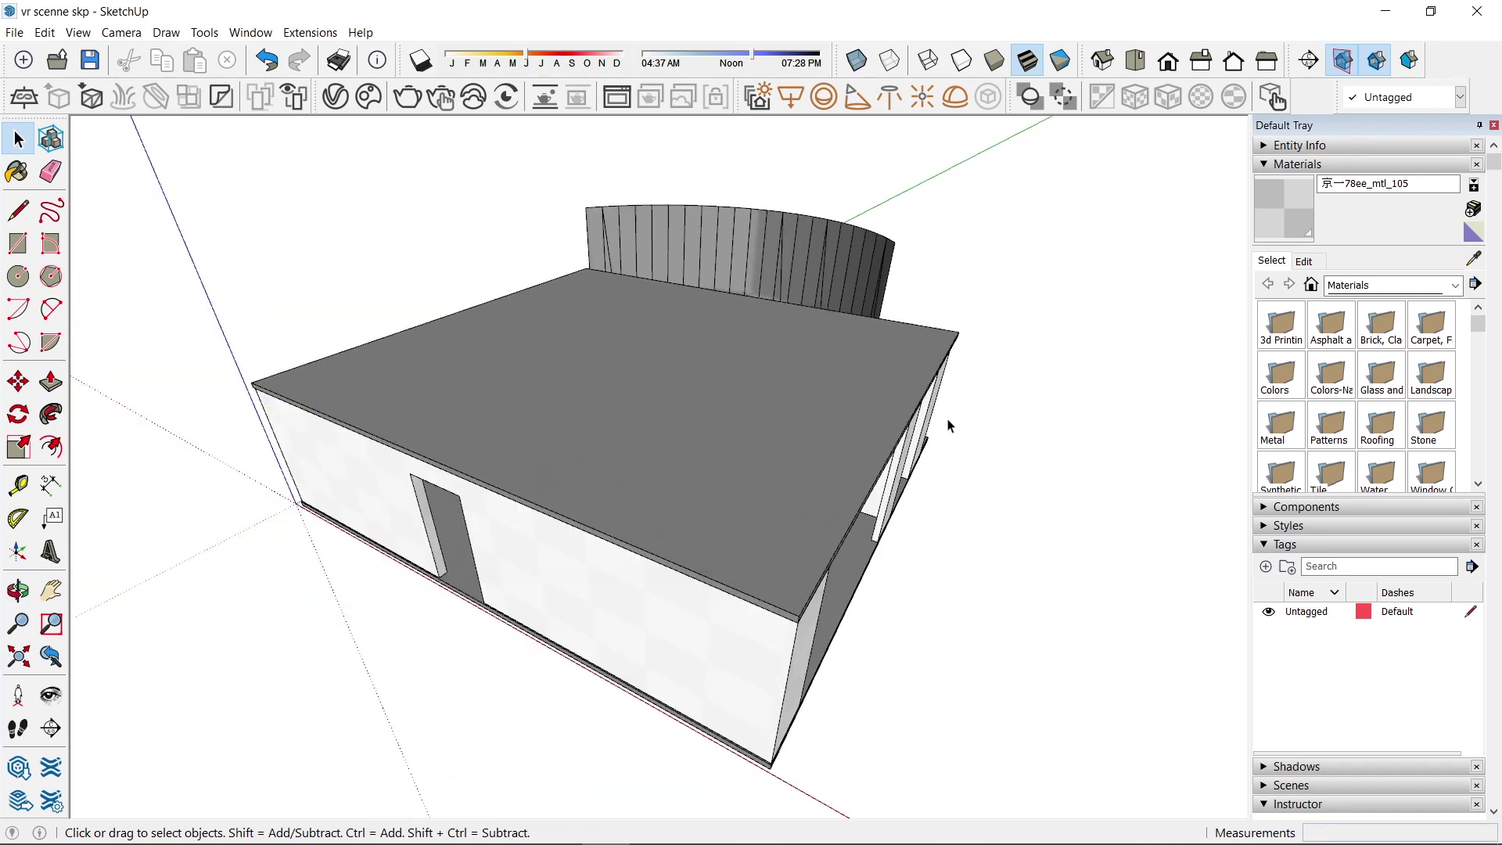
pyautogui.moveTo(949, 426)
pyautogui.mouseDown(button='middle')
pyautogui.moveTo(827, 550)
pyautogui.moveTo(856, 501)
pyautogui.mouseUp(button='middle')
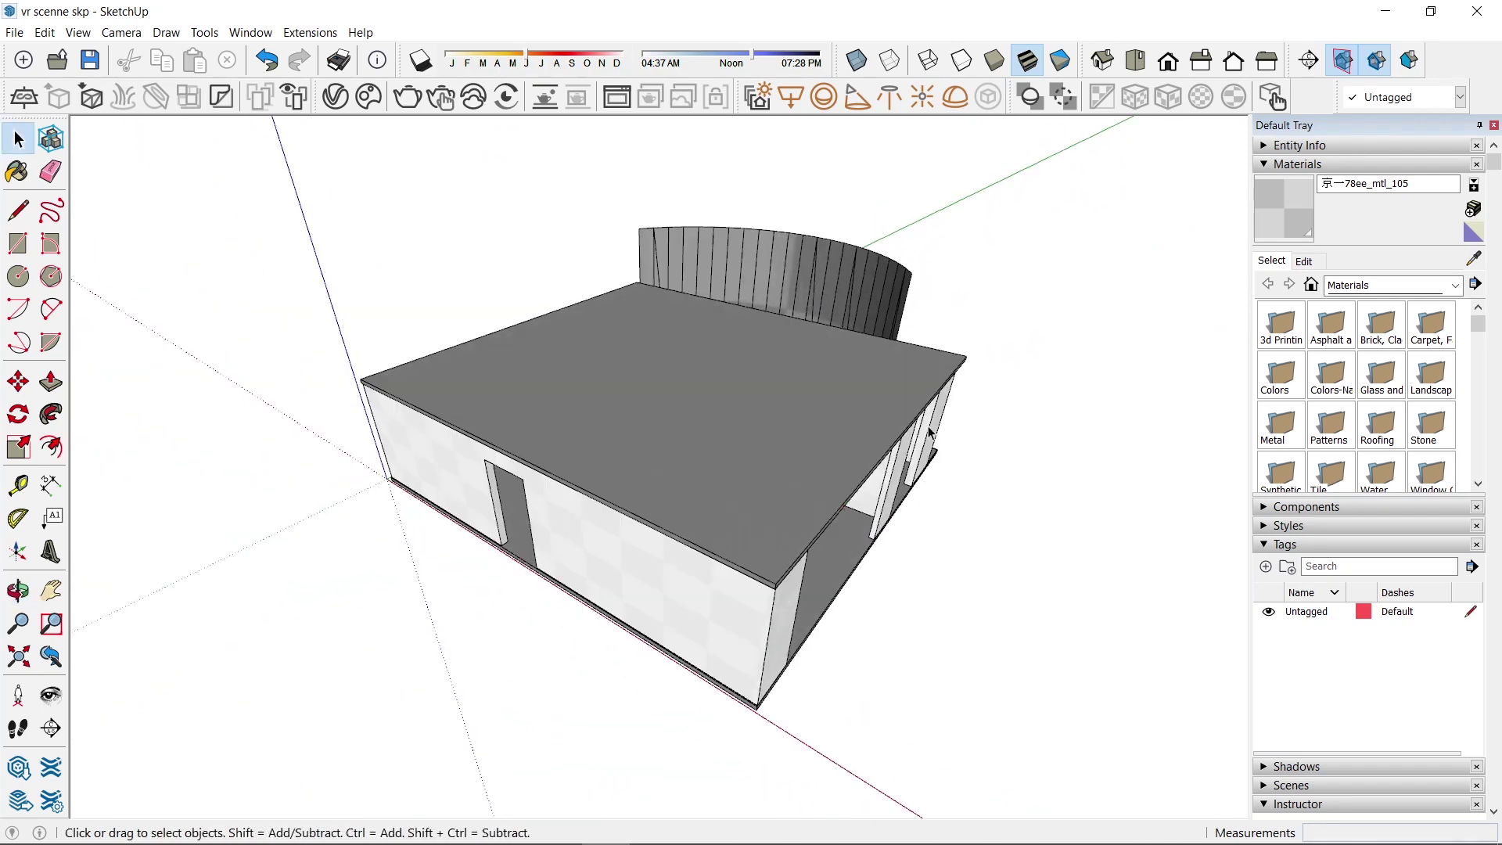
pyautogui.scroll(-2, 931, 433)
pyautogui.moveTo(928, 479); pyautogui.dragTo(835, 516, button='middle')
pyautogui.scroll(3, 835, 516)
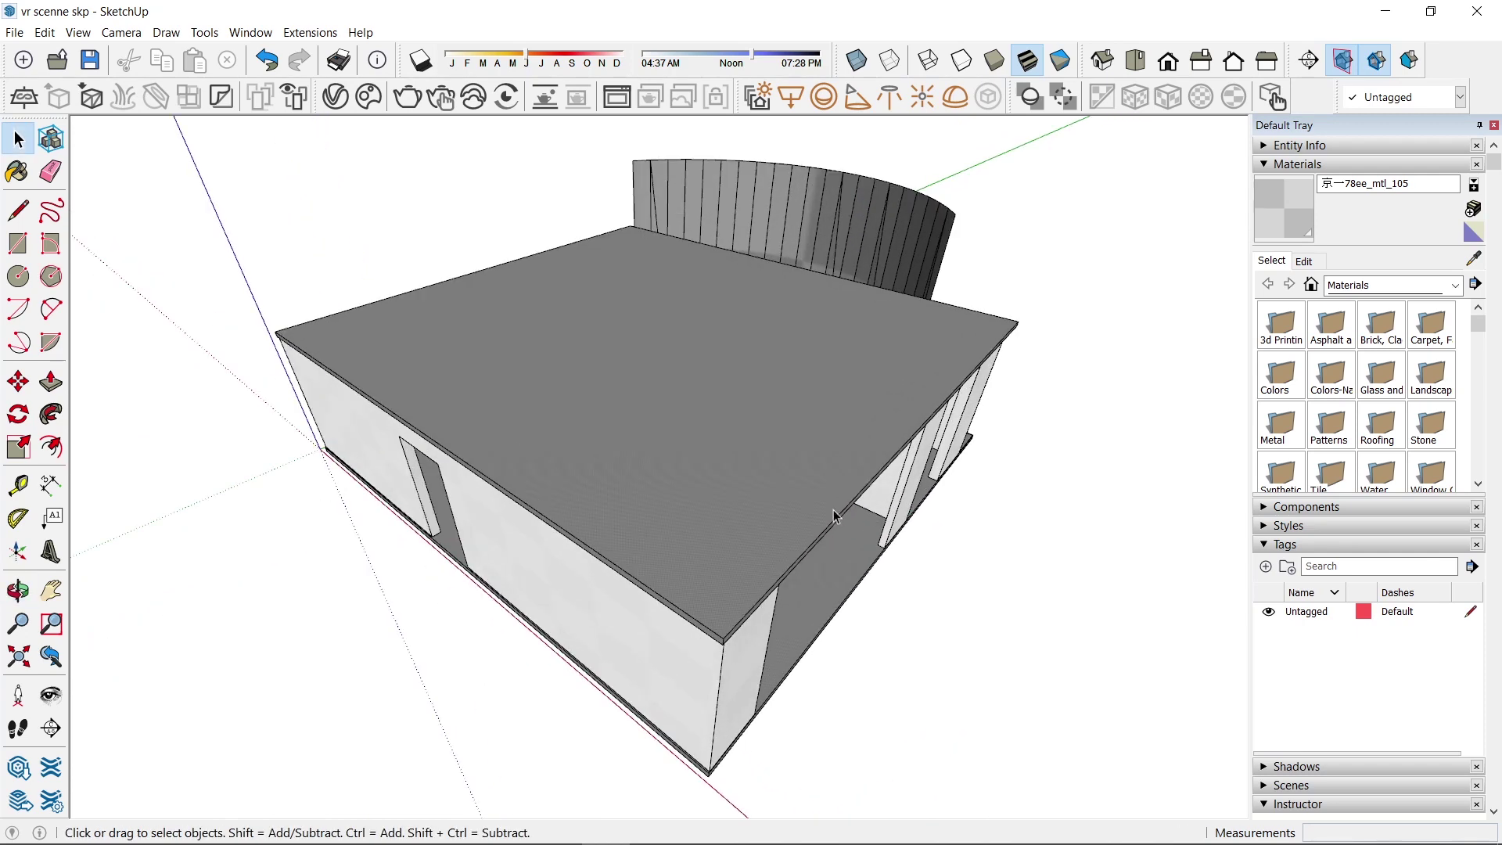
pyautogui.scroll(-3, 889, 467)
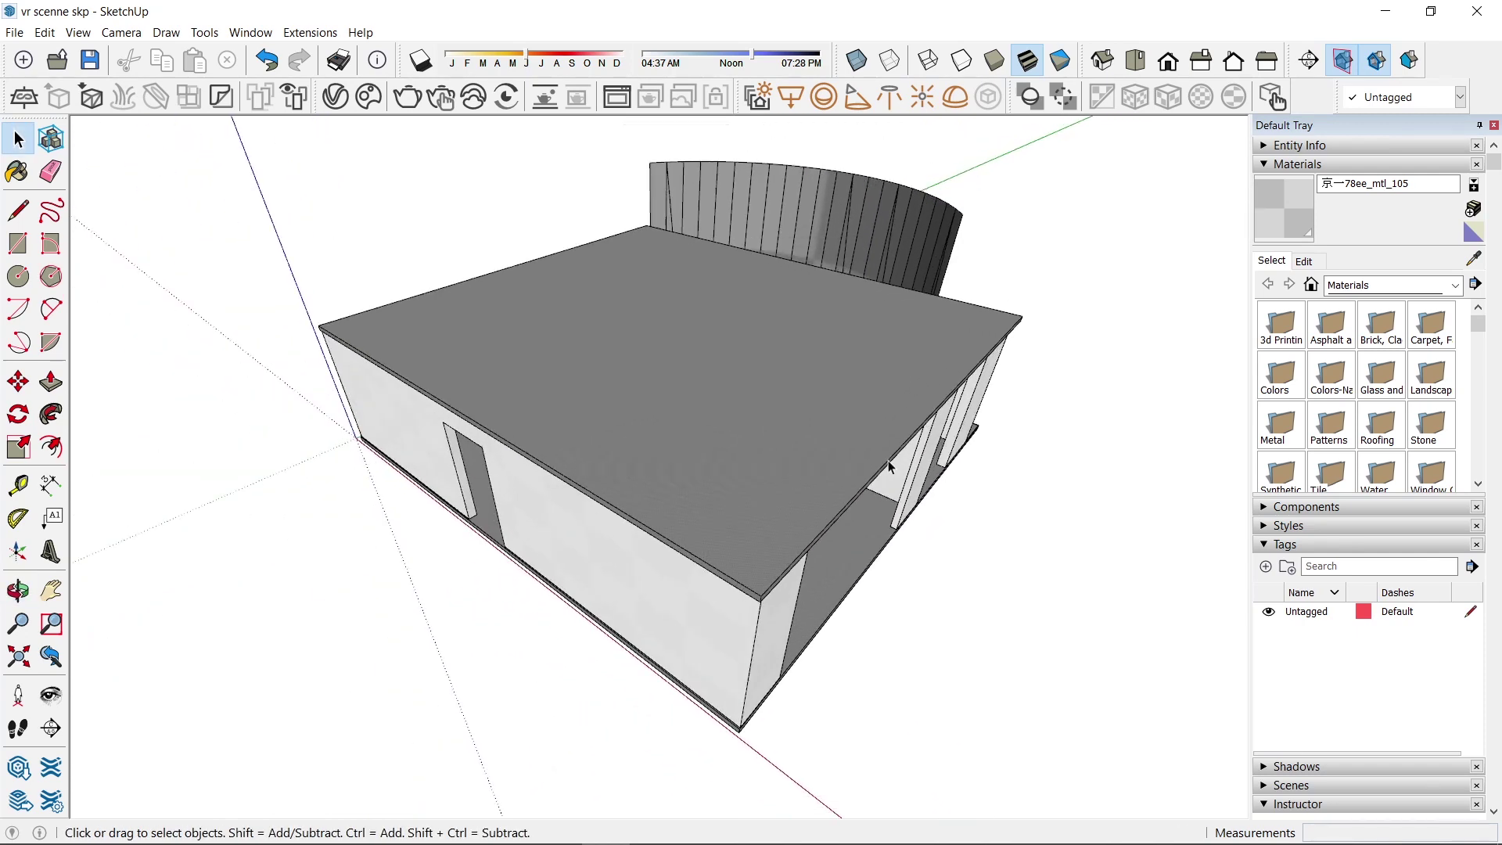
pyautogui.moveTo(886, 473)
pyautogui.mouseDown(button='middle')
pyautogui.moveTo(841, 507)
pyautogui.moveTo(868, 485)
pyautogui.mouseUp(button='middle')
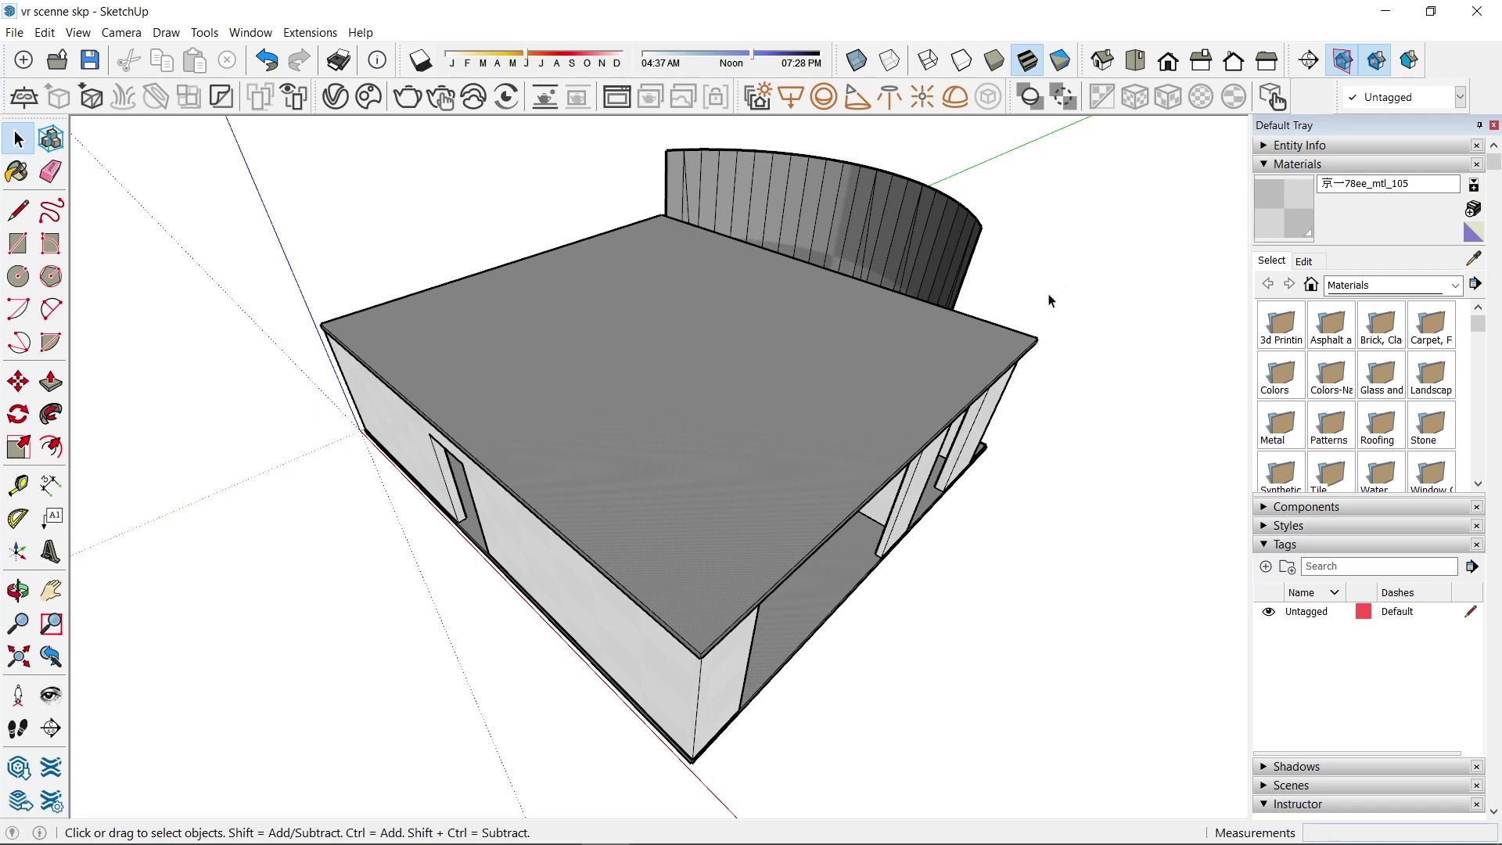
pyautogui.moveTo(892, 402)
pyautogui.mouseDown(button='middle')
pyautogui.moveTo(725, 420)
pyautogui.moveTo(868, 443)
pyautogui.moveTo(891, 419)
pyautogui.mouseUp(button='middle')
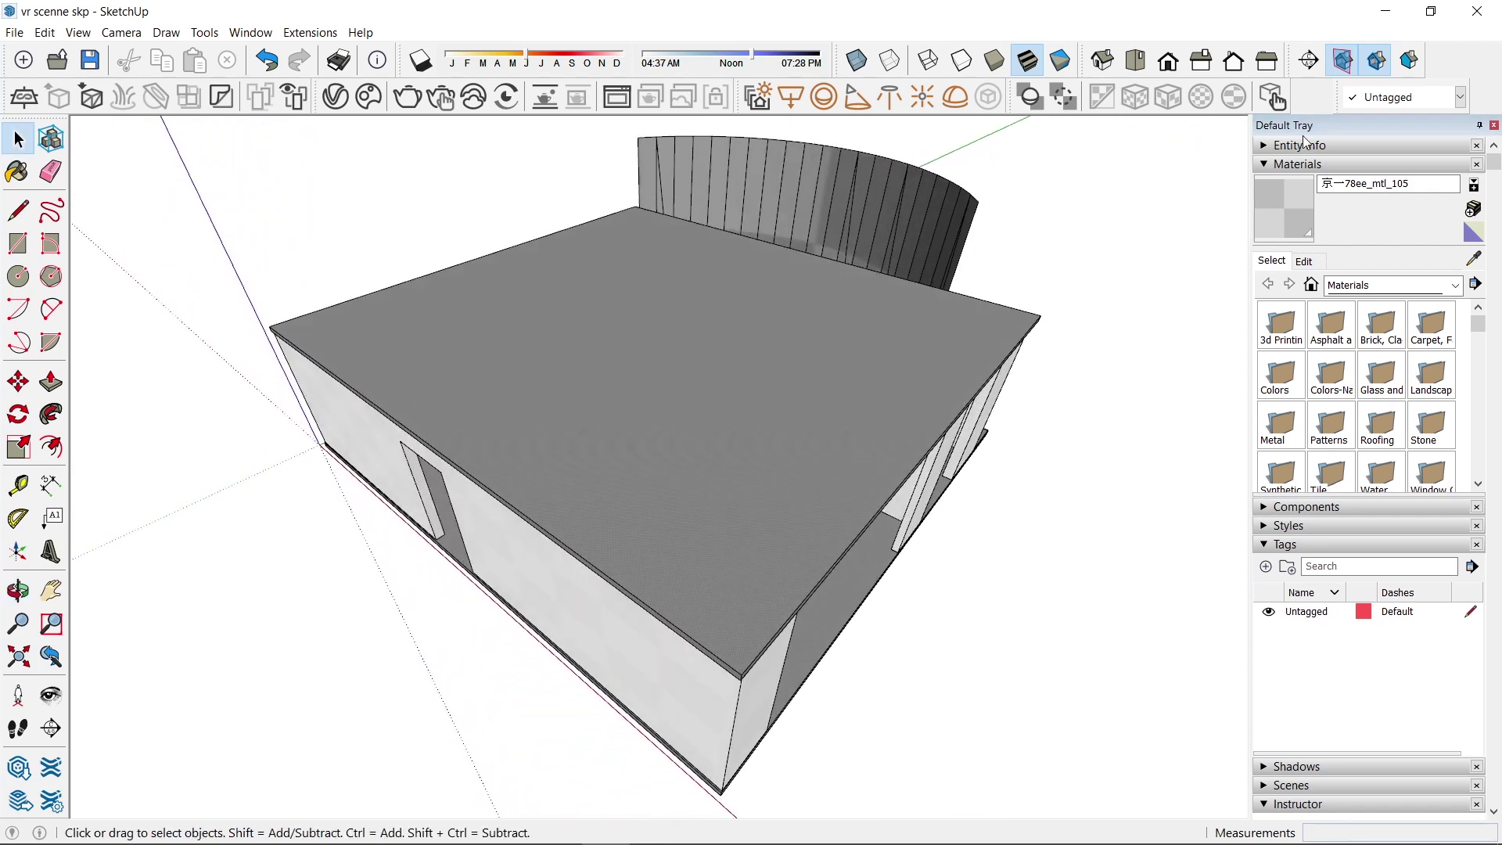